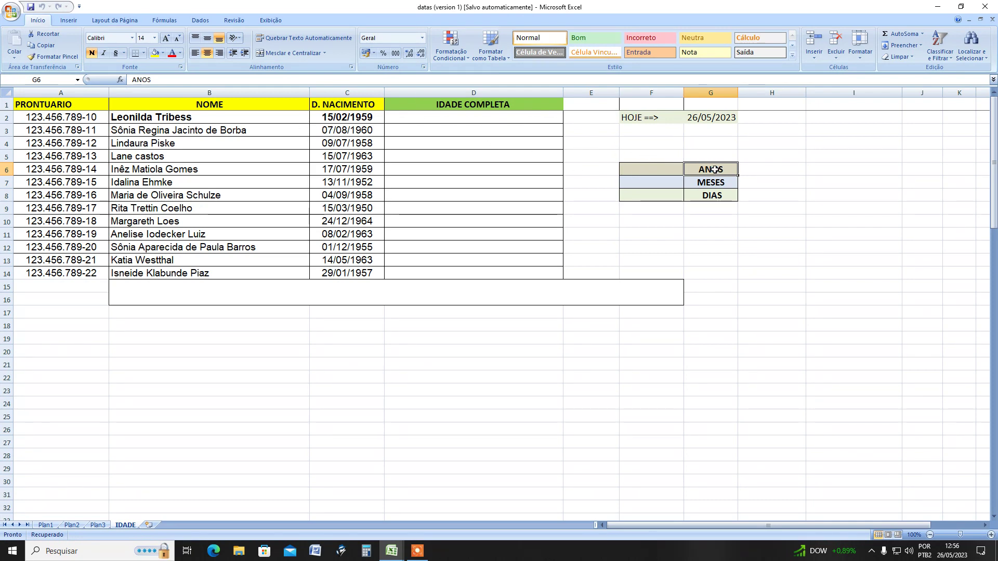
Step: Begin a DATADIF formula in cell F6 beside ANOS, using the birth date in C2 as the start date
double_click(648, 169)
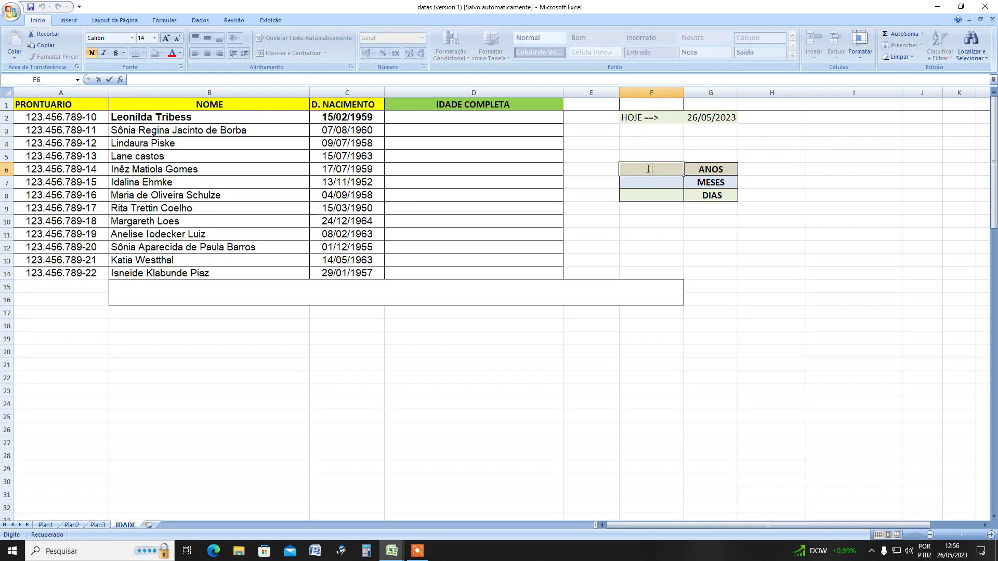
type("=datad")
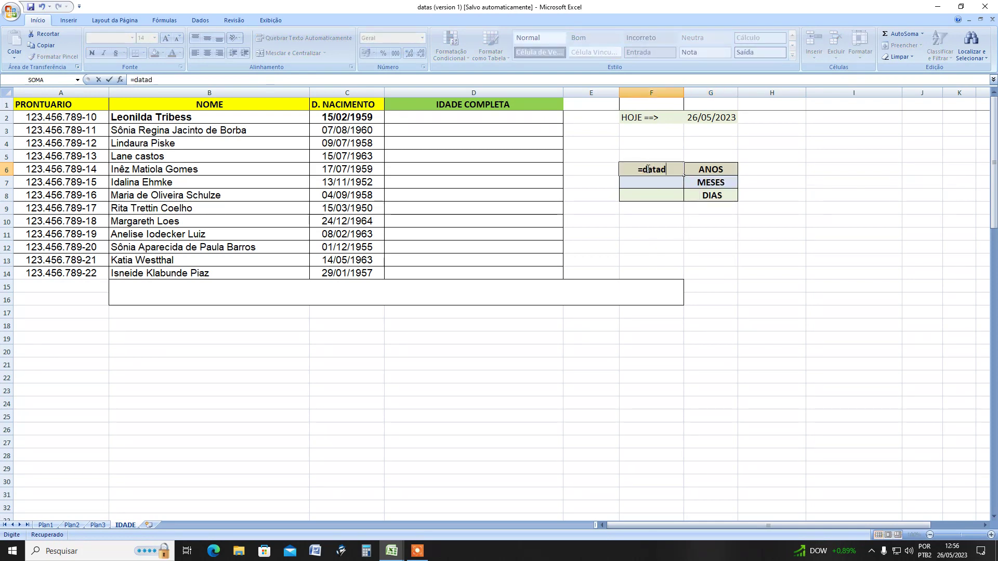
type("if")
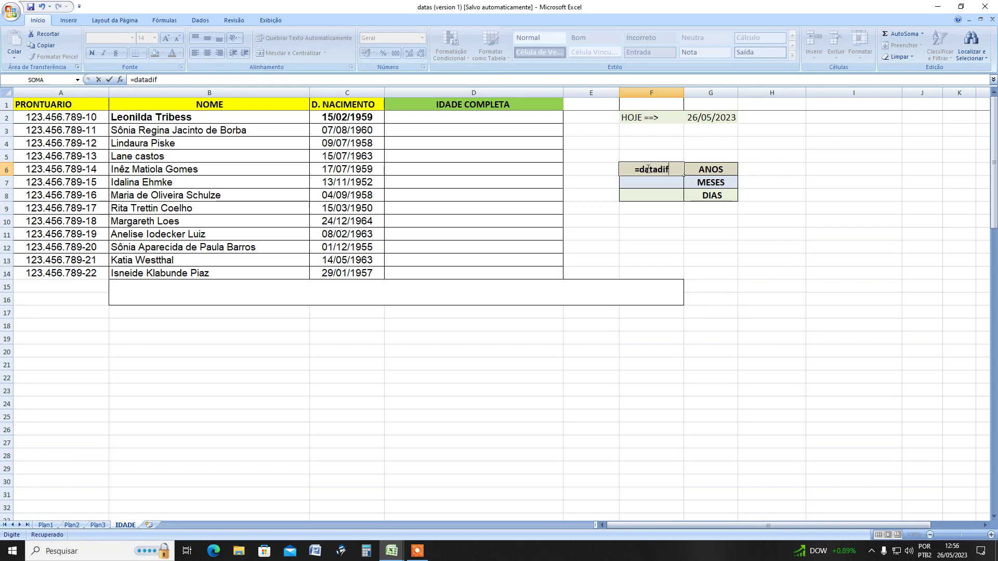
type("(")
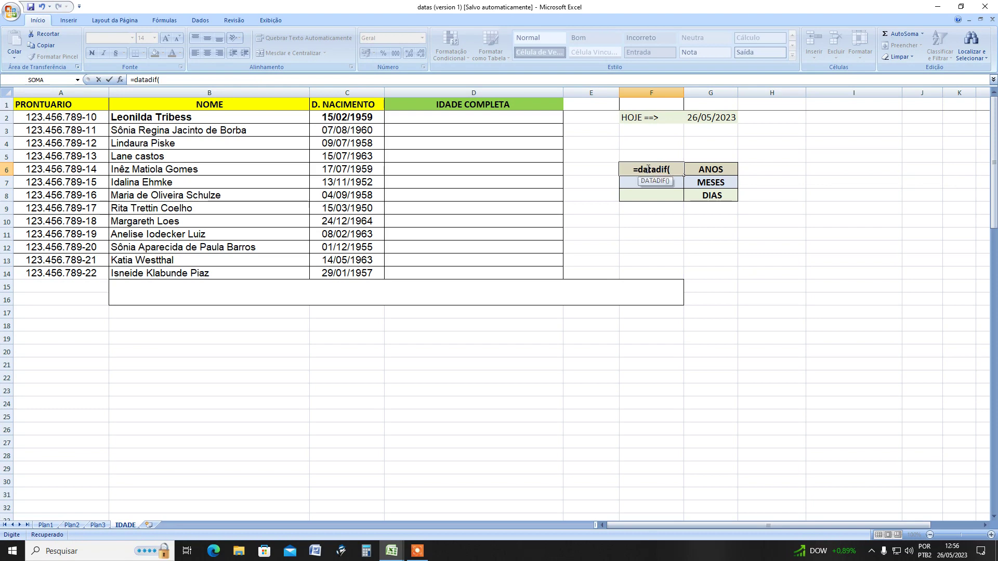
left_click(340, 115)
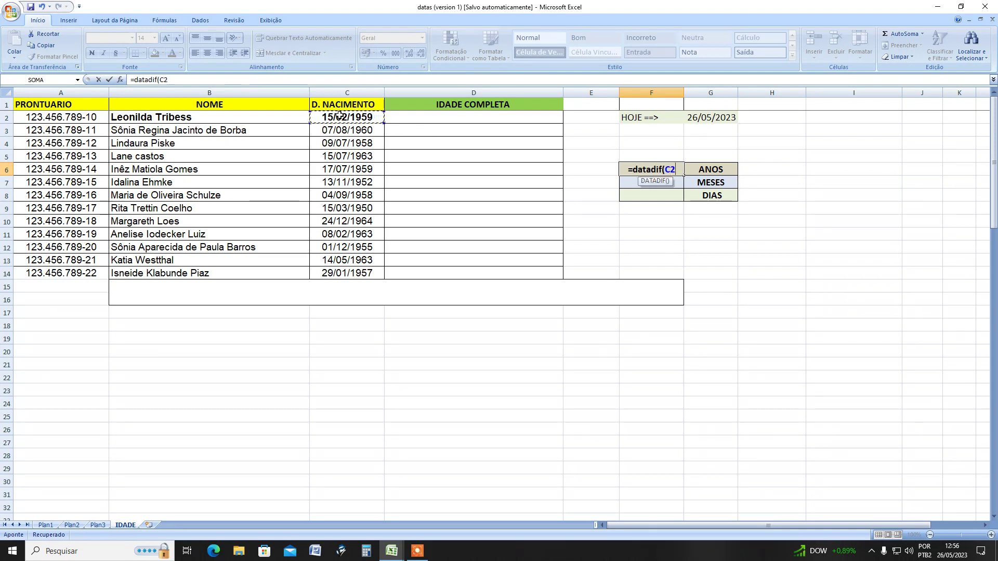
type(";")
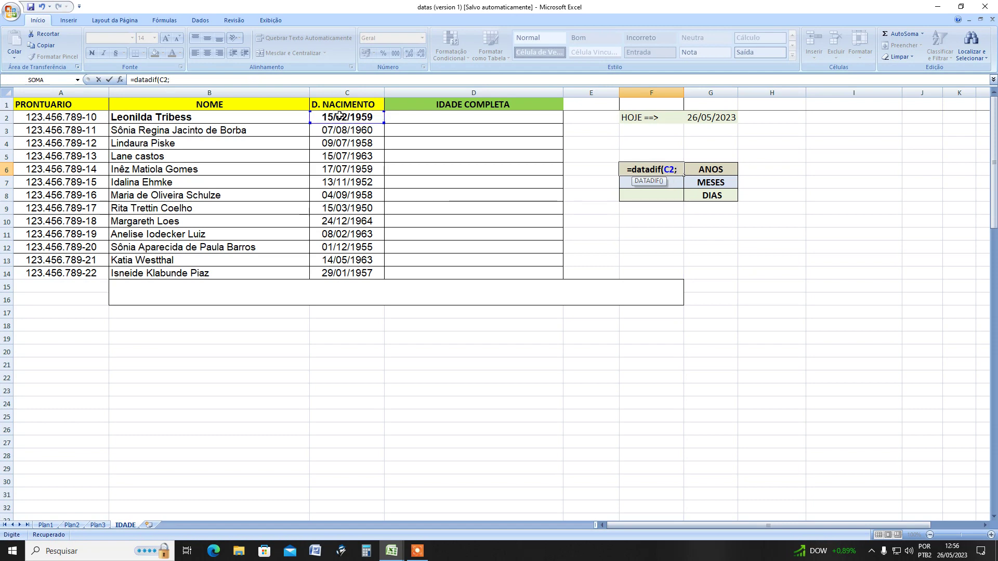
type("ho")
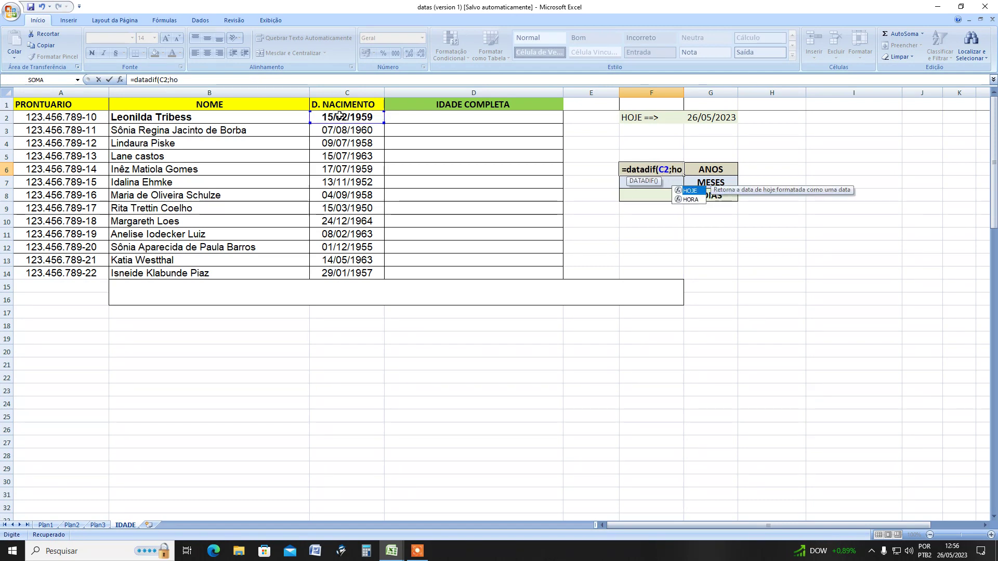
key("Tab")
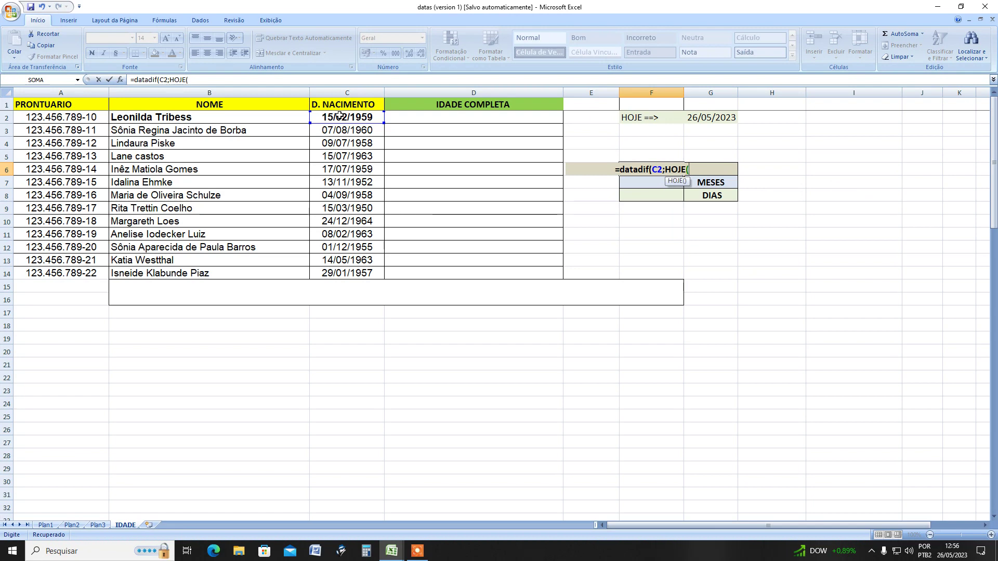
type(")")
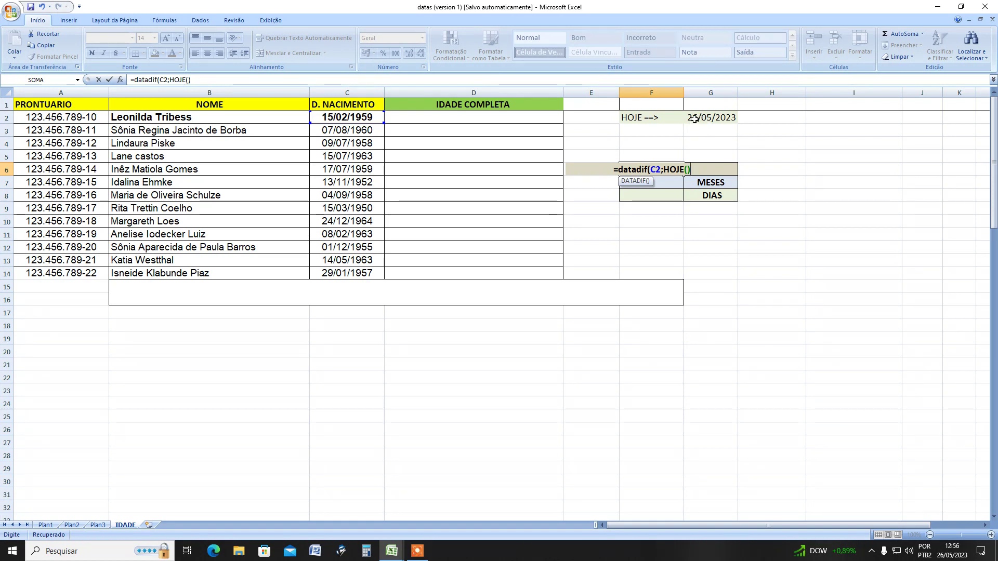
key("BackSpace")
key("BackSpace")
key("BackSpace")
key("BackSpace")
key("BackSpace")
key("BackSpace")
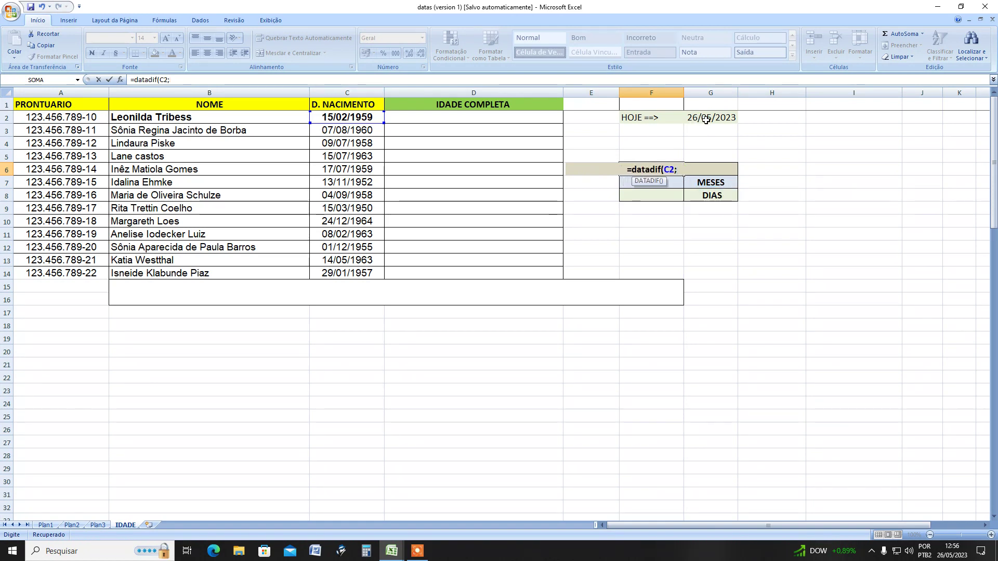
left_click(706, 119)
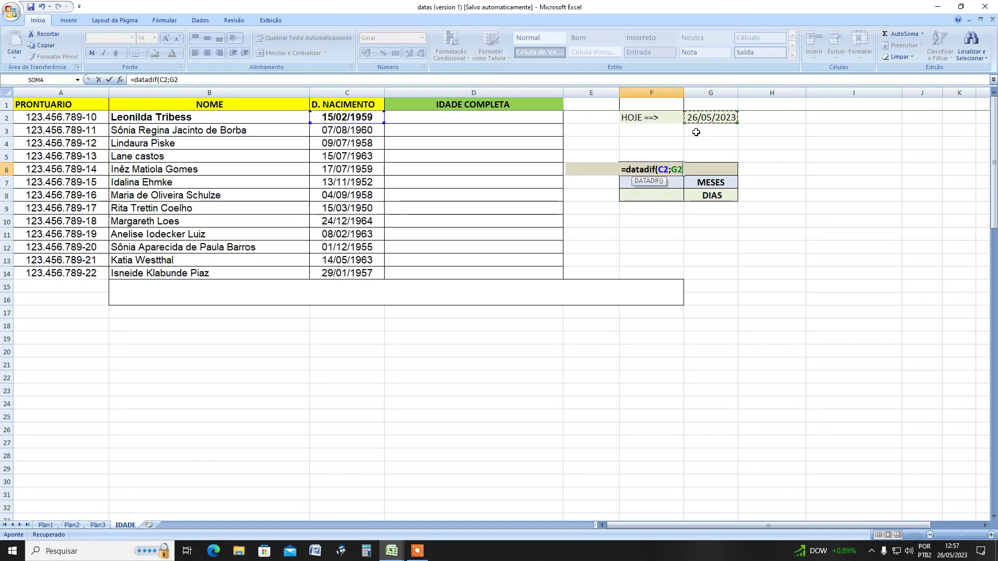
key("BackSpace")
key("BackSpace")
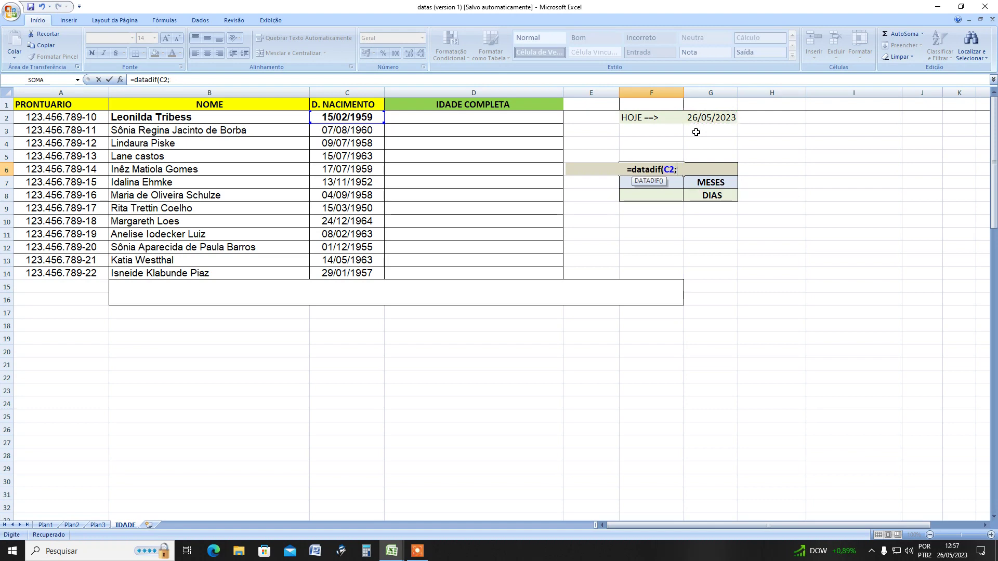
Step: Complete the formula in F6 with HOJE() as the end date and "y" as the unit, giving =datadif(C2;HOJE();"y")
type("ho")
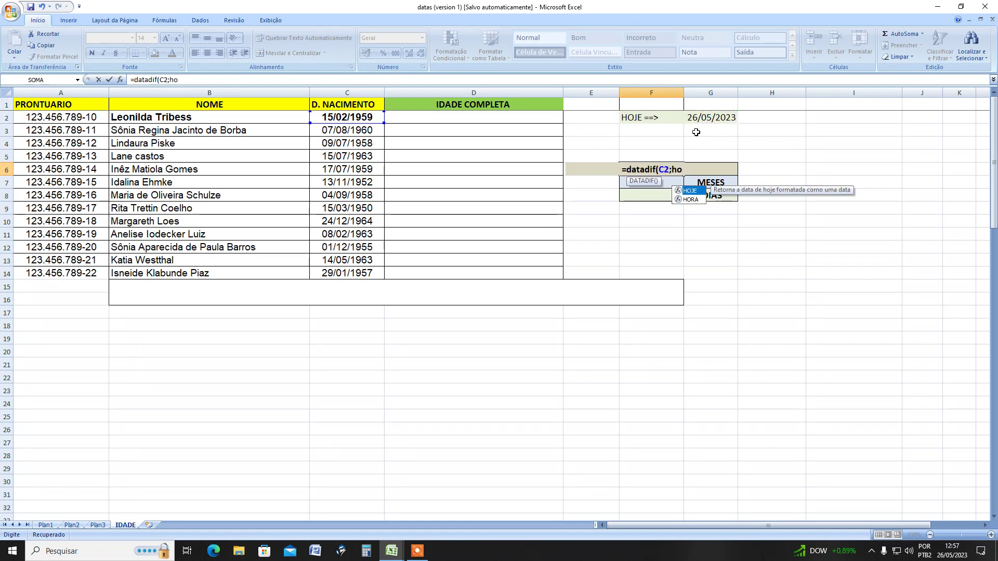
key("Tab")
type(")")
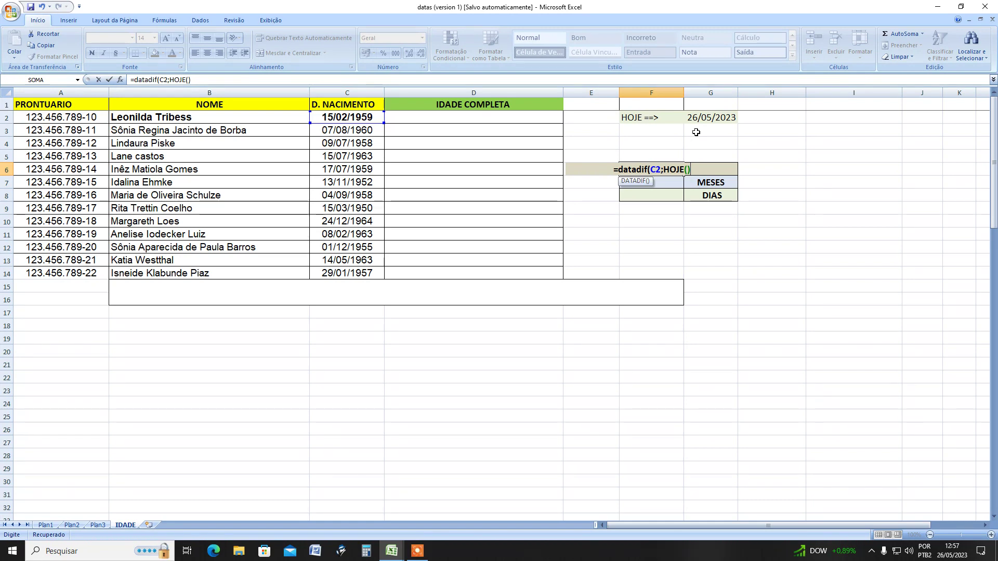
type(";")
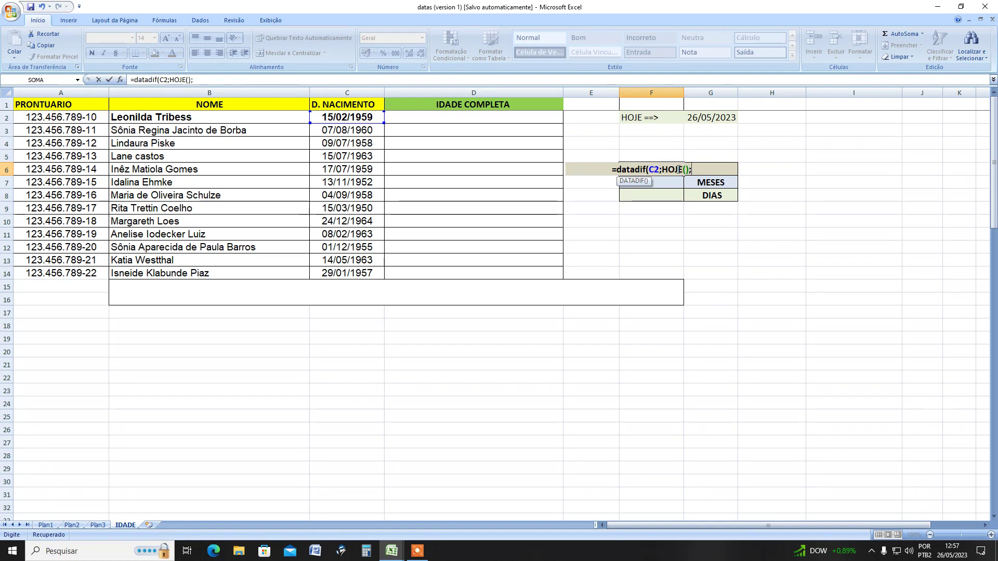
type("\"")
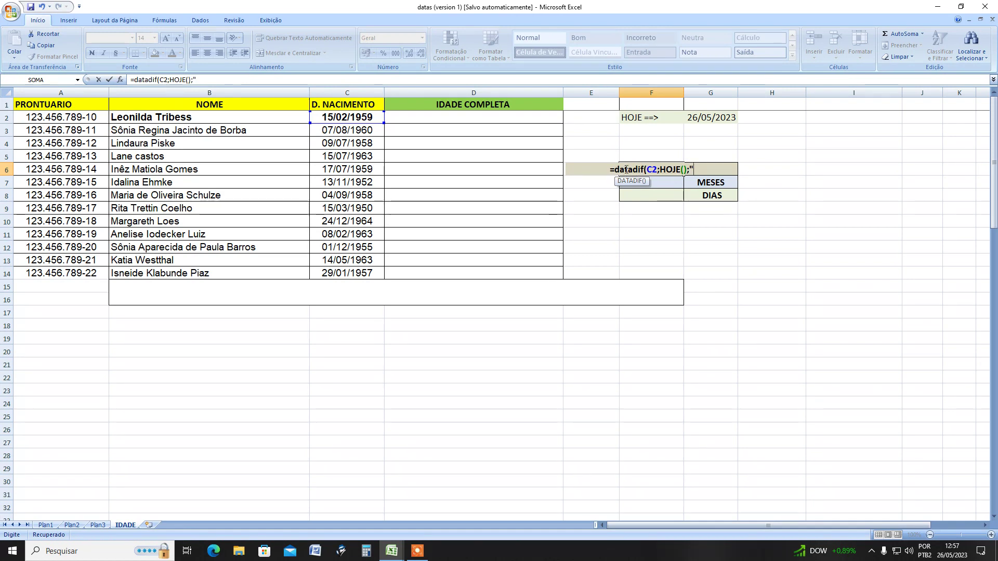
type("y")
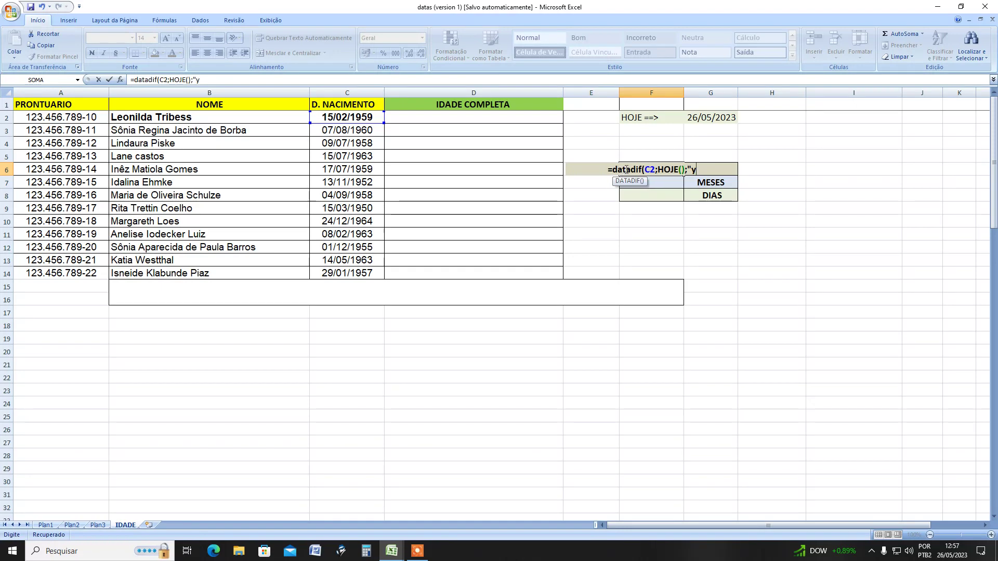
type("\")")
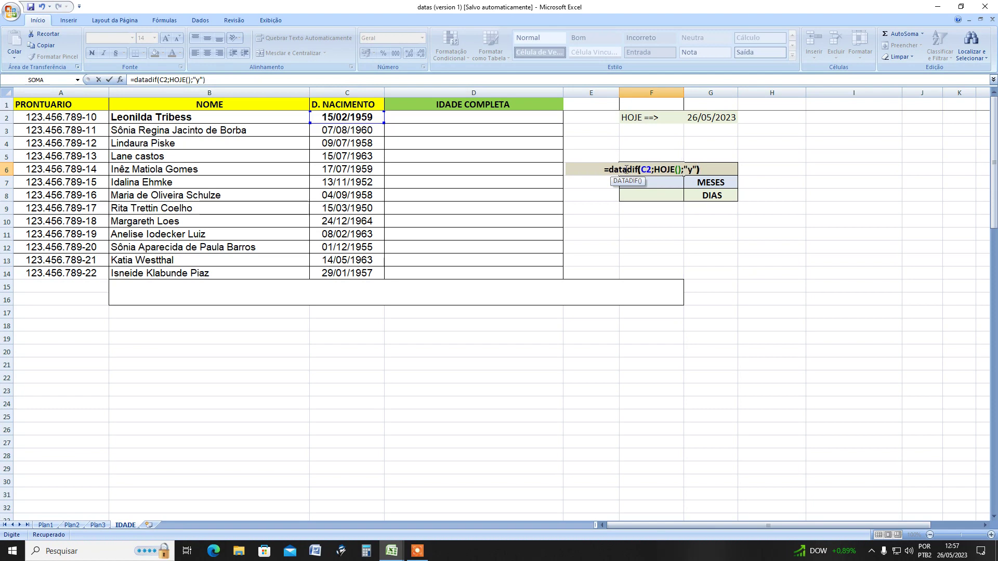
key("Return")
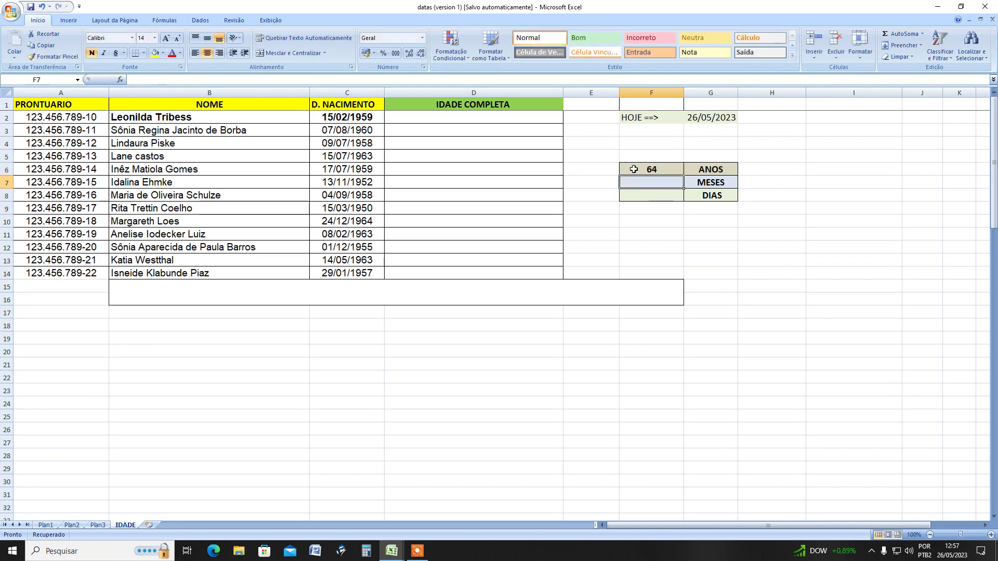
Step: Consult the help for the DATADIF function from the formula in F6, close it and leave the cell
double_click(625, 171)
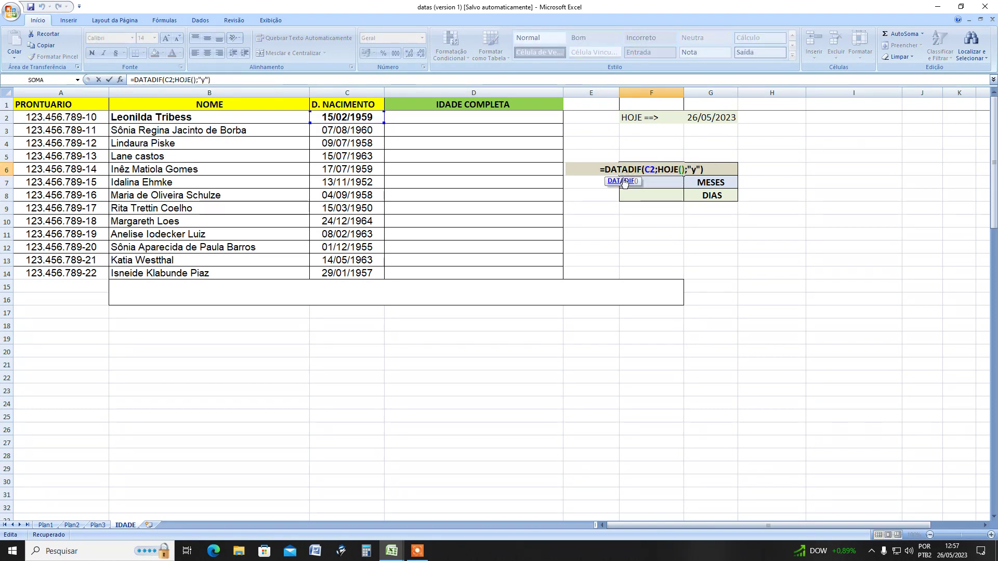
left_click(625, 181)
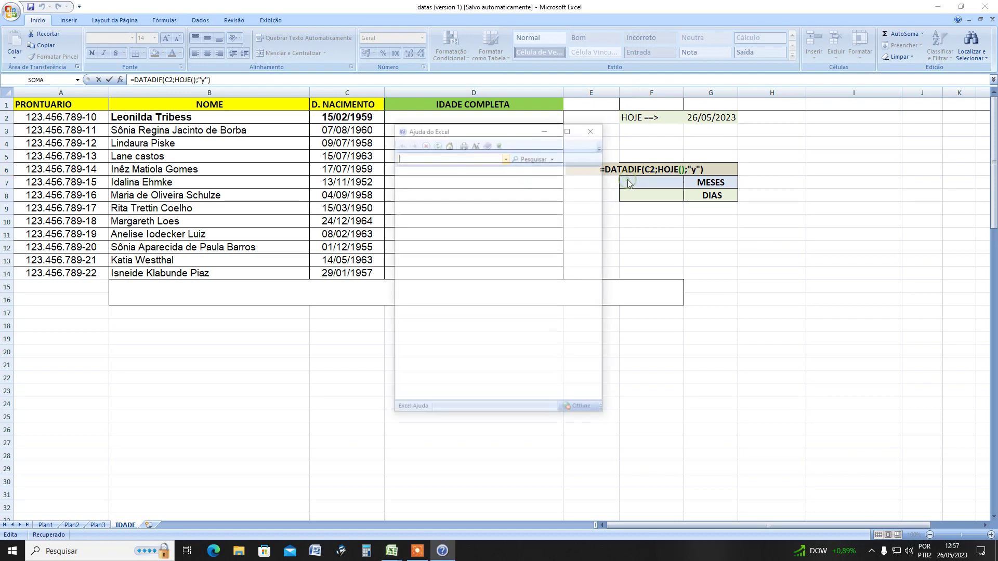
left_click(592, 128)
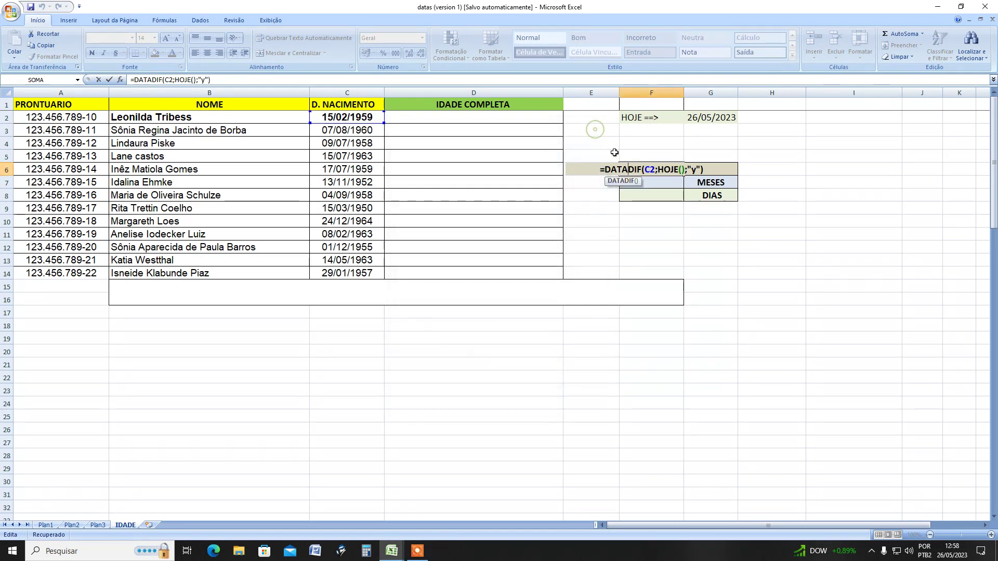
left_click(625, 181)
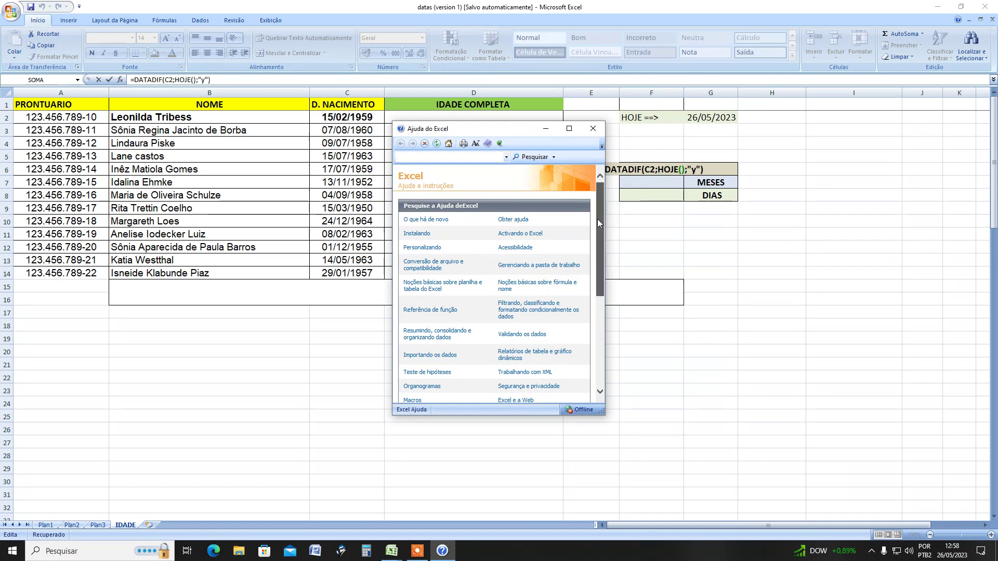
mouse_move(597, 219)
left_mouse_down()
mouse_move(600, 316)
mouse_move(598, 223)
left_mouse_up()
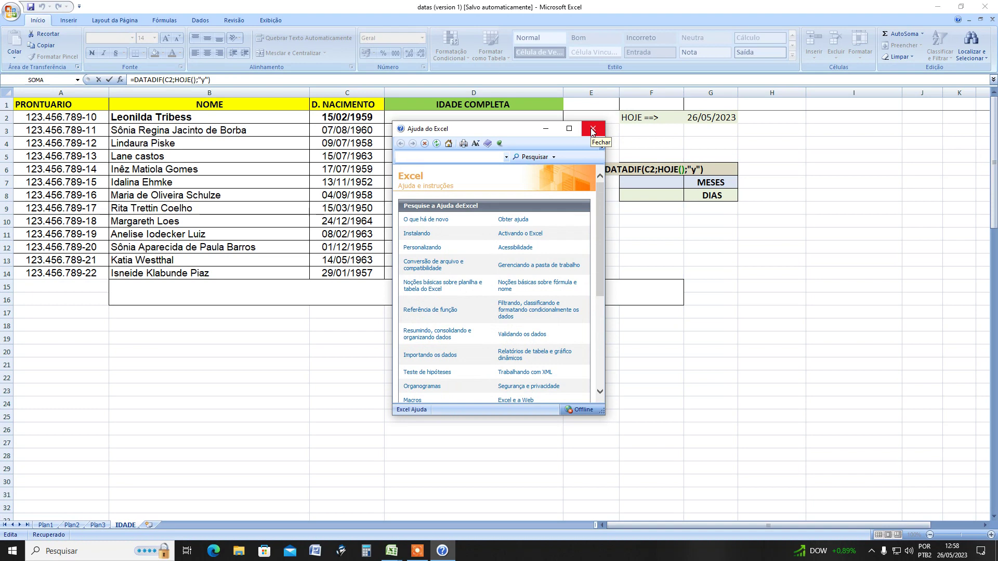
left_click(592, 129)
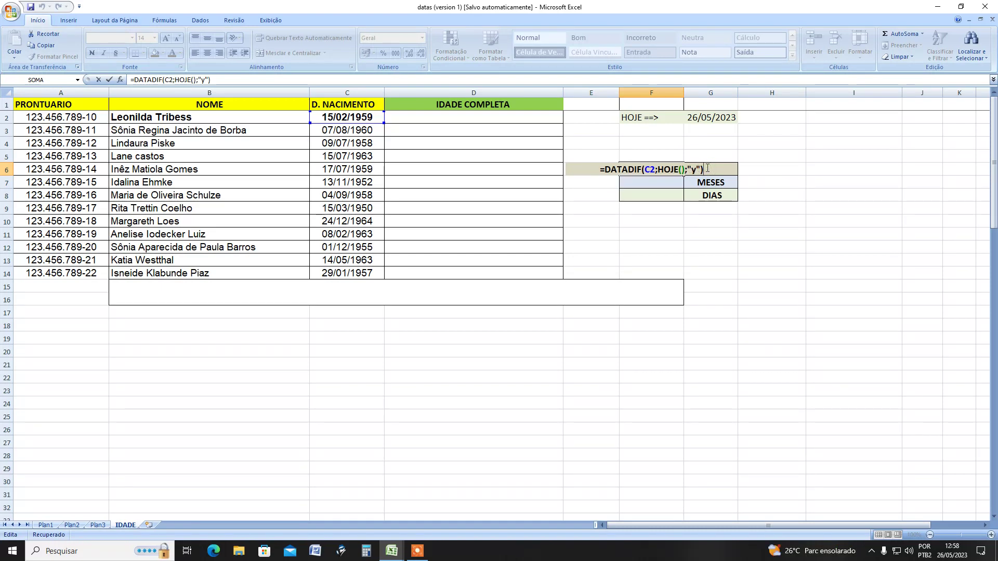
key("Return")
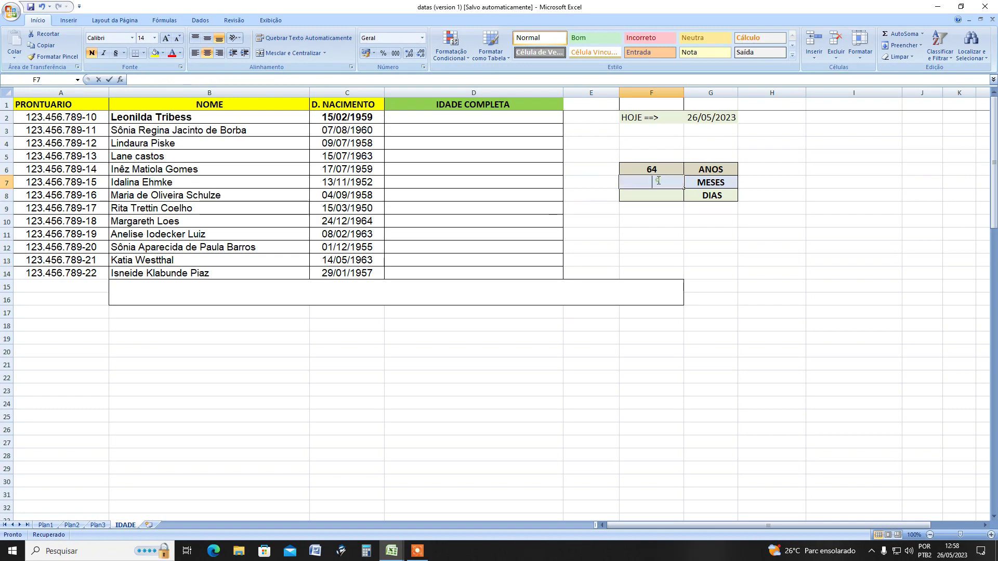
Step: Begin a DATADIF formula in cell F7 beside MESES, using the birth date in C2 as the start date
double_click(658, 180)
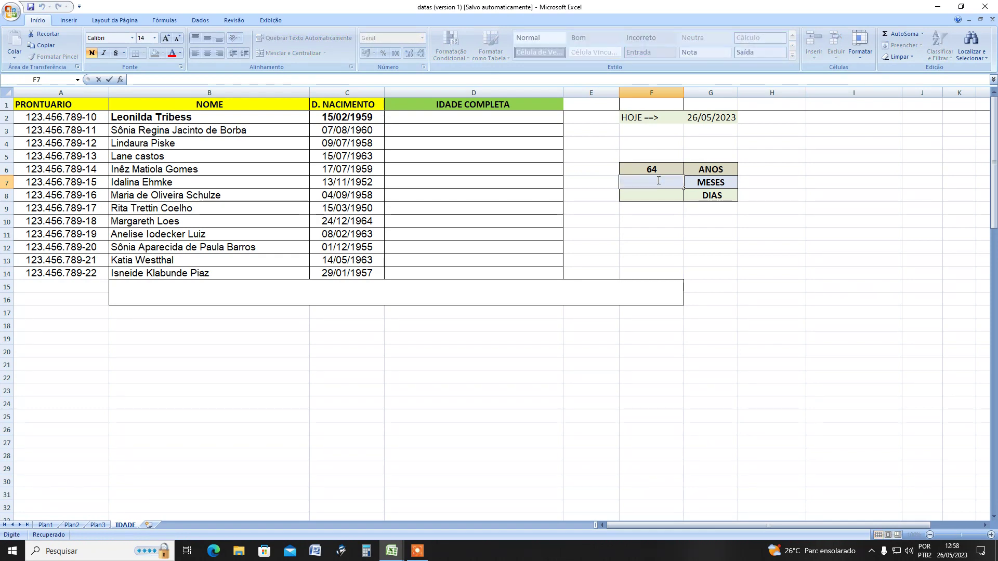
type("=d")
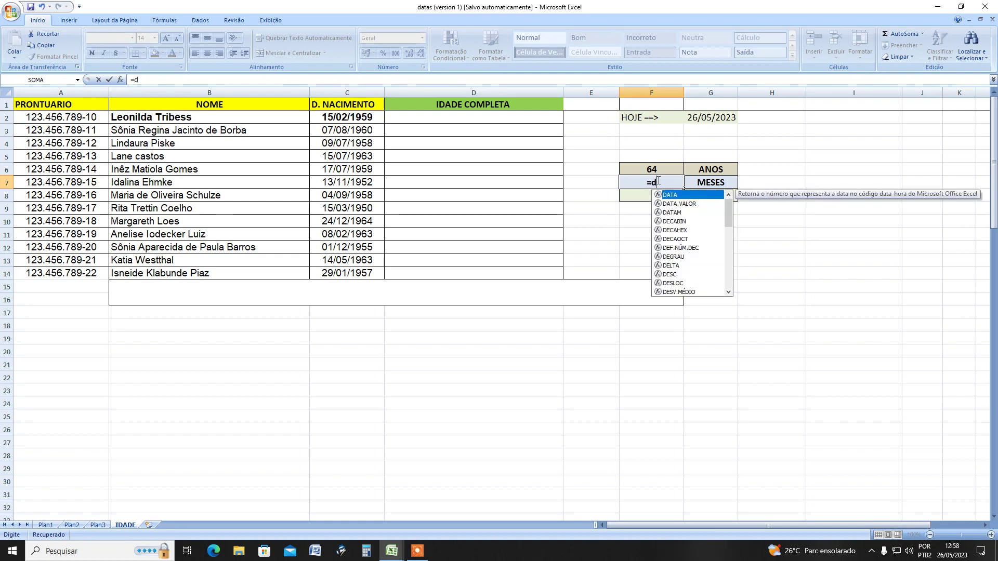
type("atadif(")
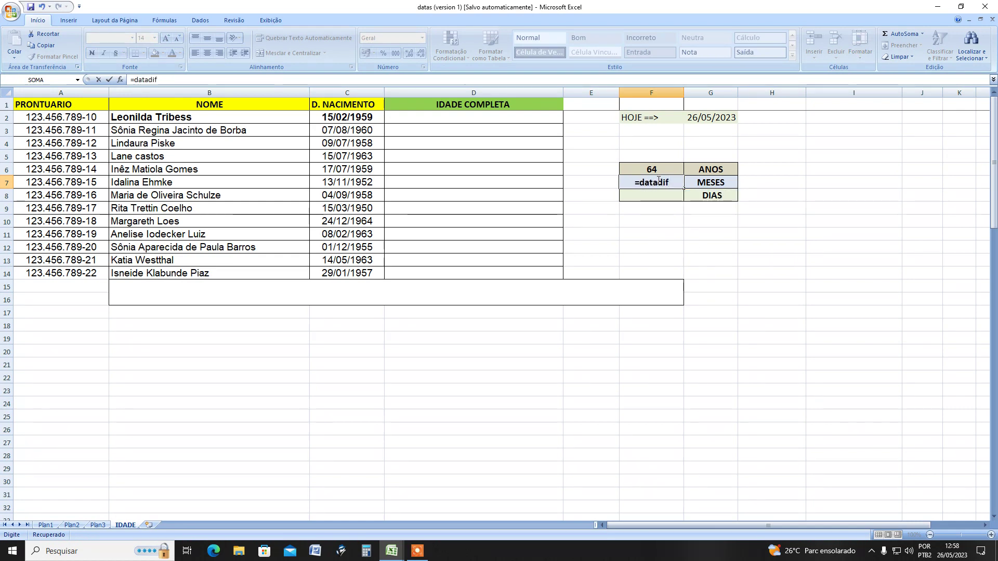
left_click(370, 118)
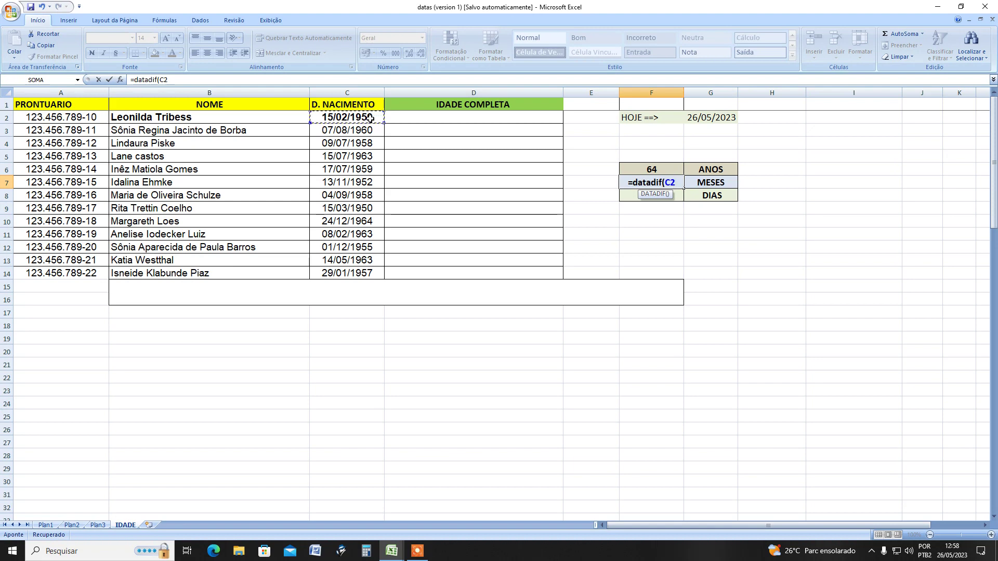
type(";")
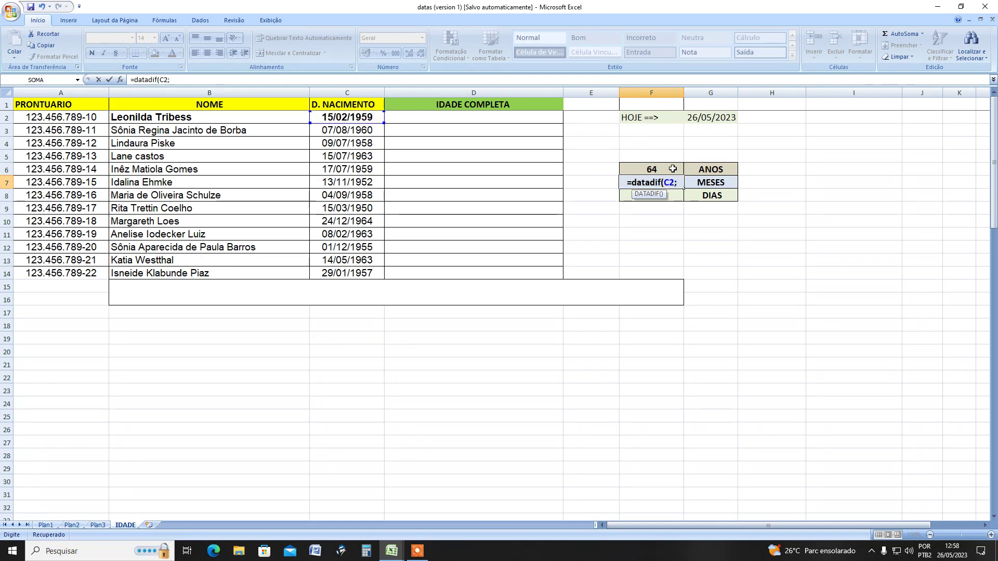
Step: Complete the formula in F7 with HOJE() as the end date and "m" as the unit, giving =datadif(C2;HOJE();"m")
type("Ho")
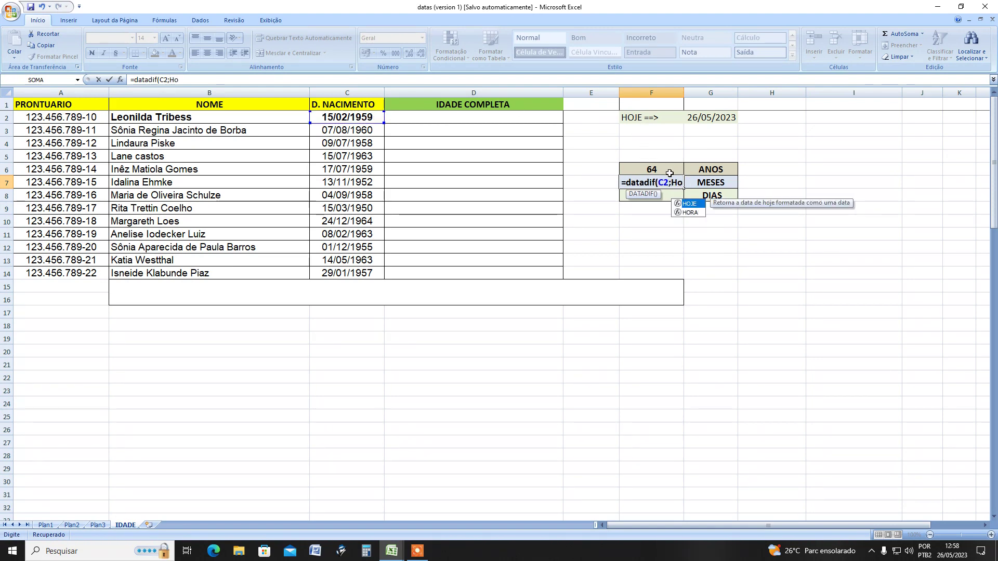
key("Tab")
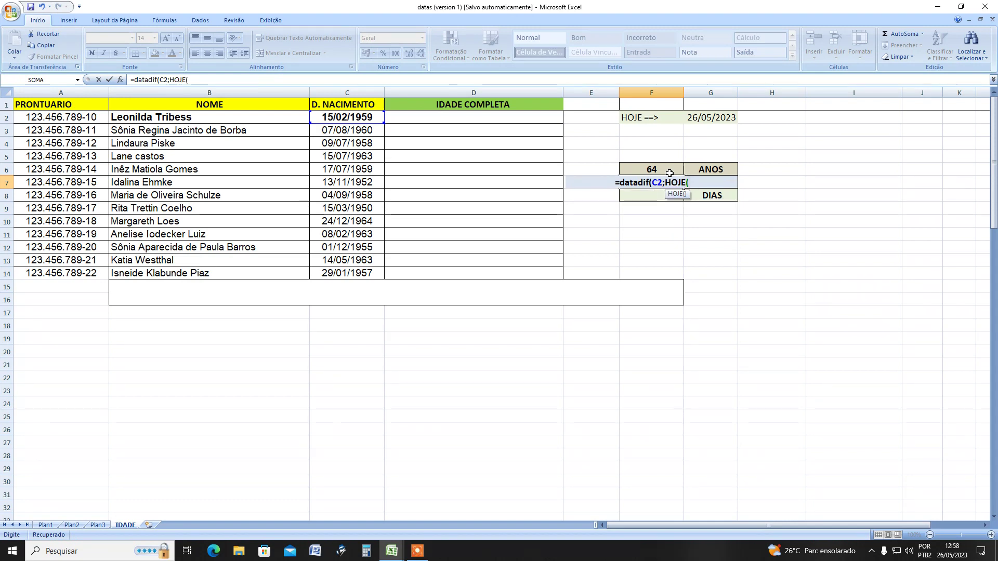
type(");")
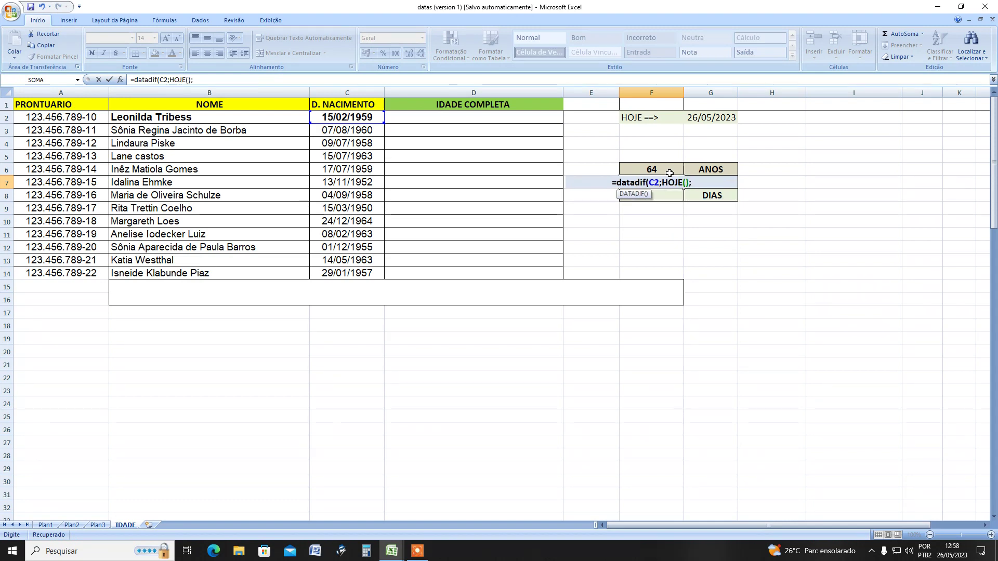
type("\"")
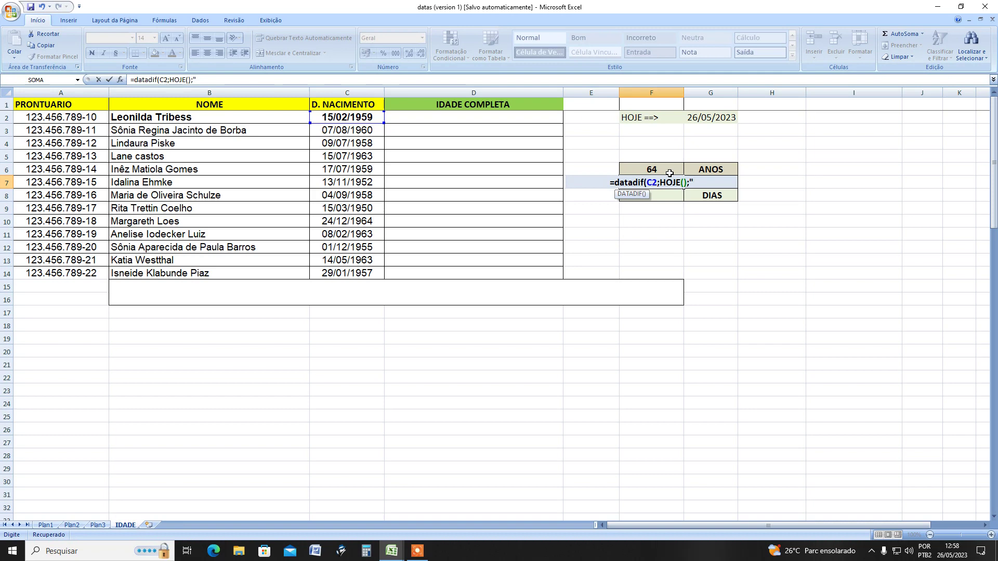
type("m")
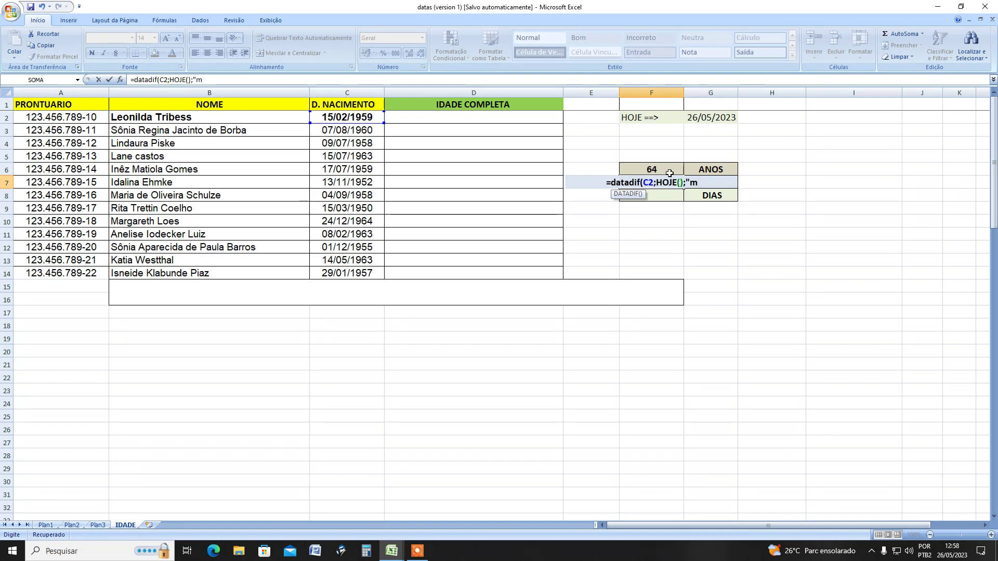
type("\"")
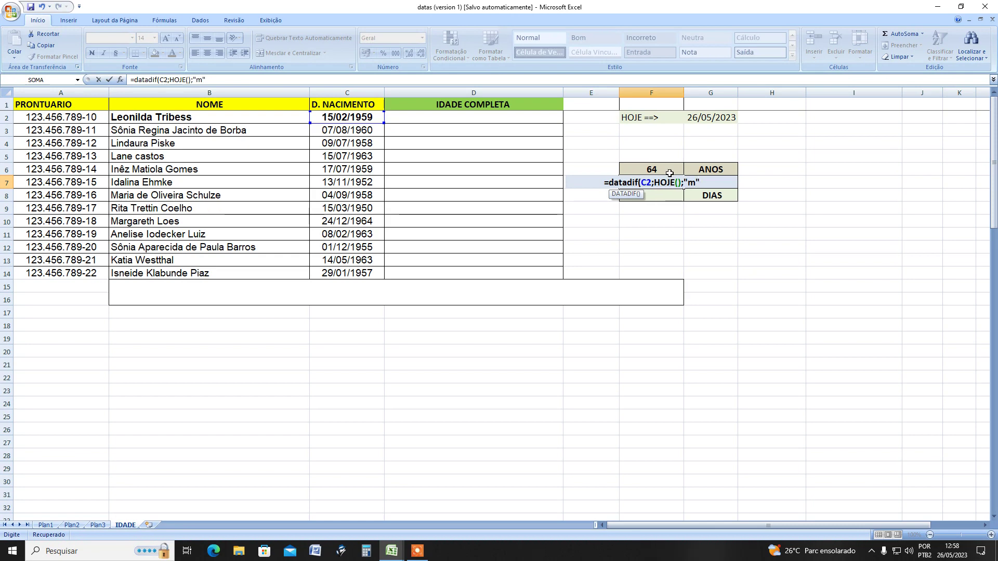
type(")")
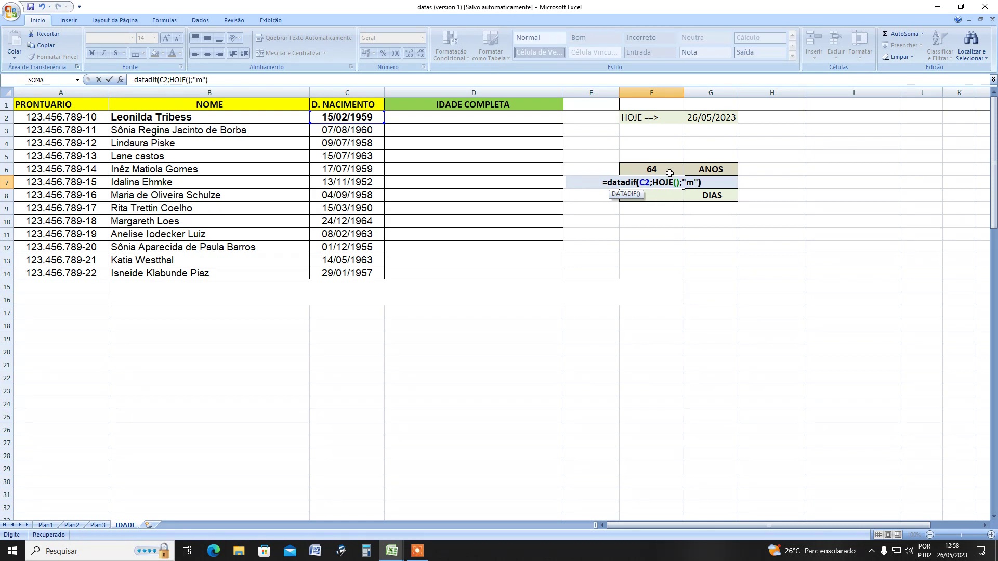
key("Return")
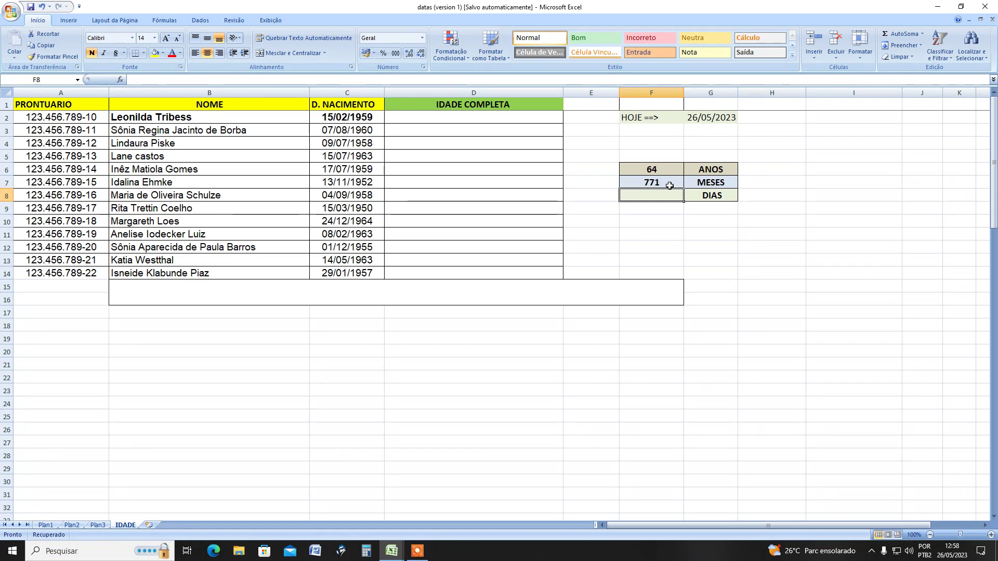
Step: Begin a DATADIF formula in cell F8 beside DIAS, using the birth date in C2 as the start date
double_click(668, 196)
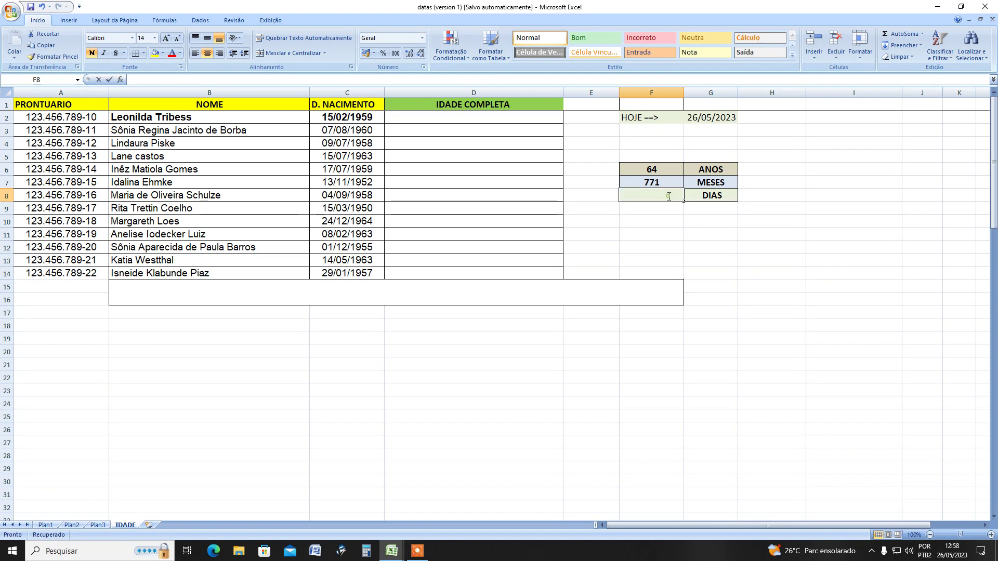
type("=")
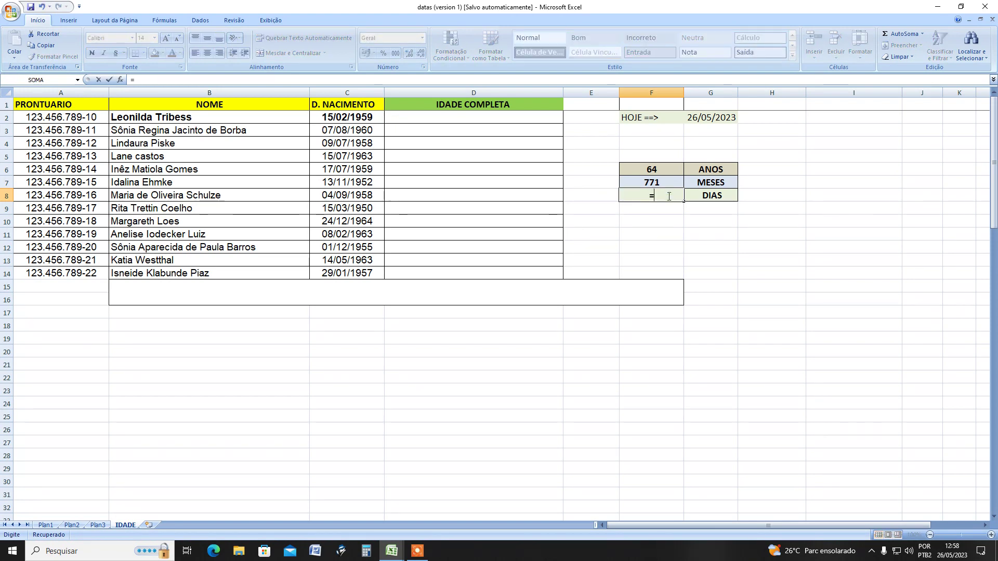
type("data")
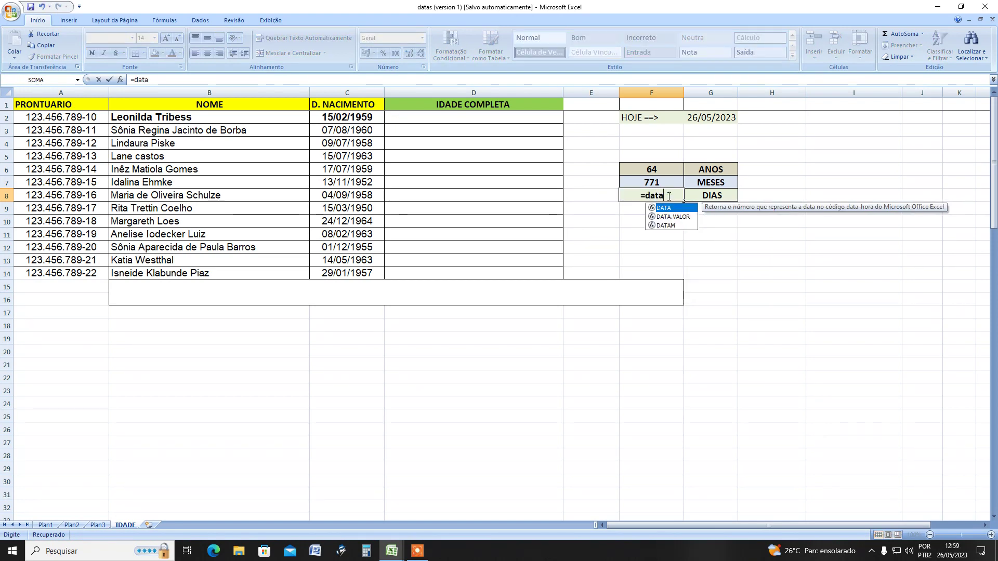
type("dif")
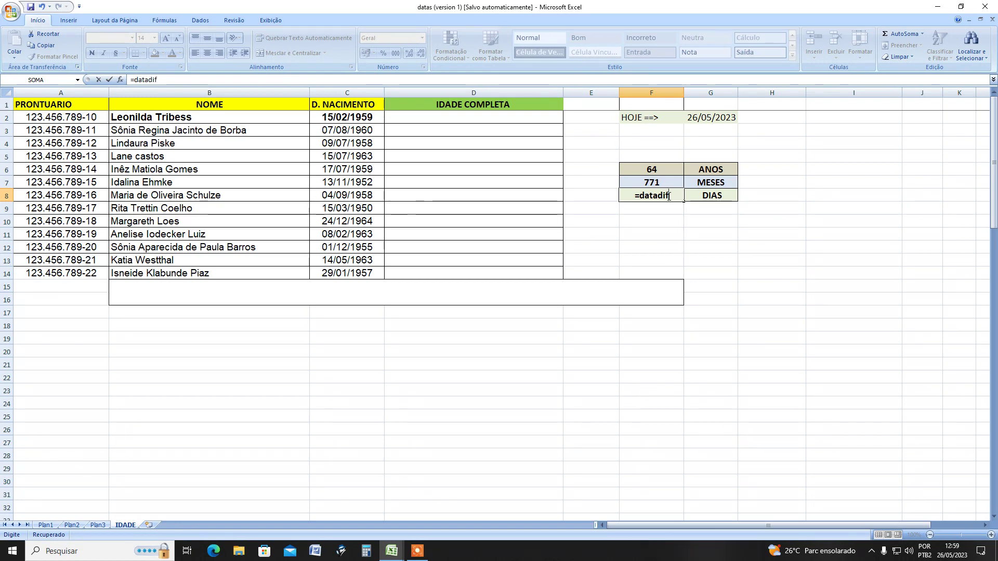
type("(")
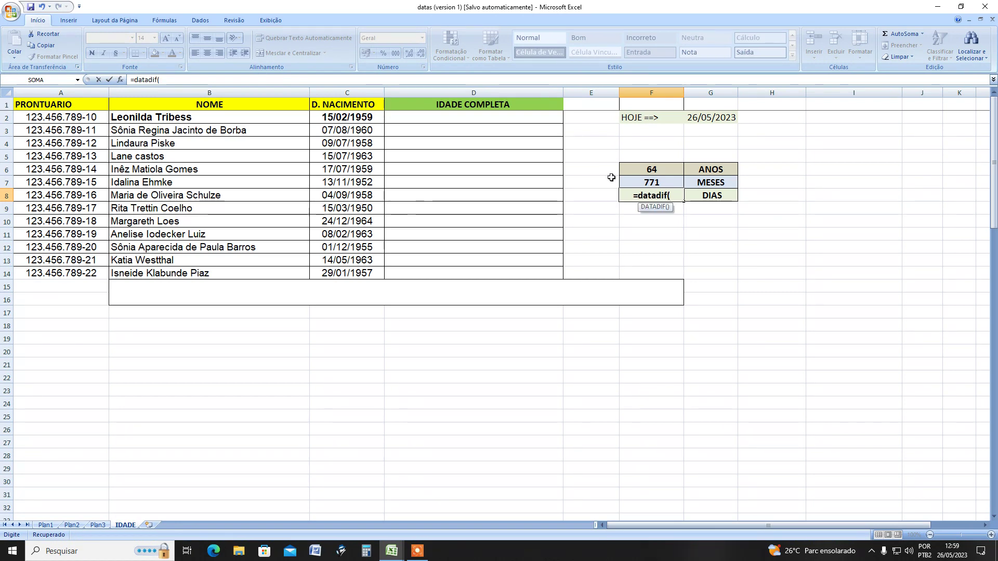
left_click(361, 118)
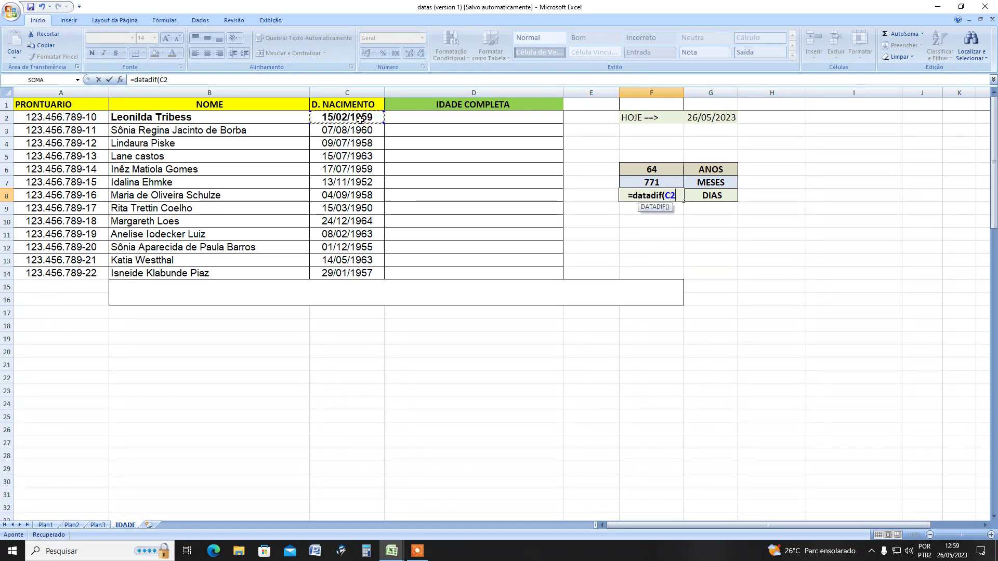
Step: Complete the formula in F8 with HOJE() as the end date and "d" as the unit, giving =datadif(C2;HOJE();"d")
type(";ho")
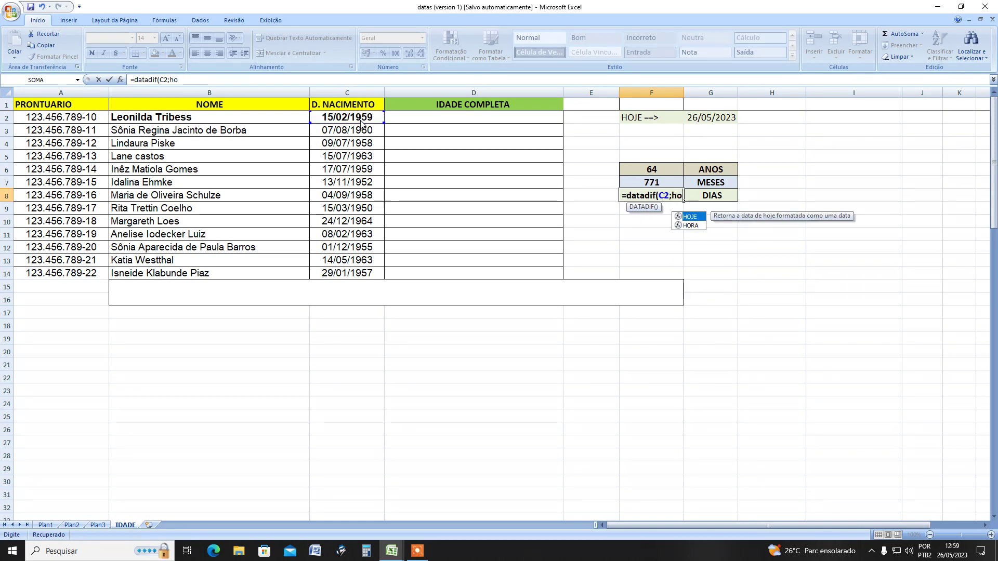
key("Tab")
type(")")
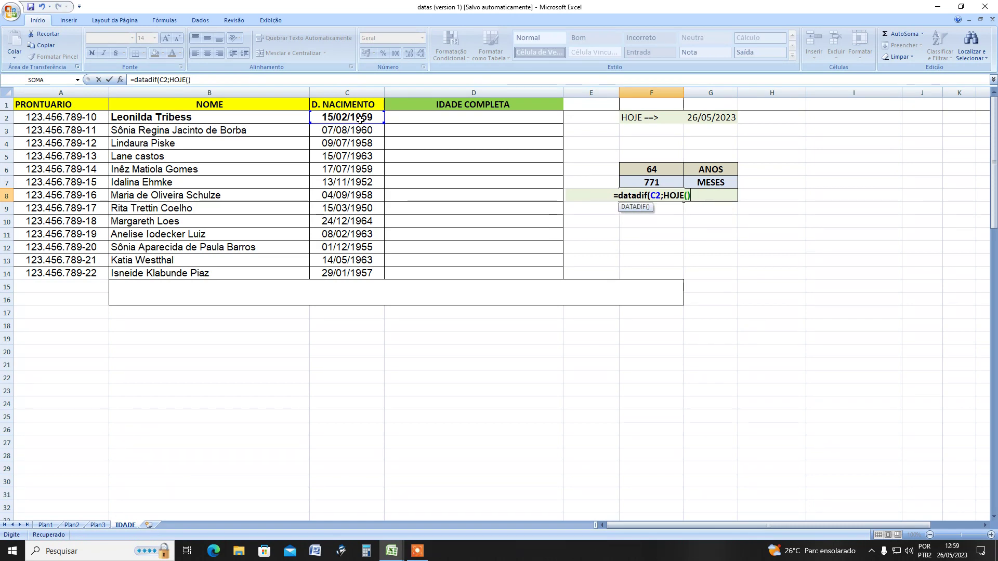
type(";\"")
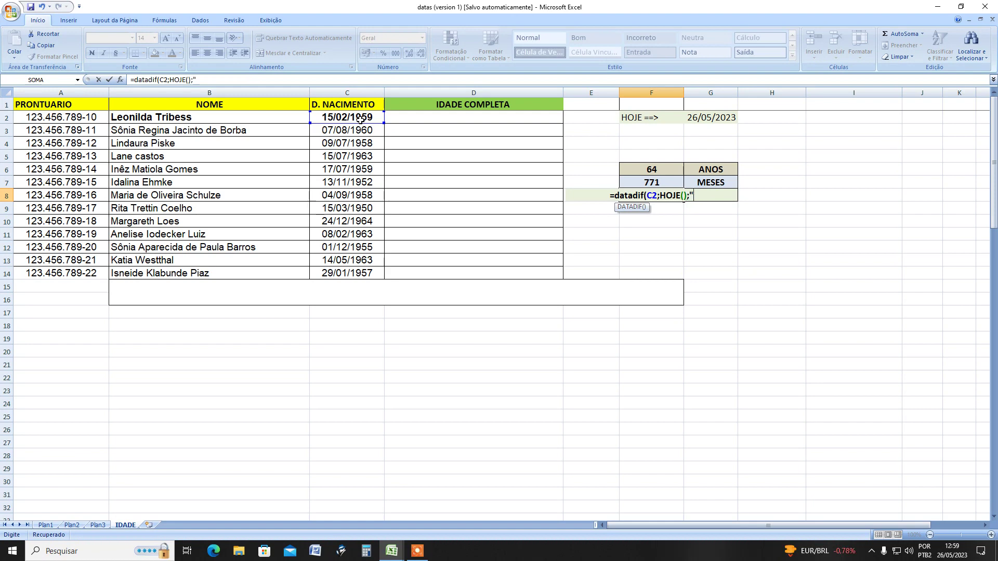
type("d")
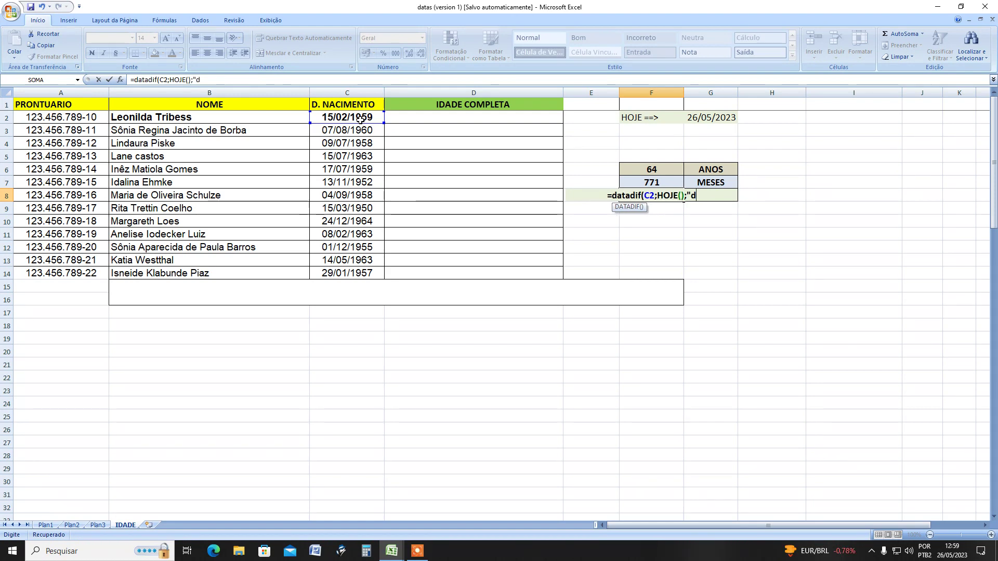
type("\"")
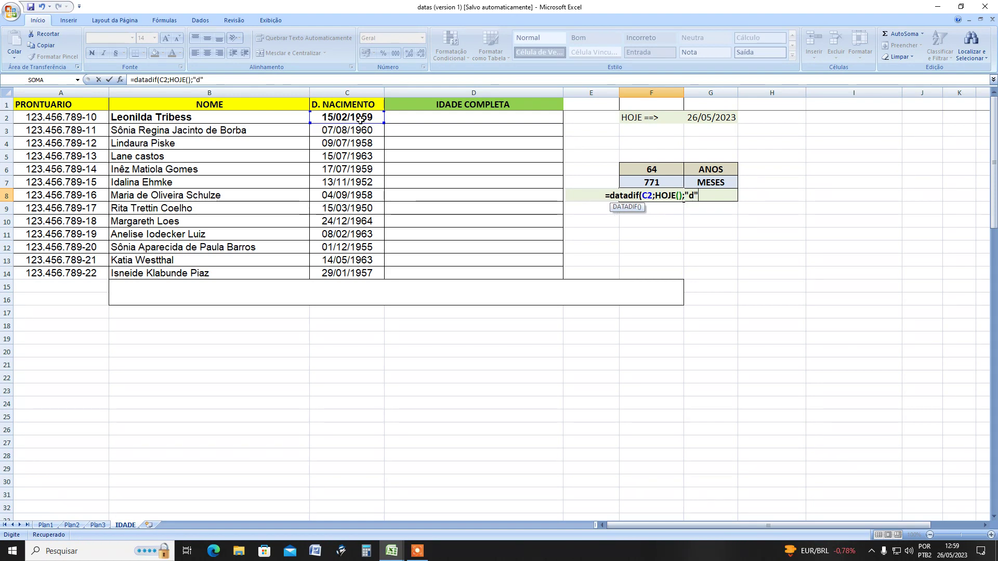
type(")")
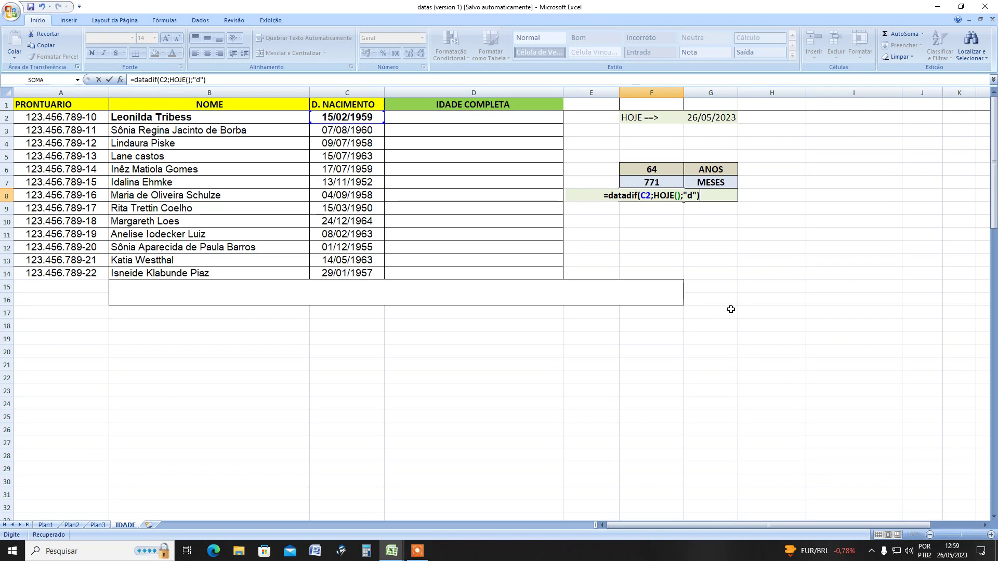
key("Return")
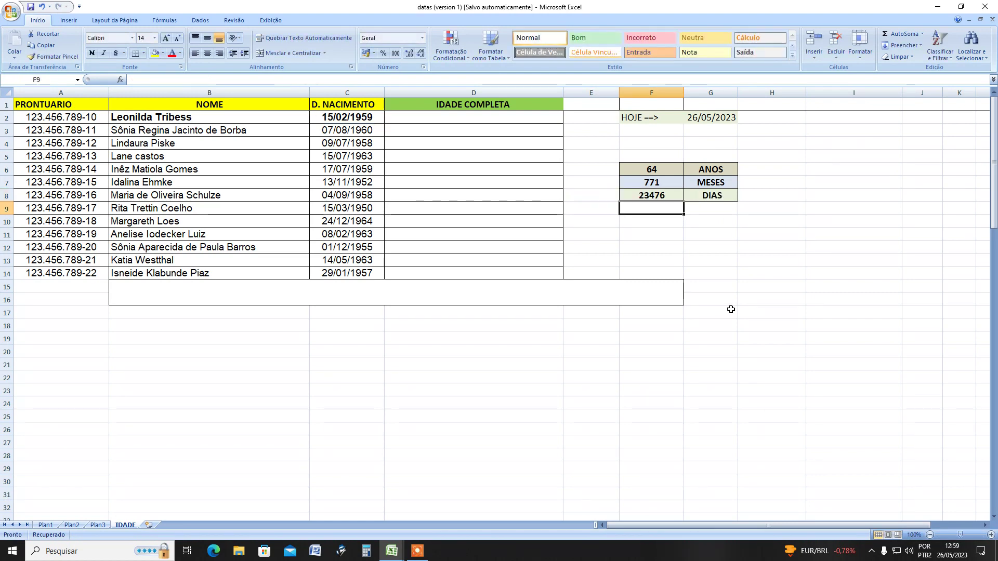
Step: Review the DATADIF formulas in F6, F7 and F8 one after another, leaving each cell without editing it
double_click(659, 165)
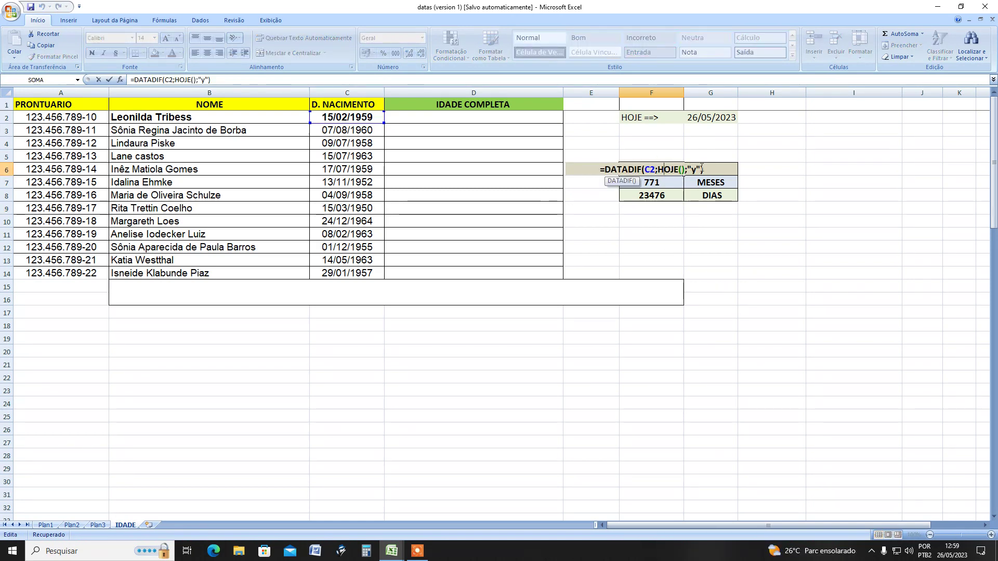
key("Escape")
double_click(664, 183)
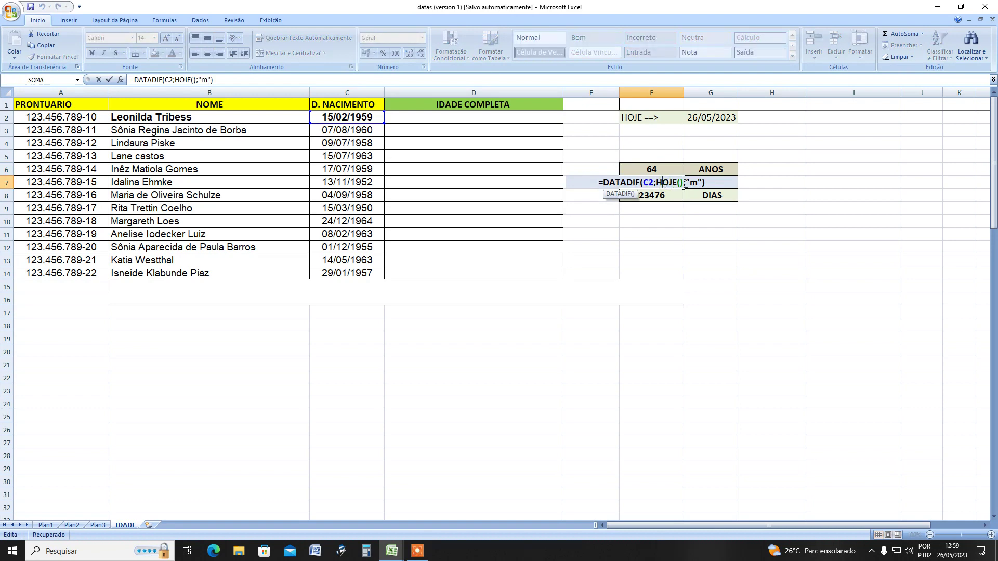
key("Escape")
double_click(670, 195)
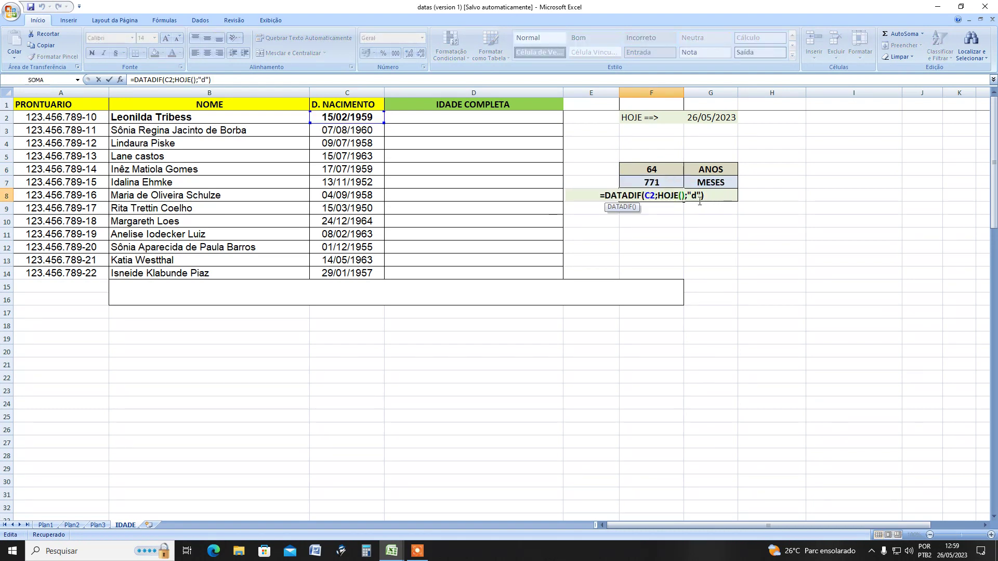
key("Escape")
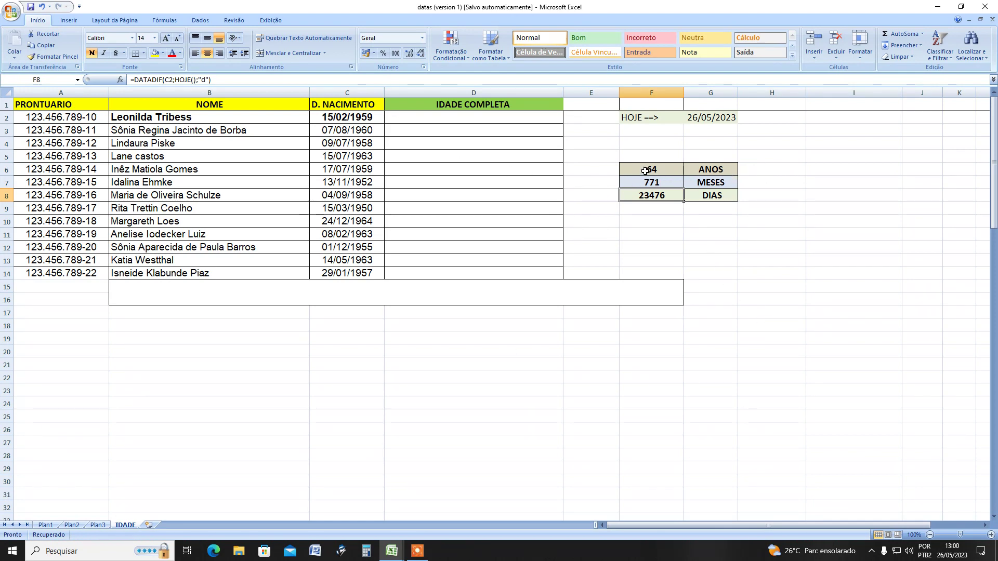
left_click(740, 172)
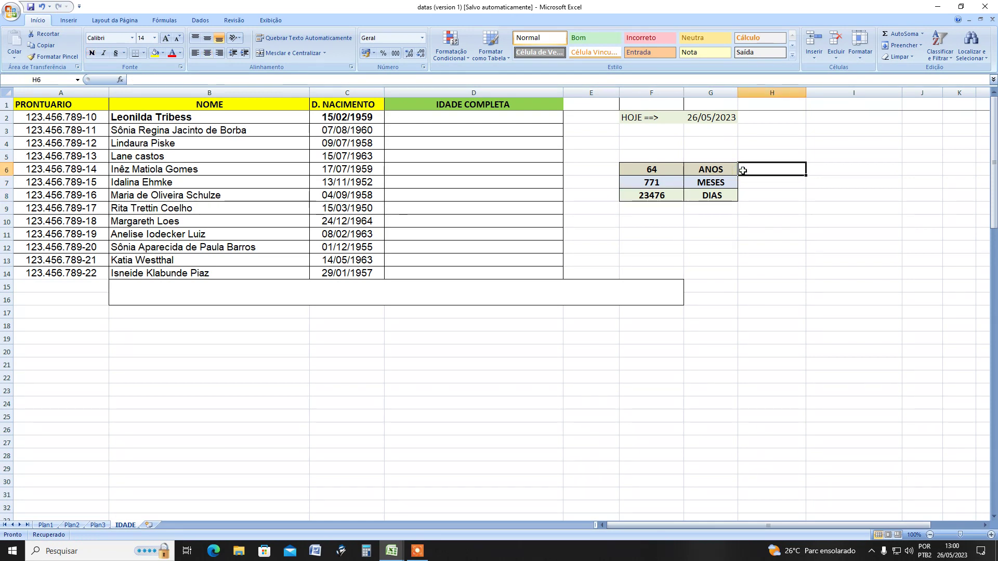
left_click(743, 183)
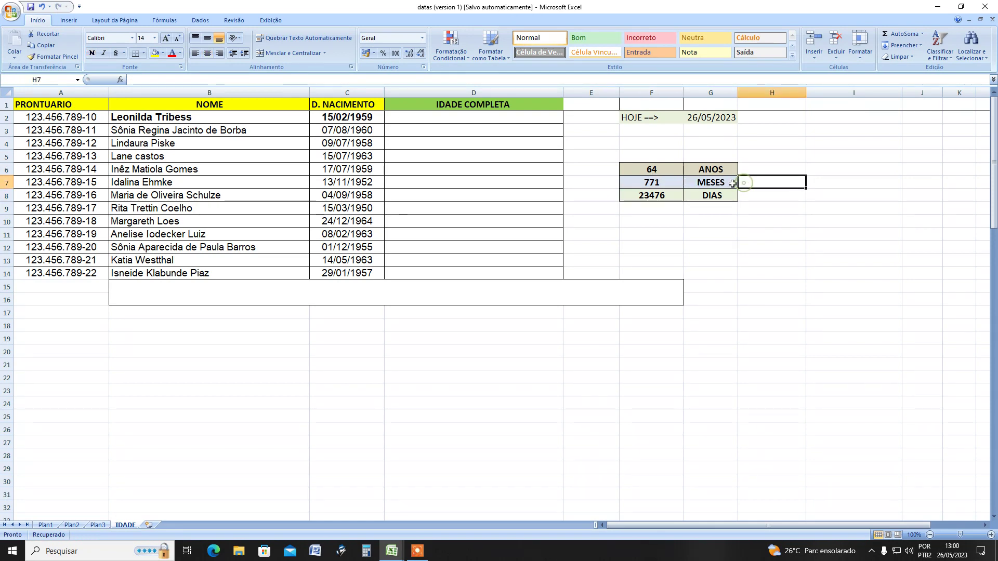
left_click(743, 196)
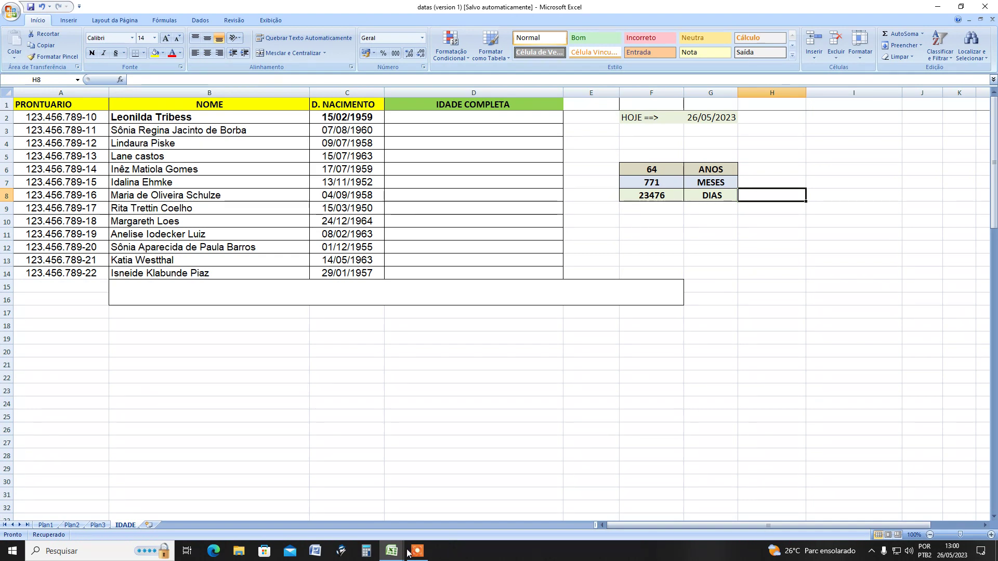
Step: Check the month total by dividing 771 by 12 in the calculator
left_click(365, 552)
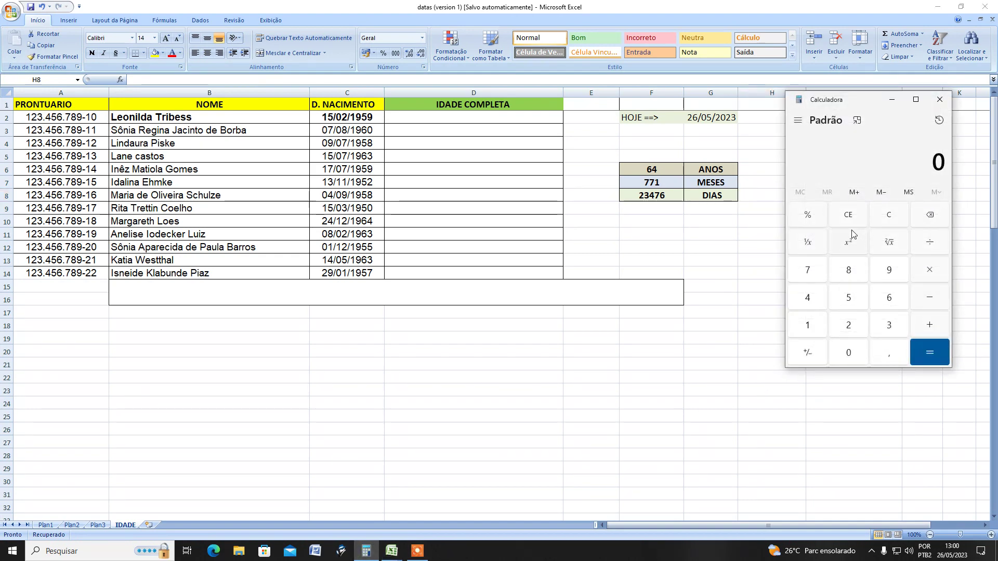
left_click(816, 276)
left_click(813, 275)
left_click(805, 330)
left_click(930, 244)
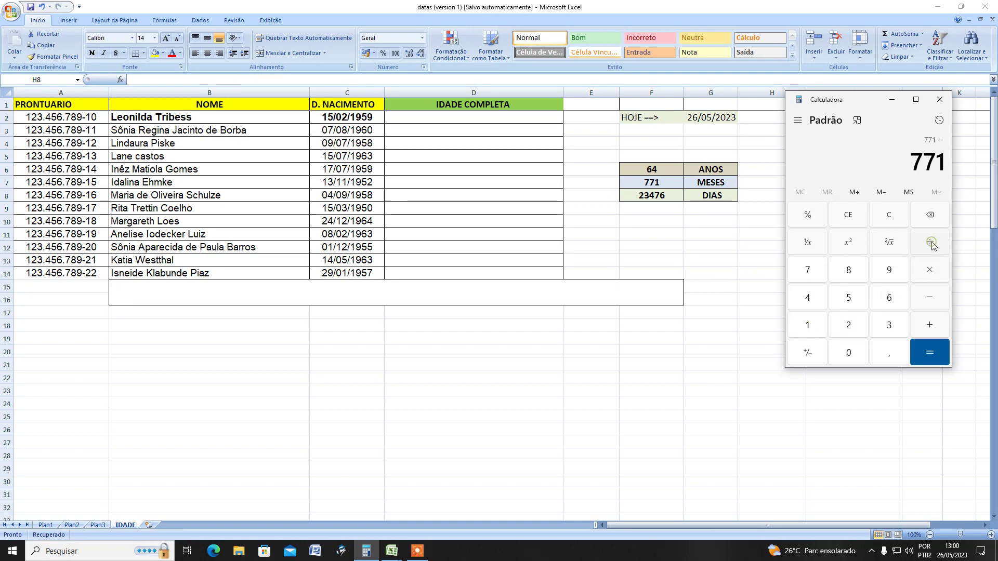
left_click(814, 327)
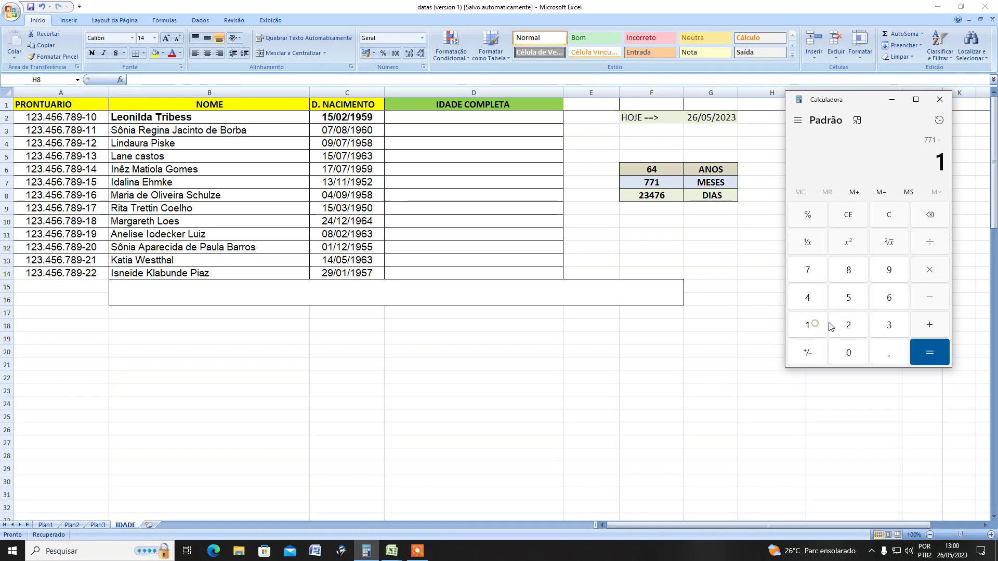
left_click(842, 326)
left_click(933, 348)
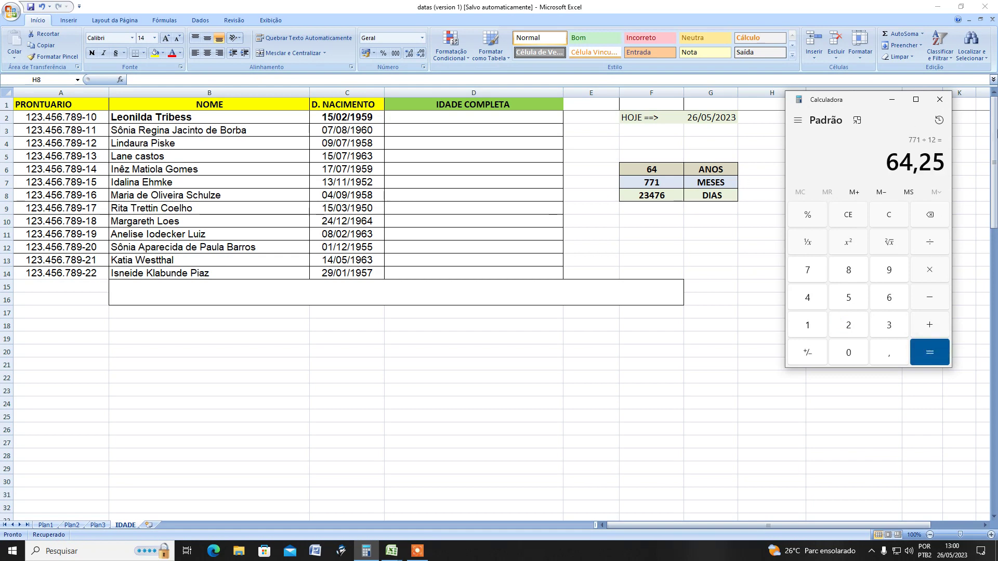
Step: Clear the calculator and start a division with the day total 23476 as the dividend
left_click(901, 218)
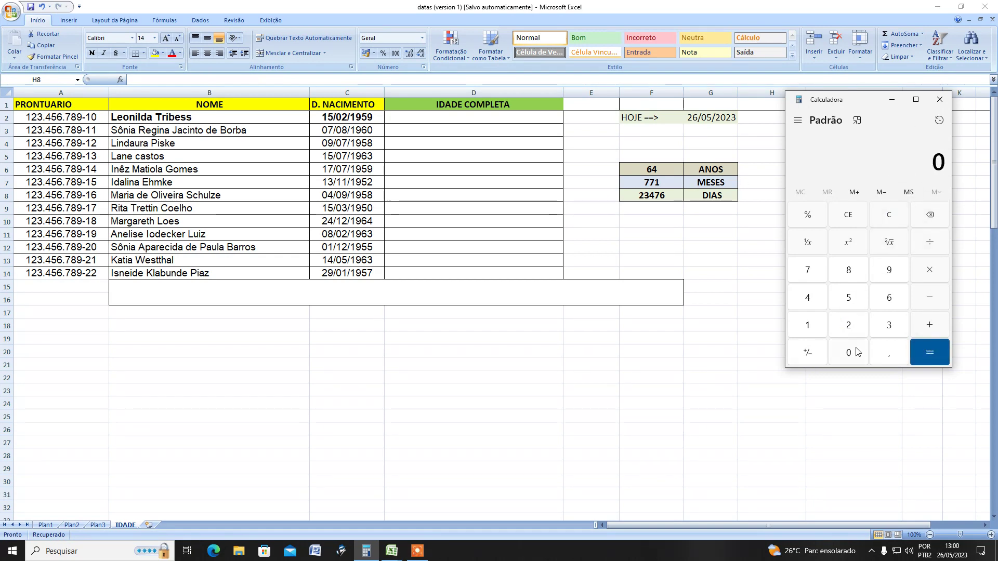
left_click(857, 329)
left_click(888, 327)
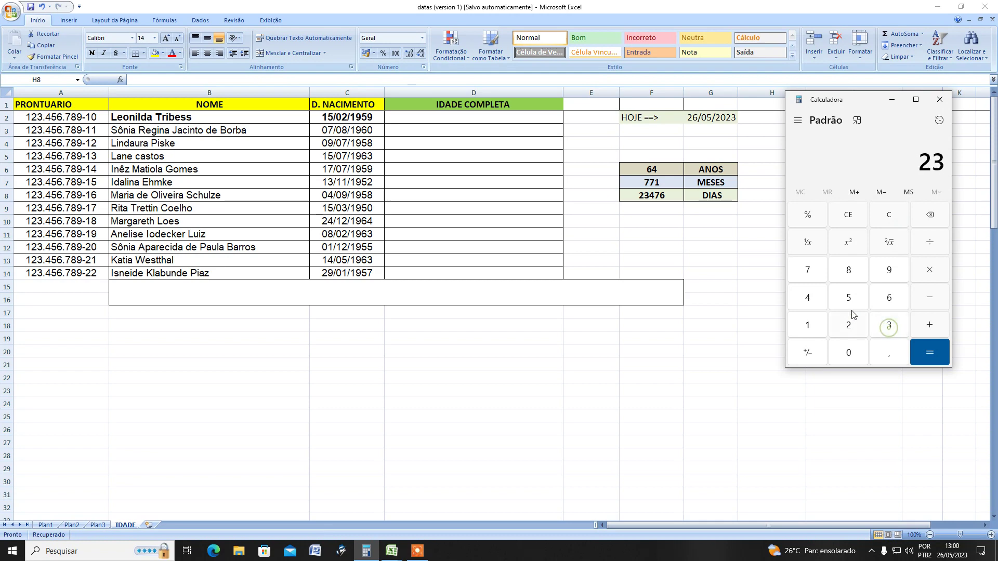
left_click(809, 299)
left_click(808, 270)
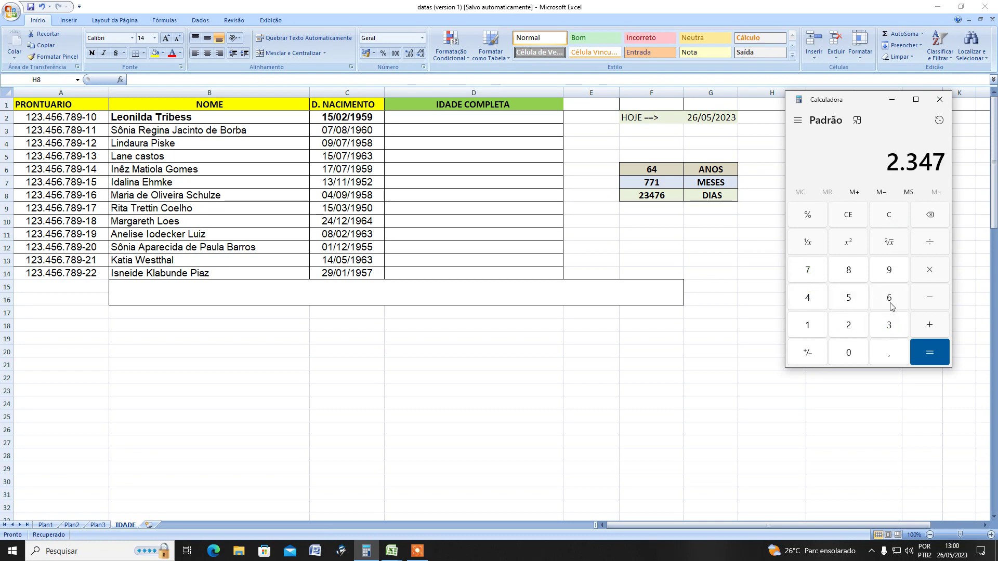
left_click(888, 298)
left_click(922, 242)
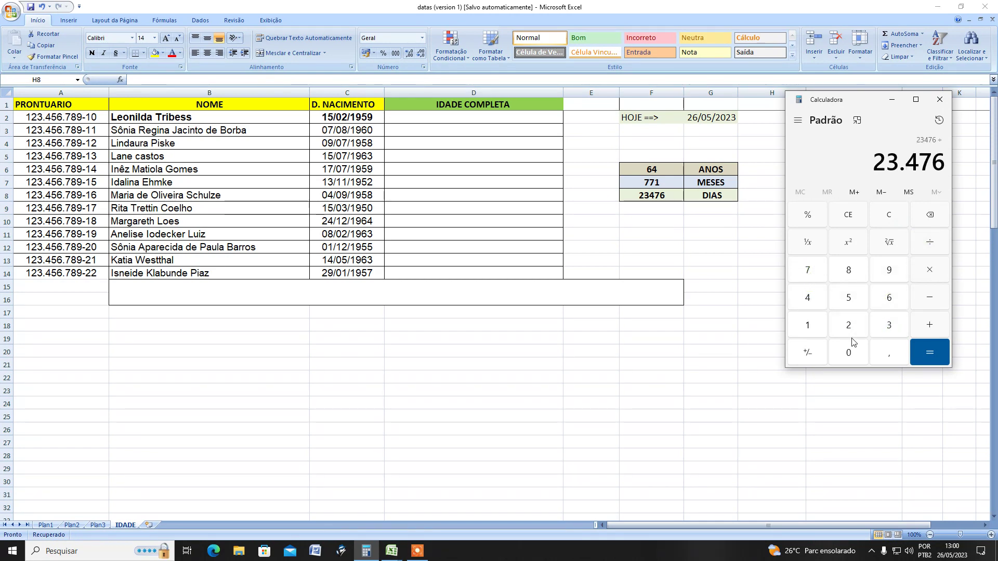
Step: Divide the day total by 365,25 to check the age in years, and close the calculator
left_click(890, 326)
left_click(890, 300)
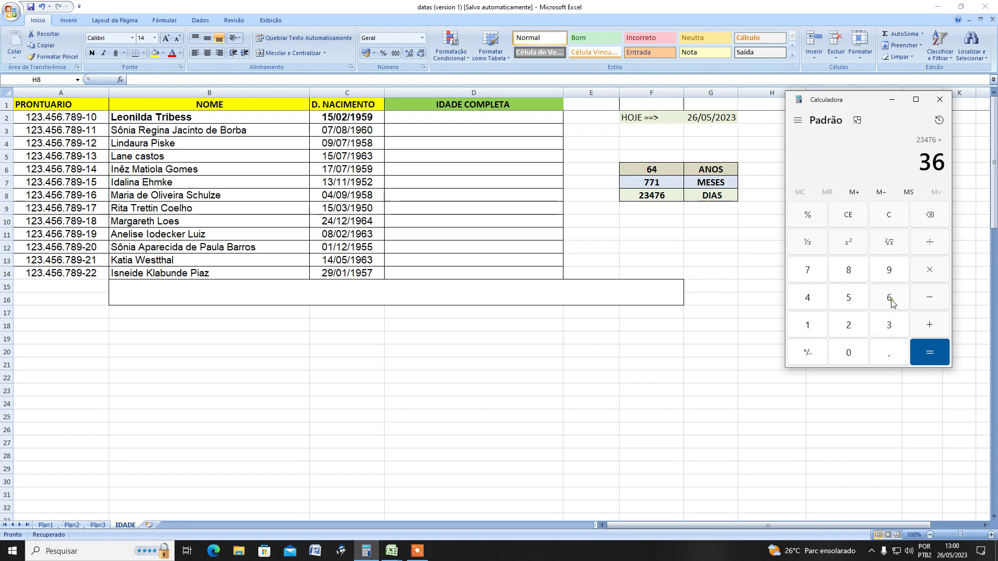
left_click(848, 297)
left_click(888, 355)
left_click(852, 323)
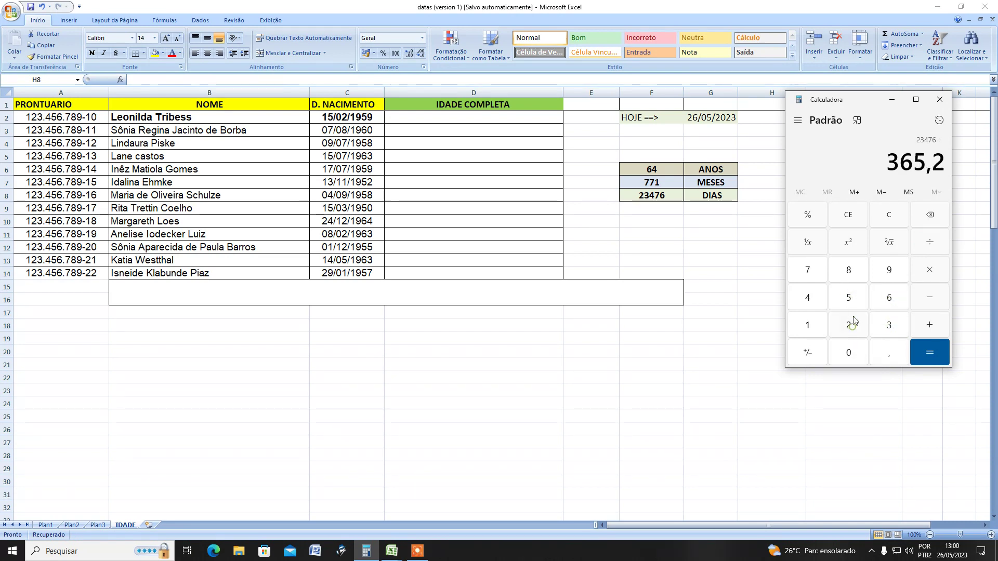
left_click(848, 298)
left_click(929, 357)
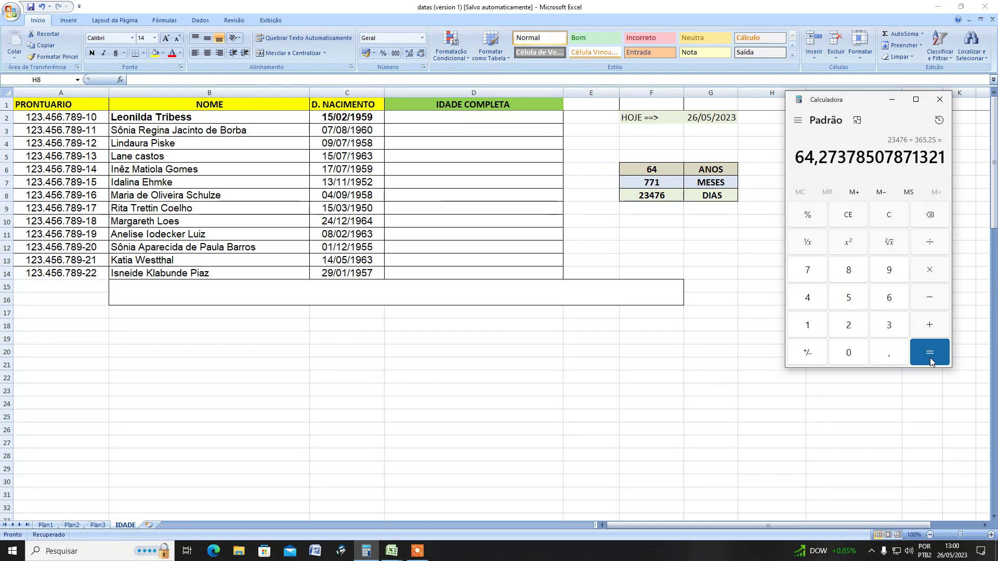
left_click_drag(816, 159, 941, 159)
left_click(940, 99)
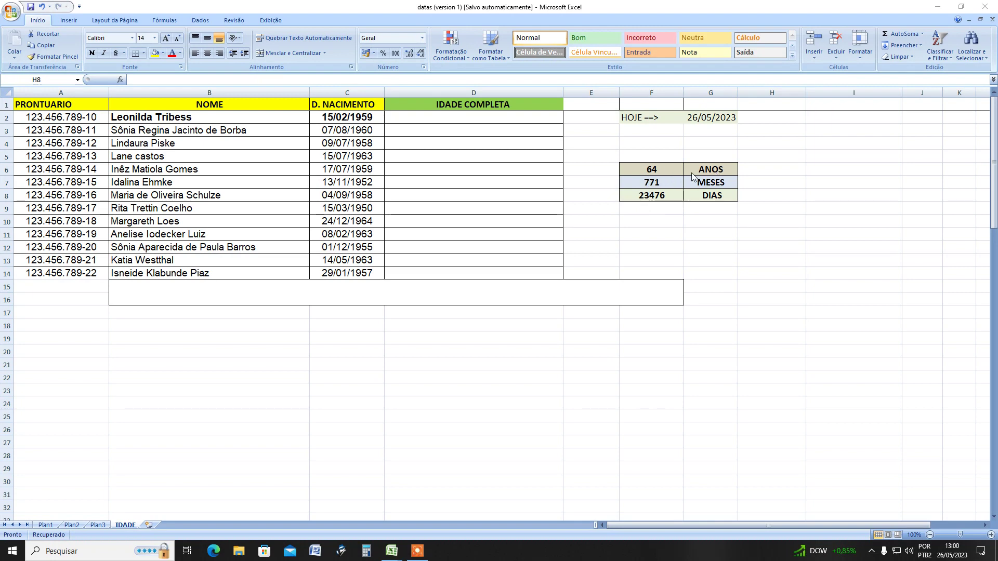
left_click(755, 176)
left_click(753, 169)
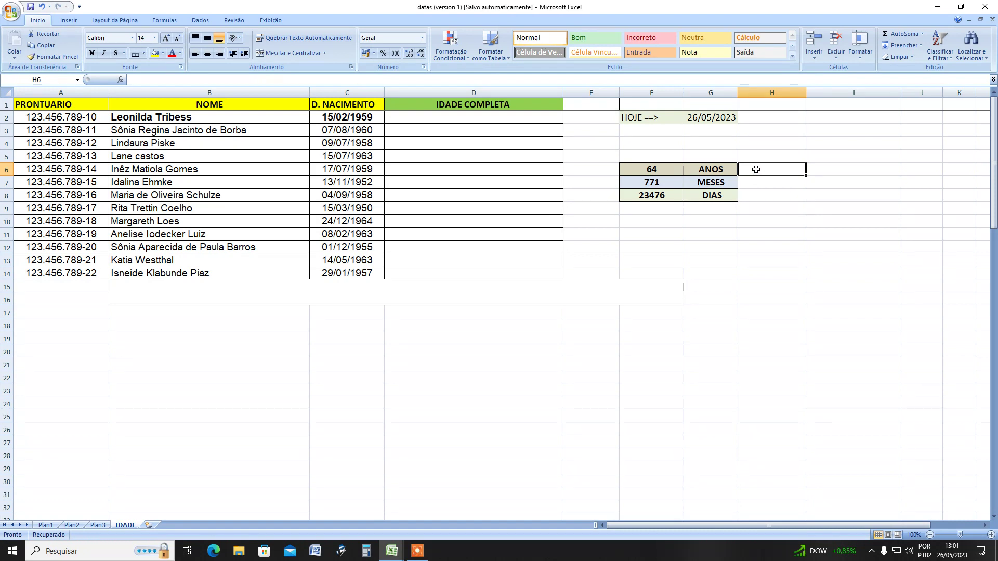
left_click(760, 184)
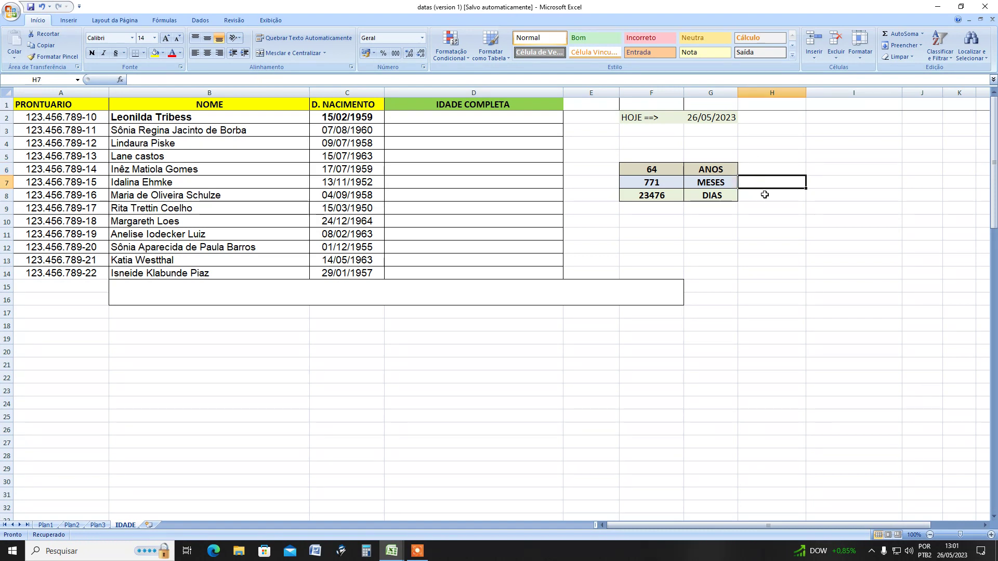
left_click(764, 194)
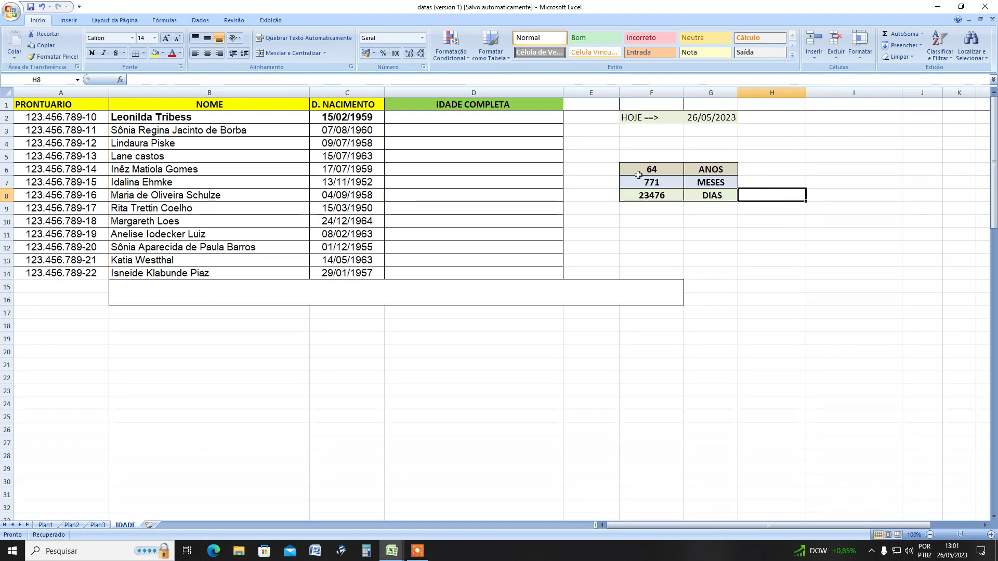
left_click(699, 170)
left_click(660, 171)
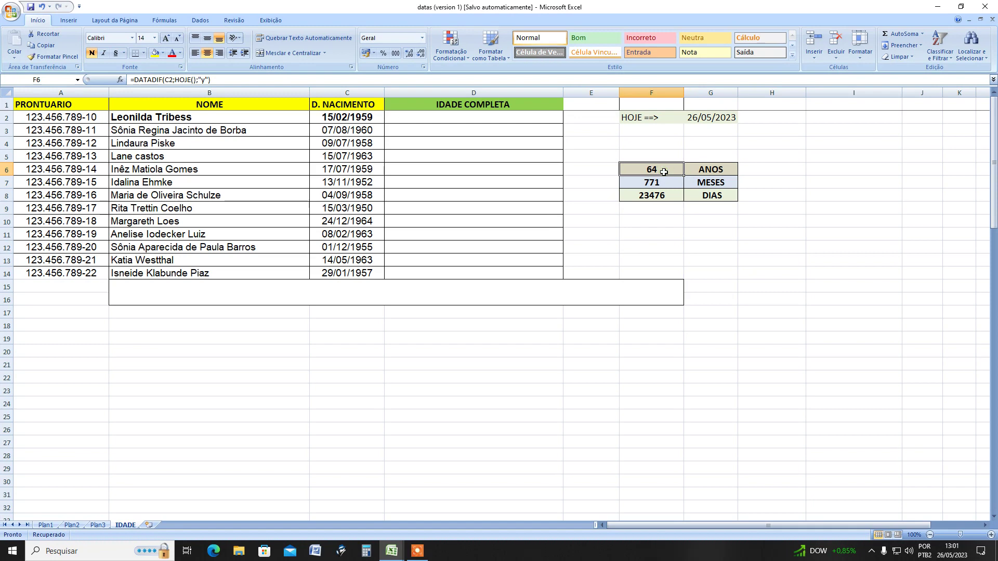
left_click_drag(635, 170, 636, 193)
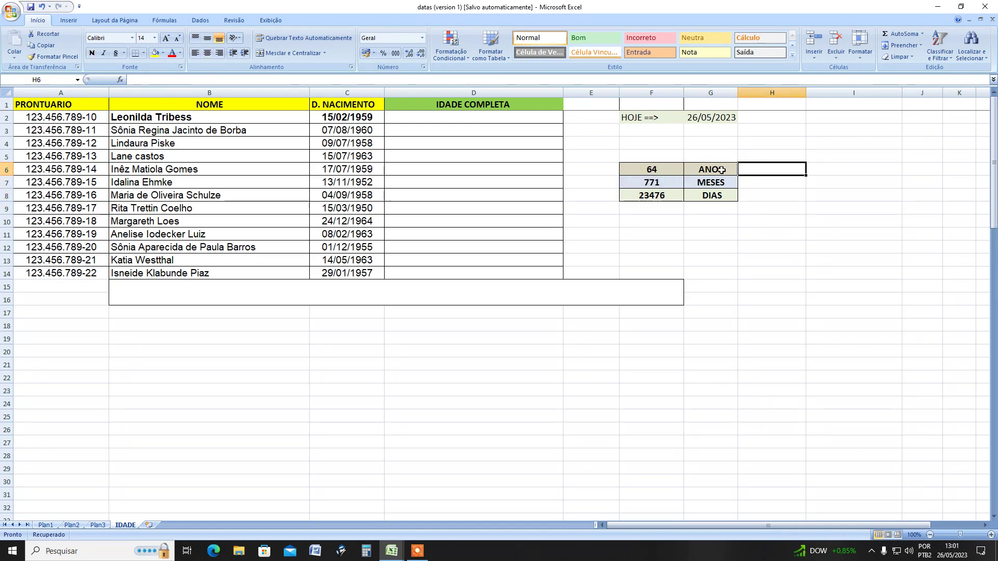
Step: Inspect the year, month and day formulas in F6:F8, leaving each one unedited
double_click(658, 170)
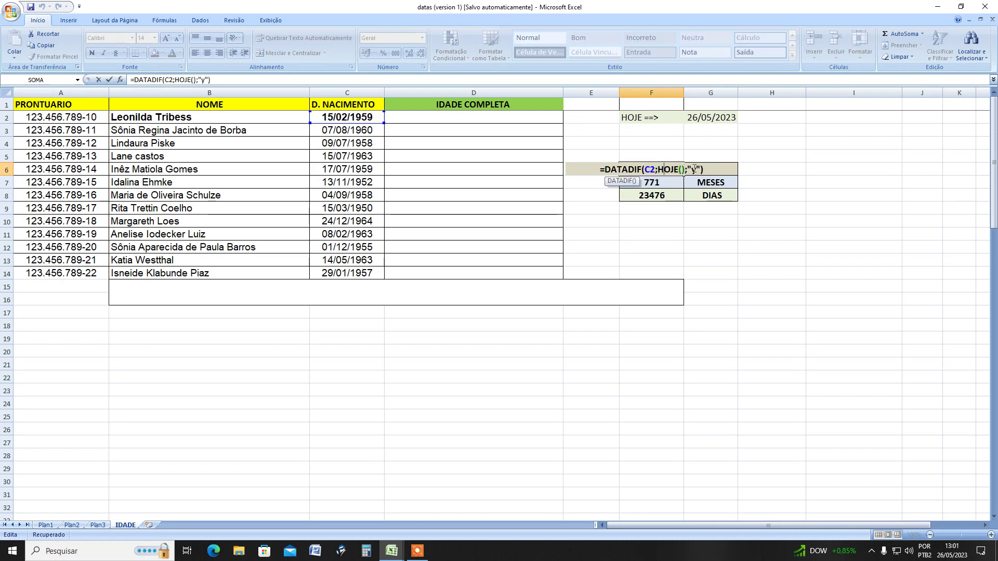
key("Return")
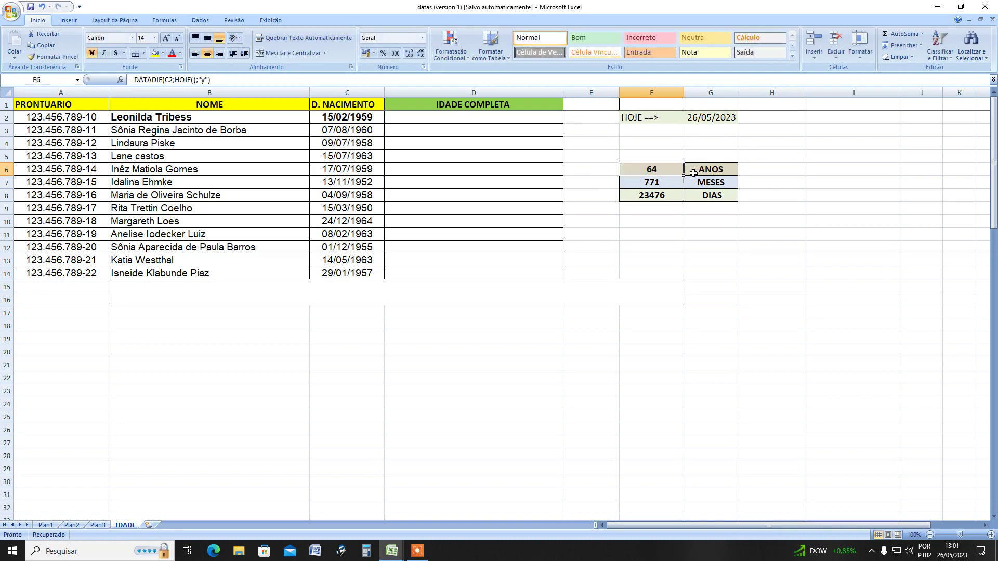
double_click(667, 183)
key("Return")
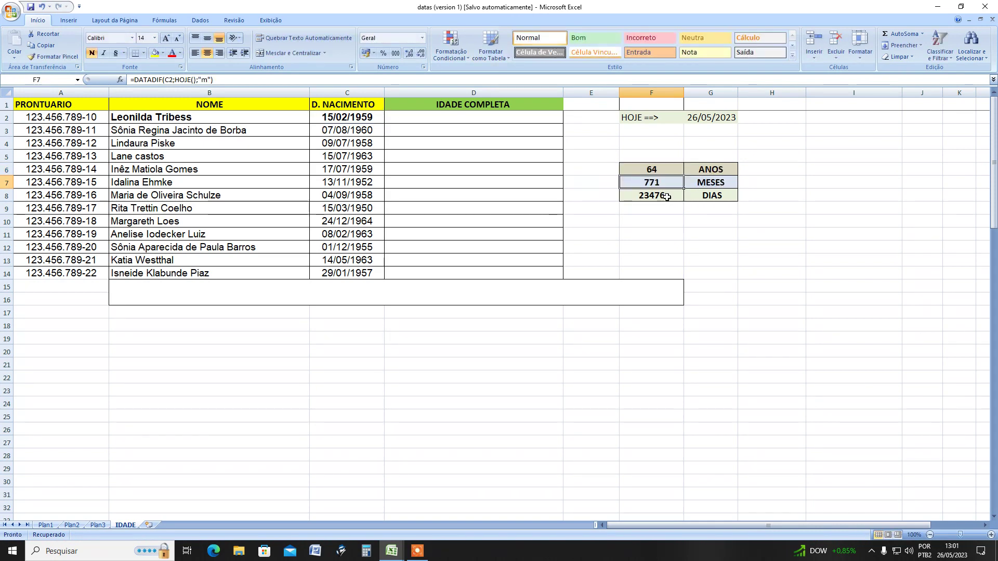
double_click(665, 196)
key("ctrl+Return")
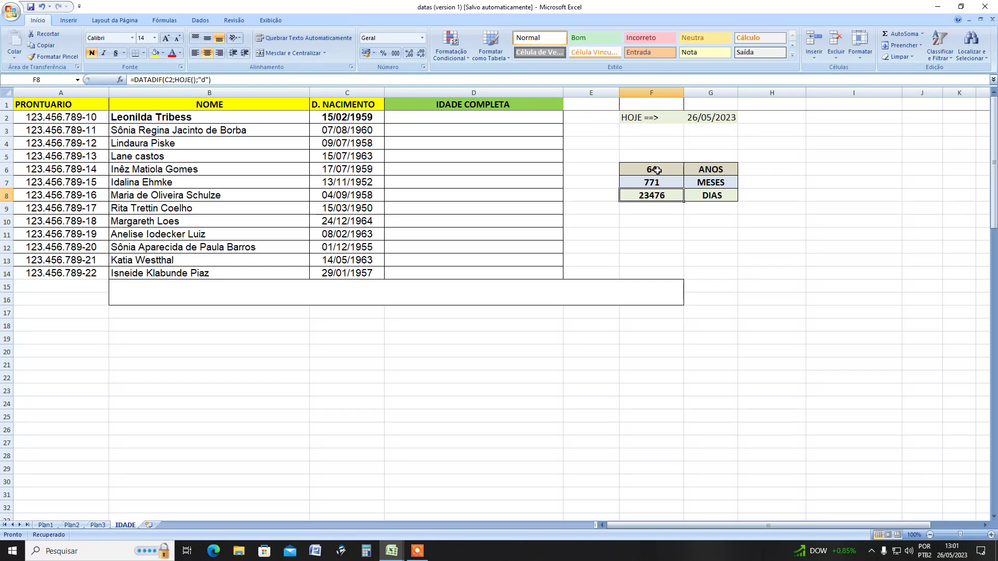
Step: Copy the formula text from F6 and paste it into H6 as =DATADIF(C2;HOJE();"y")
double_click(676, 173)
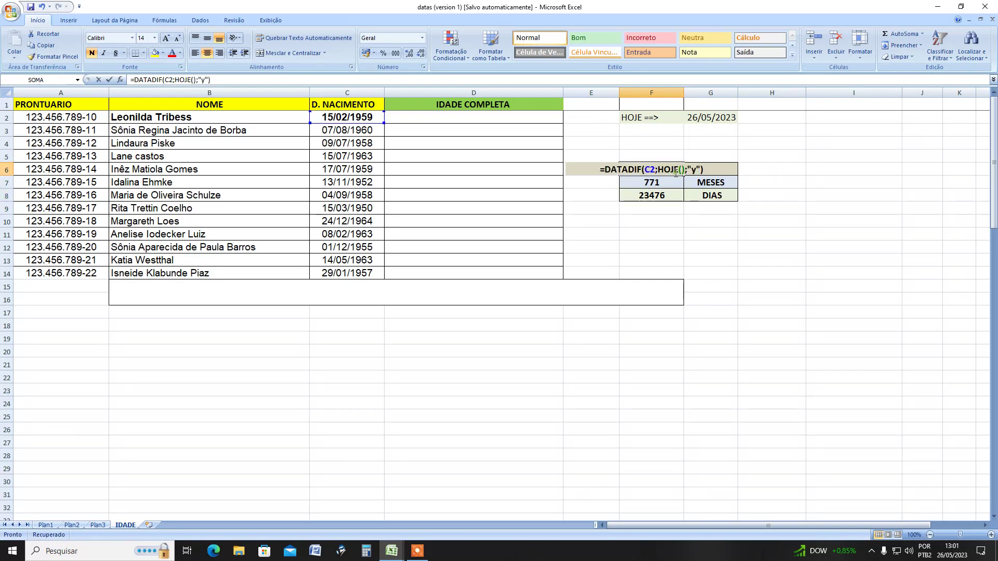
left_click_drag(710, 170, 602, 170)
right_click(611, 168)
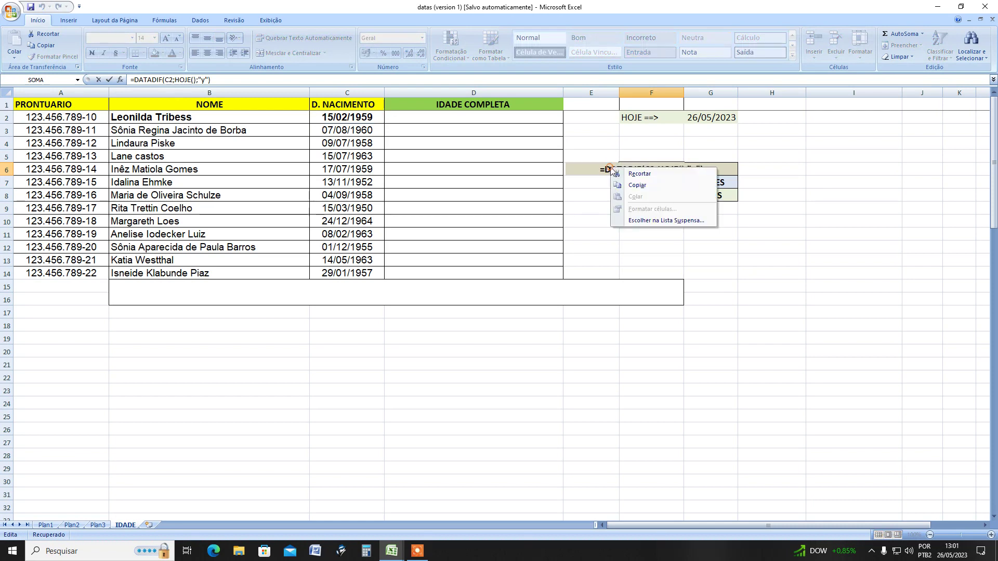
left_click(643, 186)
key("Escape")
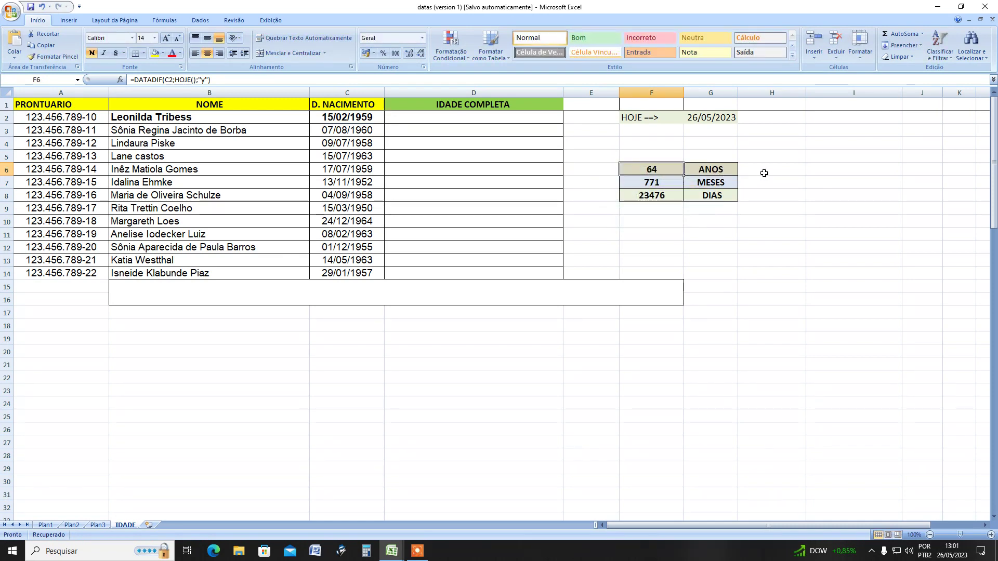
double_click(769, 170)
key("ctrl+v")
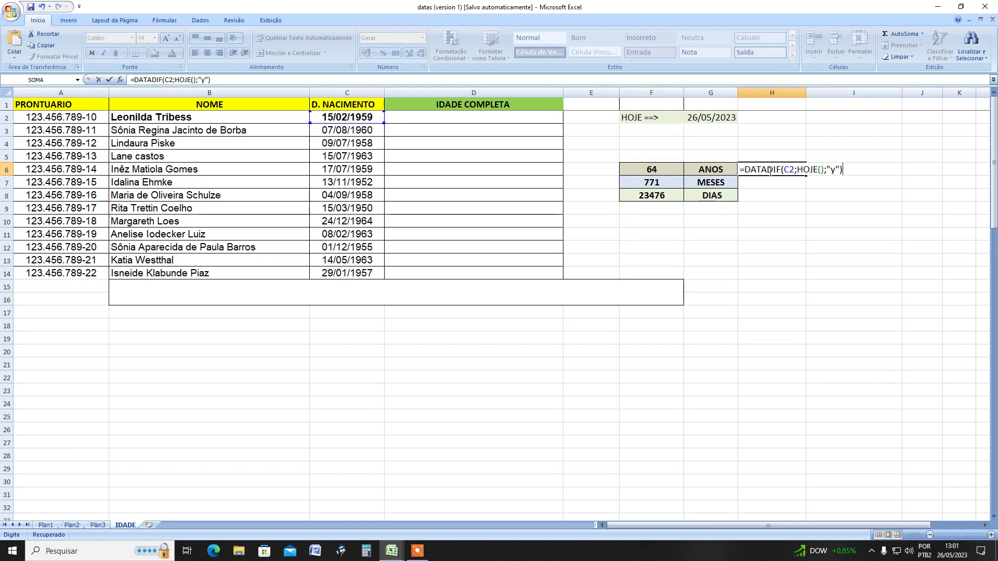
key("Return")
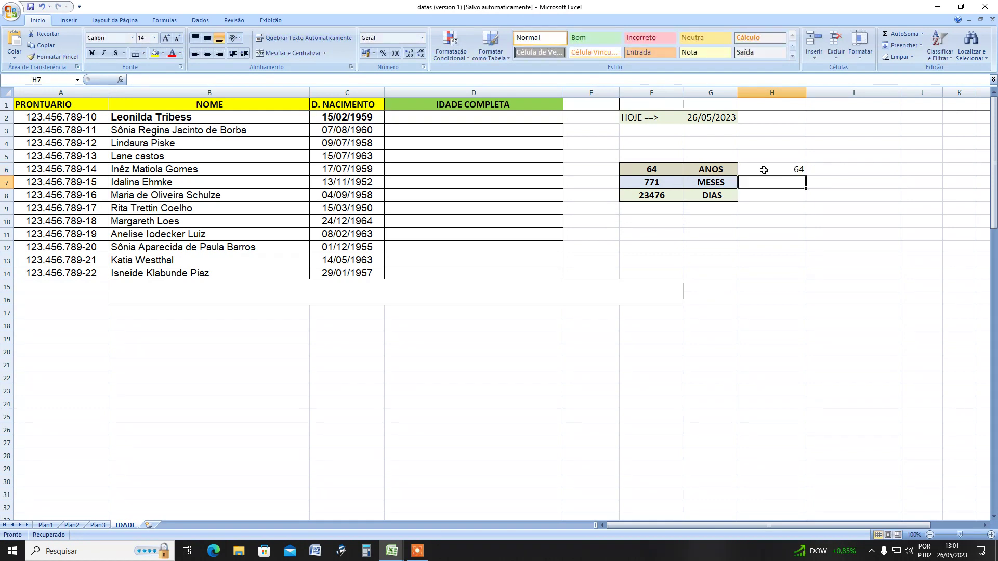
Step: Compare the year formulas in F6 and H6 without changing them
key("Up")
key("Left")
key("Left")
key("F2")
key("Escape")
double_click(769, 164)
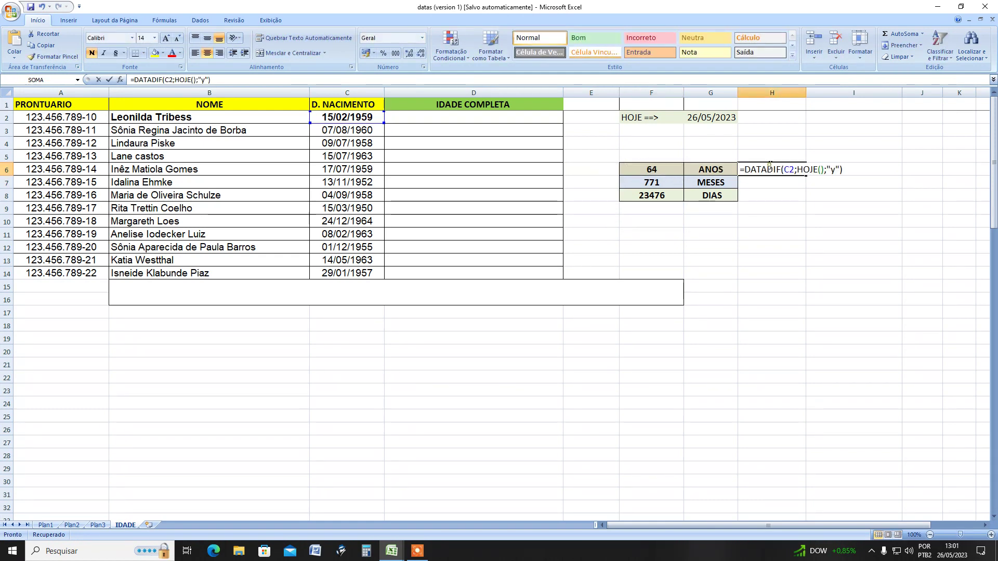
key("Escape")
Step: Begin a DATADIF formula in cell H7 beside MESES, using the birth date in C2 as the start date
left_click(765, 184)
type("=")
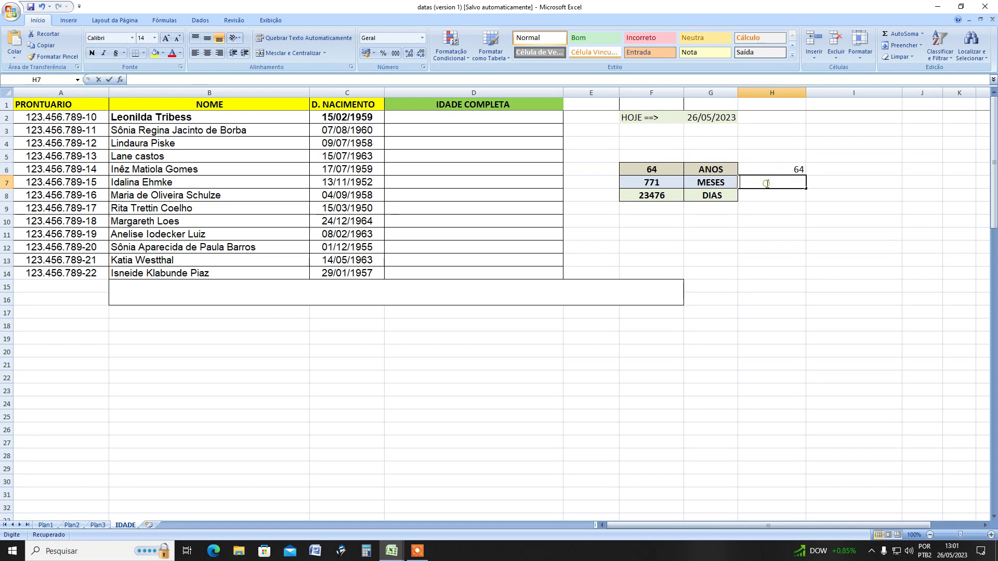
type("datad")
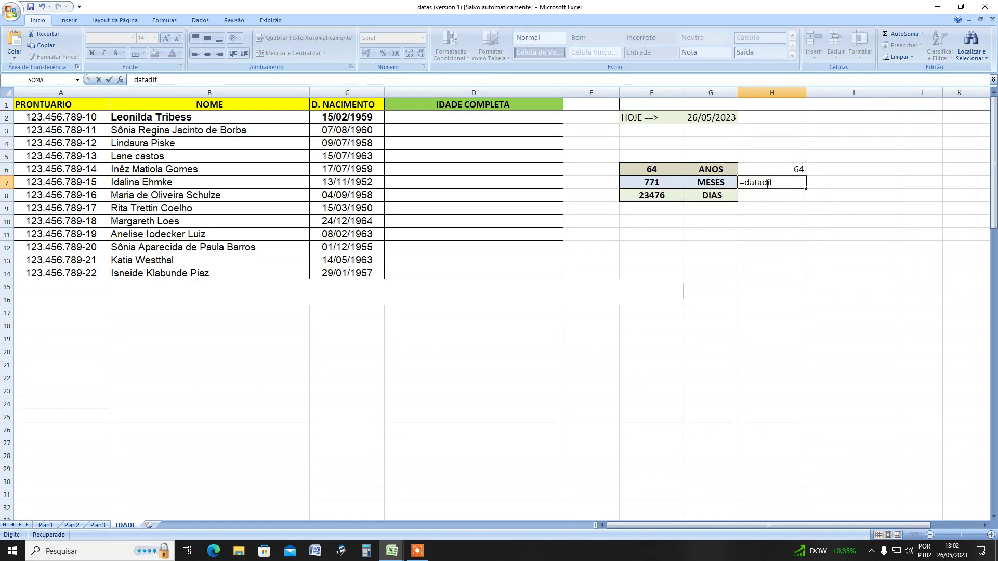
type("if(")
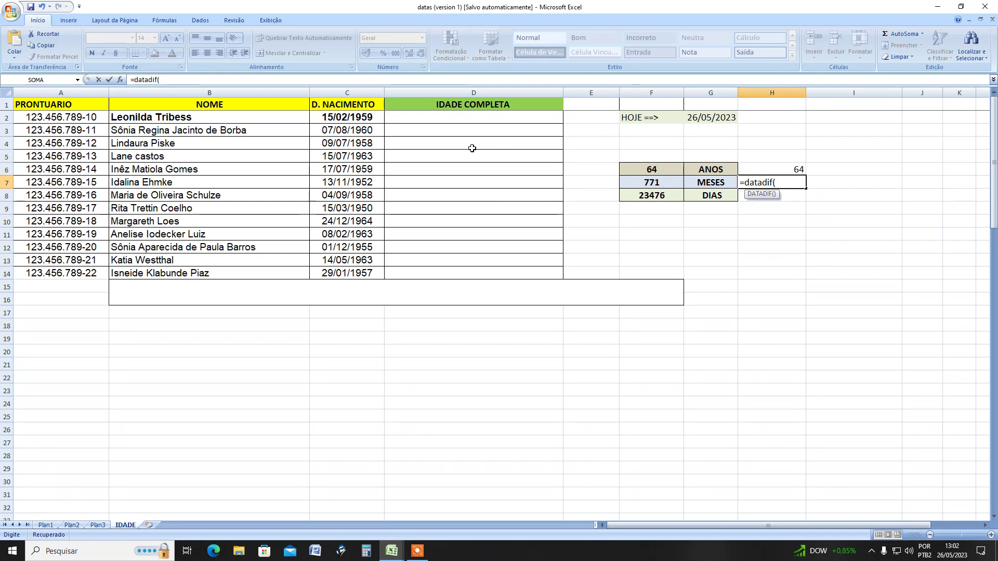
left_click(357, 118)
type(";")
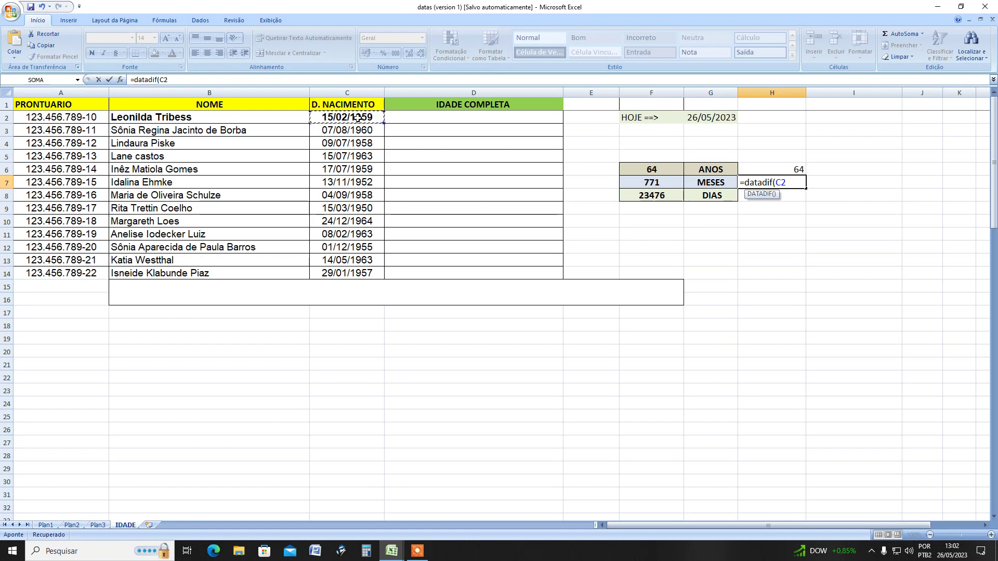
Step: Complete the month formula in H7 as =DATADIF(C2;HOJE();"ym")
type("H")
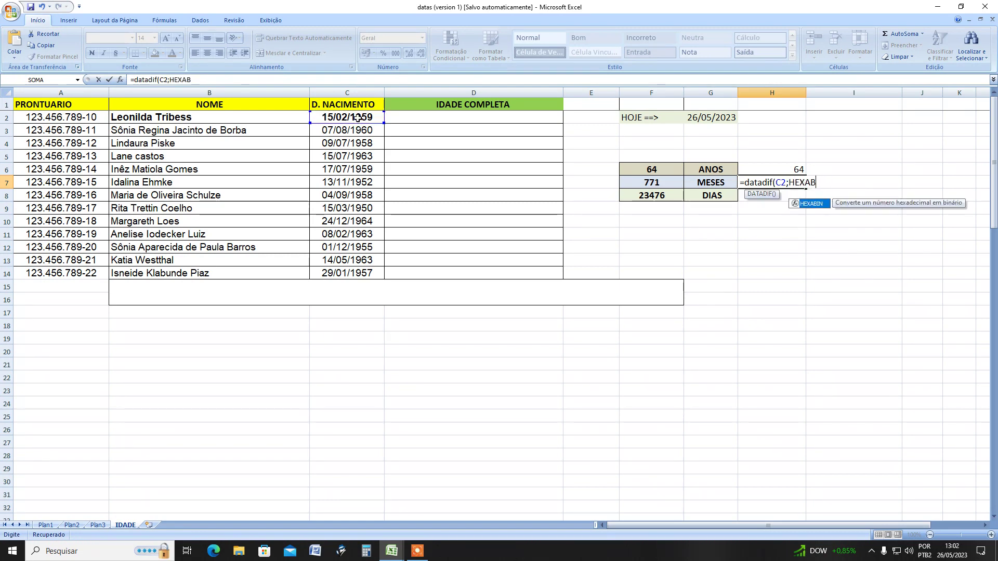
type("E")
key("BackSpace")
type("o")
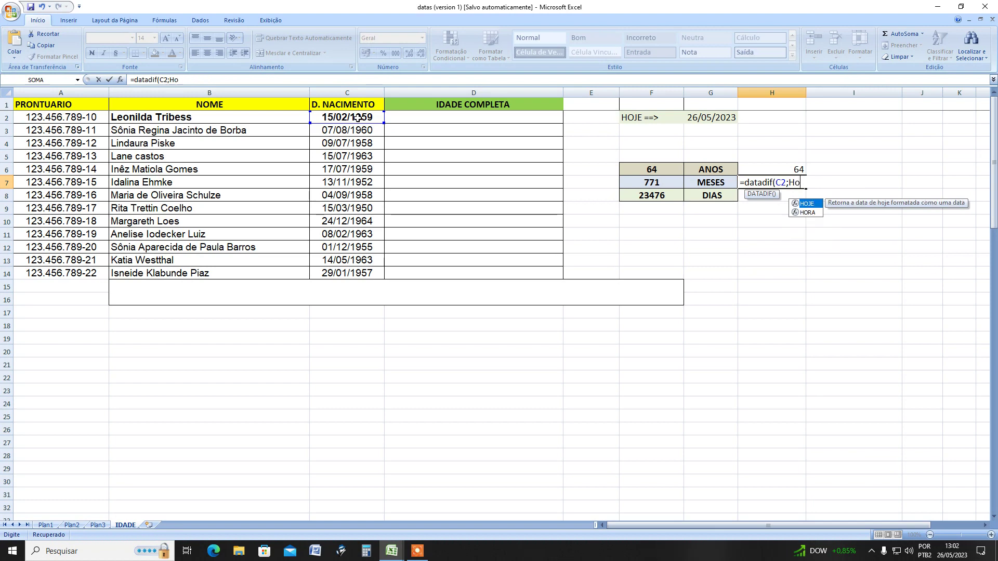
key("Tab")
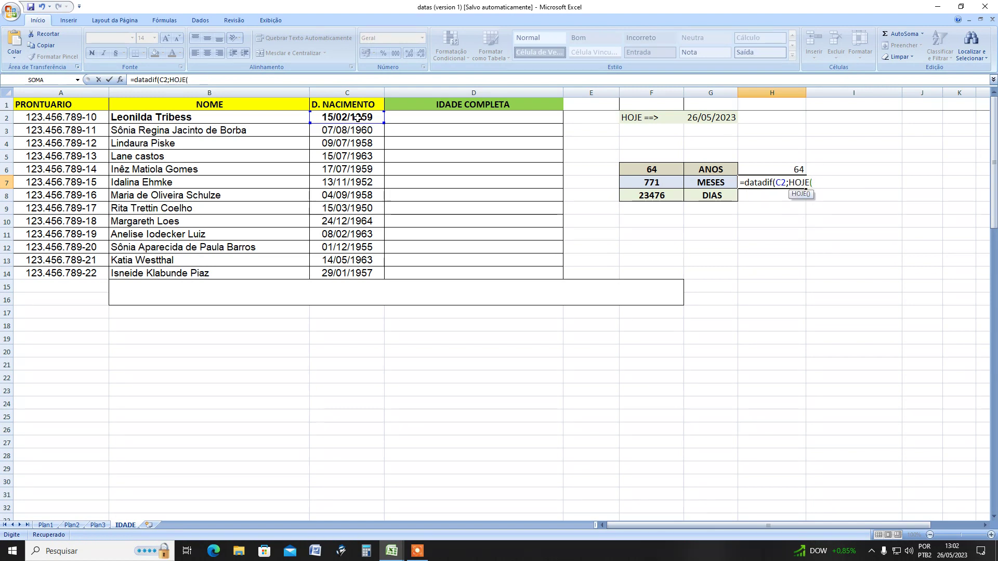
type(")")
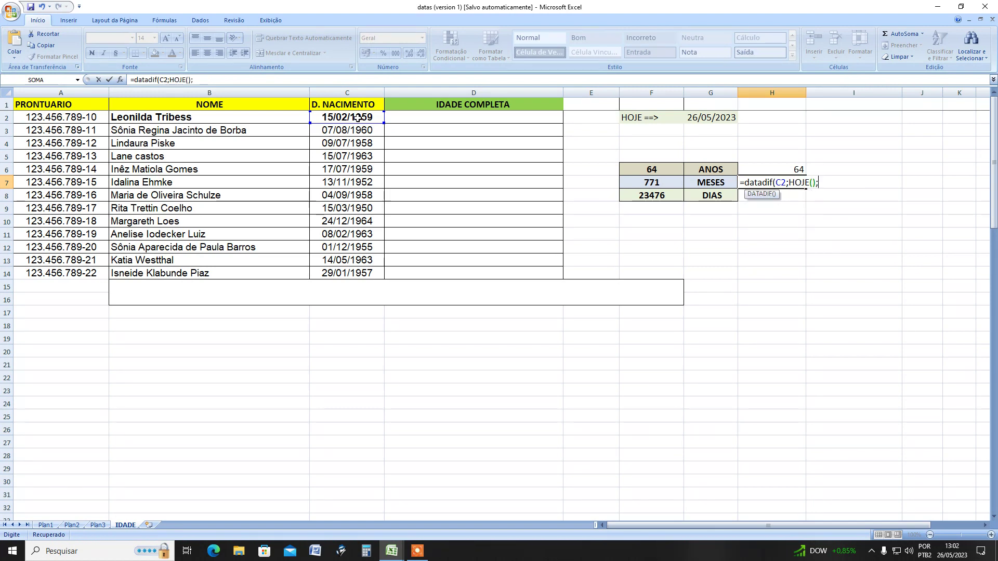
type(";\"ym")
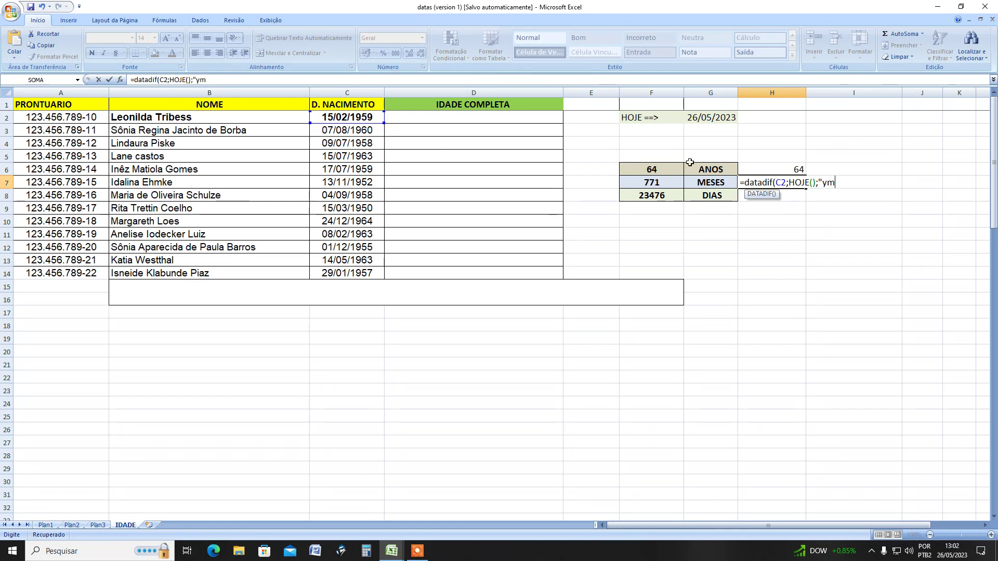
left_click(828, 184)
key("Right")
type("\")")
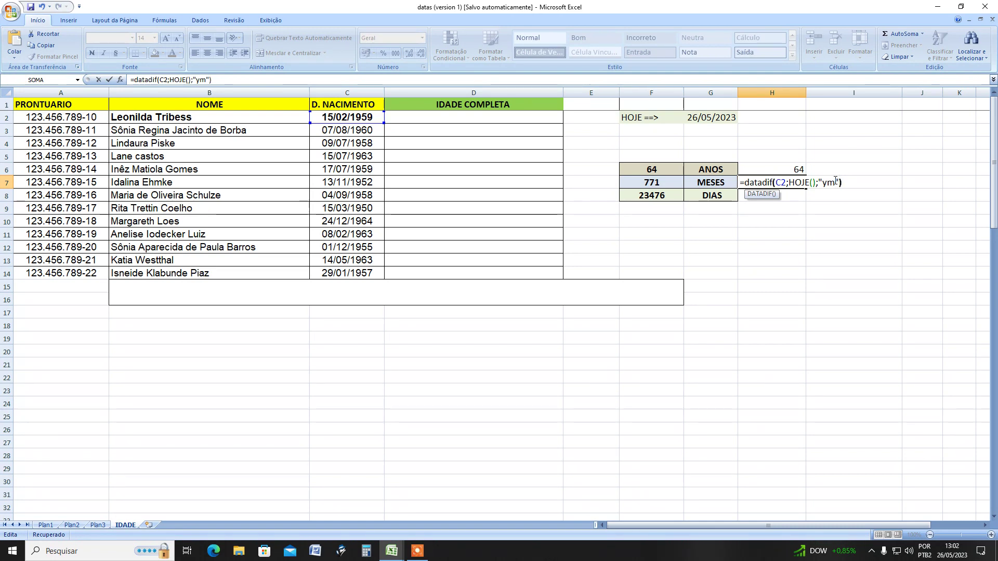
key("Return")
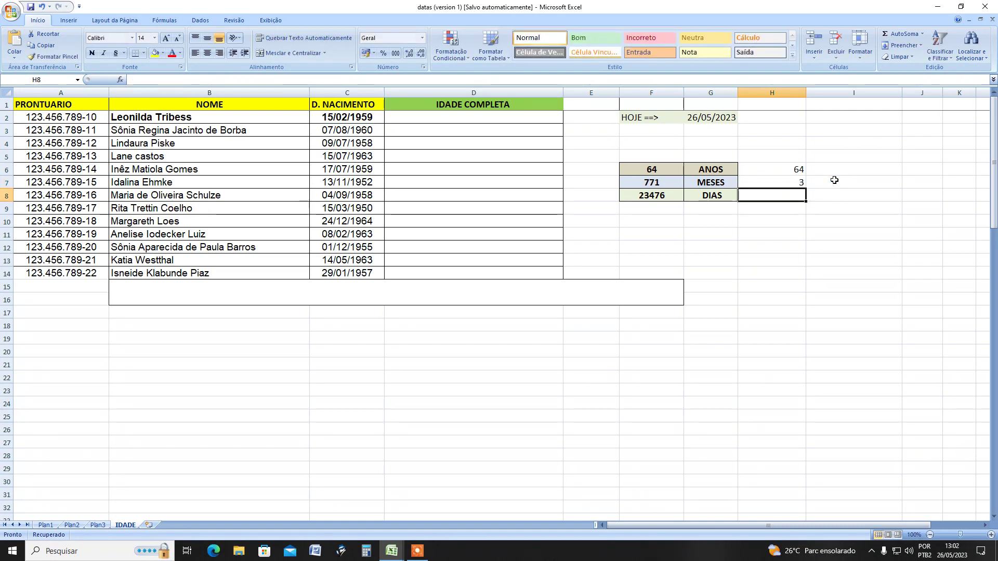
left_click(787, 181)
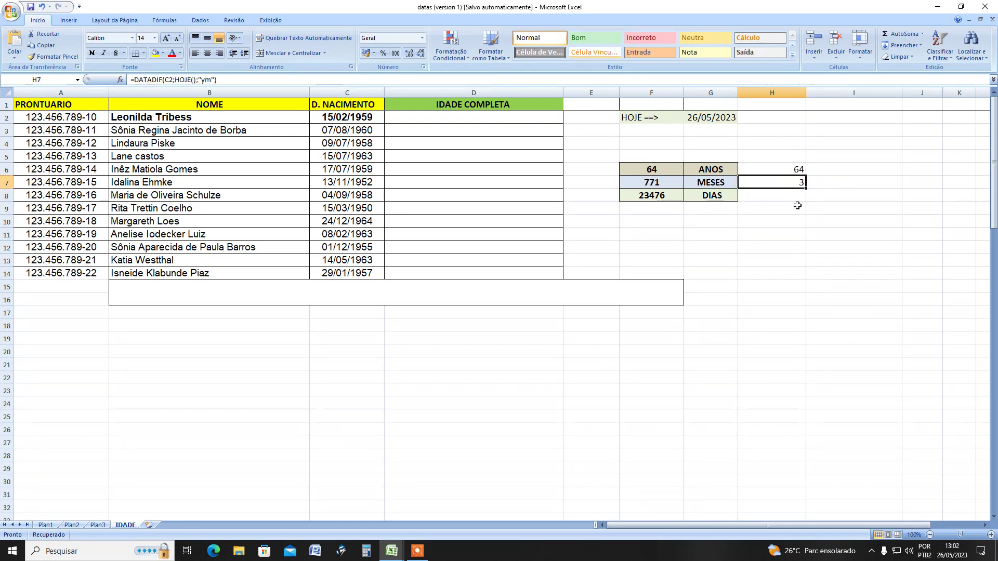
Step: Enter the remaining-days formula =DATADIF(C2;HOJE();"md") in cell H8 beside DIAS
double_click(782, 195)
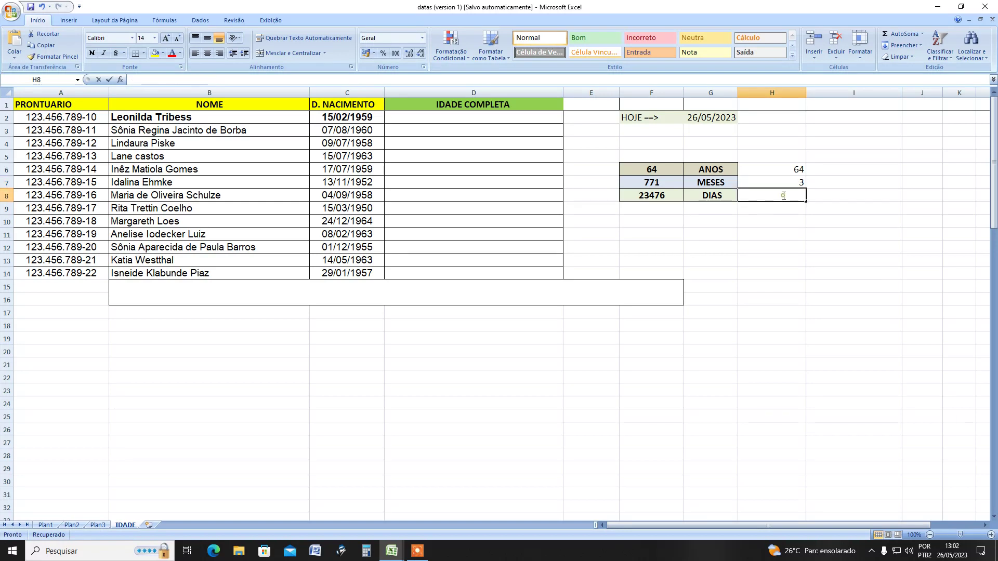
type("=datadi")
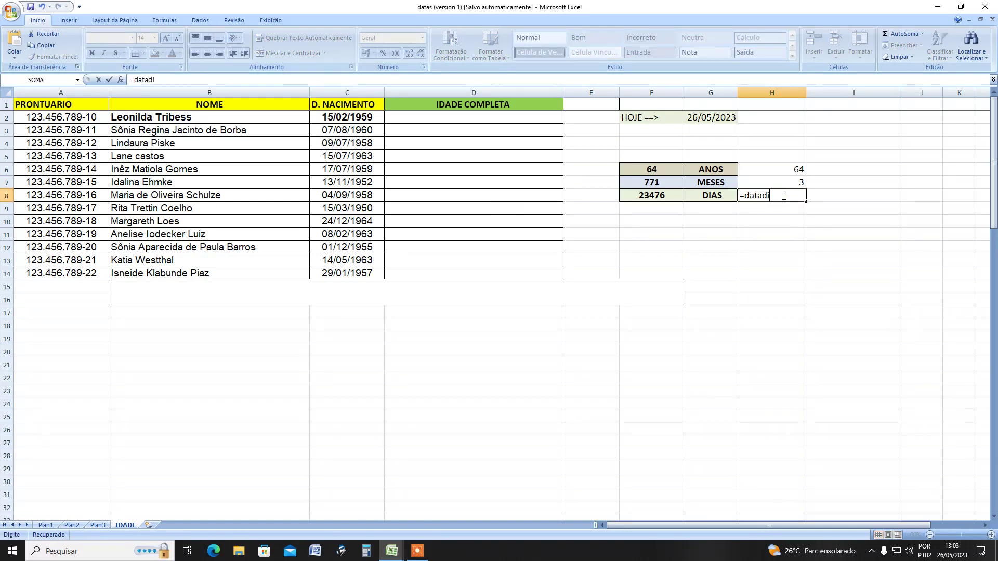
type("f")
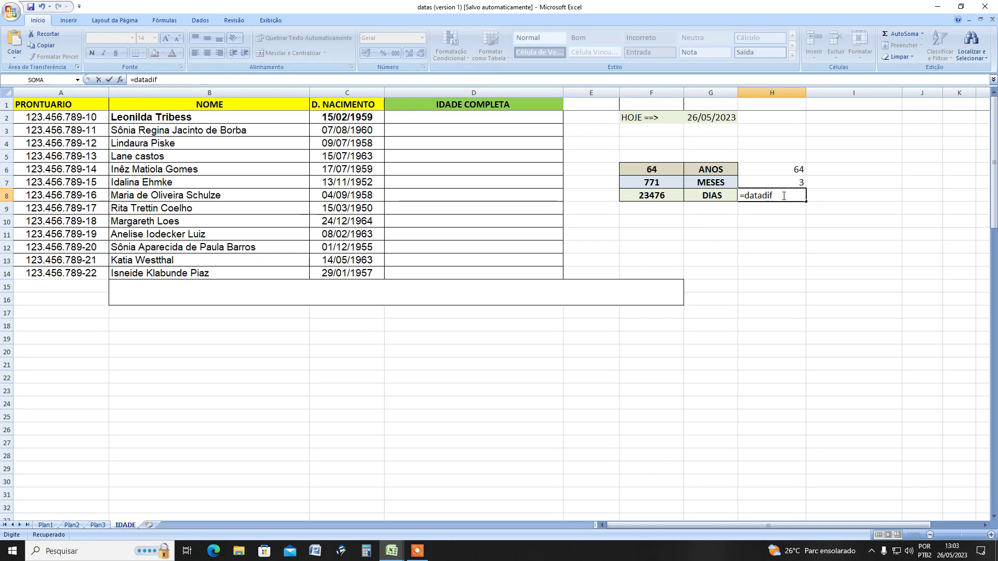
type("(")
left_click(358, 118)
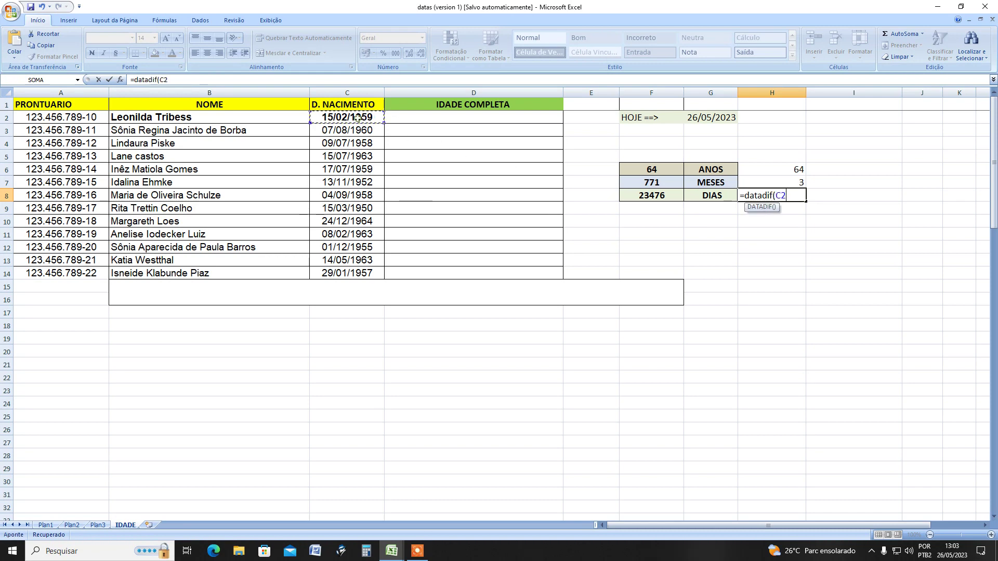
type(";")
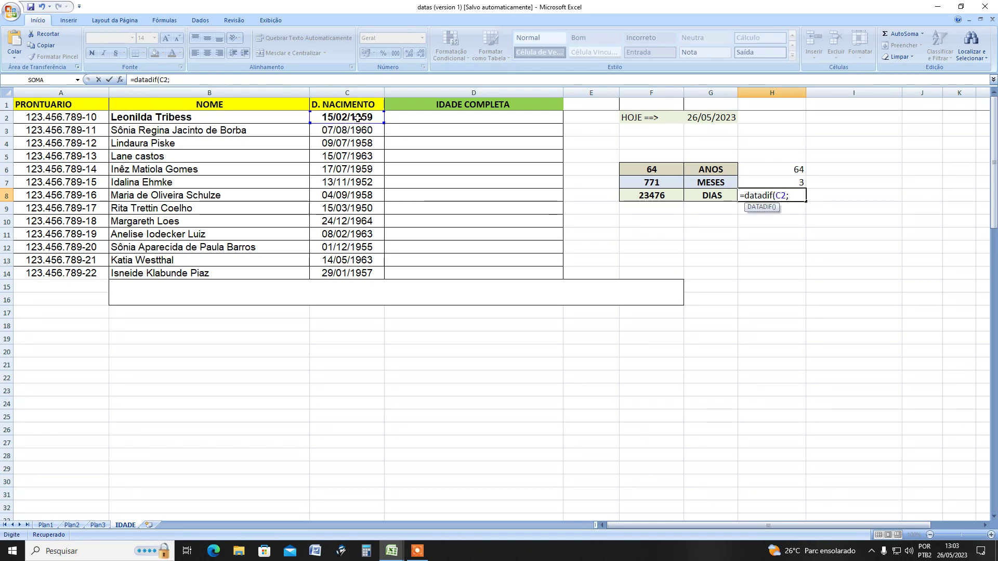
type("ho")
key("Tab")
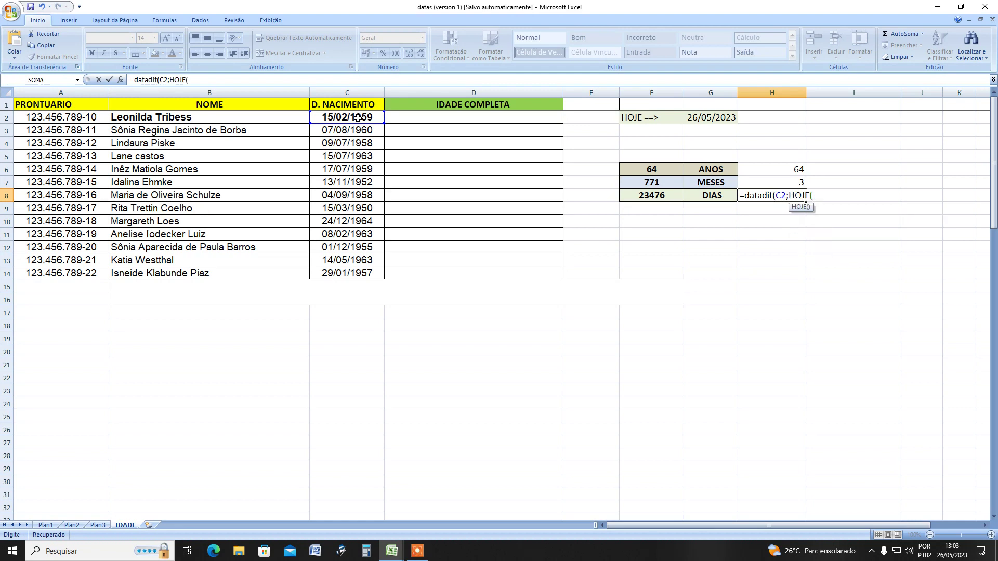
type(");")
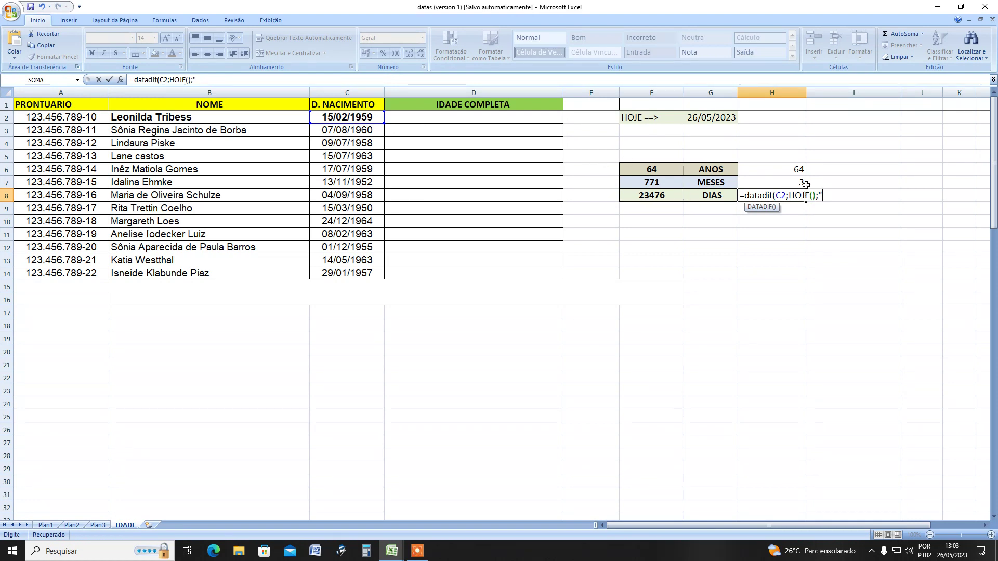
type("\"md")
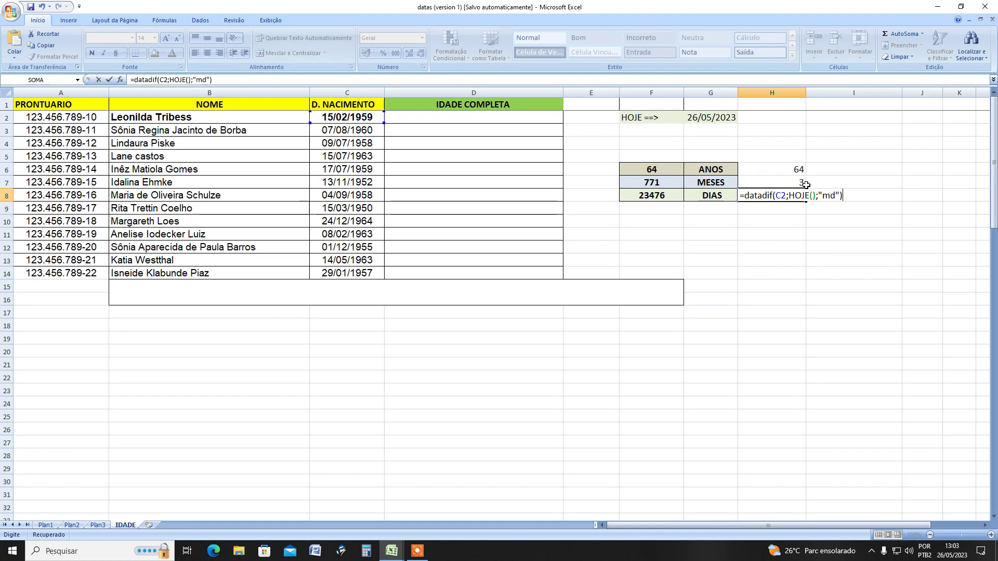
key("Return")
Step: Review the results and formulas of the year, month and day components in H6:H8
left_click(783, 168)
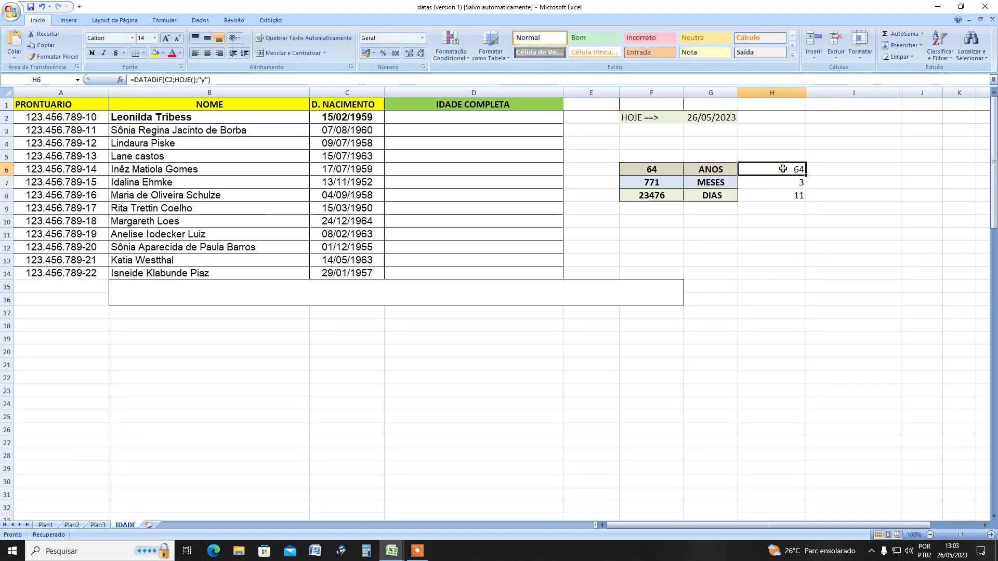
mouse_move(783, 169)
left_mouse_down()
mouse_move(780, 193)
mouse_move(780, 167)
left_mouse_up()
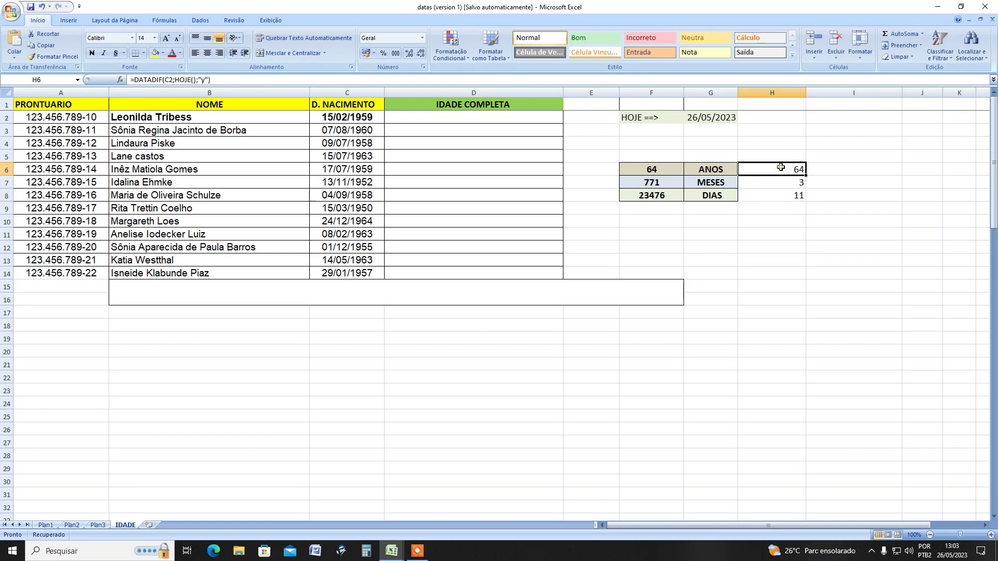
left_click(787, 180)
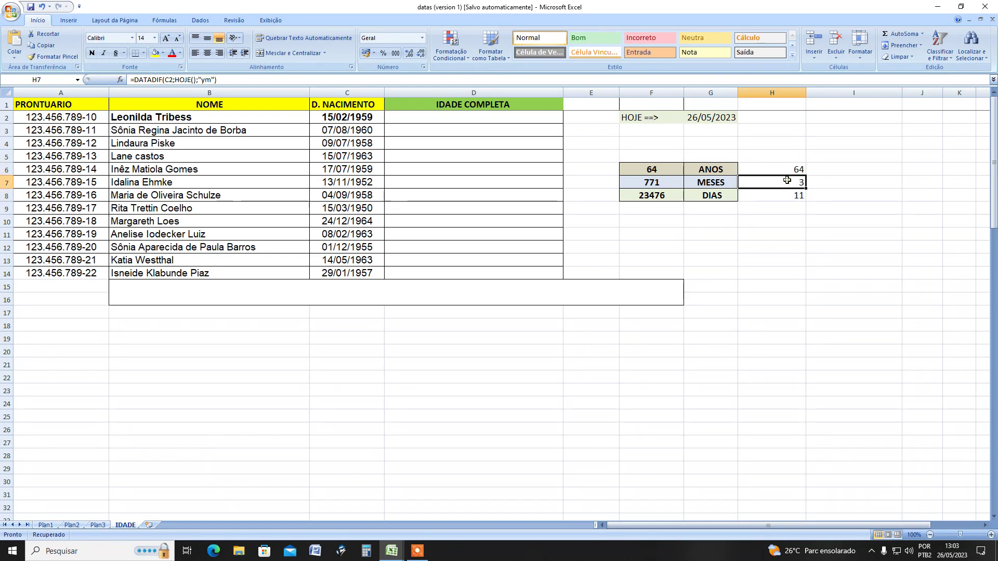
left_click(784, 193)
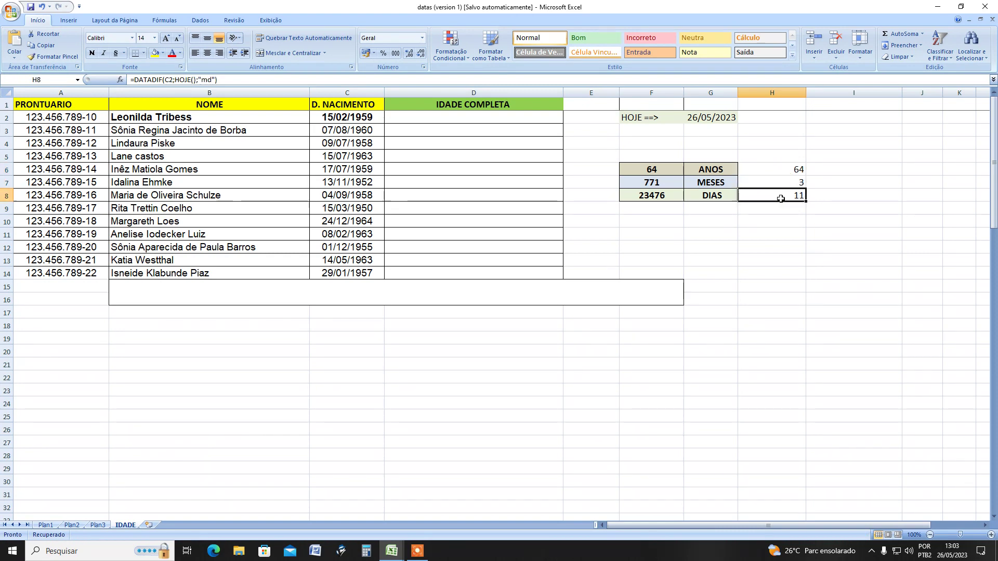
left_click(838, 220)
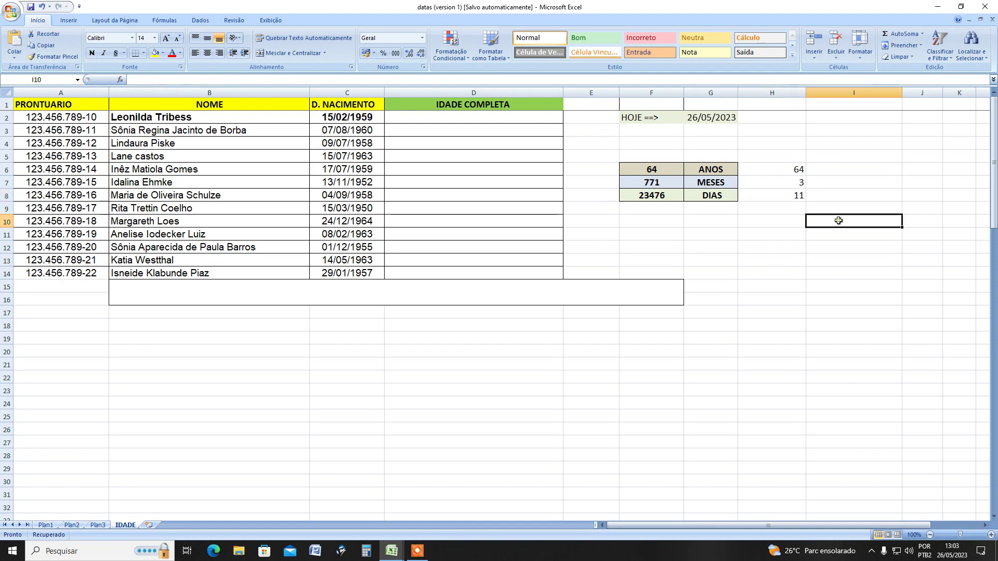
Step: Inspect the units used in the total years, months and days formulas in F6:F8, leaving them unedited
double_click(659, 182)
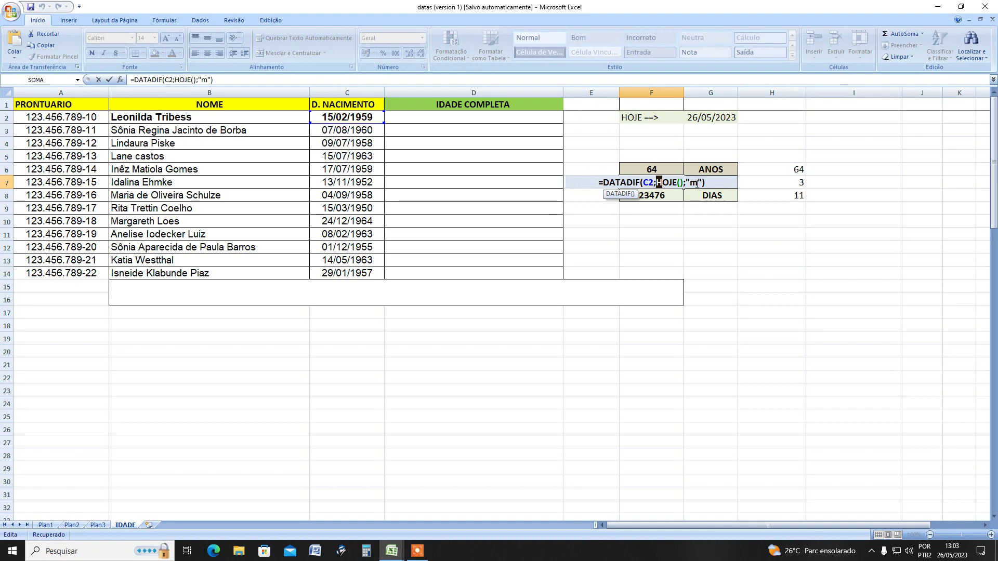
key("Escape")
double_click(670, 172)
key("Escape")
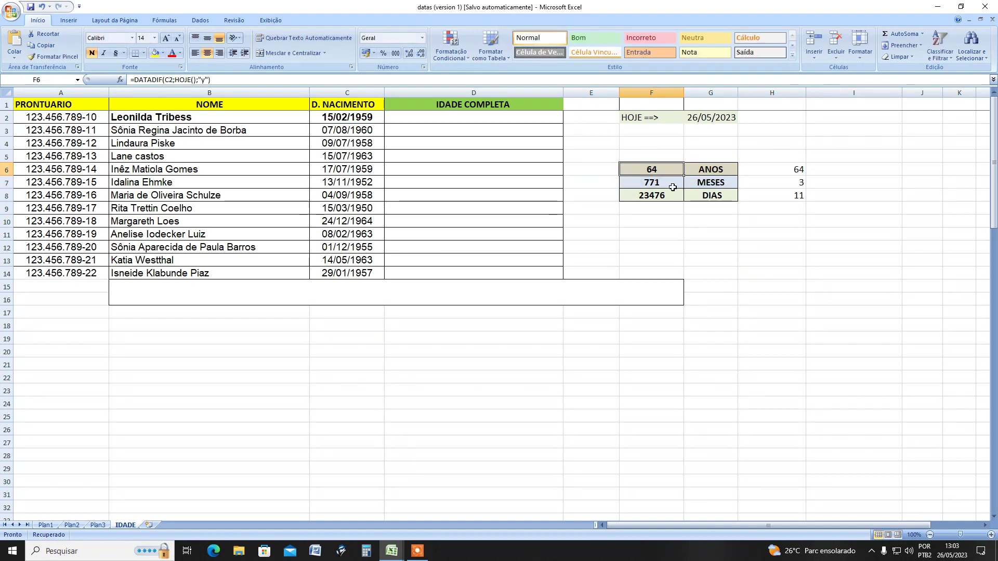
double_click(673, 185)
key("Escape")
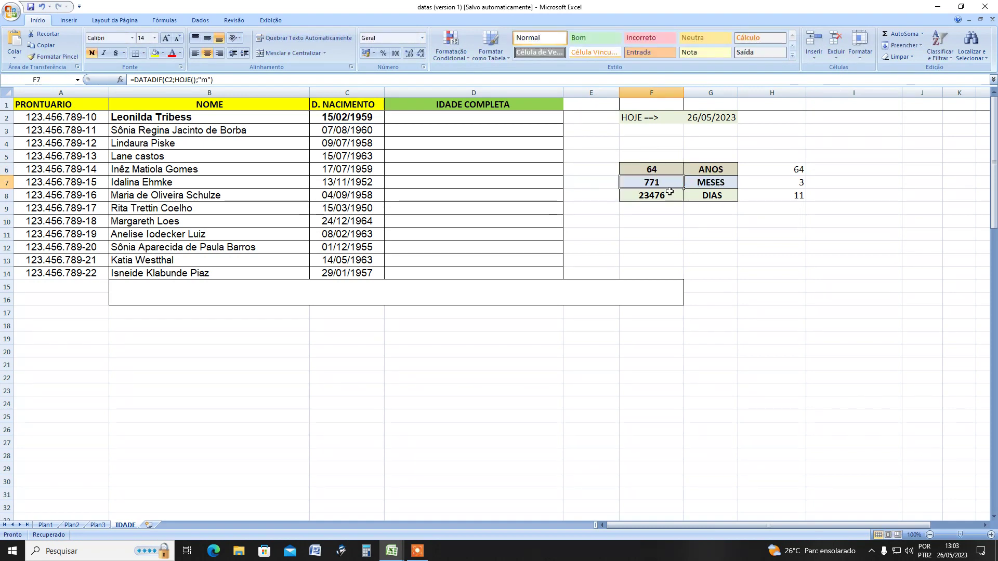
double_click(671, 195)
key("Escape")
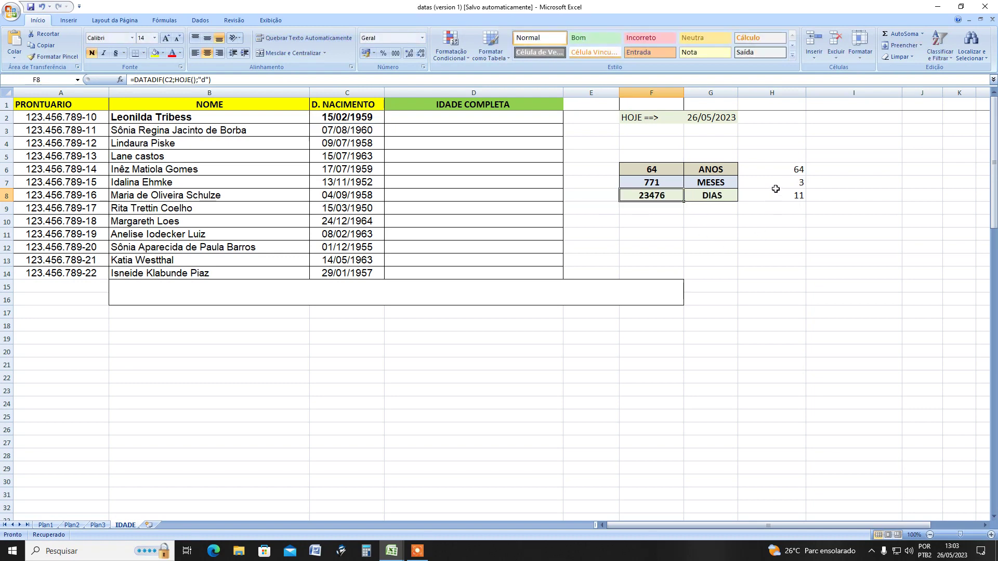
Step: Check the "y", "ym" and "md" units in the H6:H8 formulas for comparison with F6:F8
double_click(777, 168)
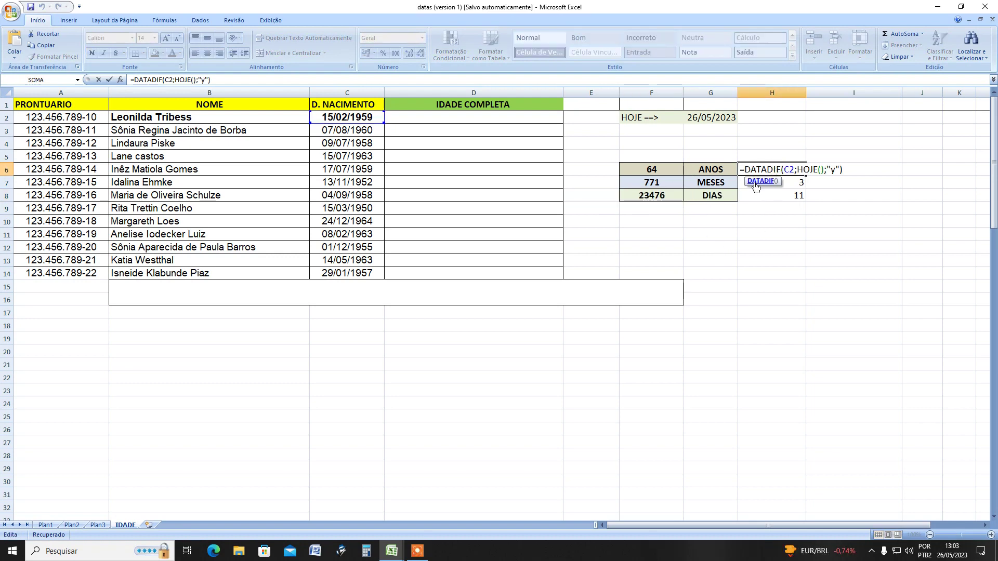
key("Escape")
double_click(775, 183)
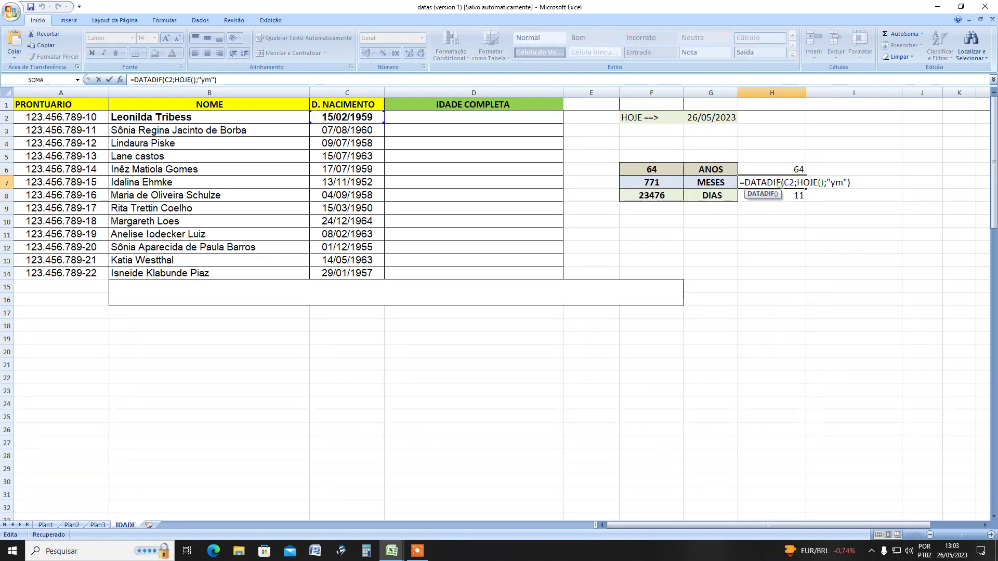
left_click_drag(834, 182, 831, 182)
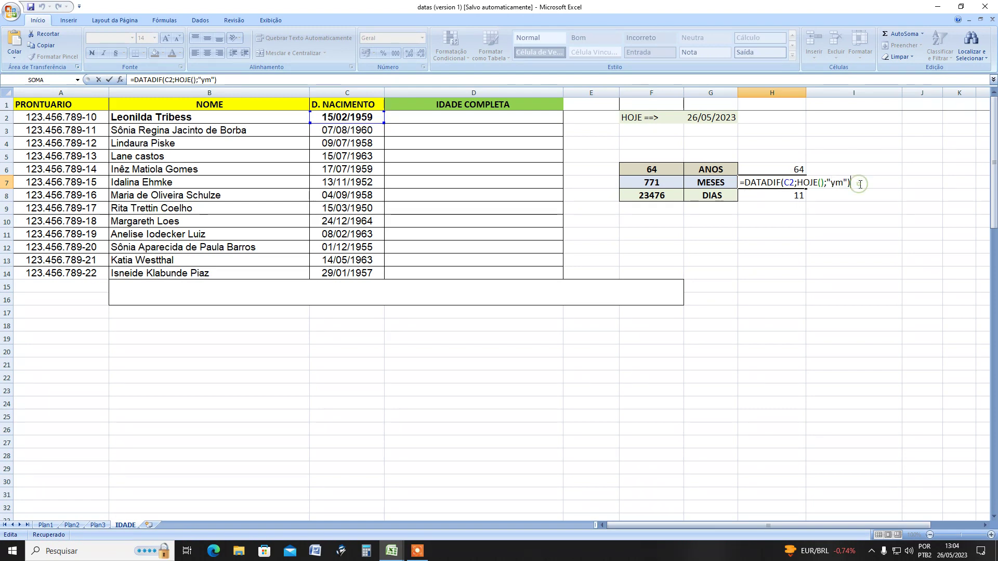
key("Return")
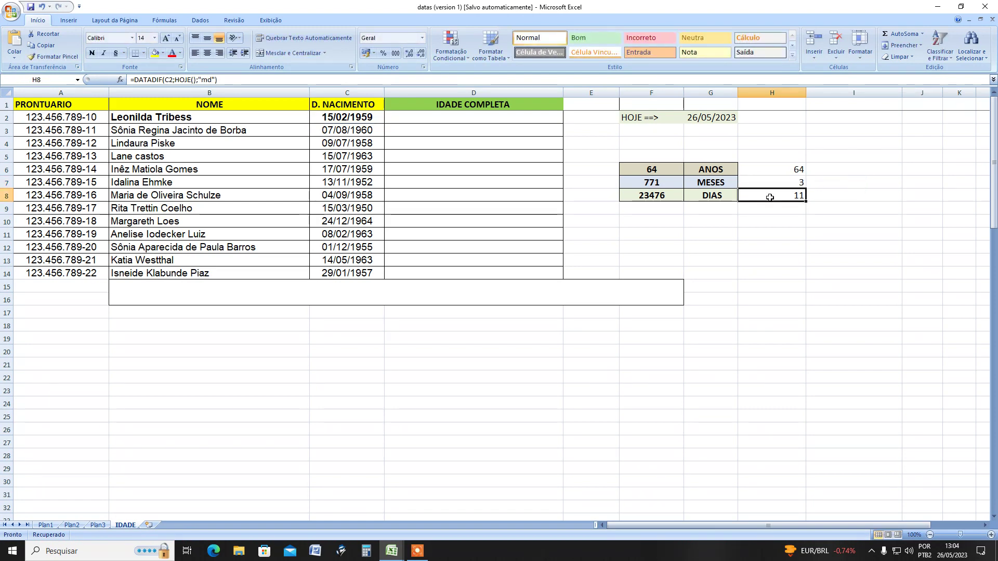
key("F2")
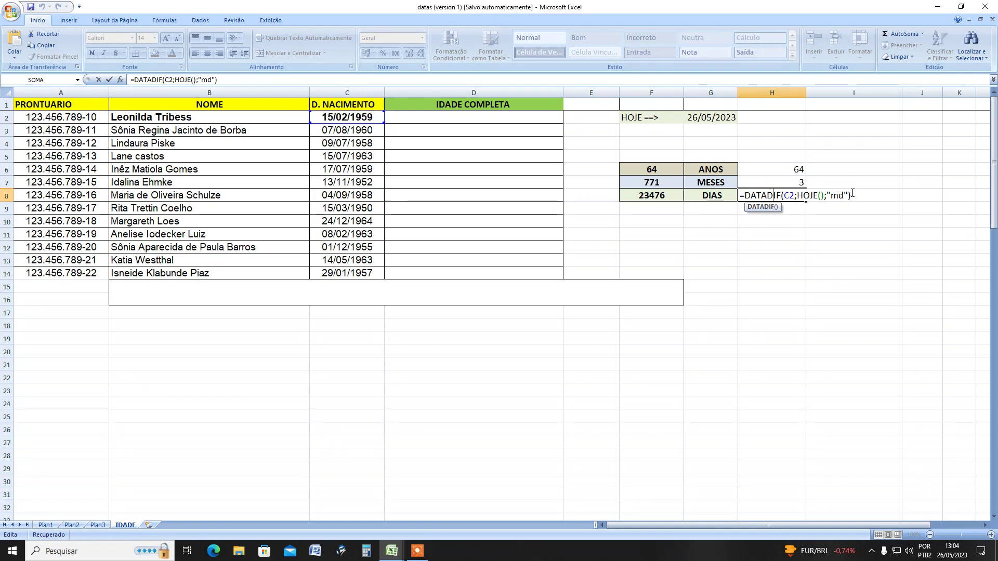
key("Return")
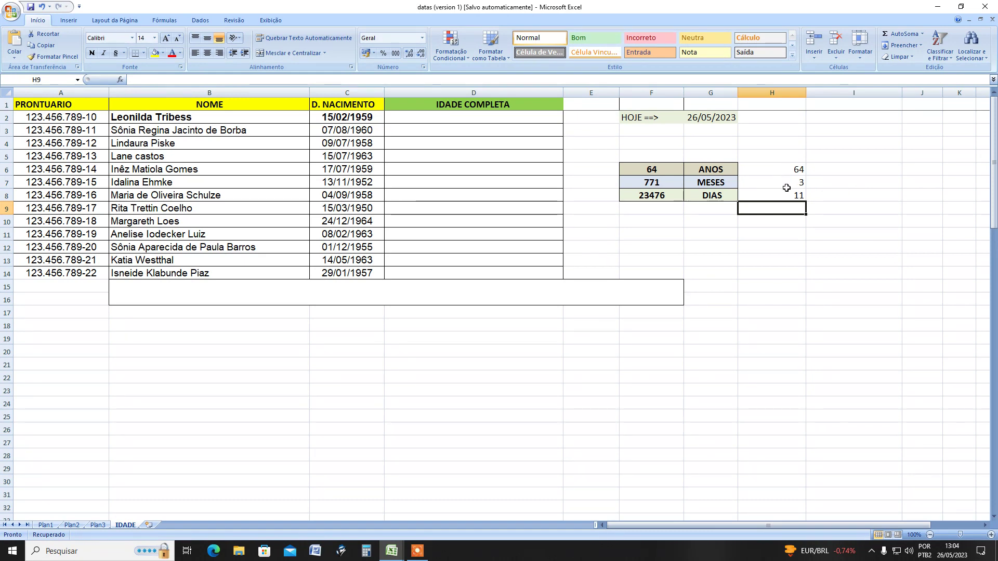
left_click(832, 218)
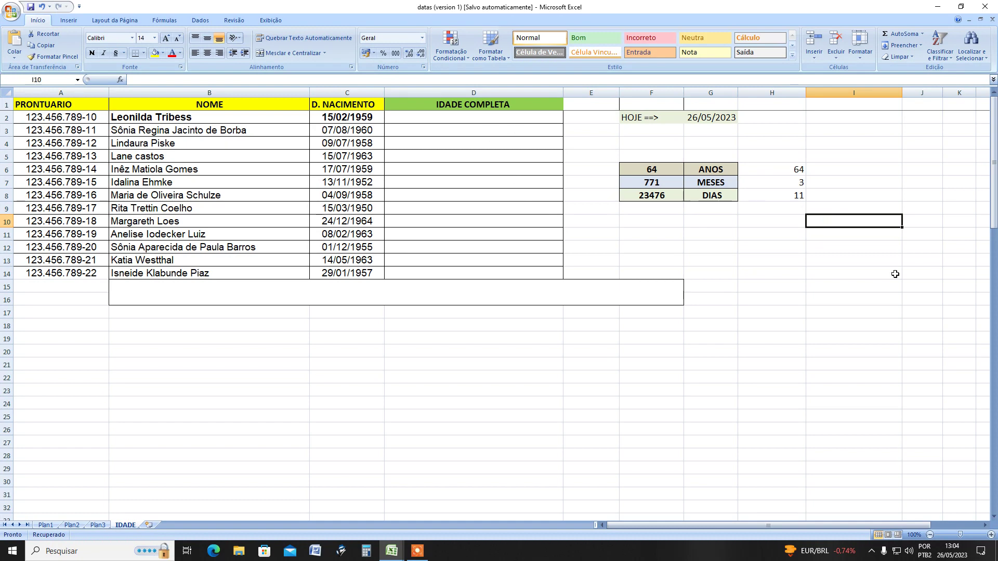
left_click(514, 120)
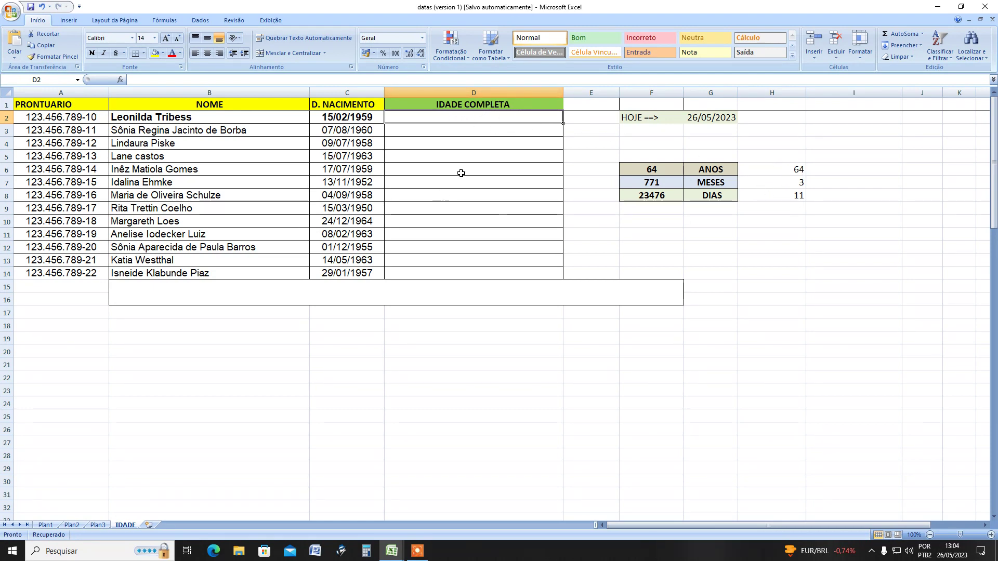
left_click_drag(793, 169, 787, 195)
left_click(791, 168)
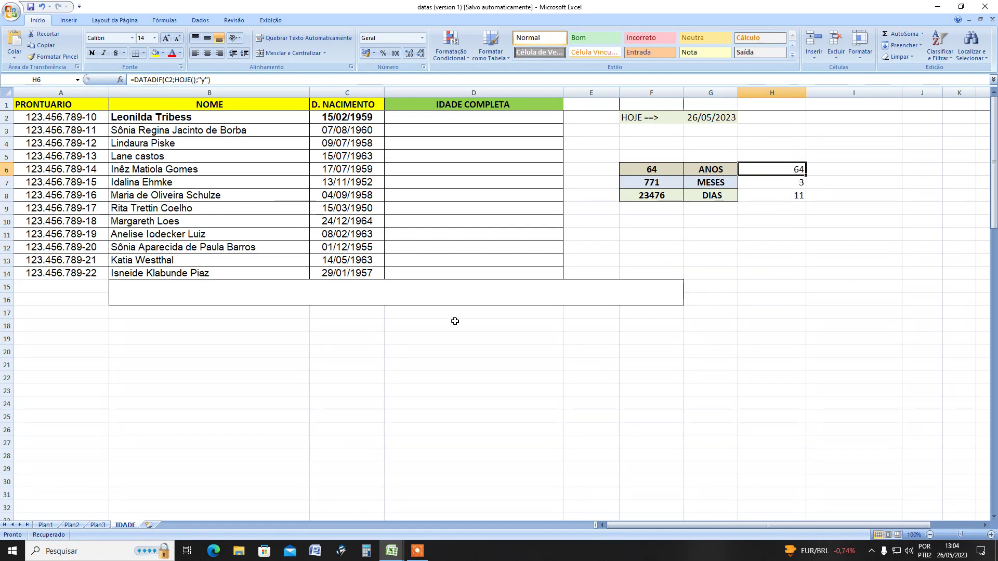
Step: Start a combined age formula in the merged cell B15 with the years part =dadif(C2;HOJE();"y")
double_click(504, 291)
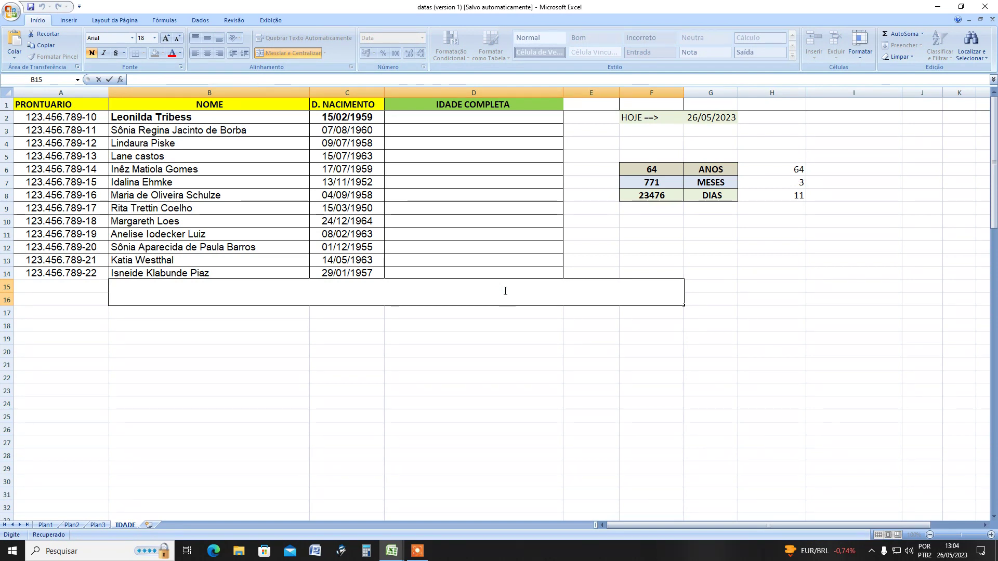
type("=")
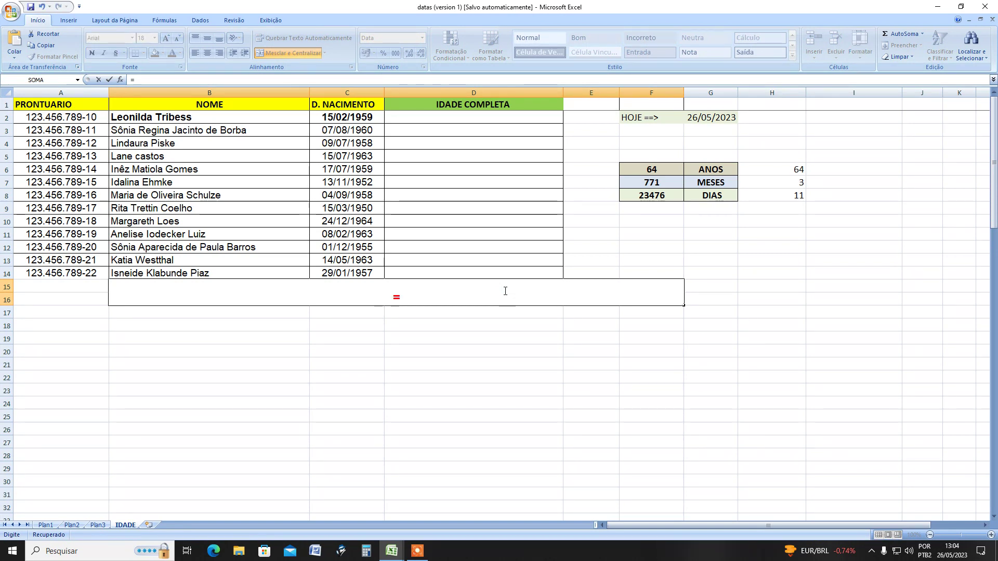
type("dadi")
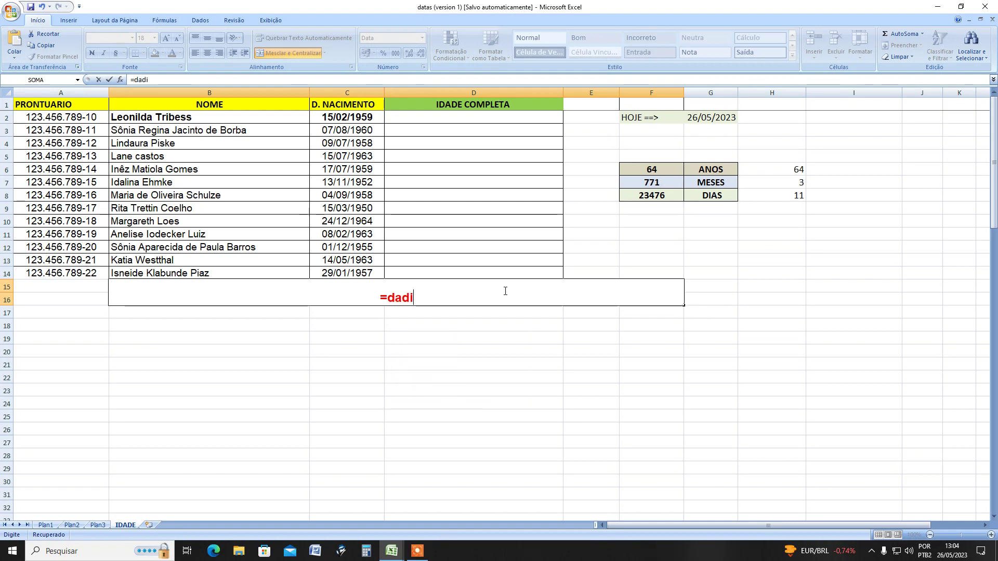
type("f(")
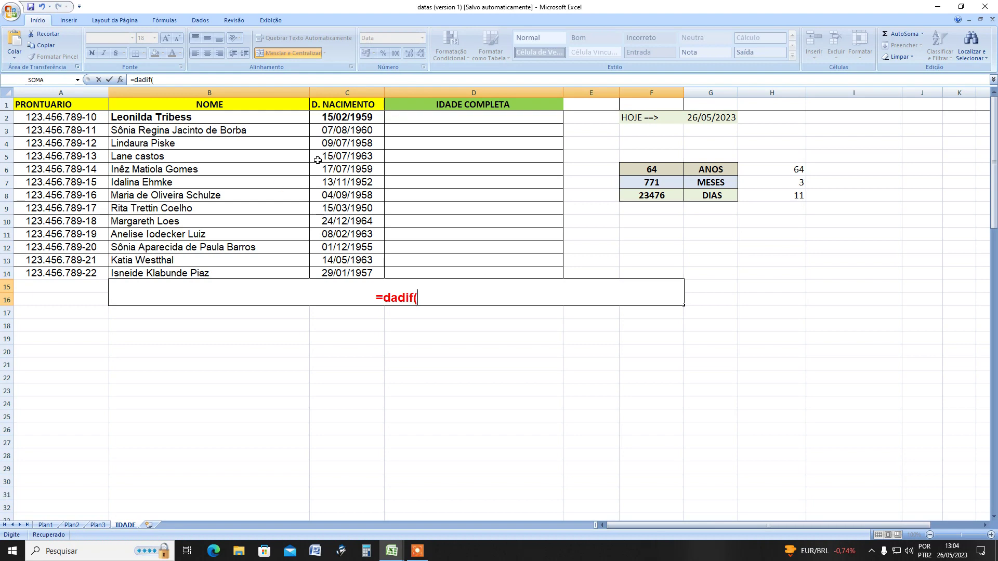
left_click(353, 119)
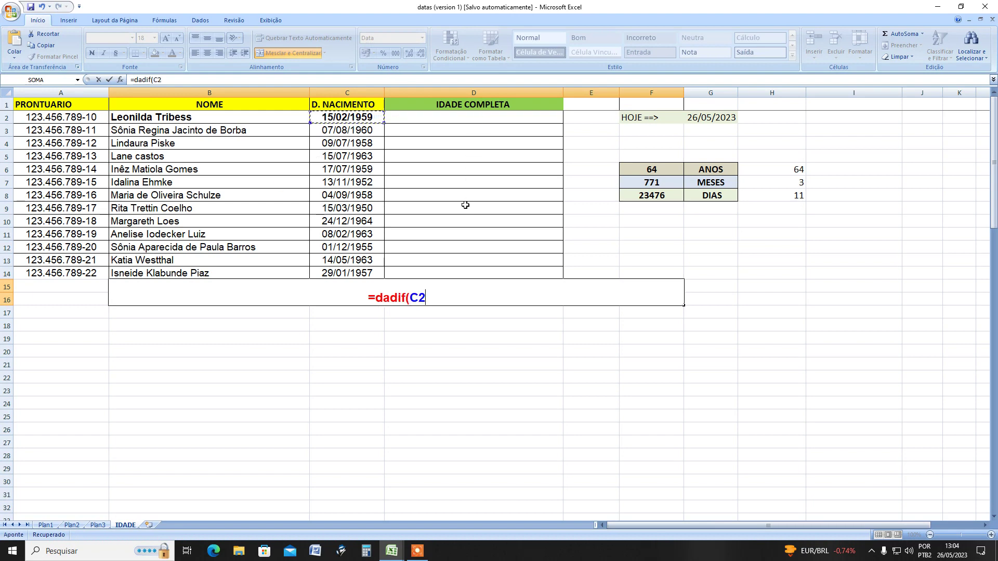
type(";")
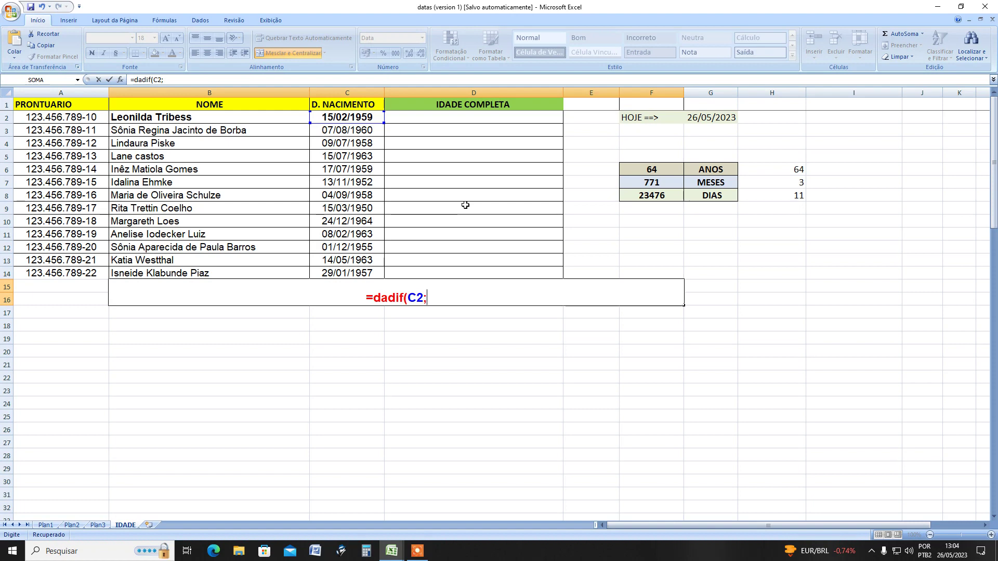
type("ho")
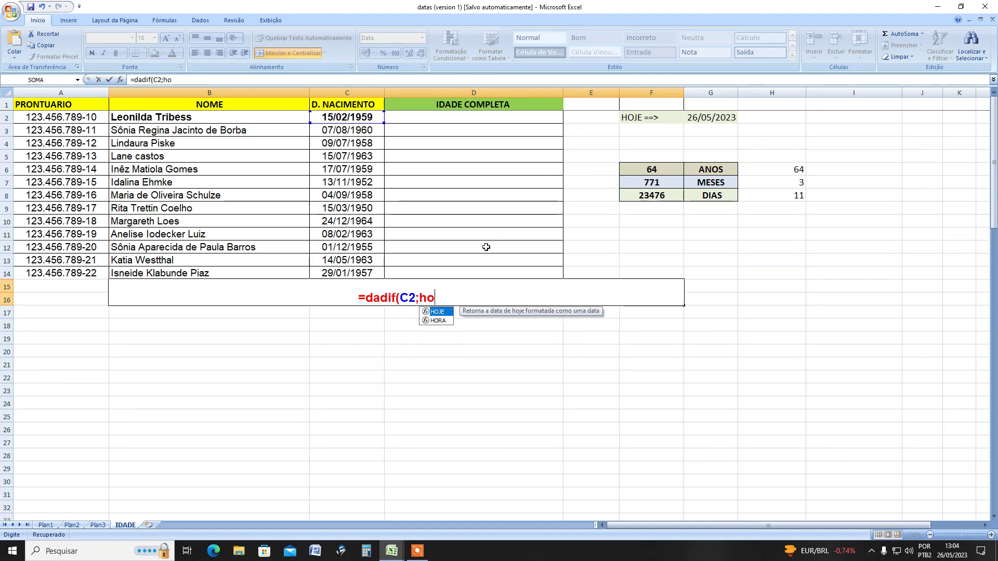
type("j")
key("Tab")
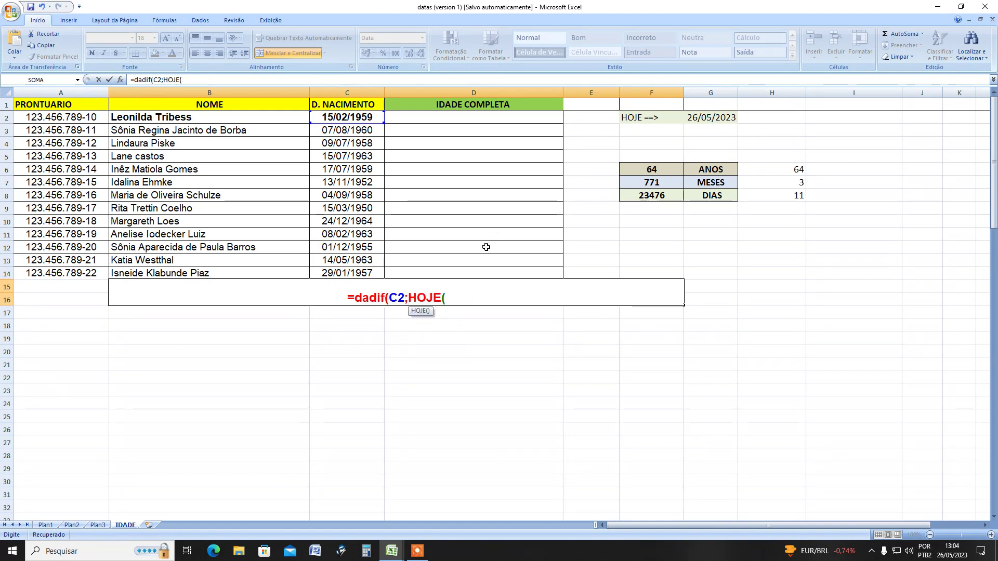
type(")")
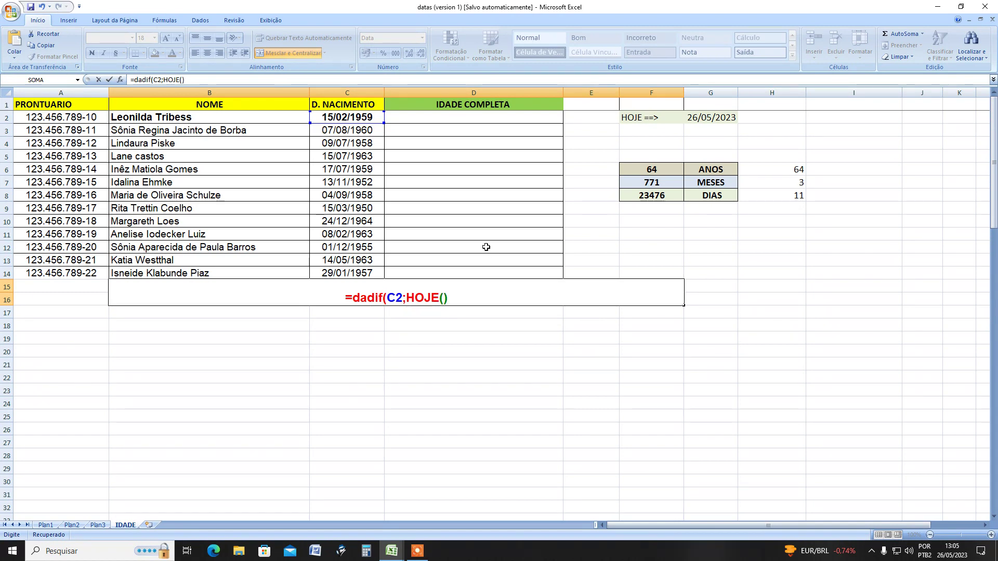
type(";")
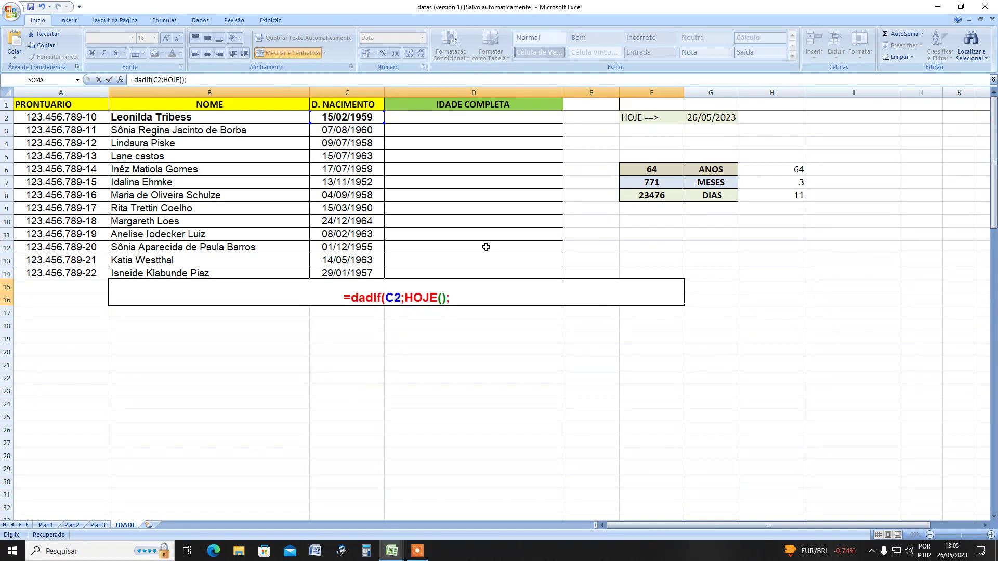
type("\"")
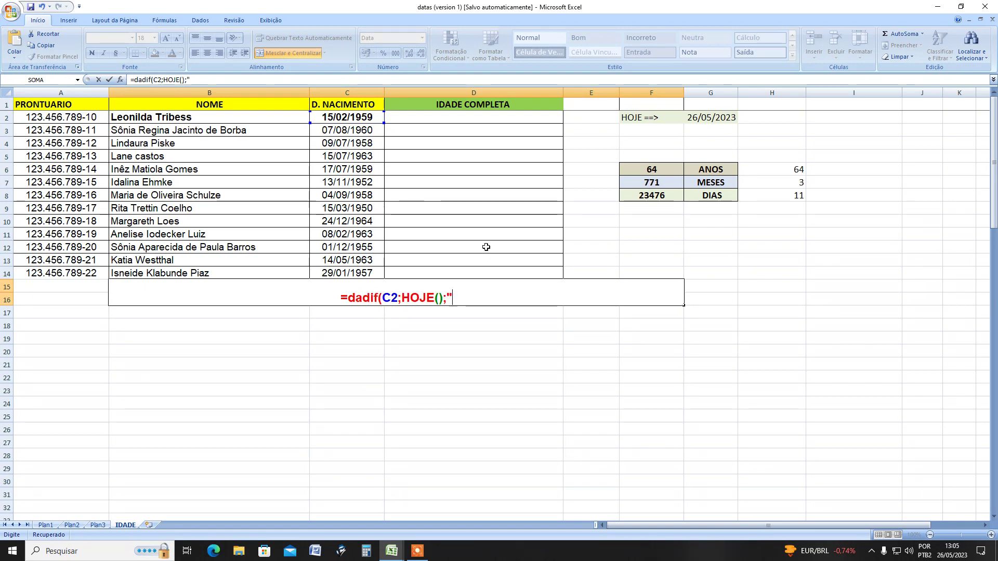
type("y\"")
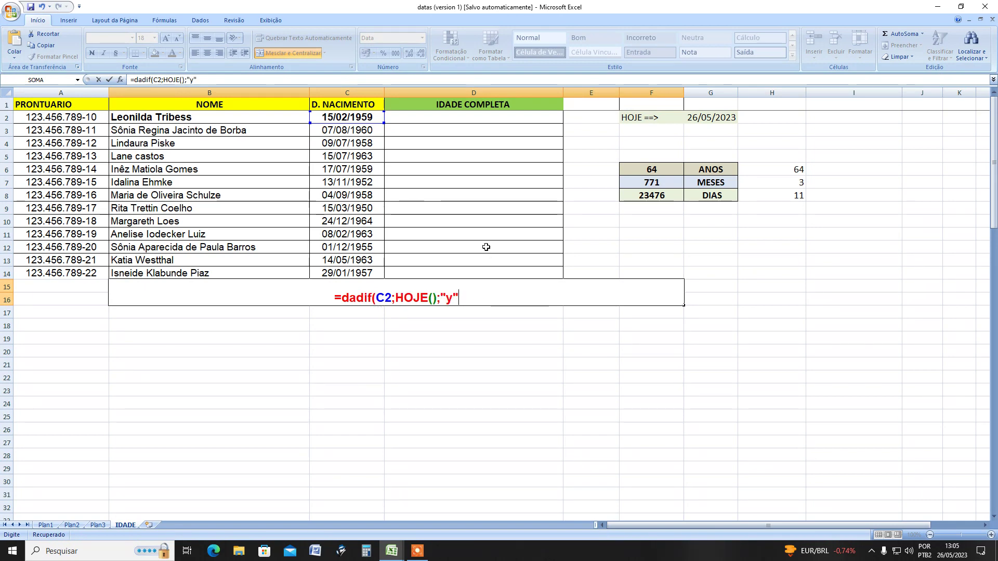
type(")")
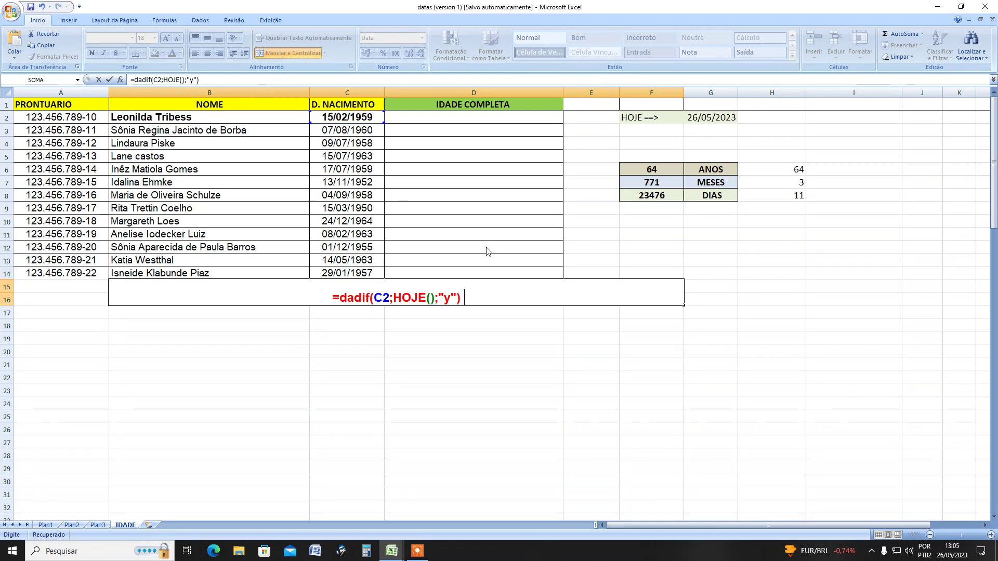
Step: Append the remaining-months part & datadif(C2;HOJE();"ym") to the formula in the merged cell B15
type("&")
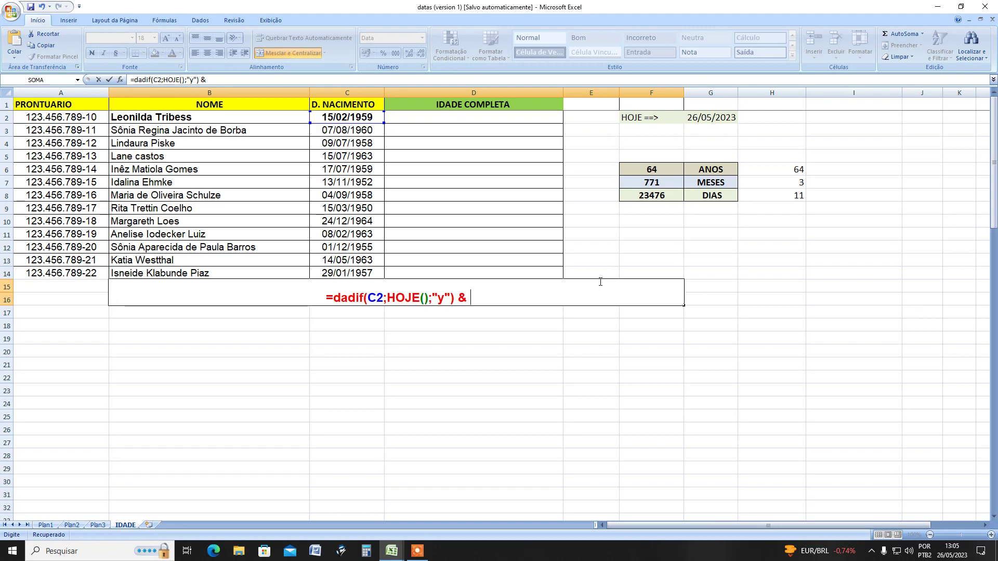
type("da")
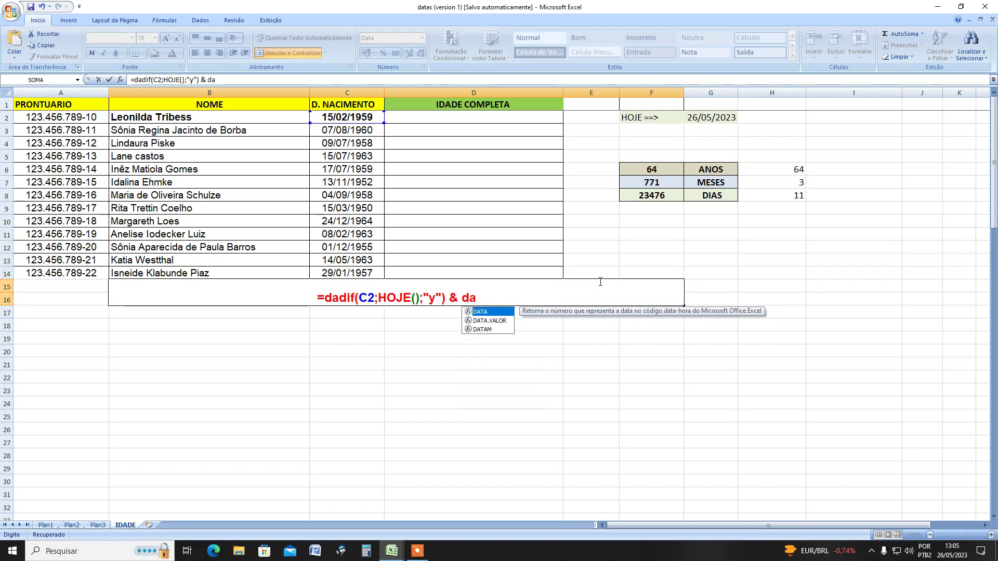
type("tadi")
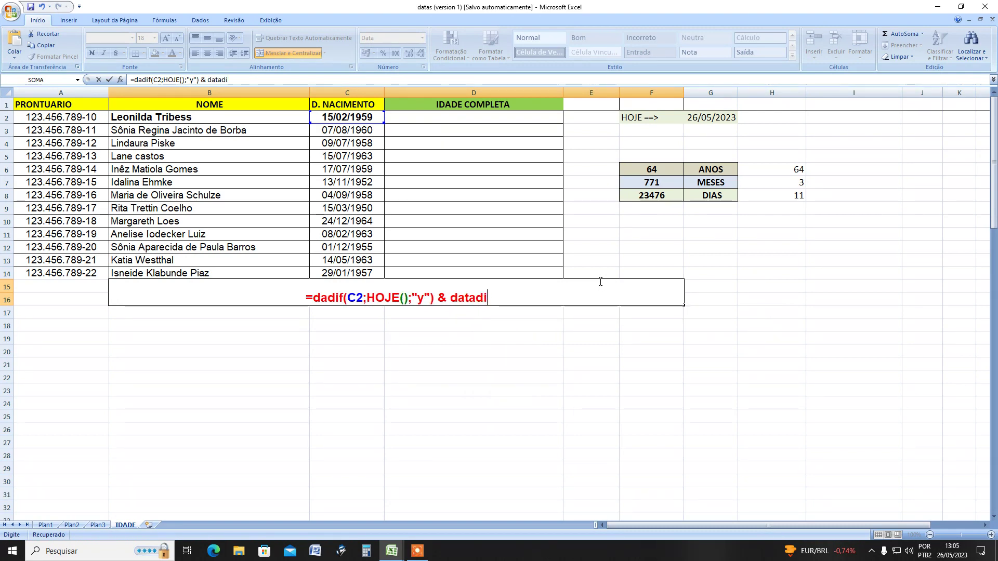
type("f(")
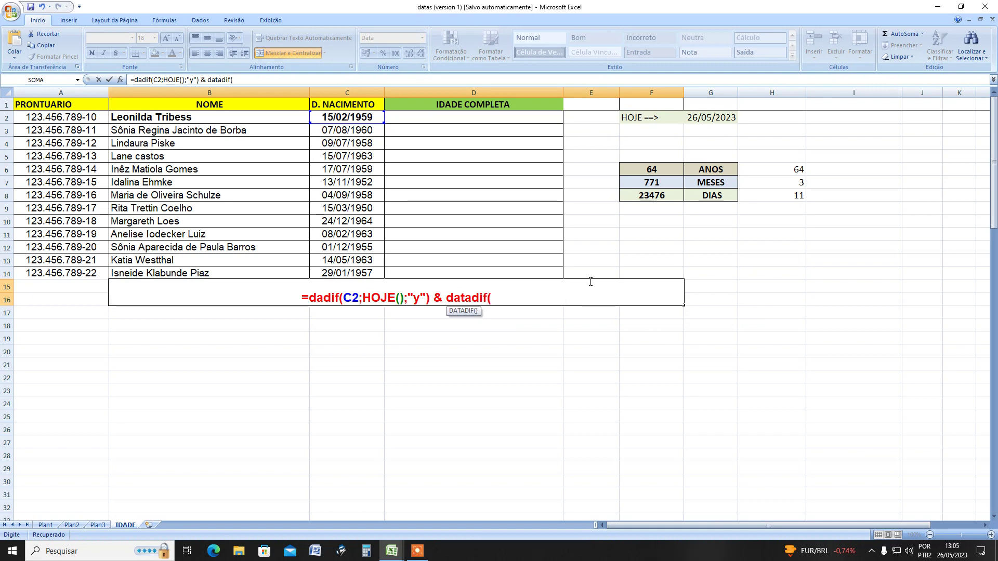
left_click(347, 117)
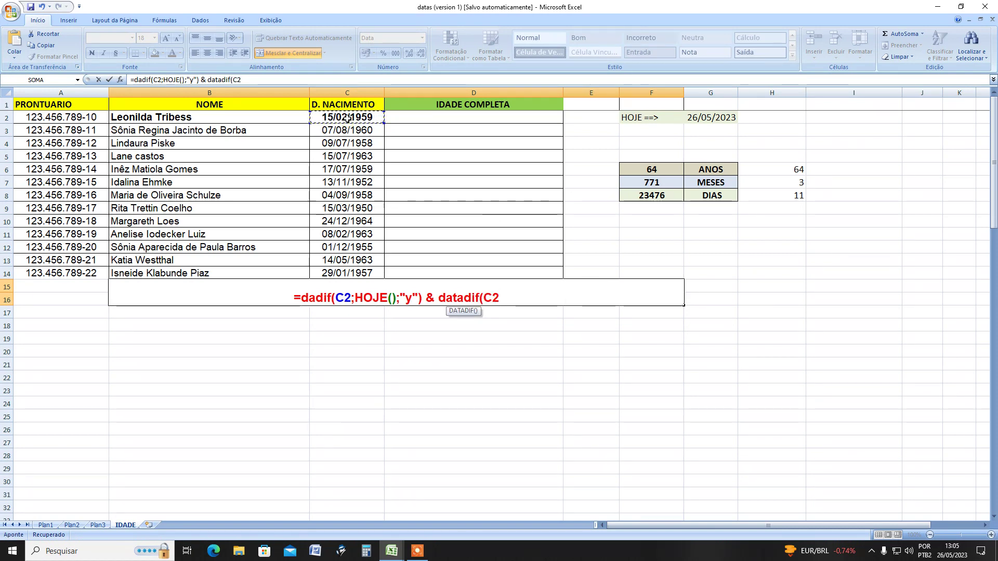
type(";ho")
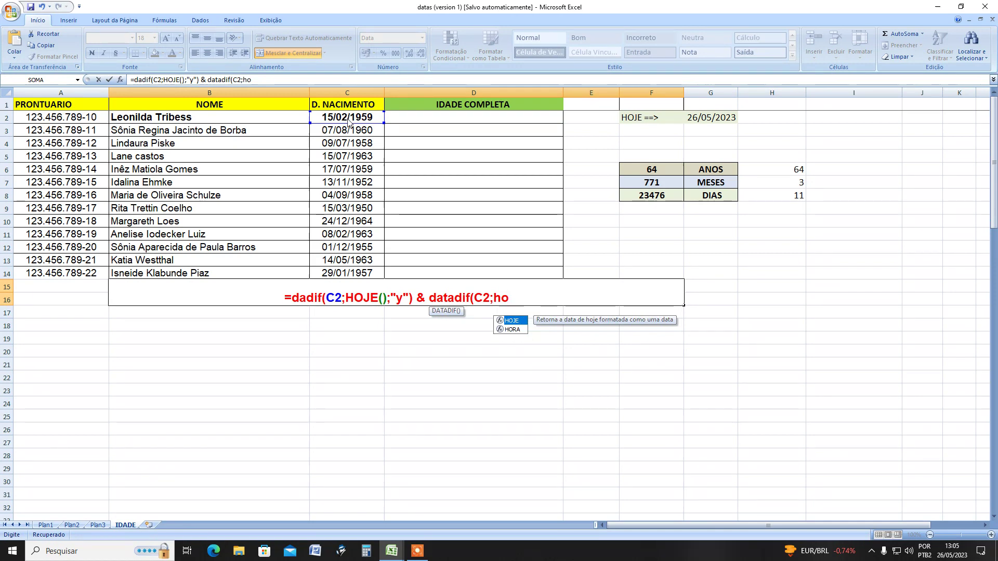
key("Tab")
type(")")
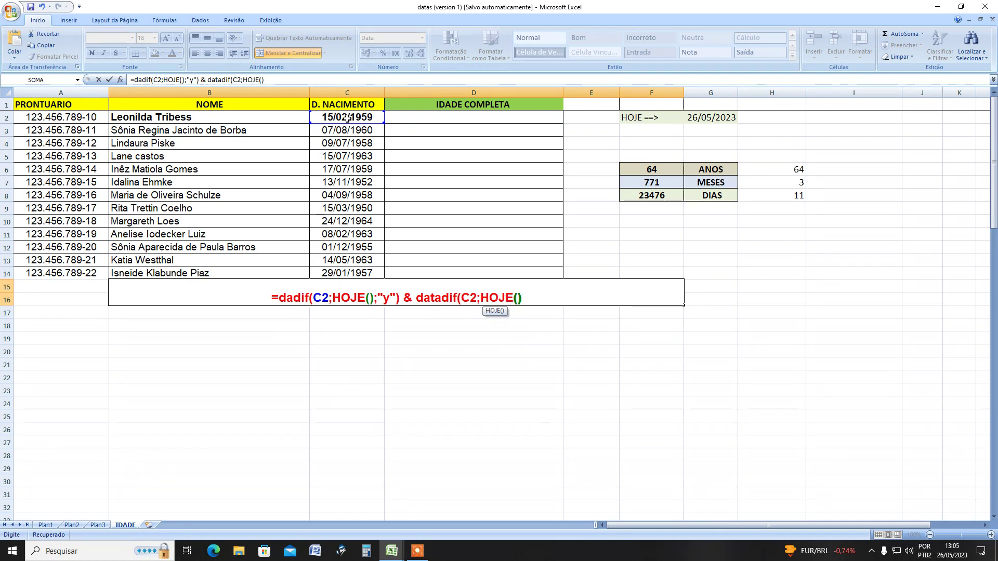
type(";")
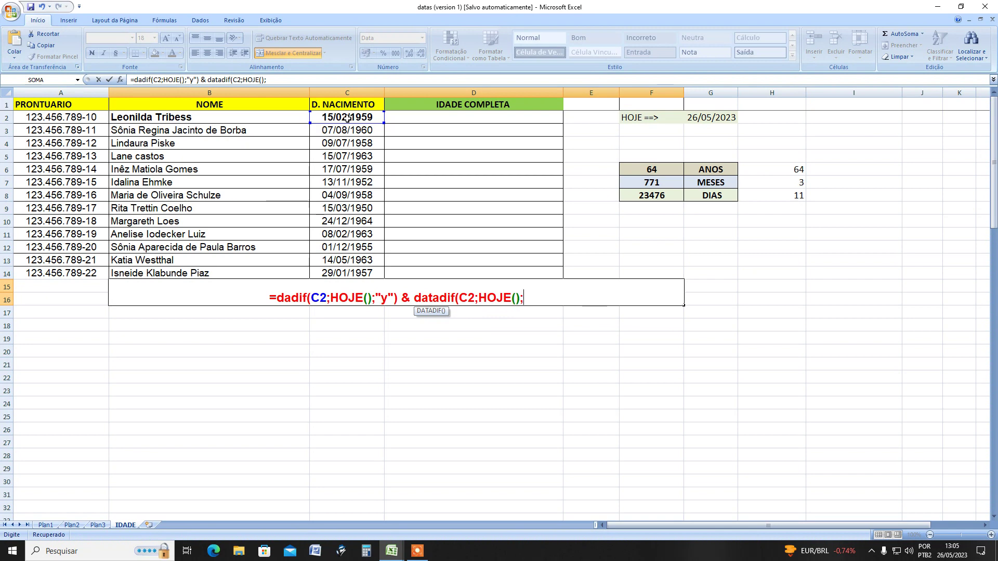
type("\"")
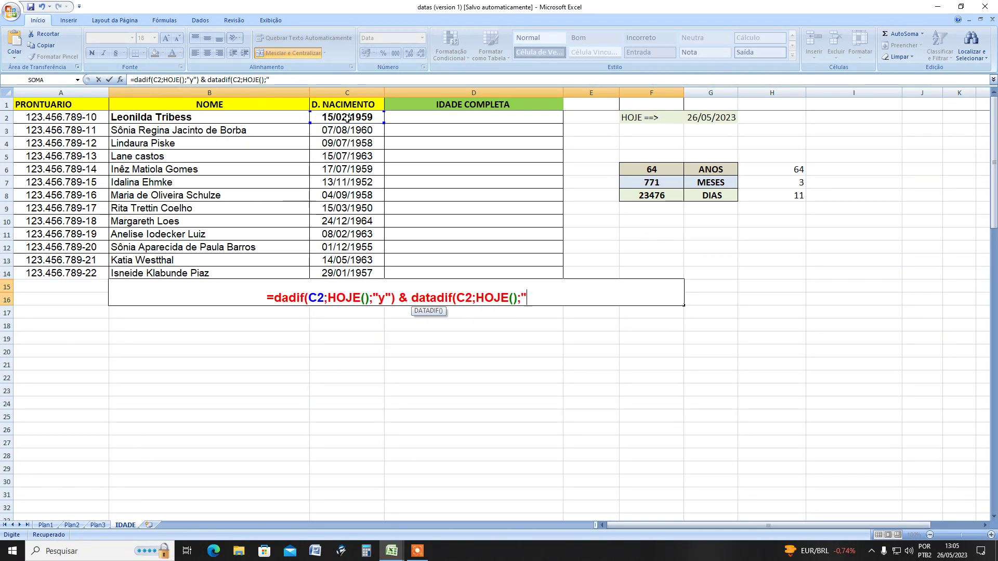
type("y")
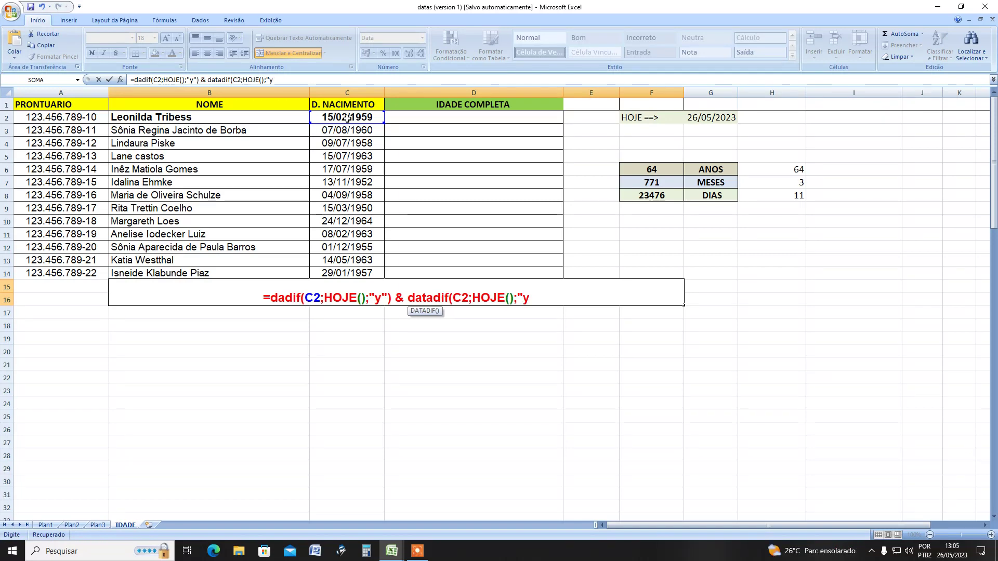
type("m")
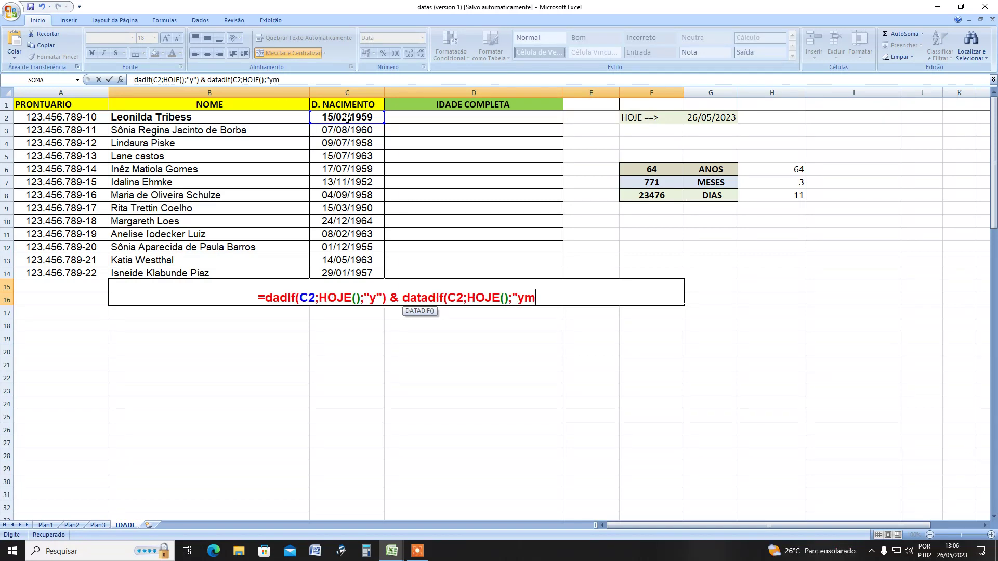
type("\"")
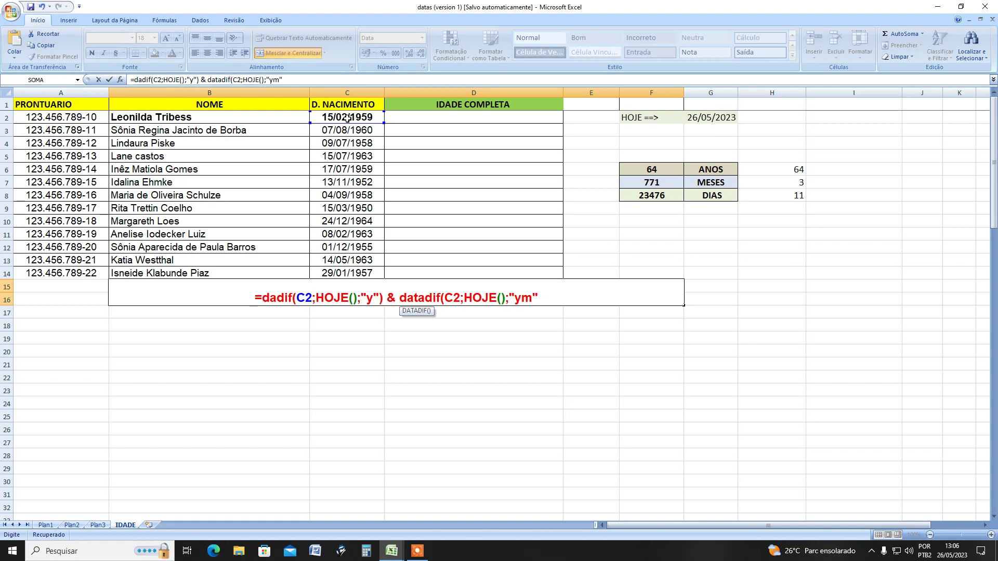
type(")")
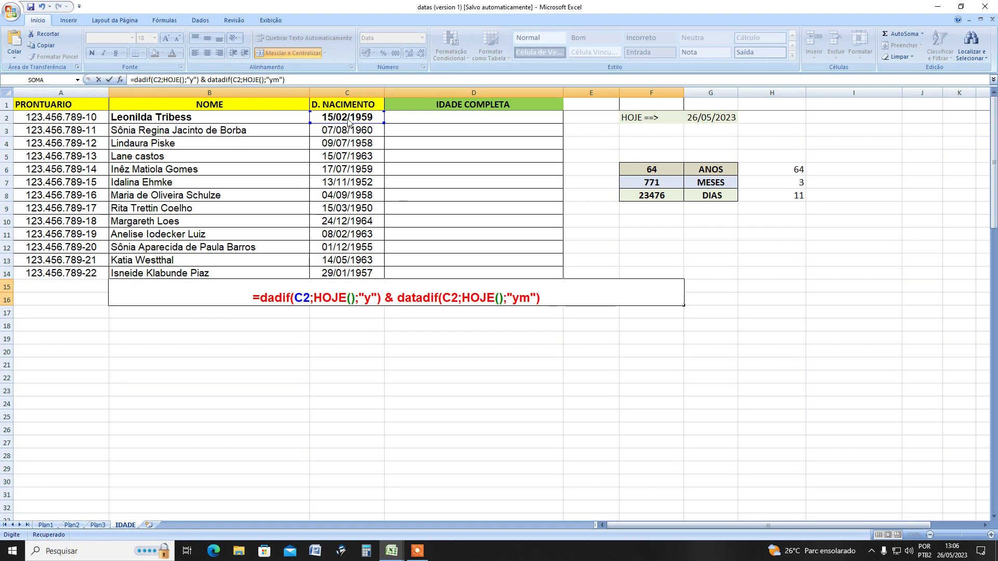
Step: Append the remaining-days part & datadif(C2;hoje();"md") to the formula in the merged cell B15
type(" $")
key("BackSpace")
type("&")
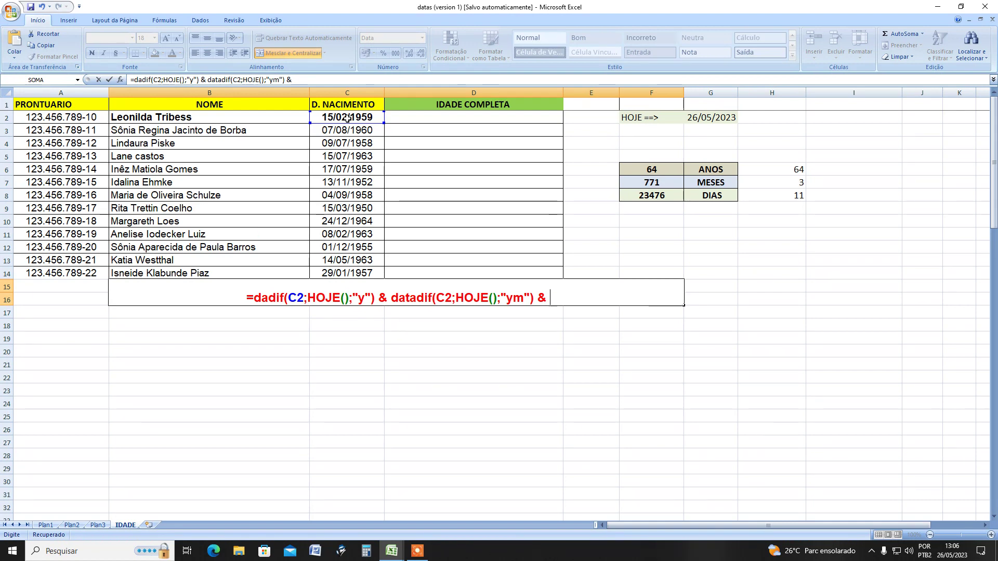
type("datadif")
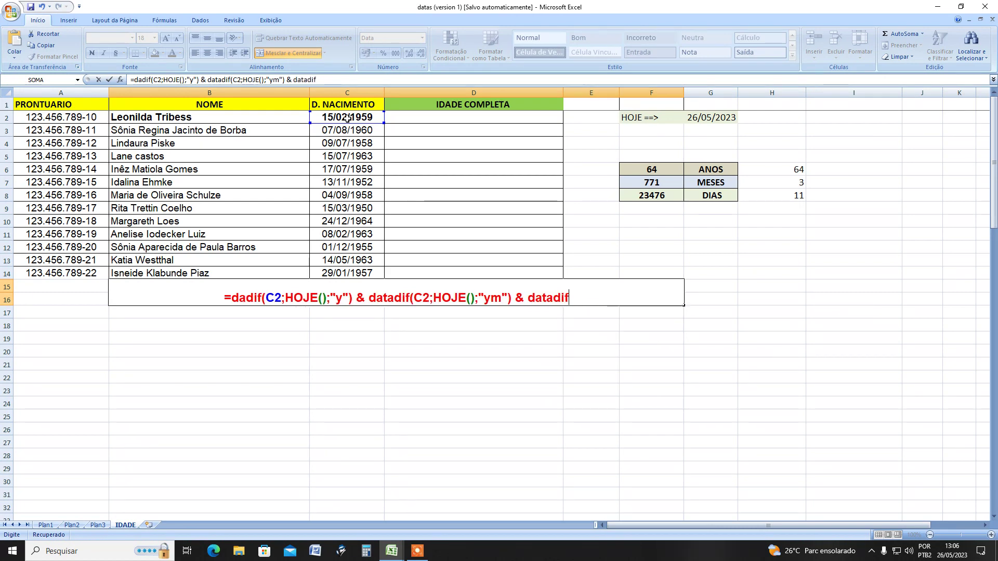
type("(")
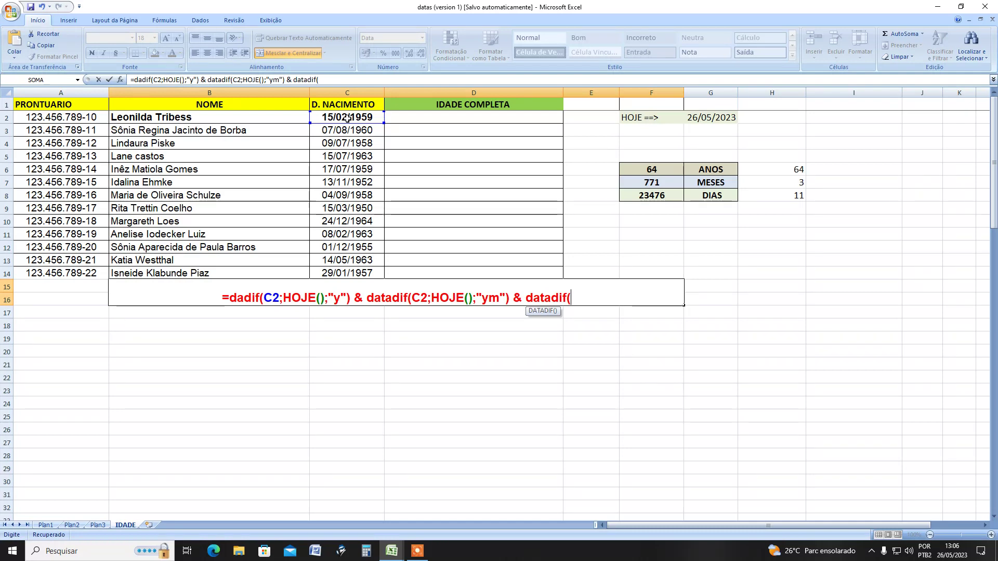
left_click(347, 117)
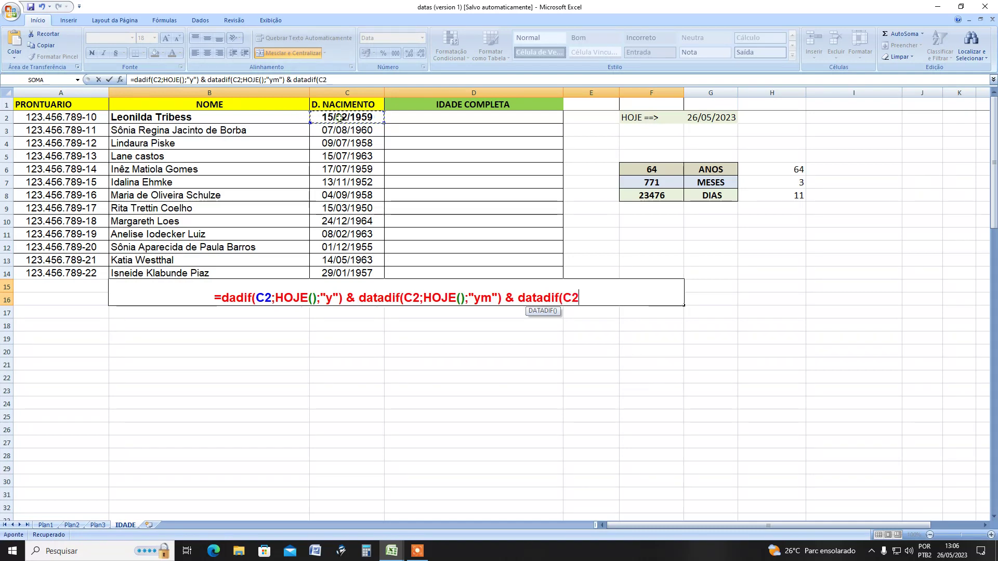
type(";")
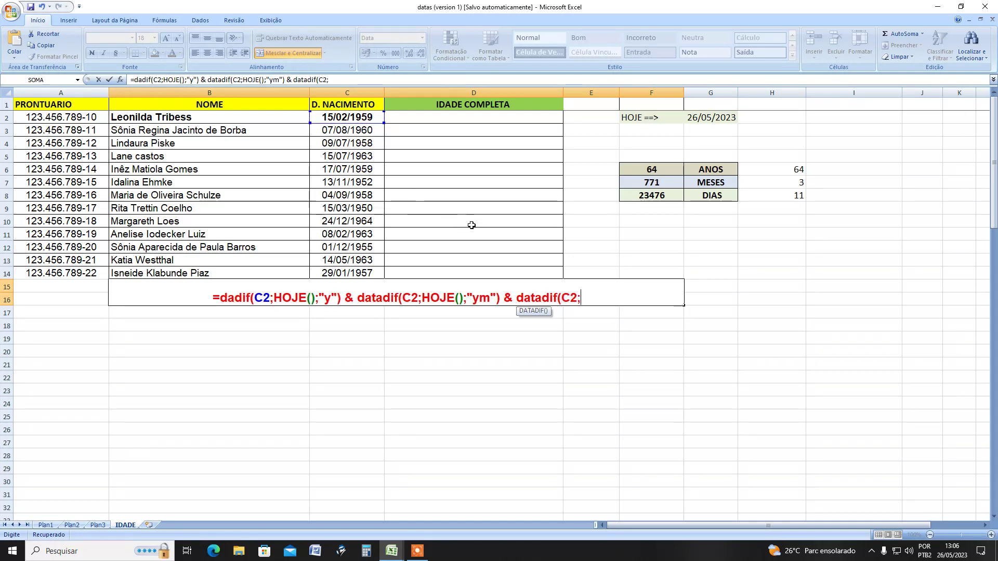
type("hoj")
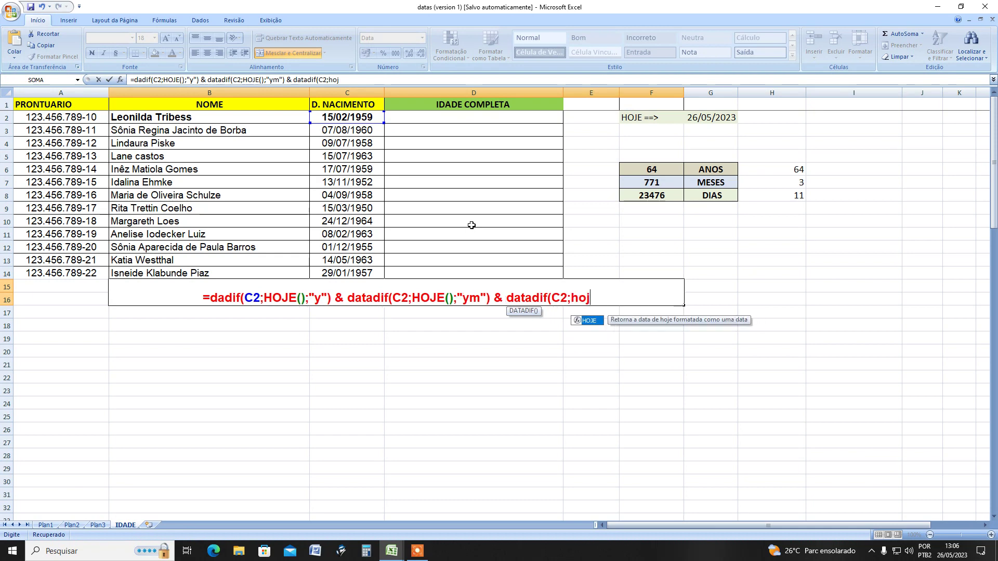
type("e(")
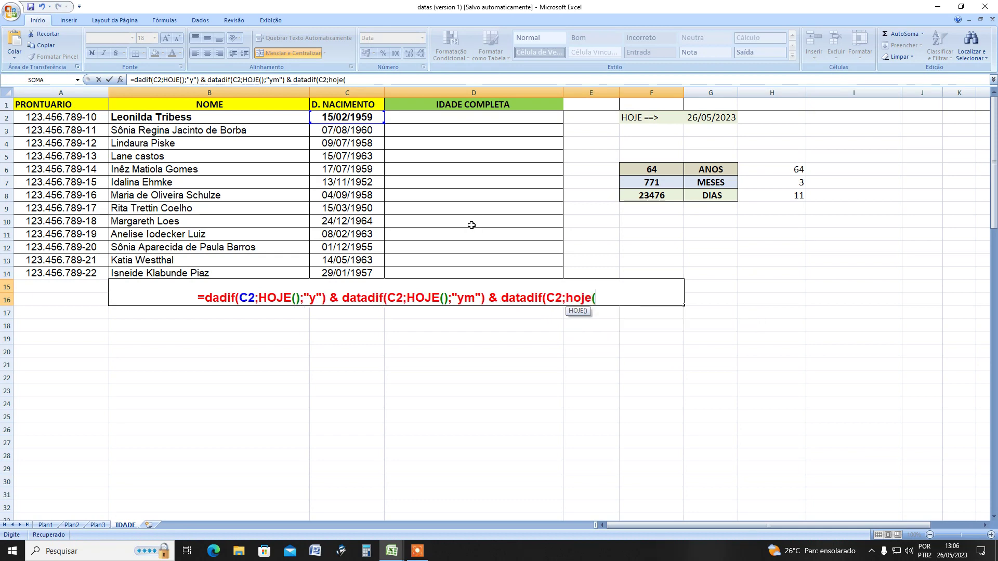
type(");")
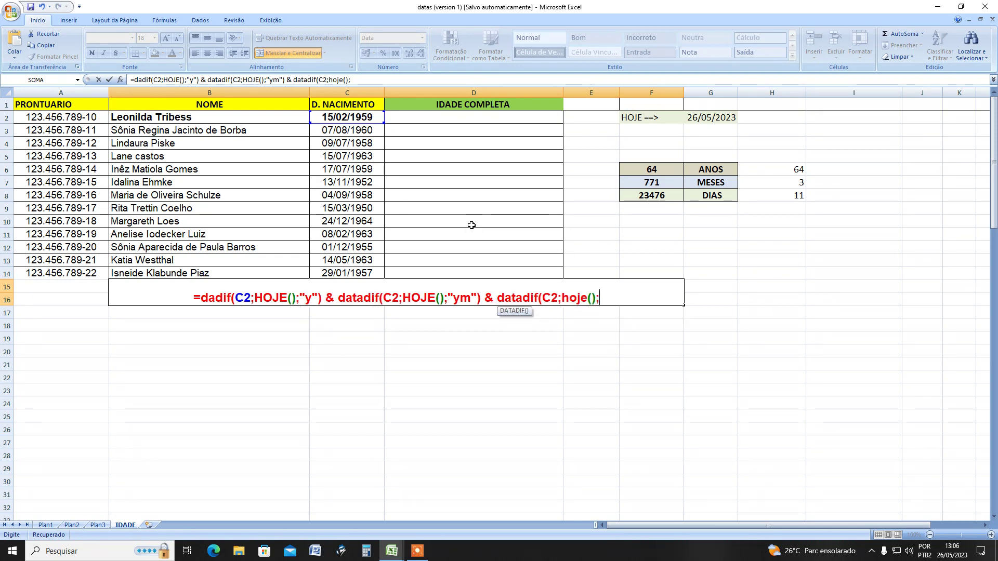
type("\"")
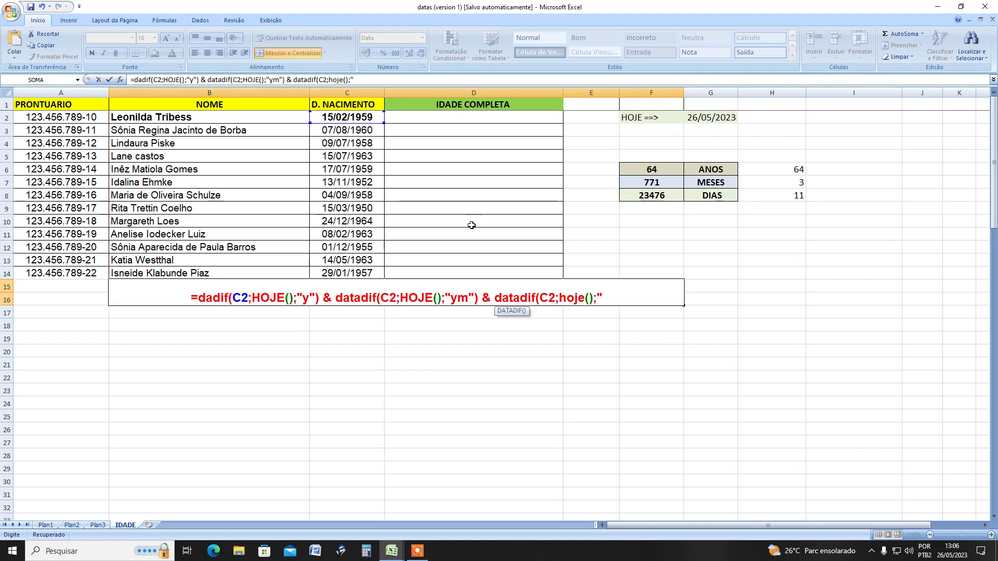
type("m")
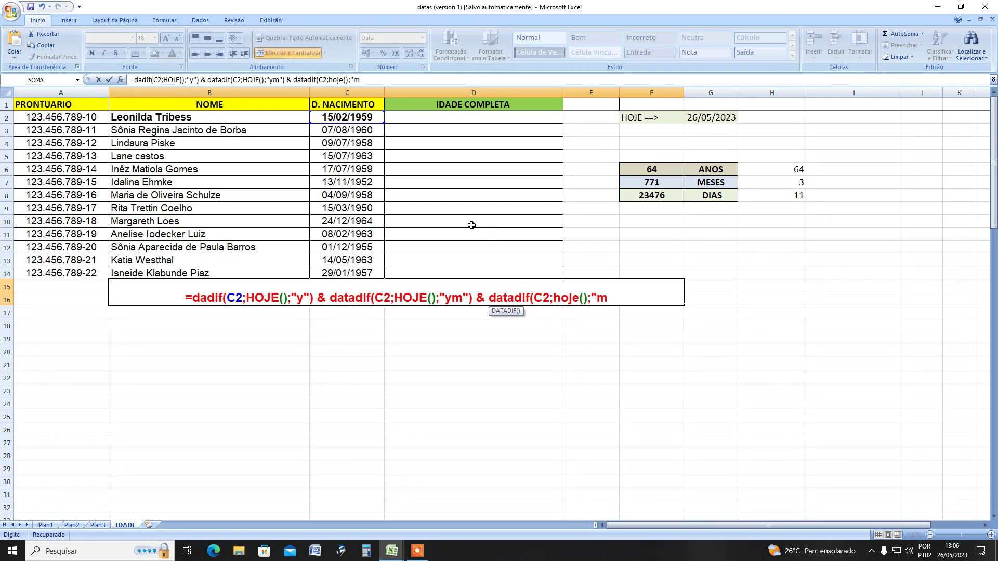
type("d")
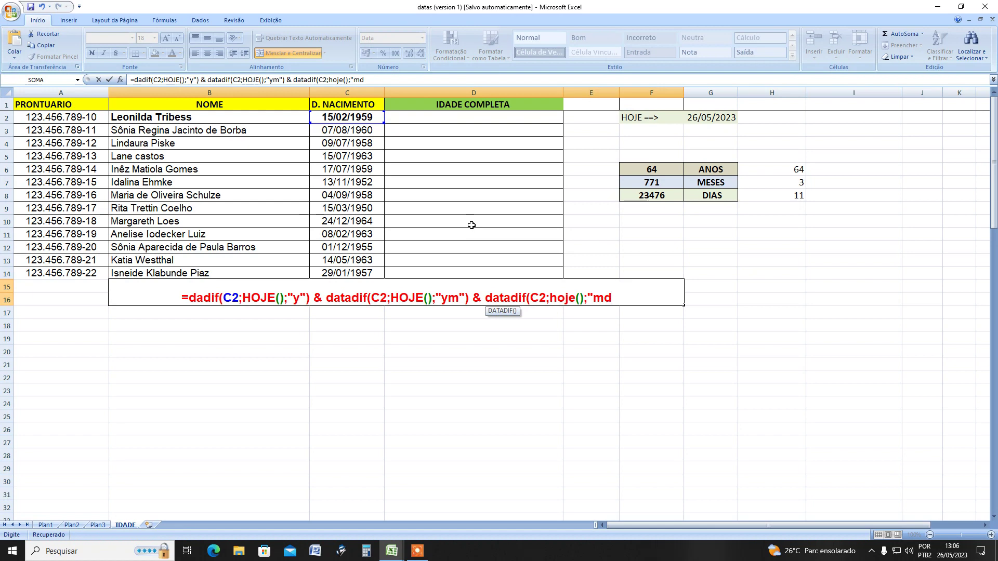
type("\"0")
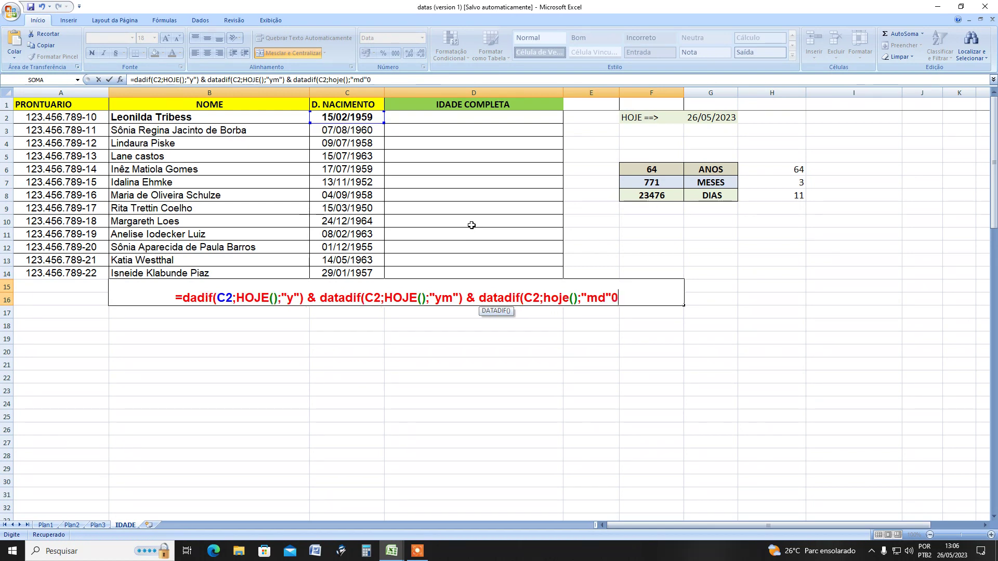
key("BackSpace")
type(")")
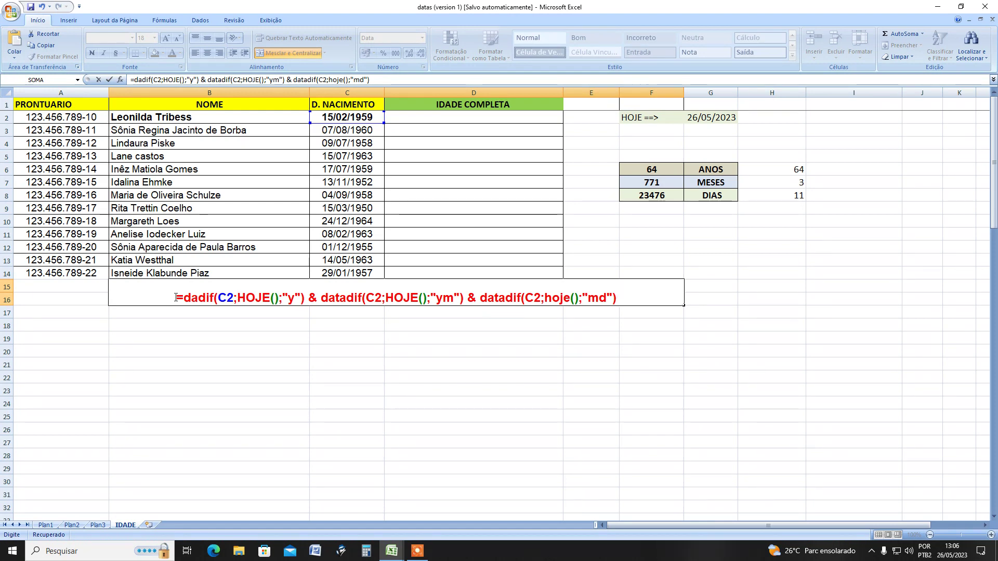
Step: Review the "y", "ym" and "md" parts of the combined formula one by one, and commit it in the merged cell B15
left_click_drag(173, 298, 308, 299)
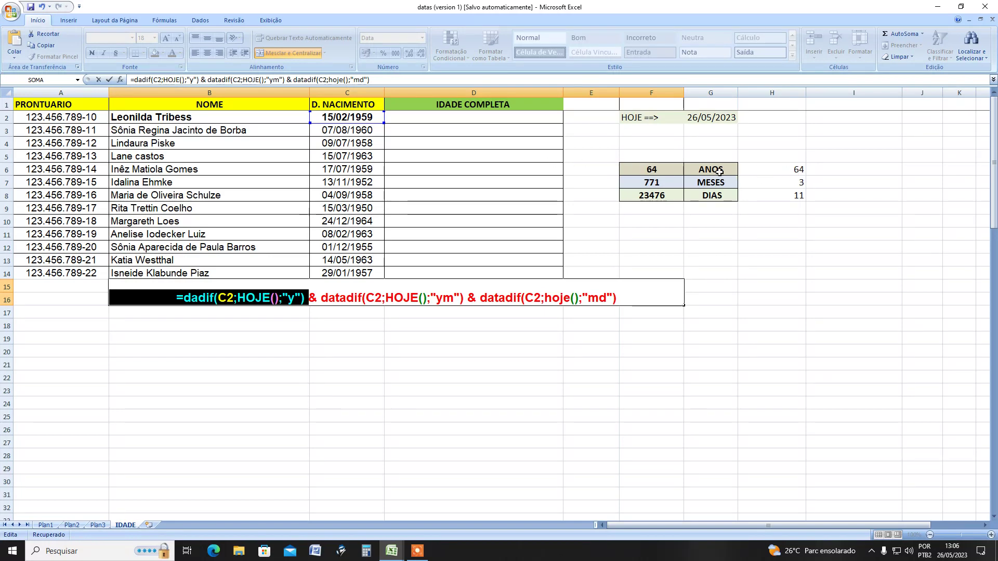
left_click_drag(321, 297, 464, 299)
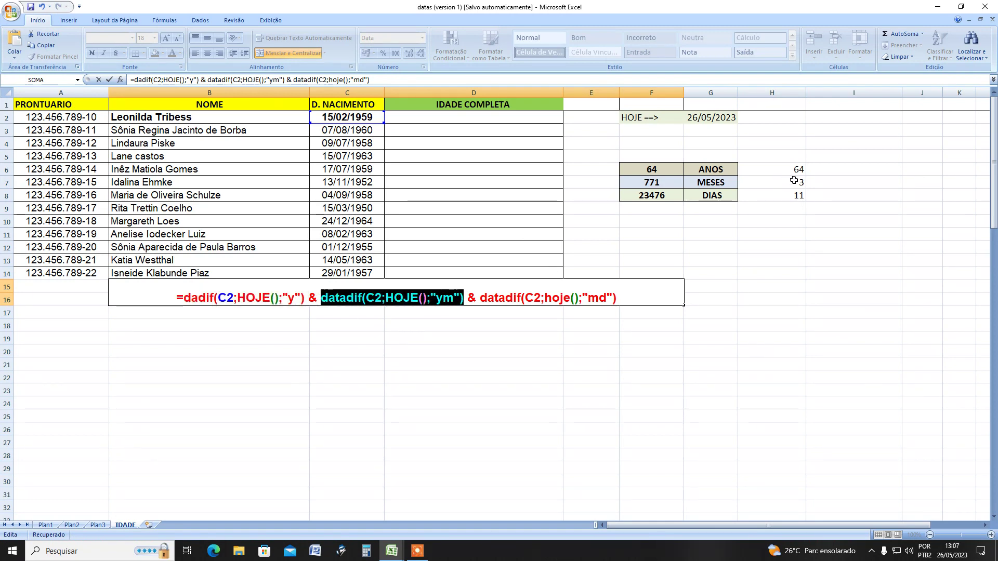
left_click_drag(479, 297, 619, 299)
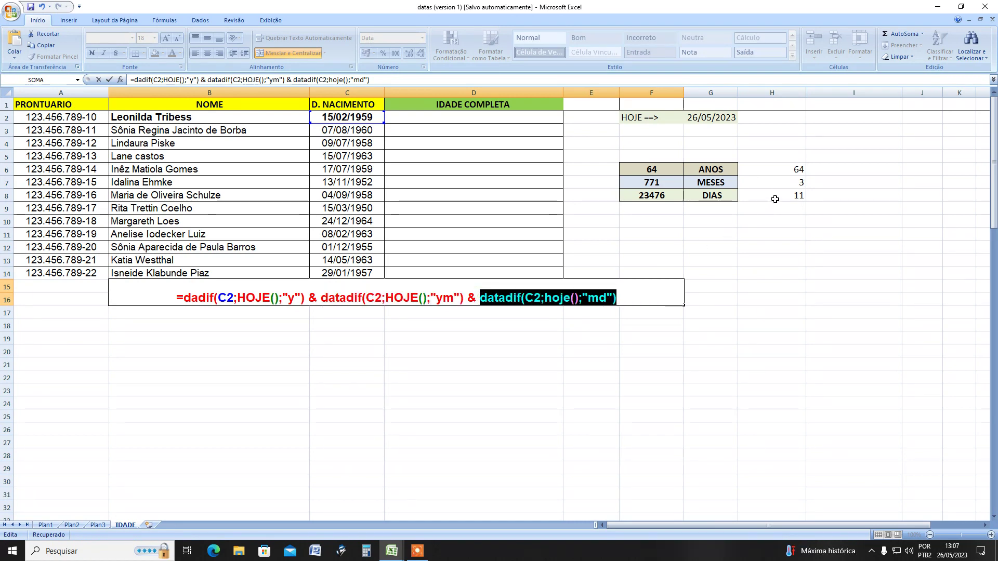
left_click(661, 296)
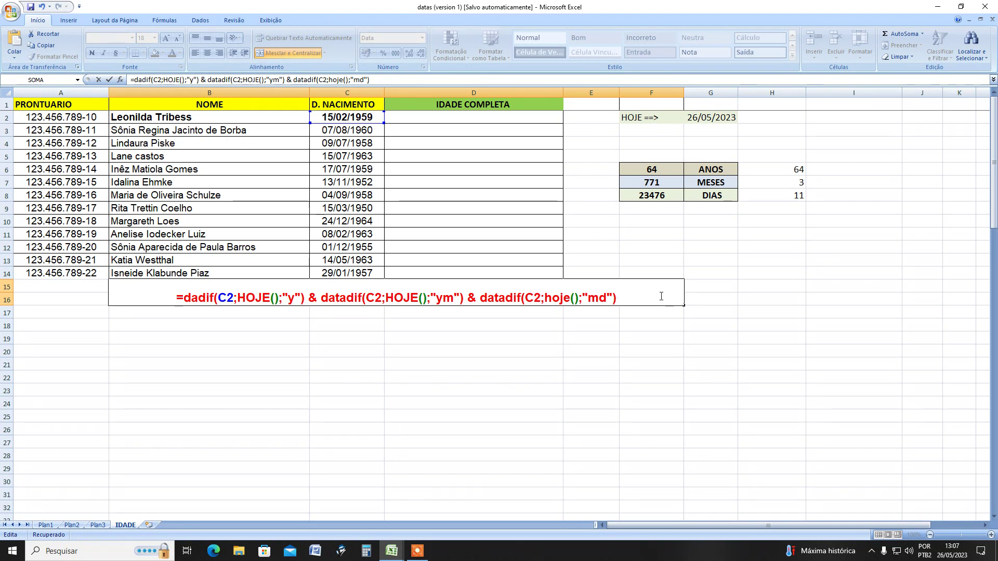
key("Return")
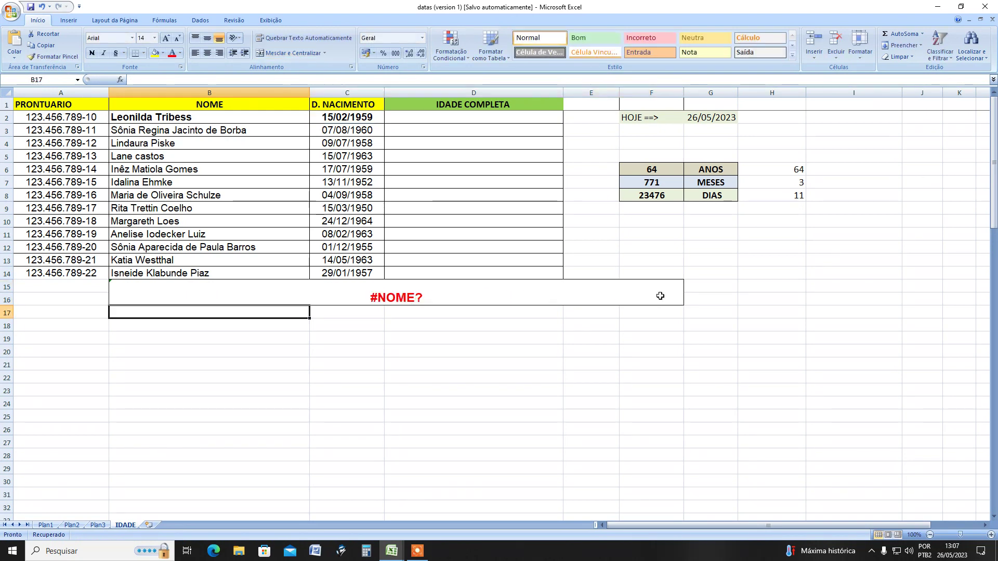
Step: Correct the misspelled function name dadif to datadif in the years part of the B15 formula
double_click(397, 300)
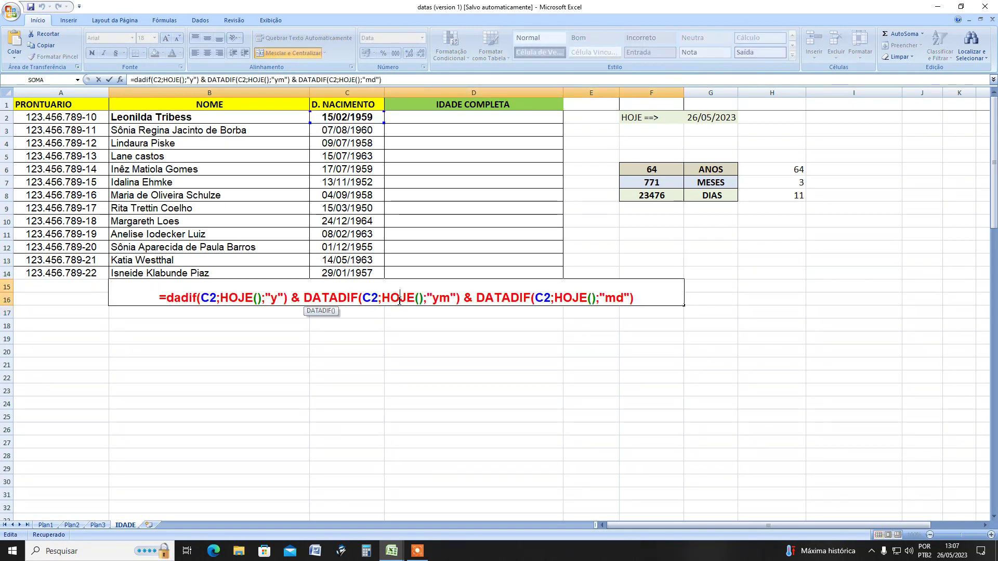
left_click(188, 300)
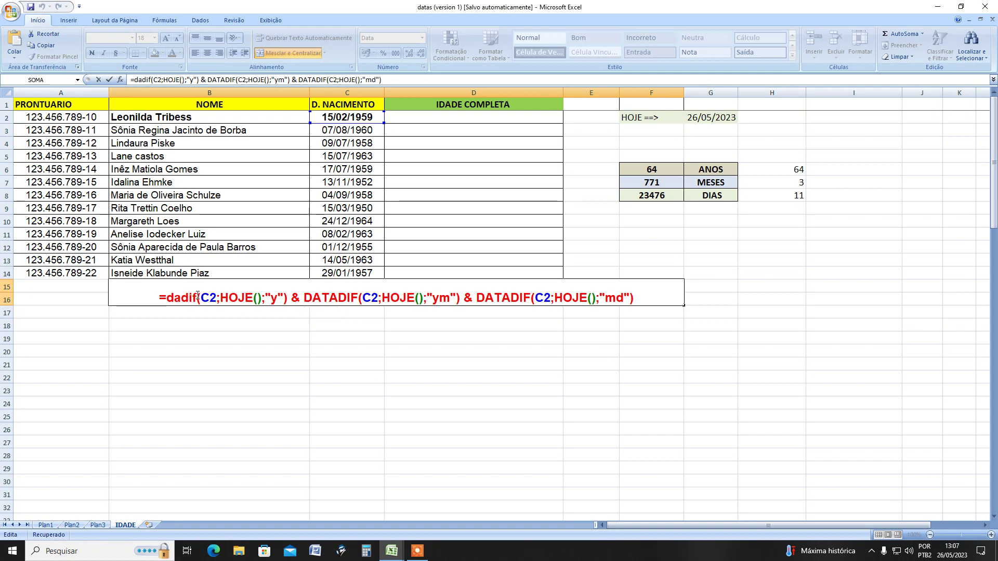
key("BackSpace")
type("ta")
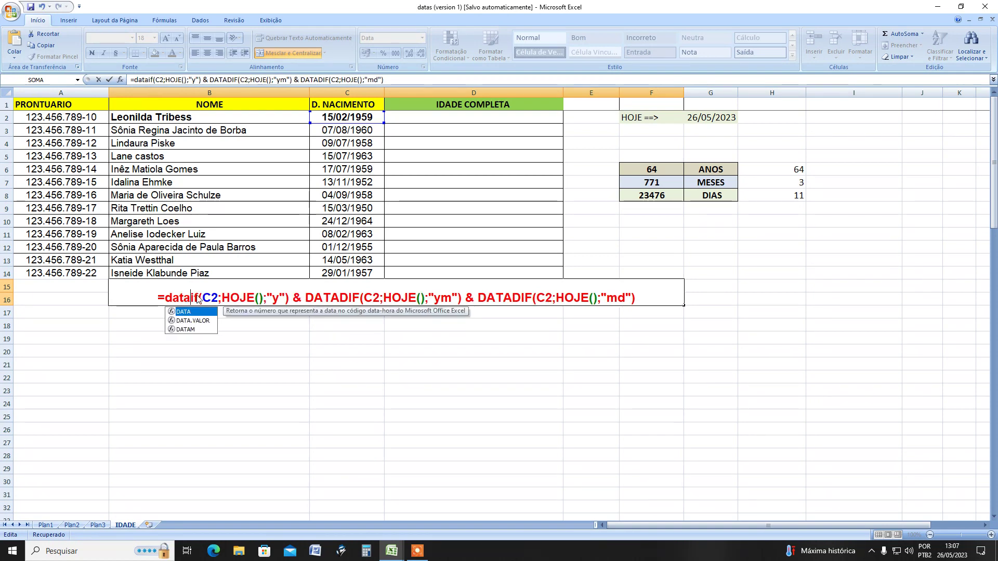
type("d")
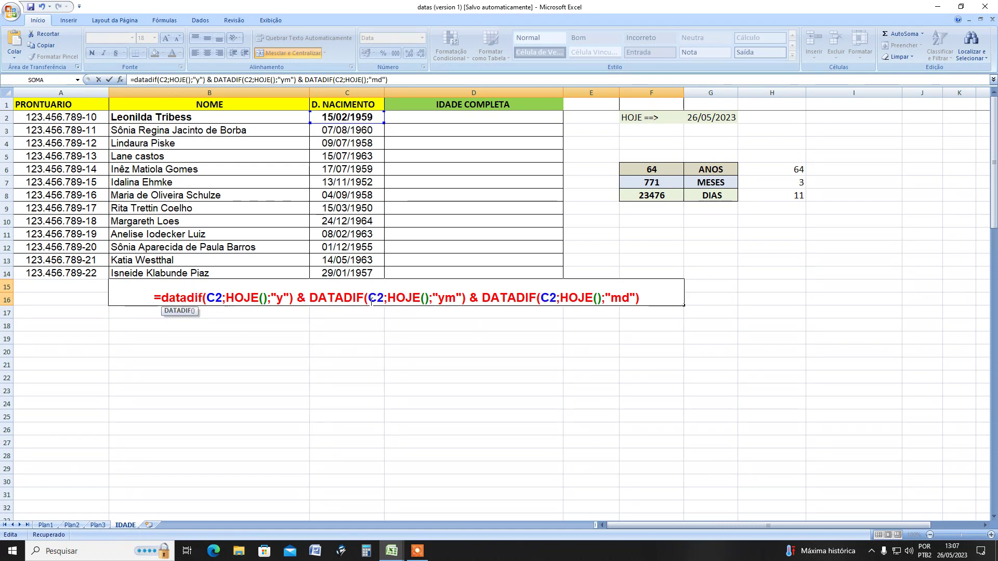
left_click(651, 300)
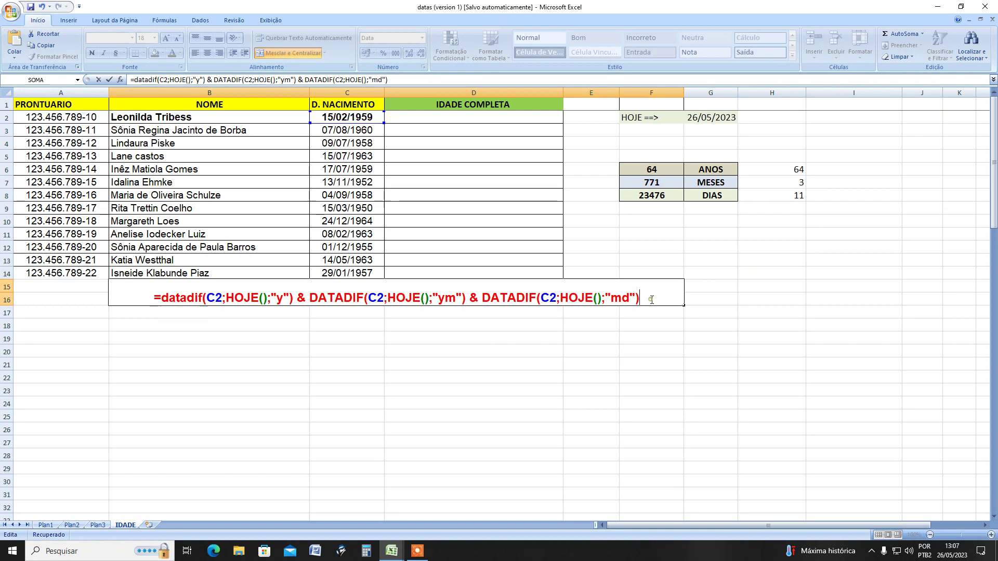
key("Return")
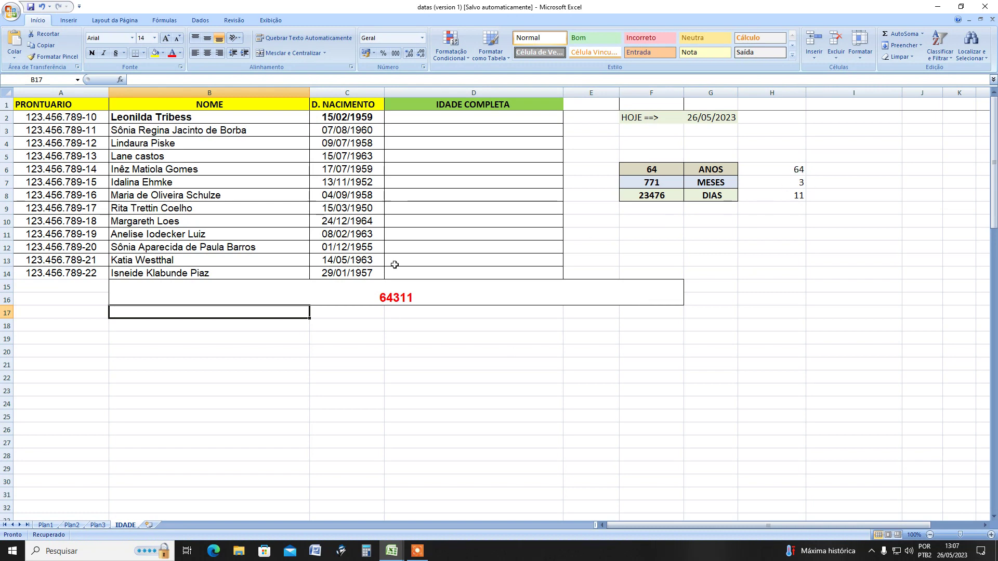
Step: Inspect how the three DATADIF parts are joined in the B15 formula and compare them with H6:H8, leaving the formula unedited
left_click(440, 300)
double_click(440, 301)
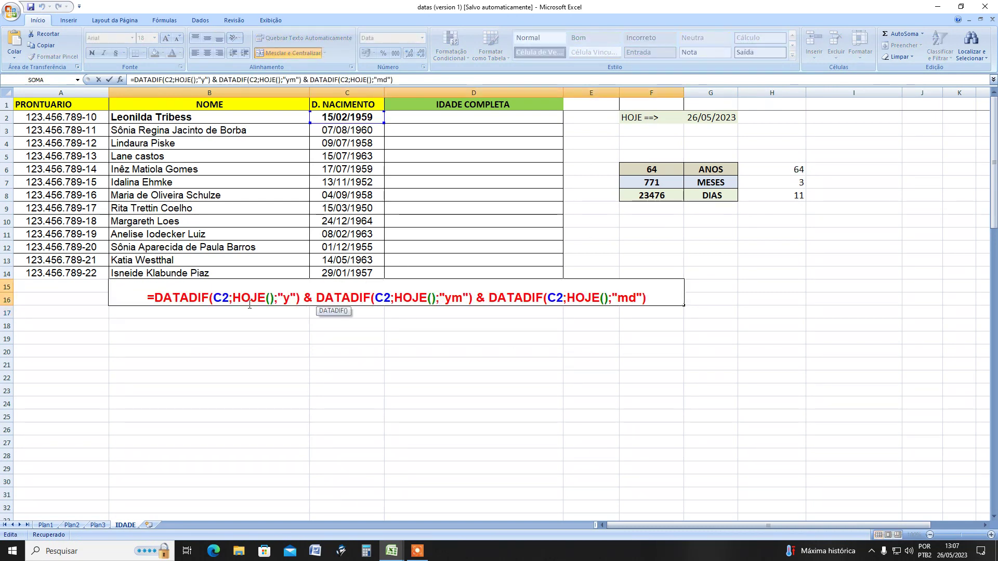
left_click(664, 295)
key("Return")
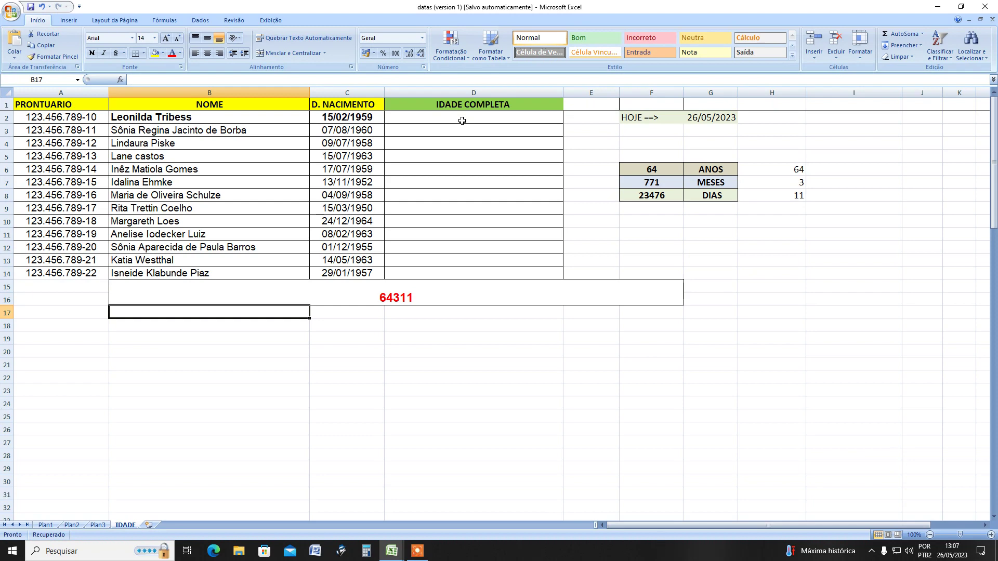
double_click(451, 297)
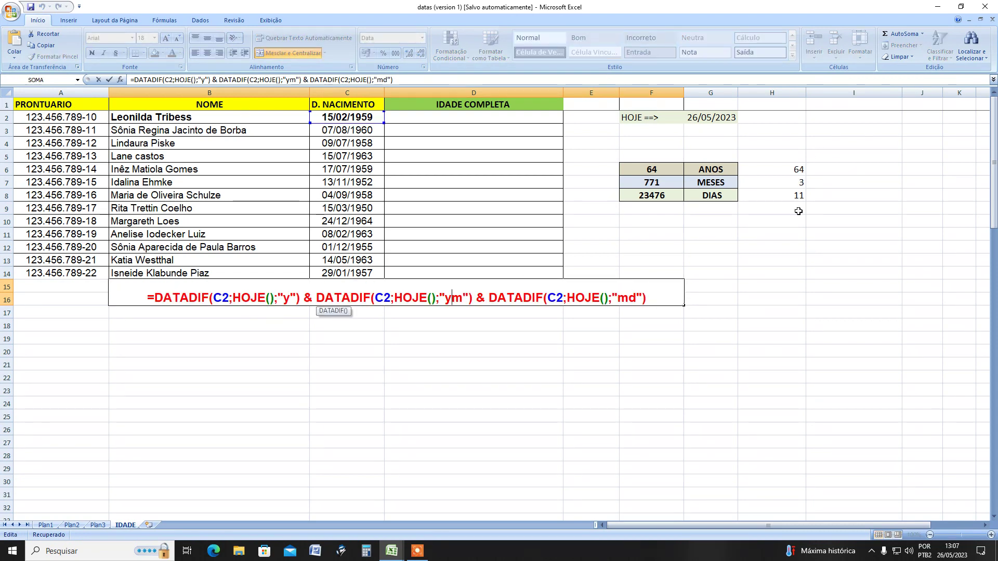
left_click(667, 302)
key("Return")
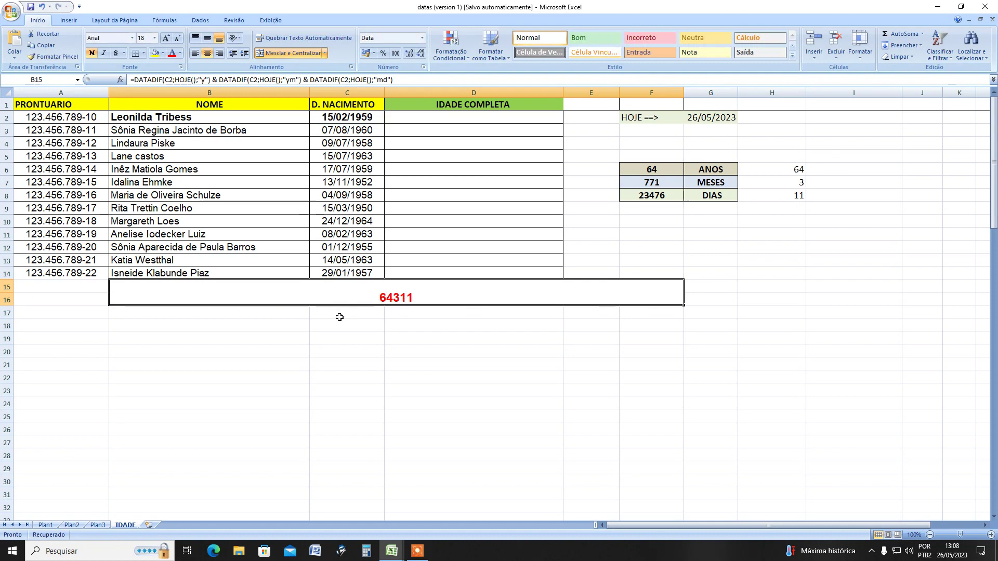
Step: Write the desired result layout "64 anos 3 meses 11 dias" as sample text in cell D20
left_click(445, 354)
key("BackSpace")
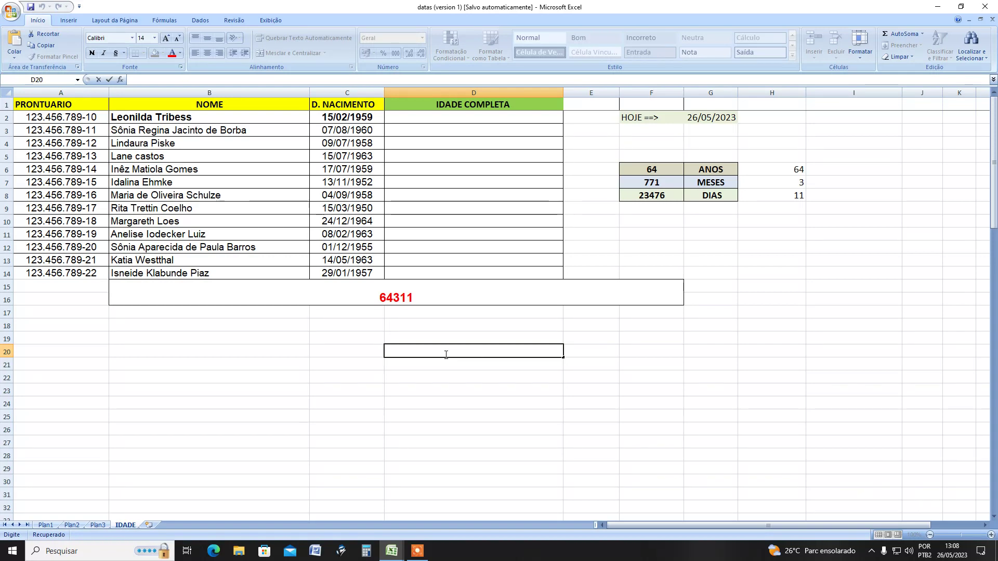
type("64 anos 3 mese")
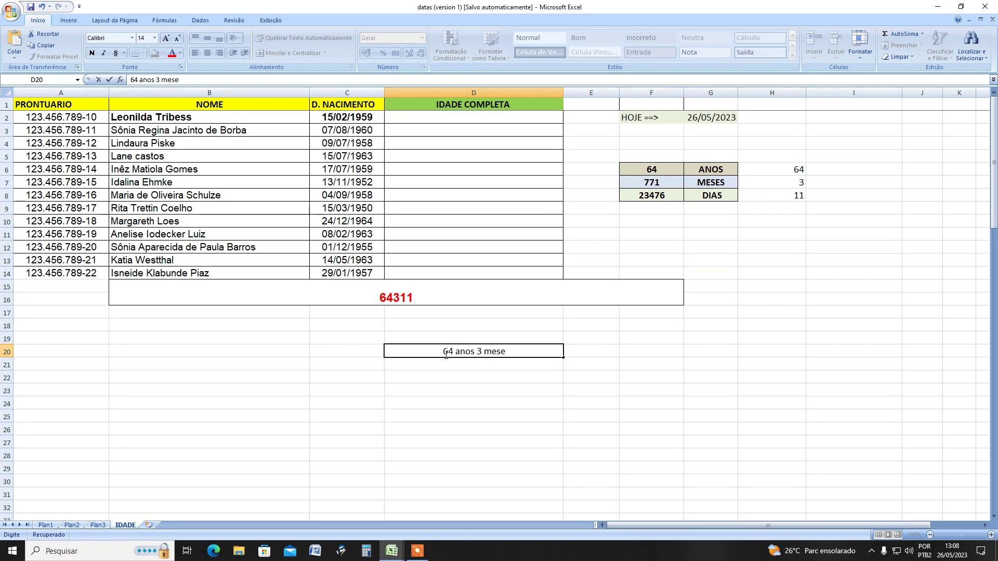
type("s")
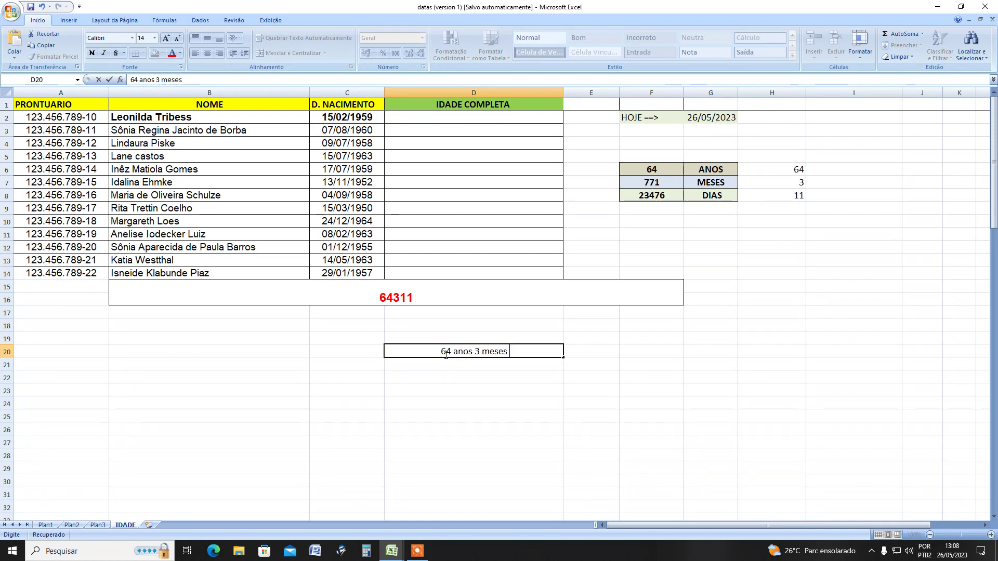
type(" 11 dias")
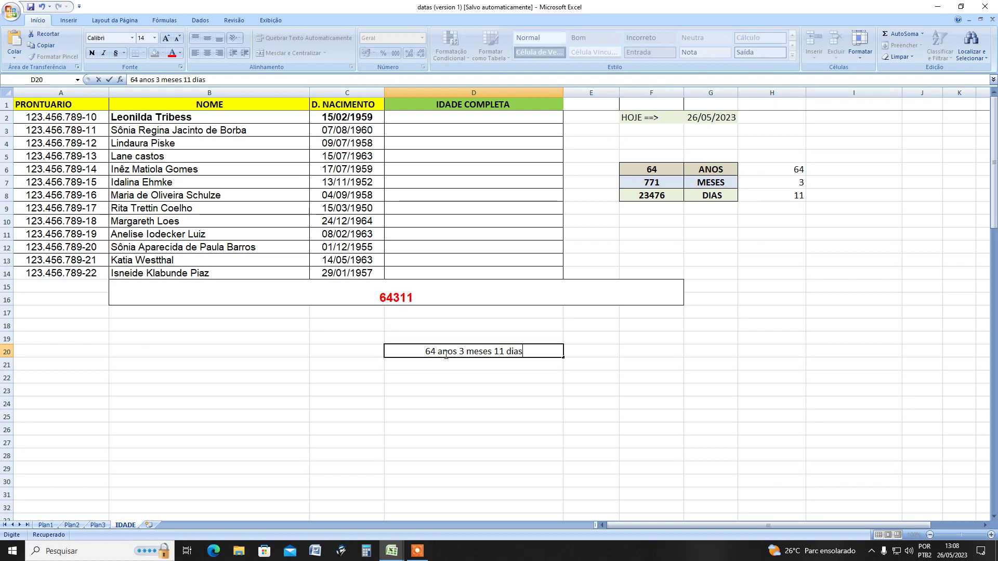
left_click(506, 404)
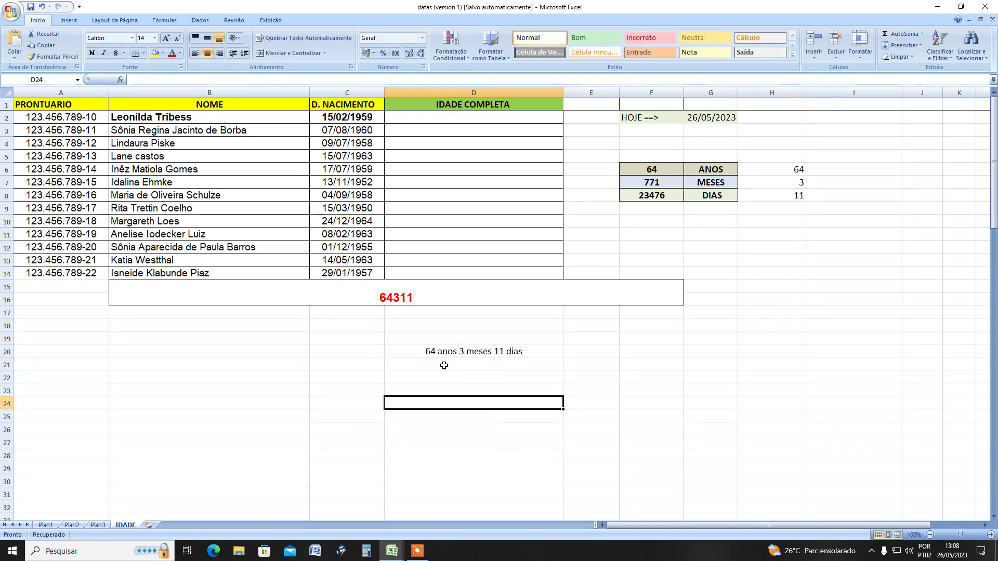
left_click(422, 354)
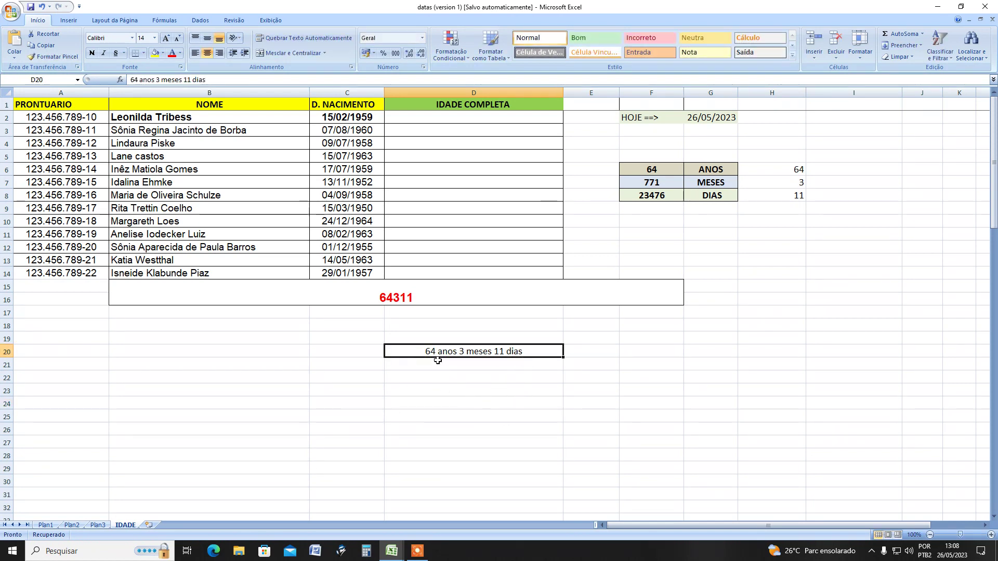
double_click(414, 296)
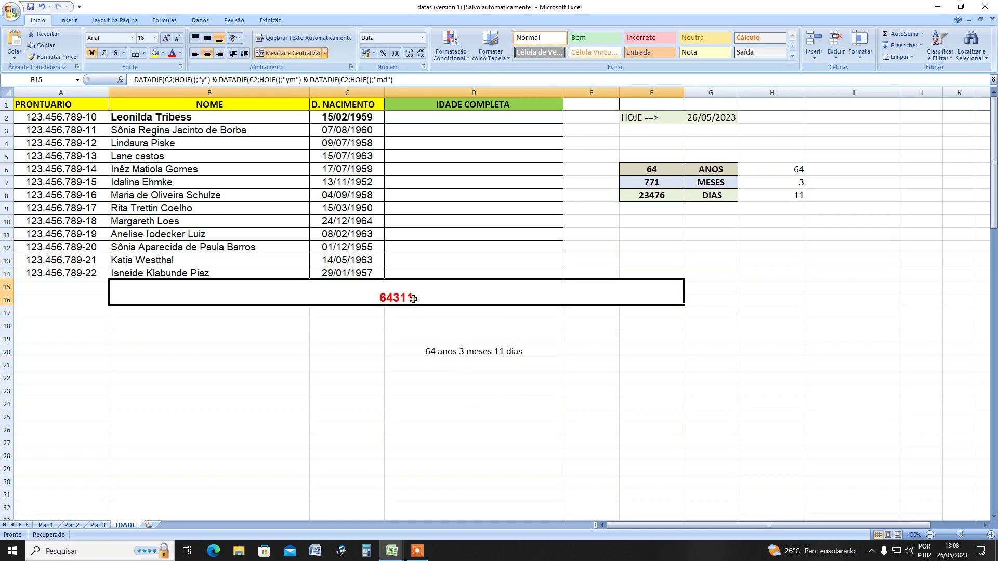
key("Escape")
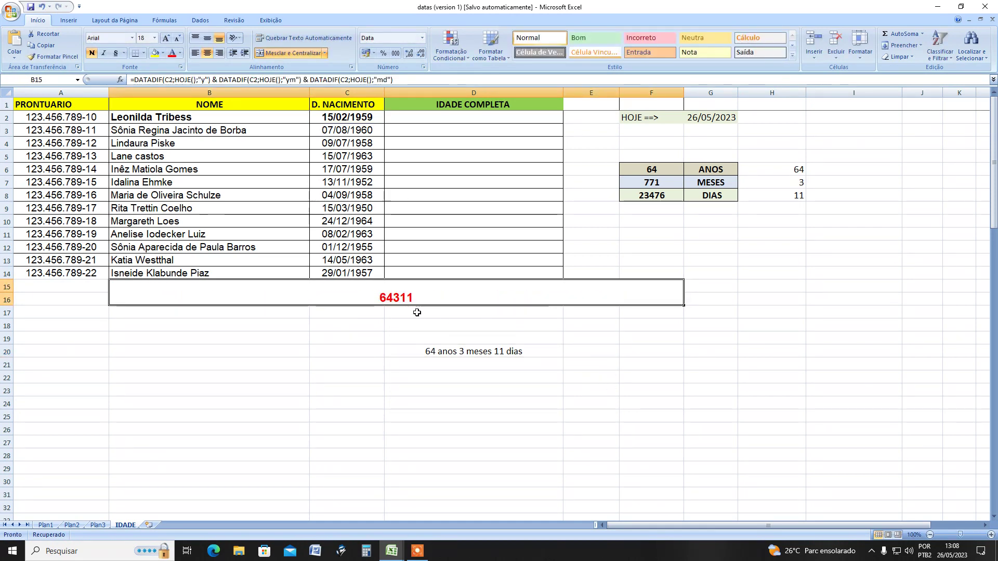
left_click(407, 324)
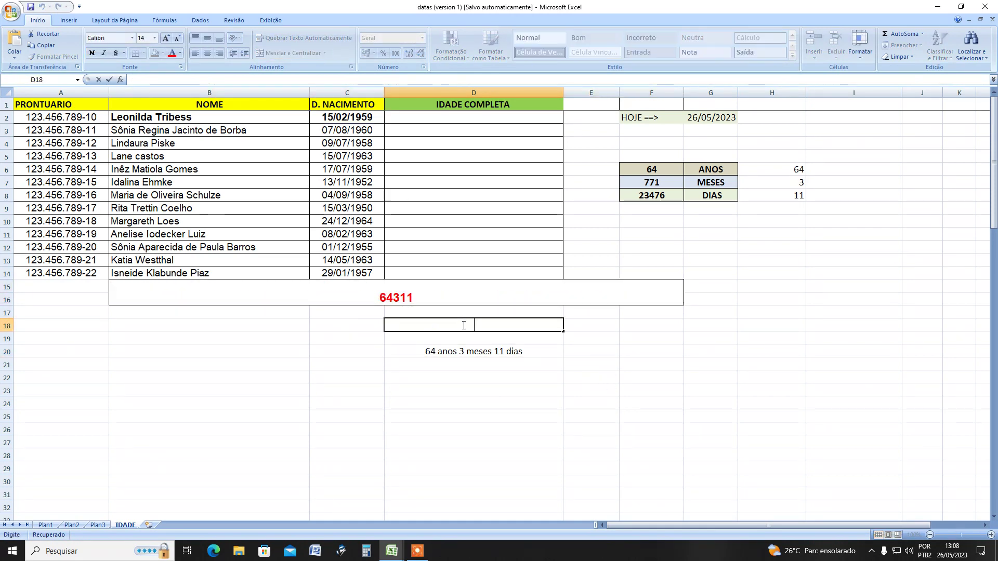
type("=")
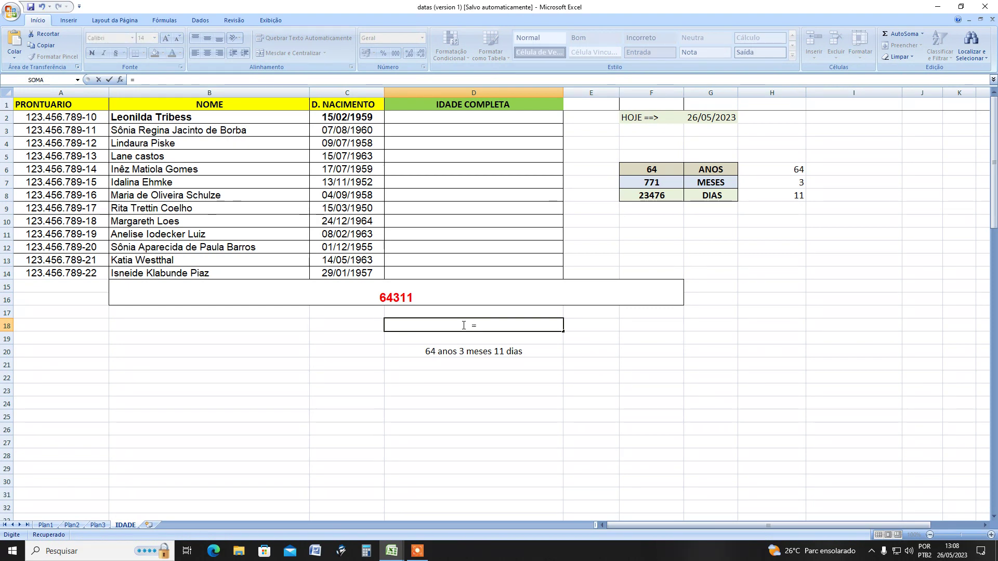
type("con")
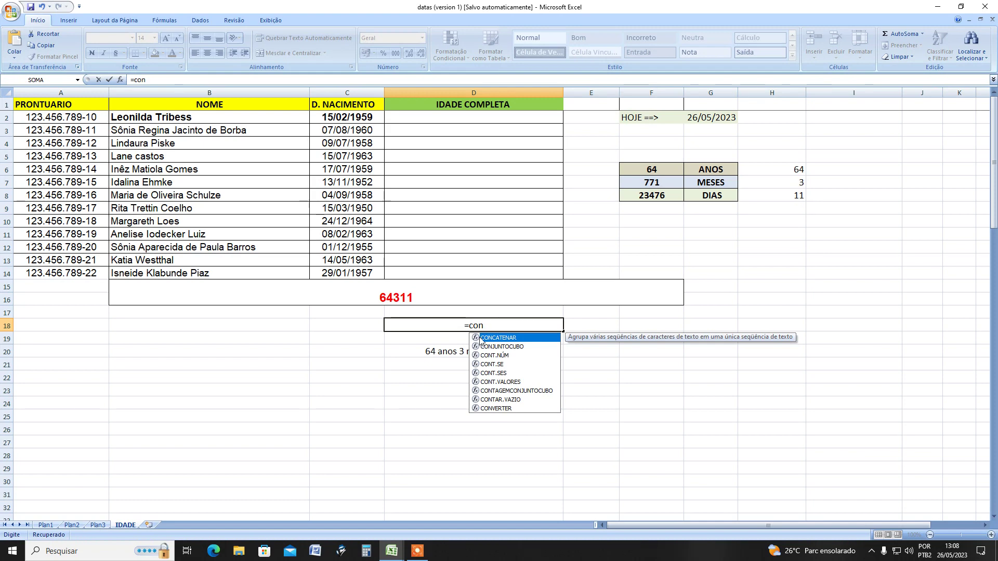
double_click(479, 339)
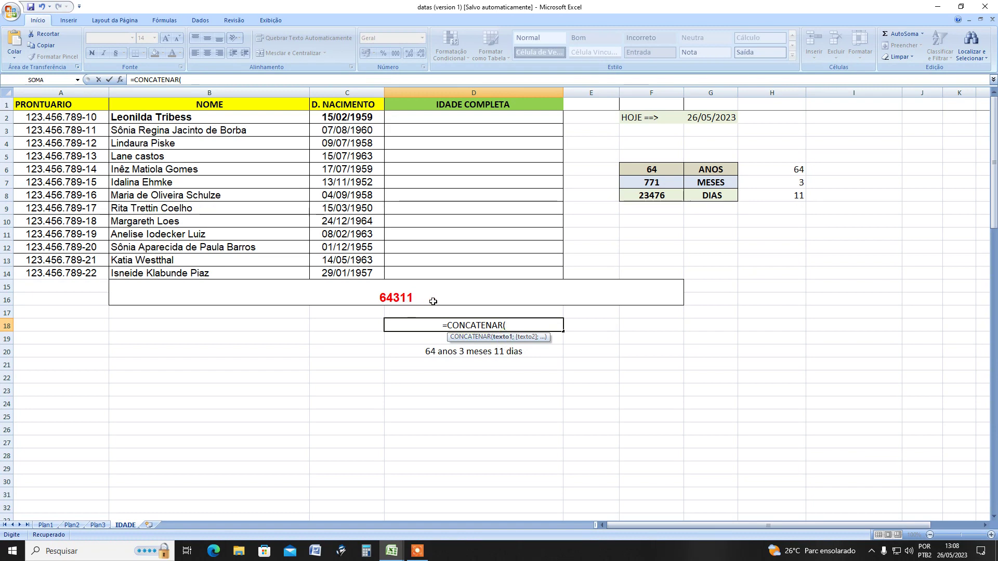
key("Escape")
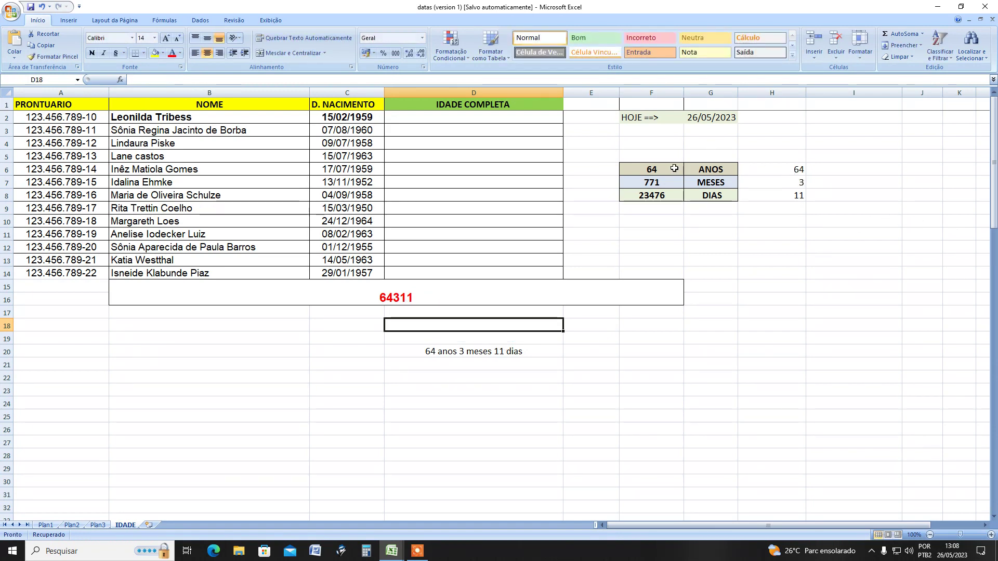
Step: Copy the expression DATADIF(C2;HOJE();"y") without its equals sign from the formula in H6, leaving that cell unedited
double_click(767, 169)
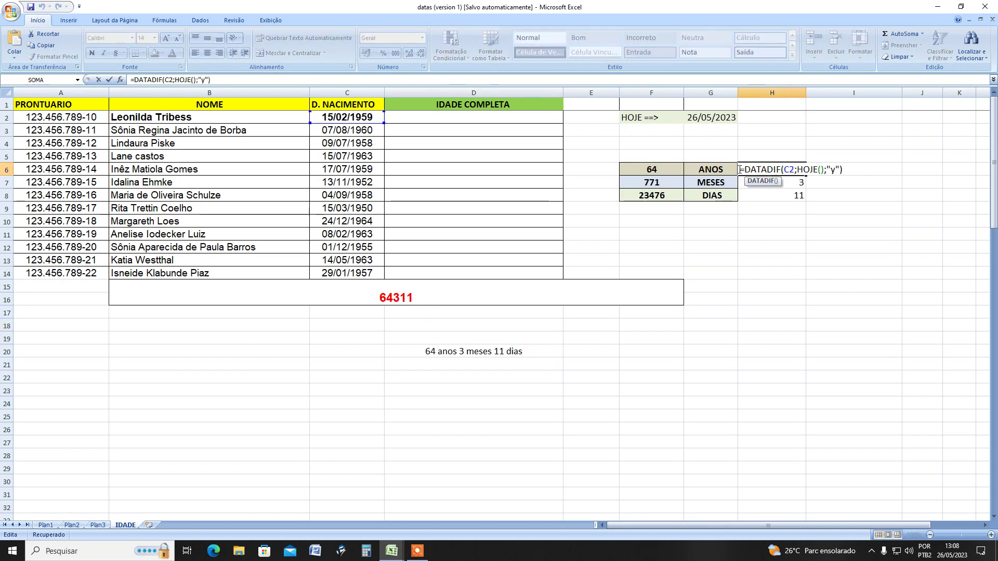
left_click_drag(746, 169, 843, 170)
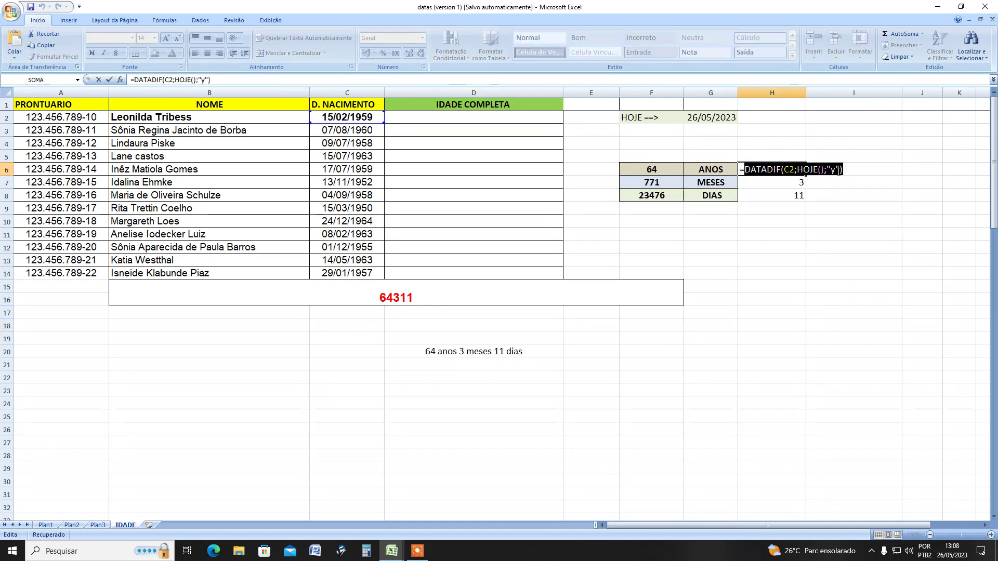
right_click(844, 175)
left_click(863, 189)
key("Escape")
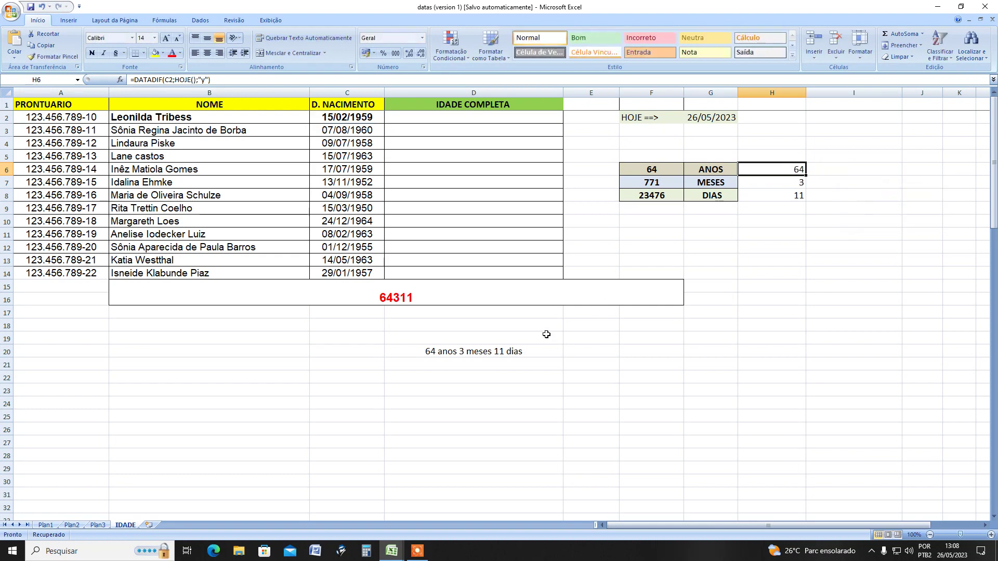
Step: Start a CONCATENAR formula in cell D18 with the copied DATADIF(C2;HOJE();"y") as its first argument
double_click(475, 324)
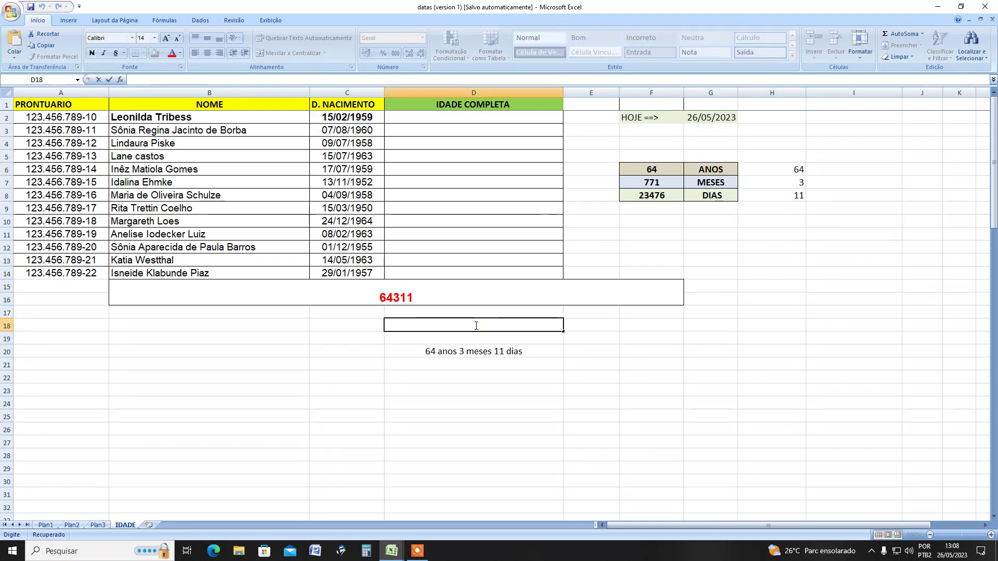
type("=con")
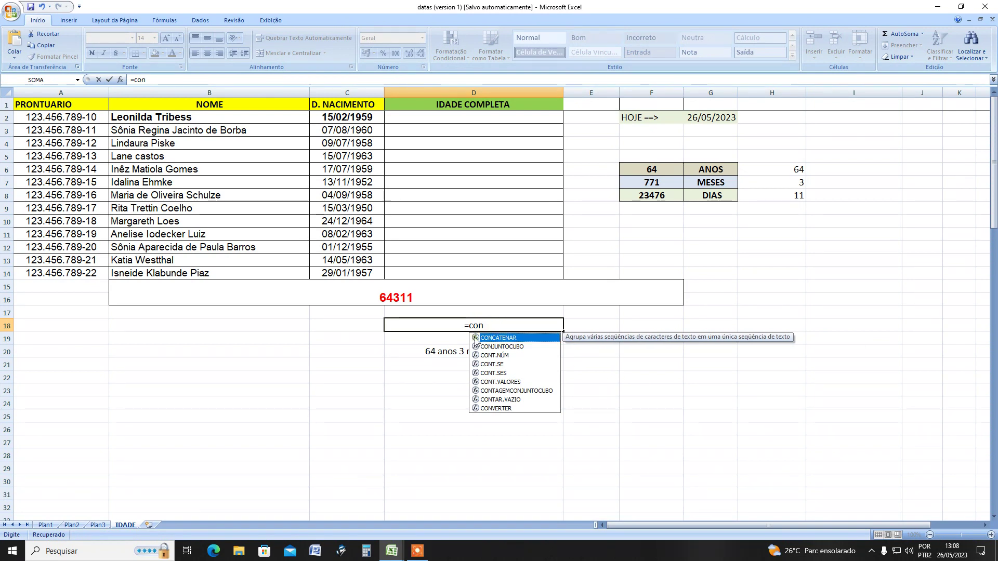
double_click(476, 339)
key("ctrl+v")
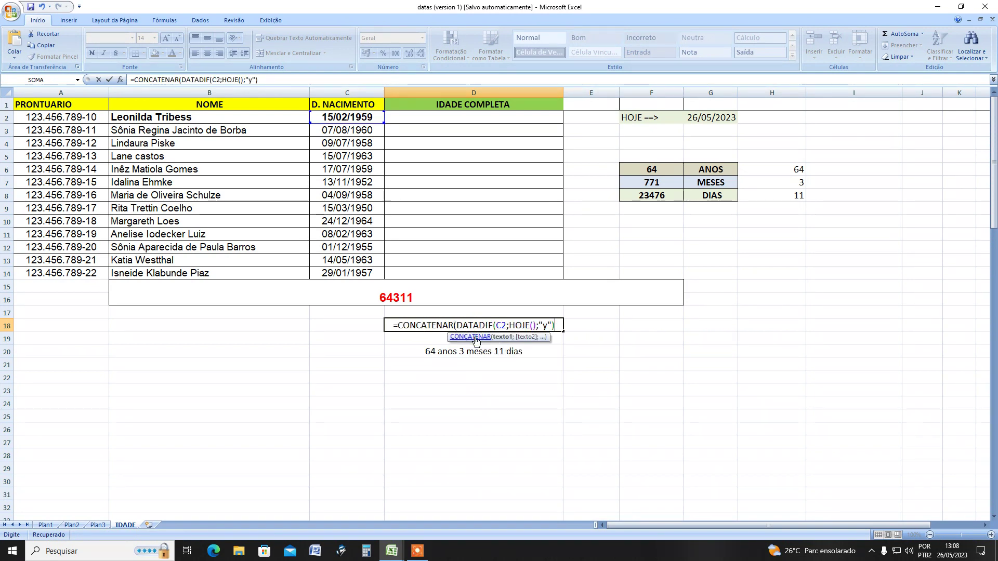
Step: Add a second DATADIF(C2;HOJE()) argument to the D18 formula, separated by a semicolon and using the unit "ym"
type(";")
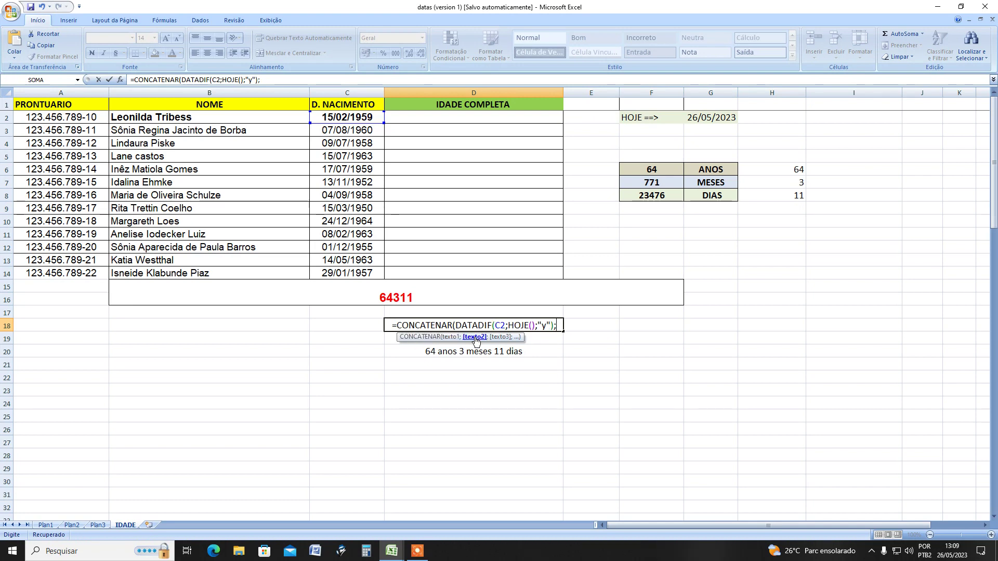
key("ctrl+v")
key("Return")
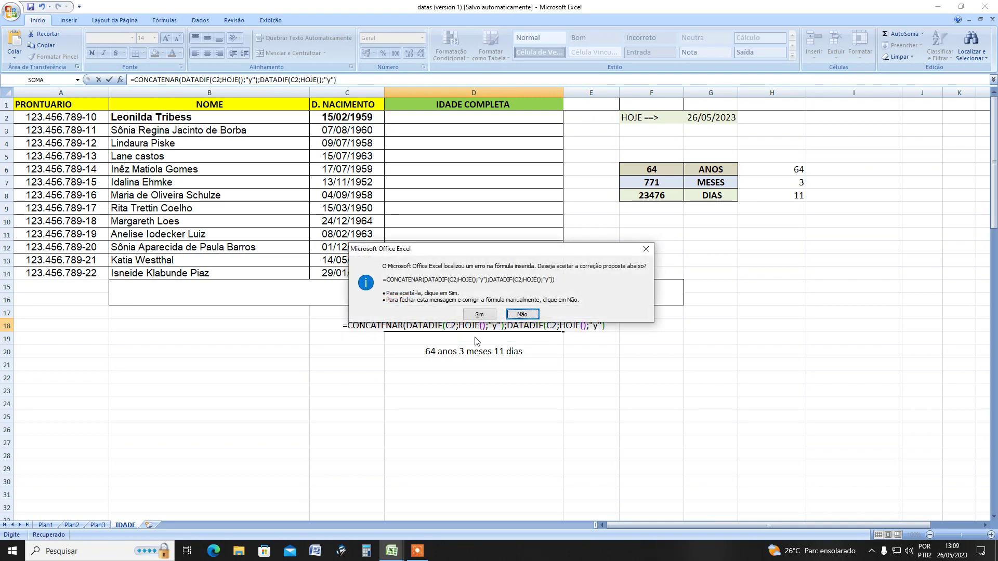
left_click(521, 315)
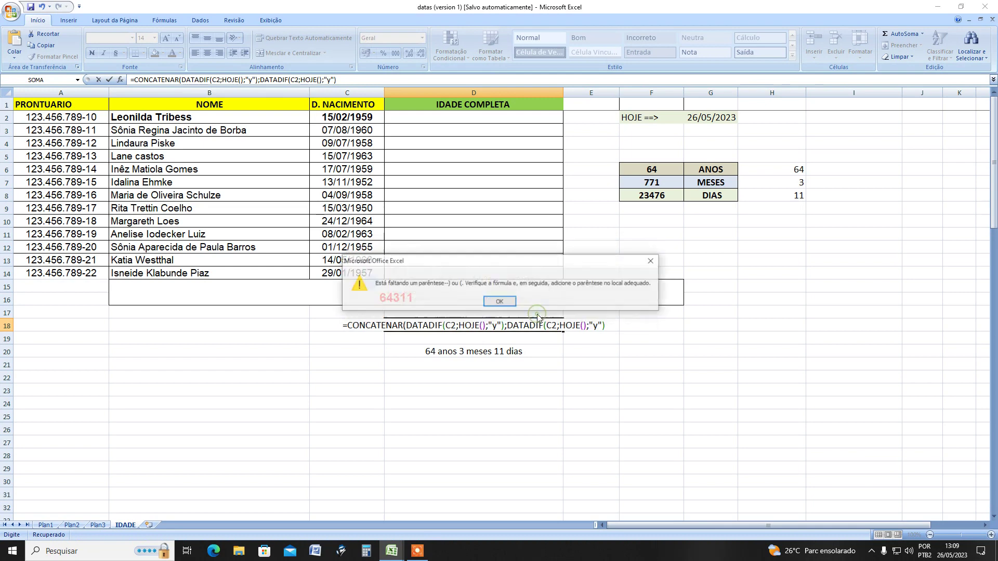
left_click(501, 305)
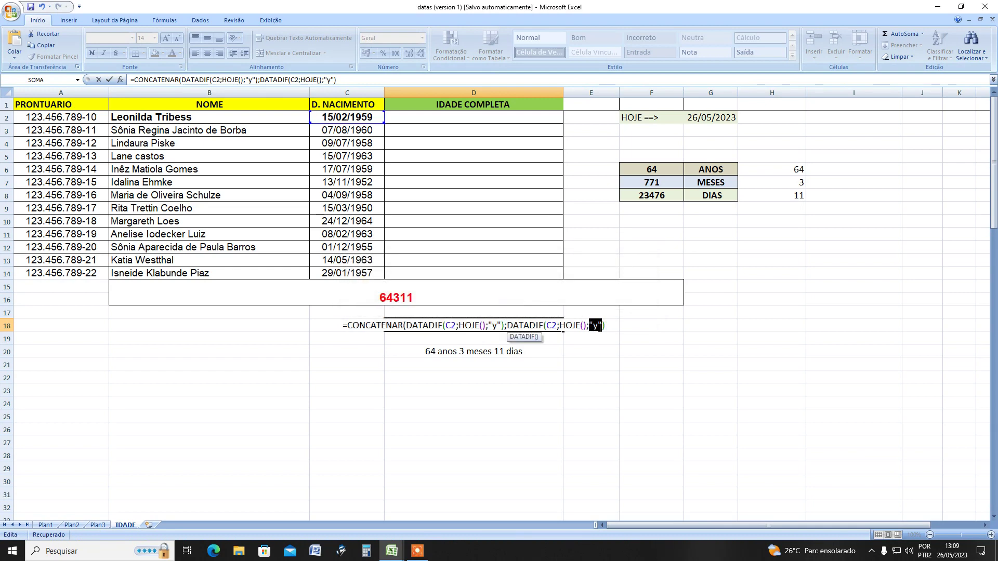
left_click(598, 326)
type("m")
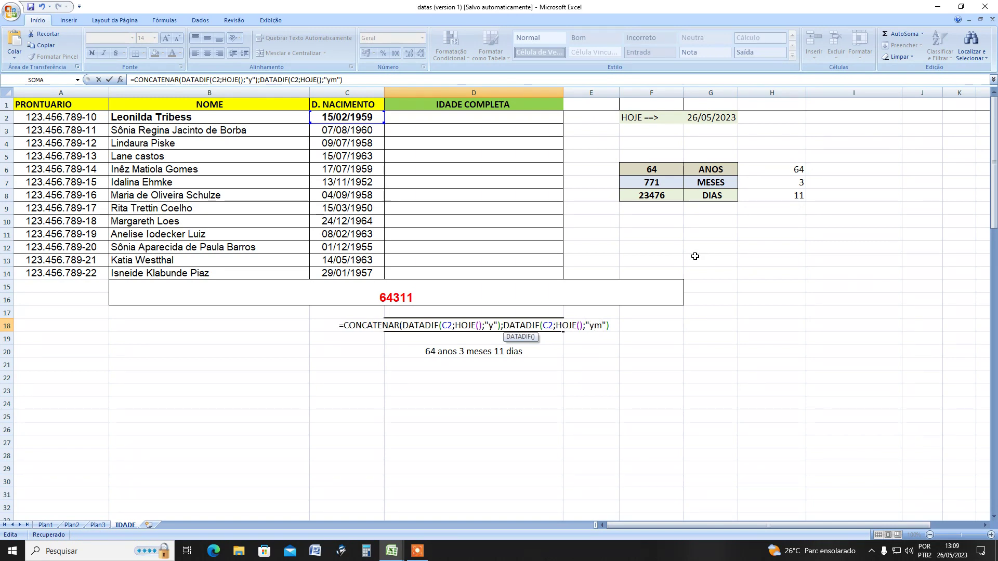
Step: Add a third DATADIF argument with the unit "md" and commit the CONCATENAR formula in D18 with its closing parenthesis
key("Right")
type(";")
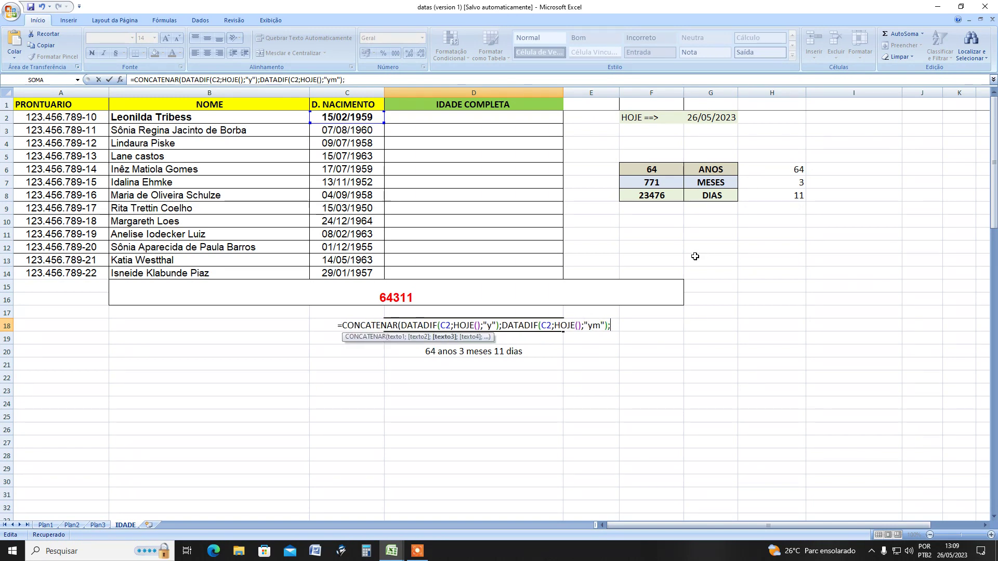
type("DATADIF(C2;HOJE();\"y\")")
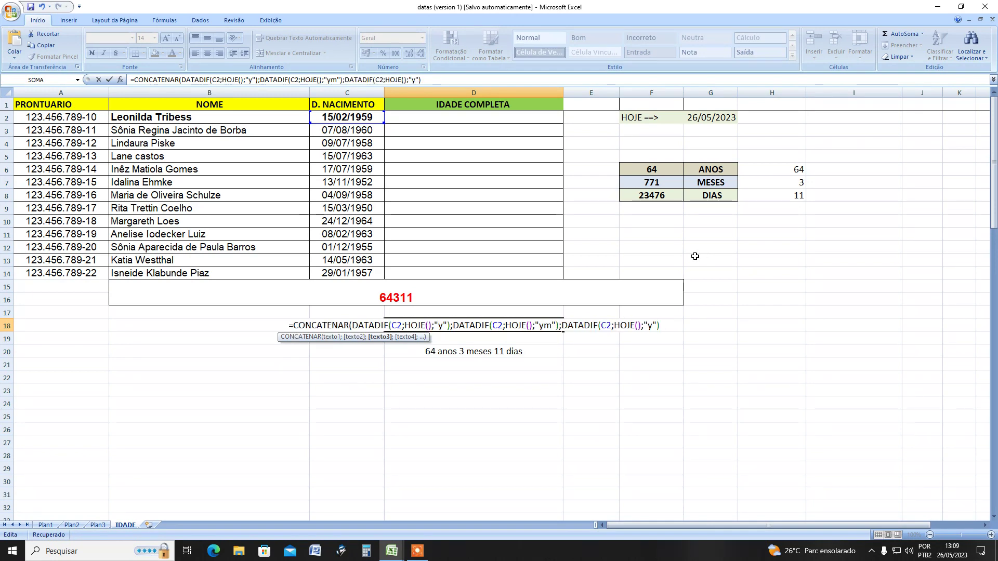
left_click(652, 326)
key("BackSpace")
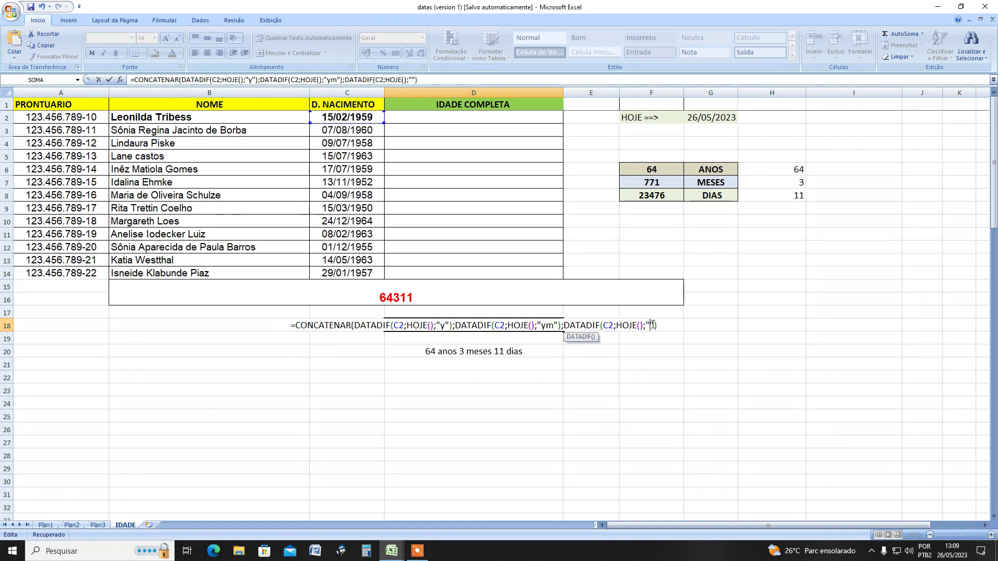
type("md")
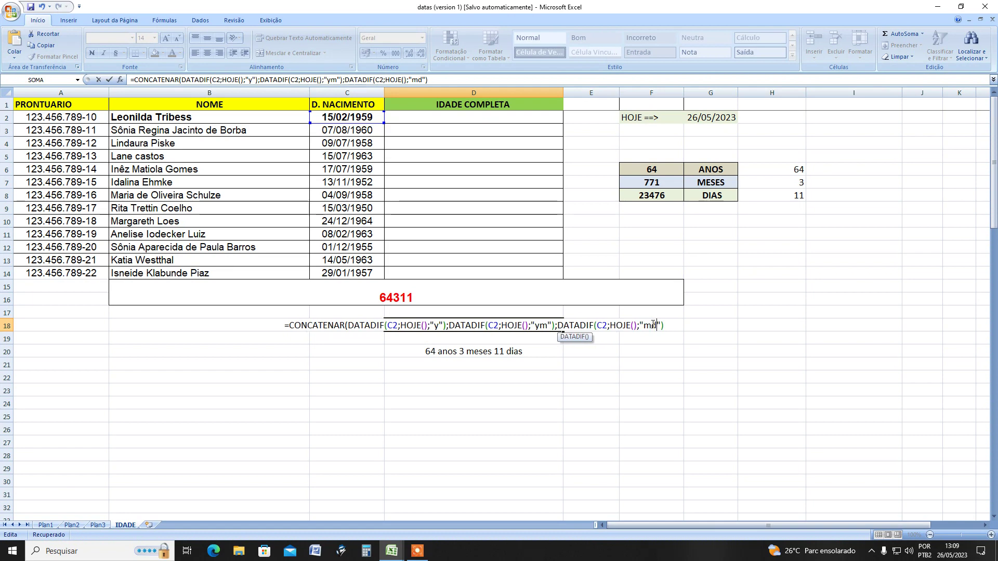
key("Return")
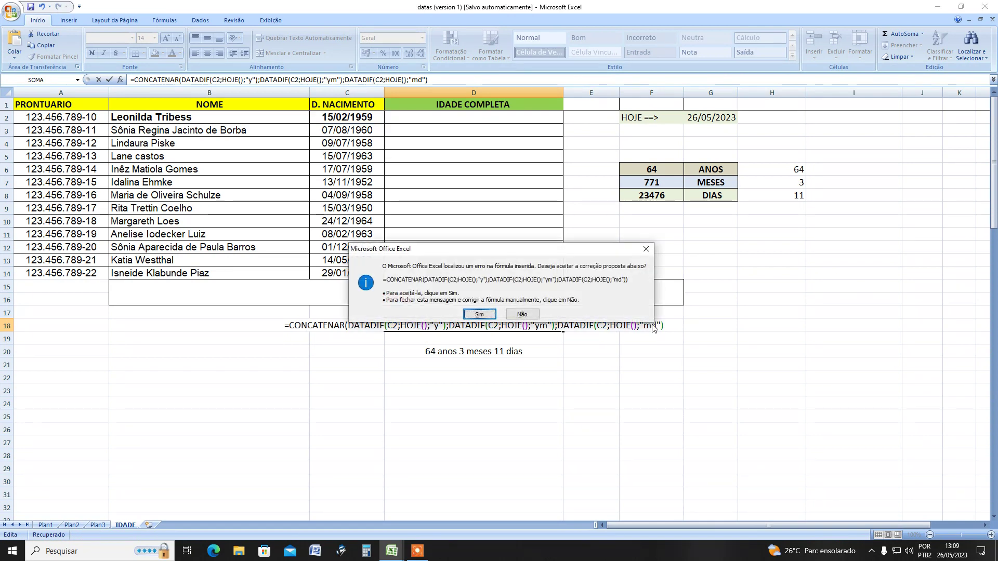
left_click(479, 315)
Step: Compare the CONCATENAR formula in D18 with the & version in B15, leaving both formulas unedited
double_click(462, 327)
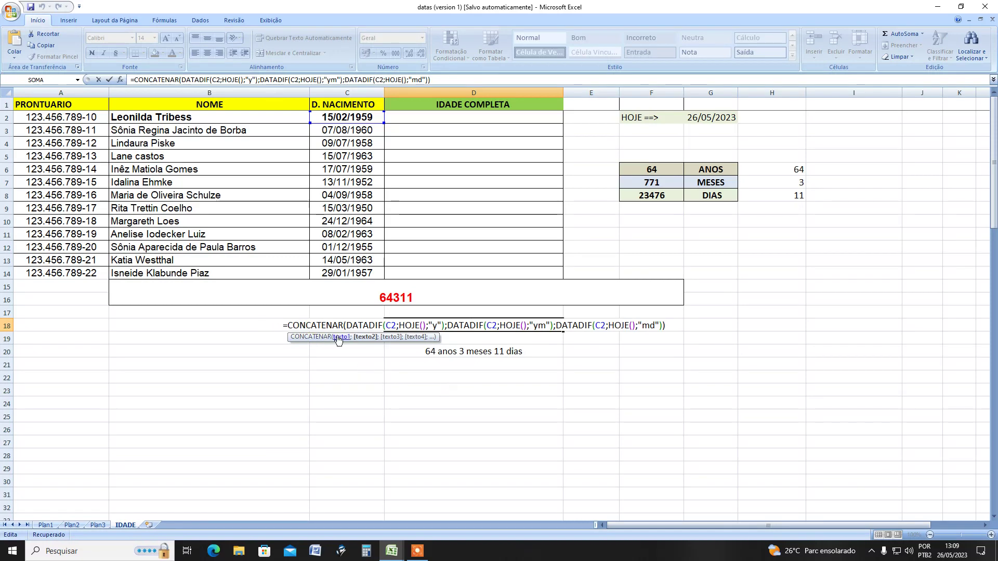
key("Escape")
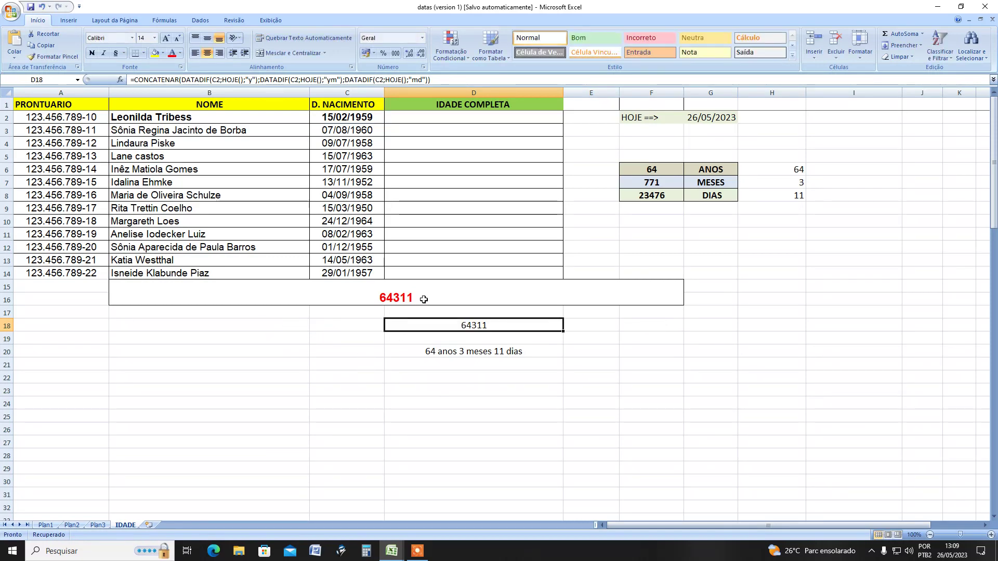
double_click(422, 301)
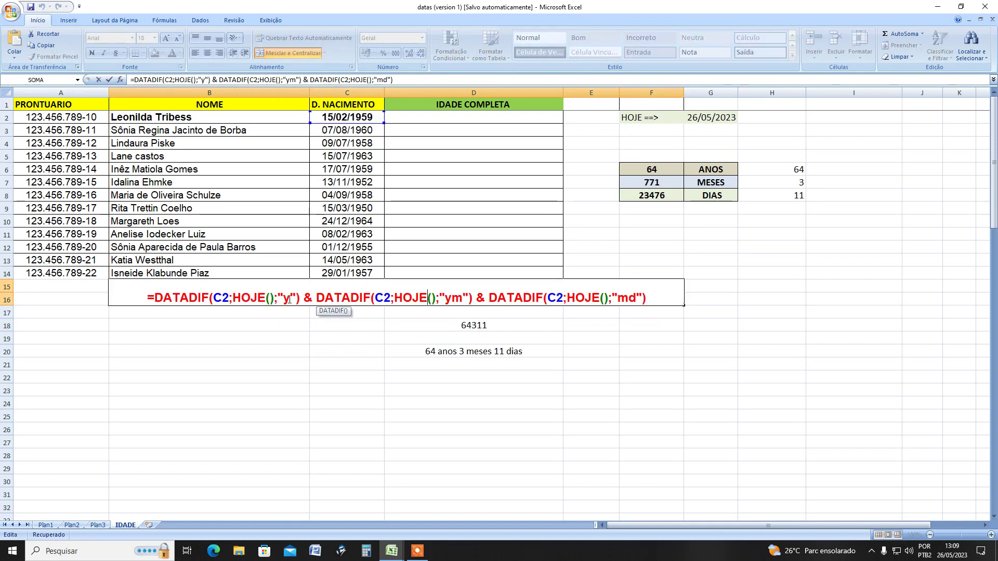
double_click(307, 298)
left_click(367, 367)
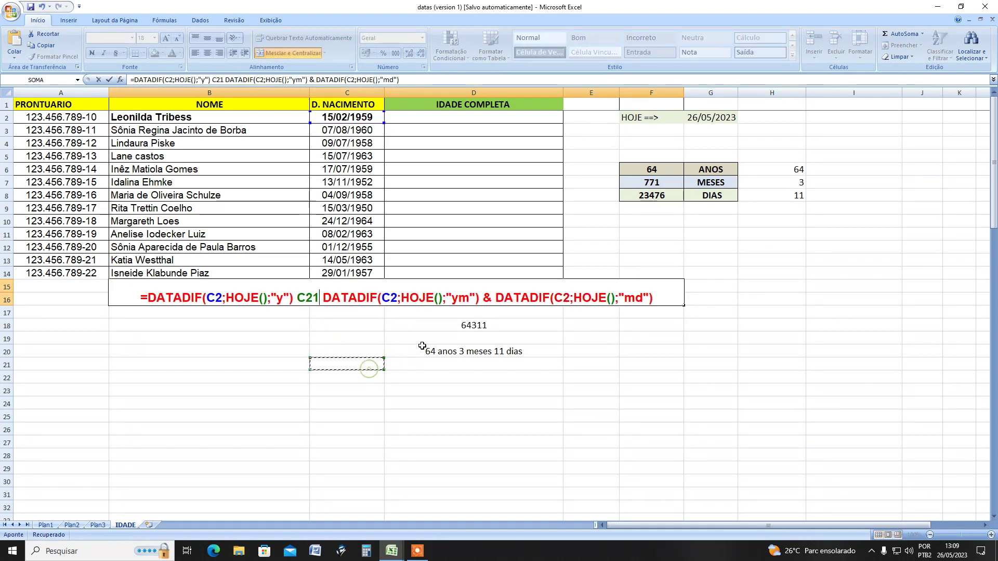
key("Escape")
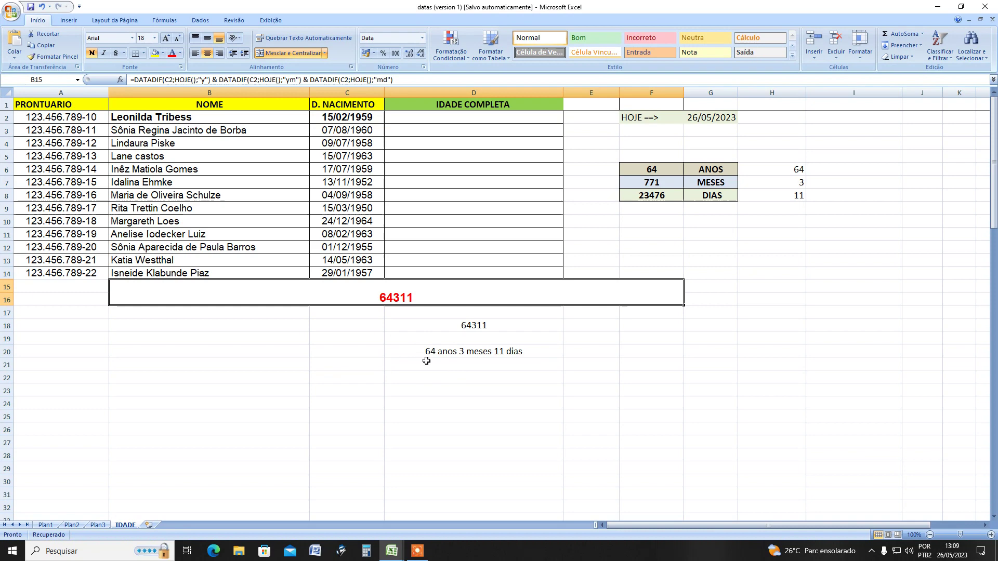
Step: Examine how the CONCATENAR formula in D18 and the & formula in the merged cell B15 join the DATADIF parts
left_click(450, 327)
double_click(450, 327)
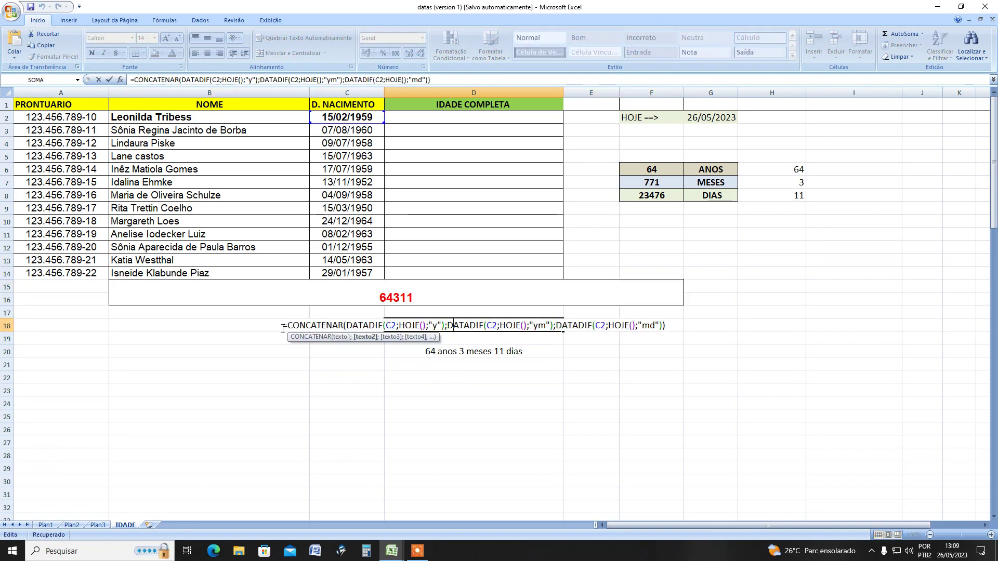
left_click_drag(283, 328, 344, 326)
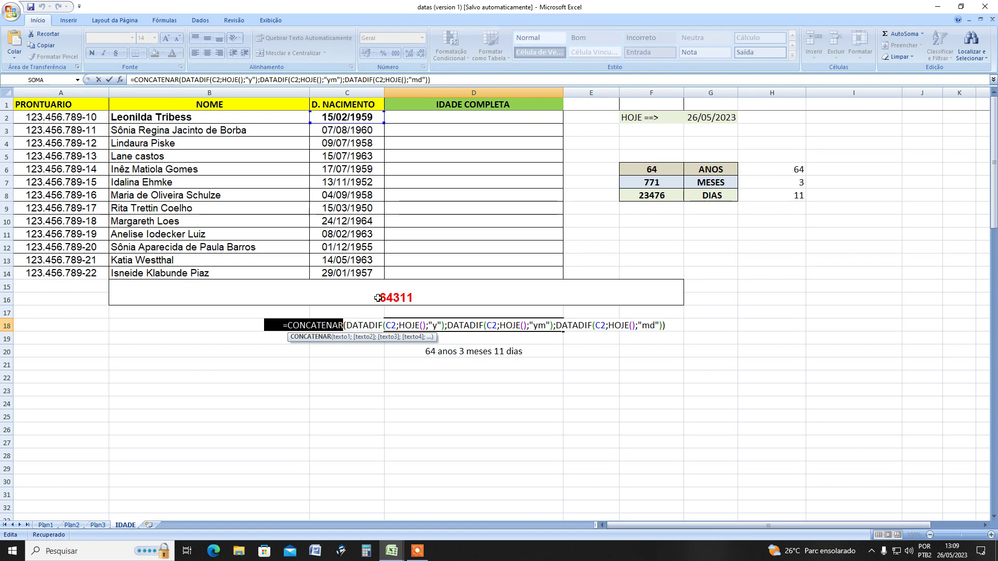
left_click(432, 299)
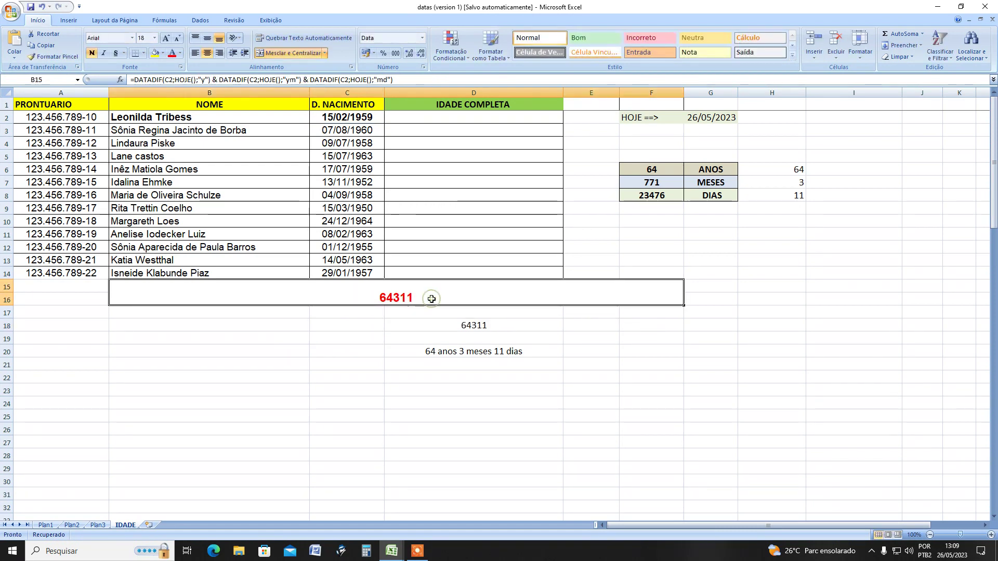
double_click(431, 299)
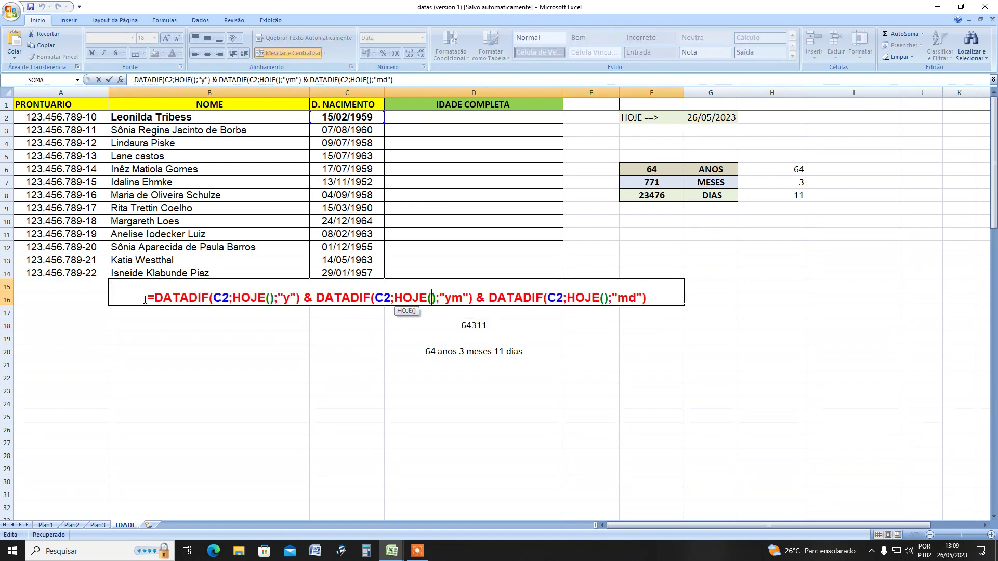
double_click(469, 327)
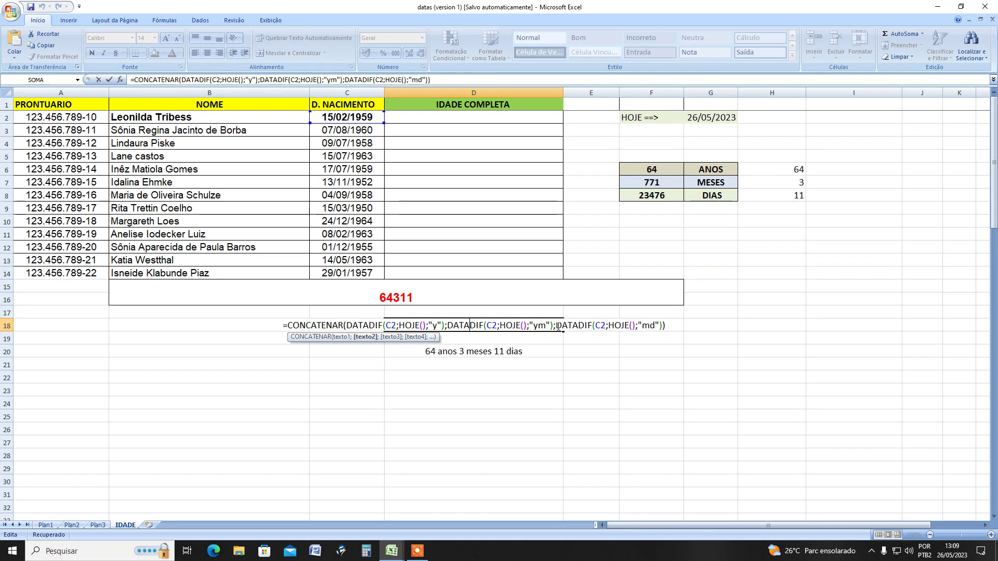
left_click(667, 325)
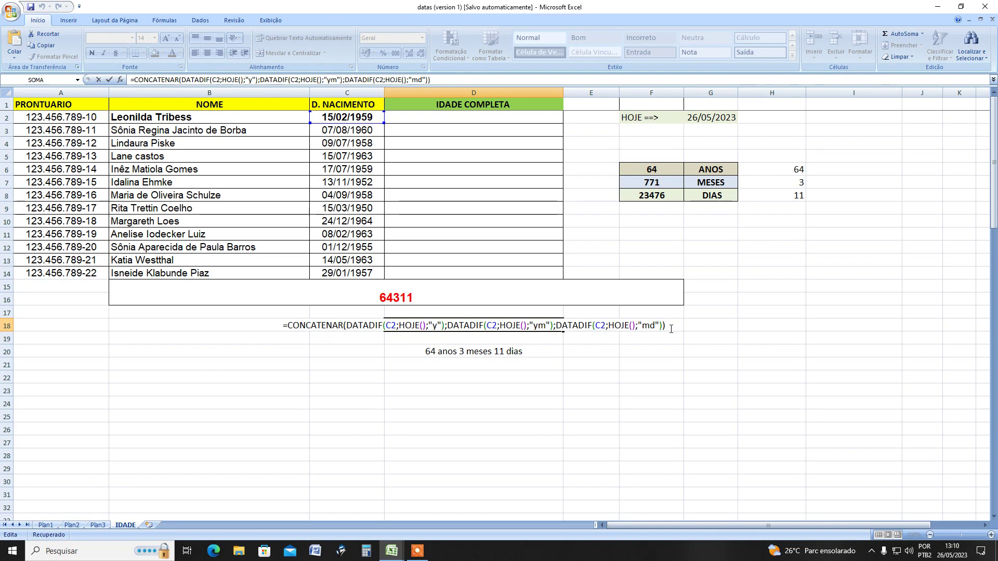
key("Return")
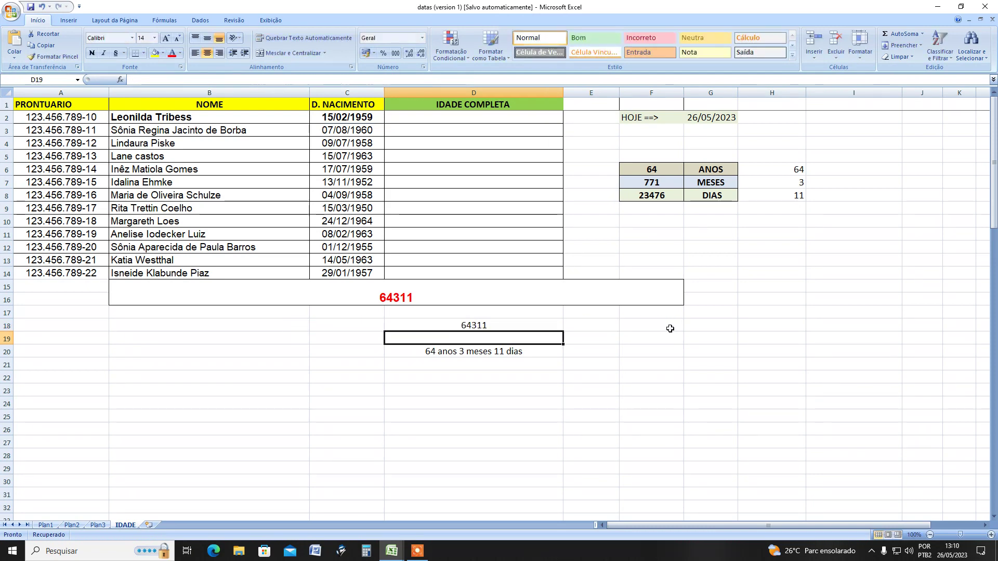
double_click(420, 301)
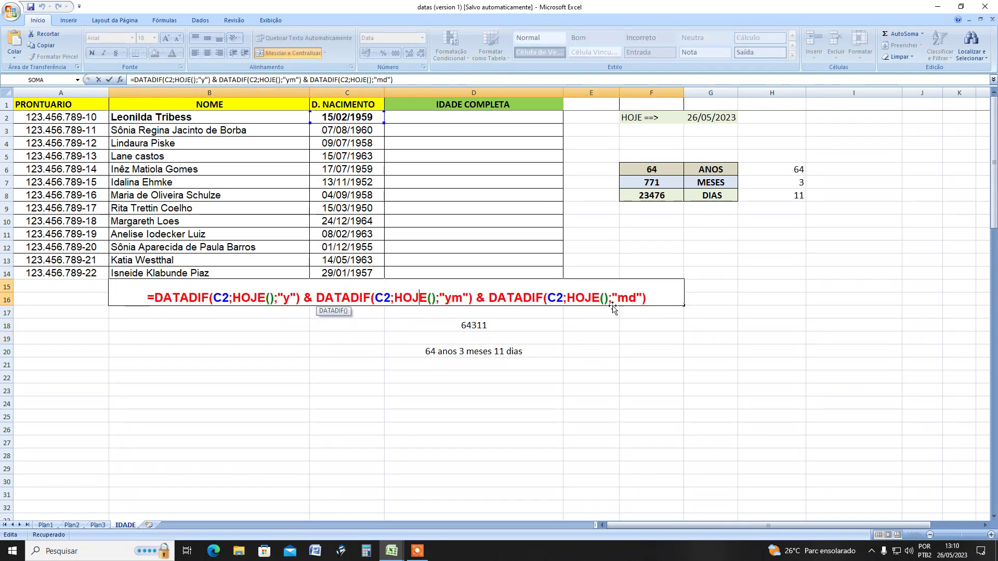
left_click(654, 300)
key("Return")
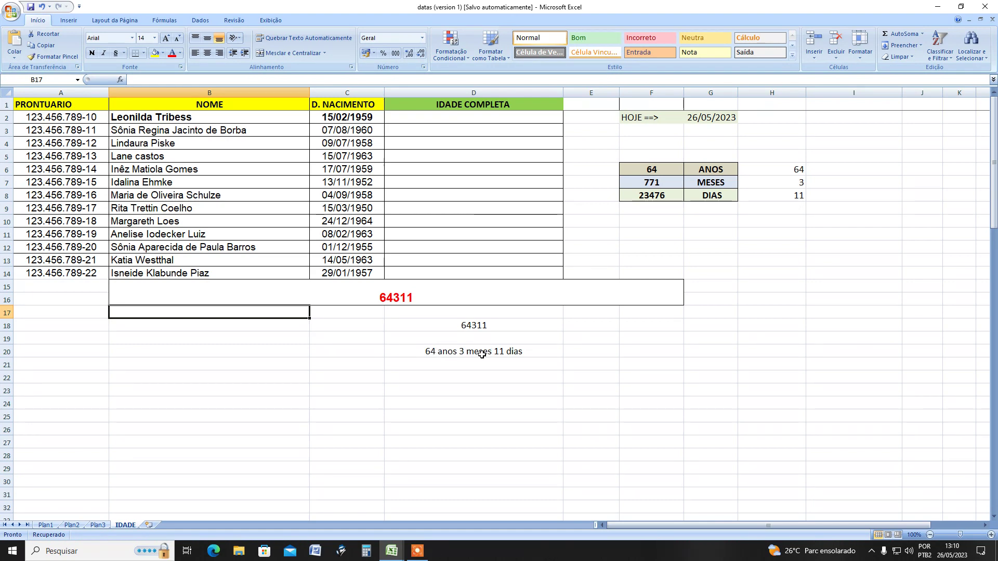
left_click(538, 427)
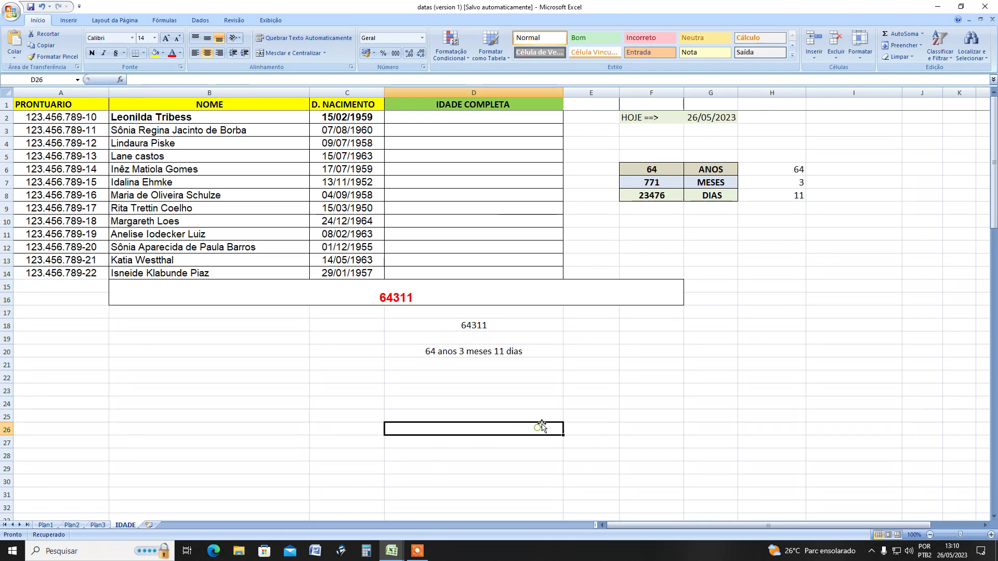
Step: Cut the formula in merged cell B15 down to =DATADIF(C2;HOJE();"y"), removing the joined "ym" and "md" parts
double_click(415, 299)
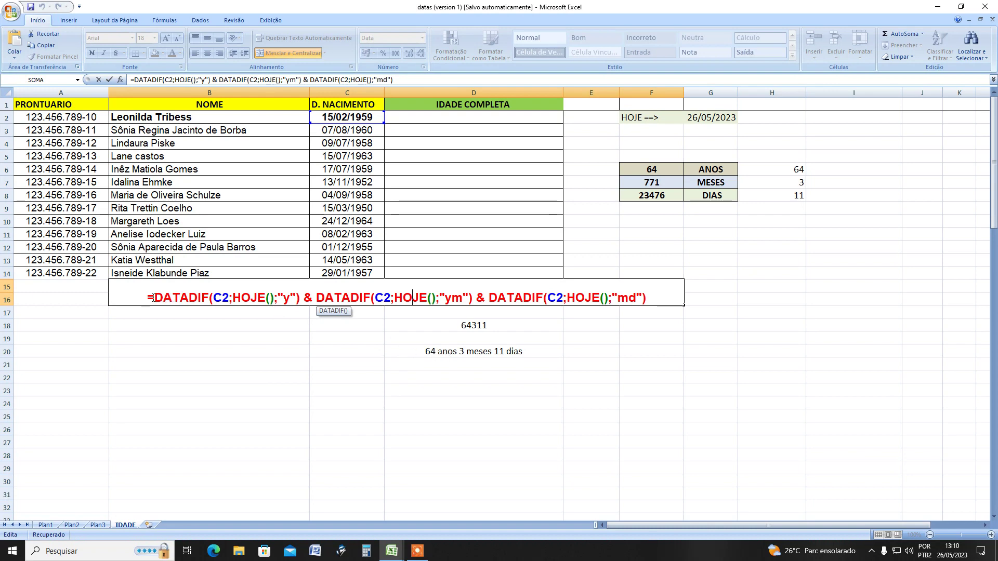
left_click_drag(150, 298, 300, 298)
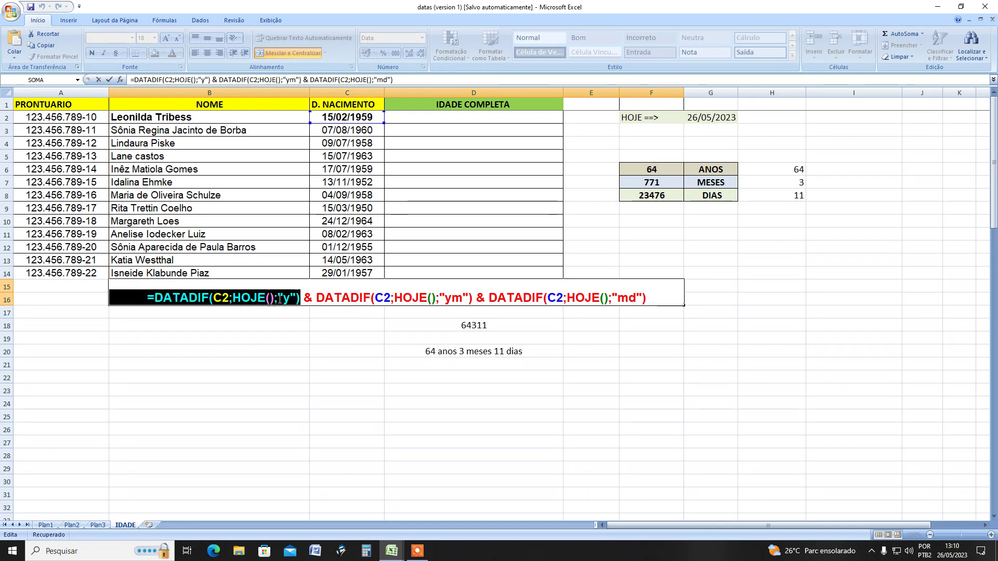
left_click(306, 300)
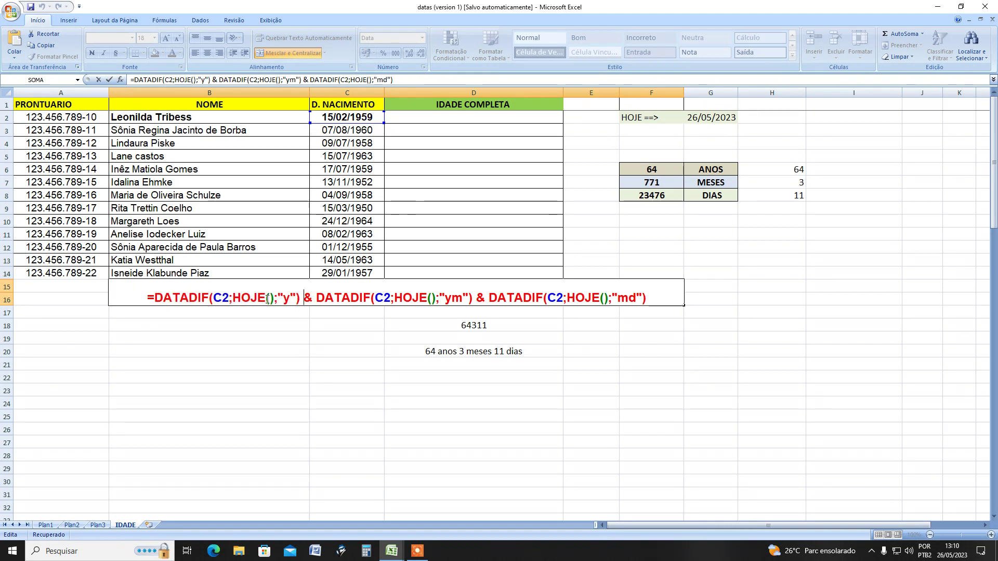
left_click_drag(304, 299, 647, 299)
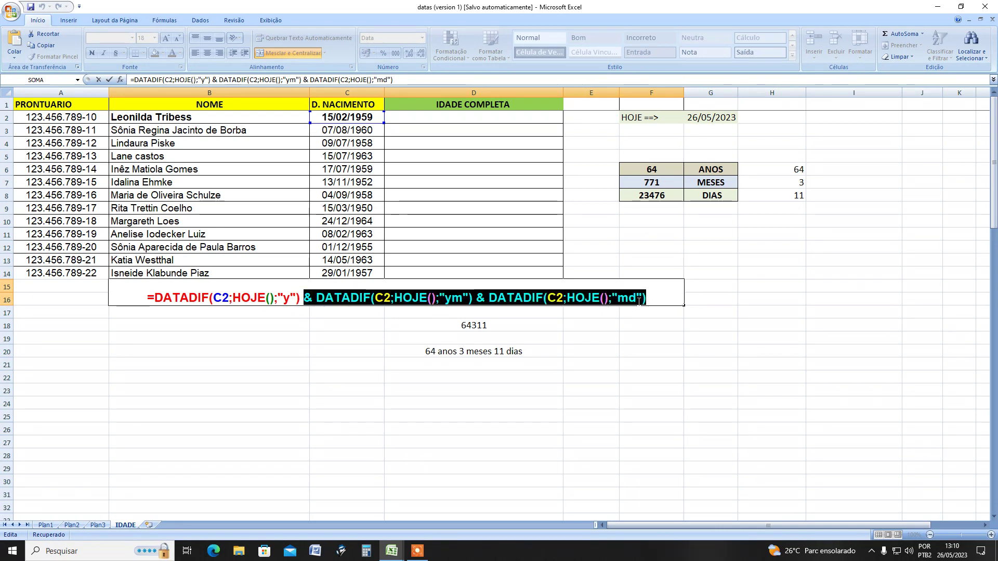
key("BackSpace")
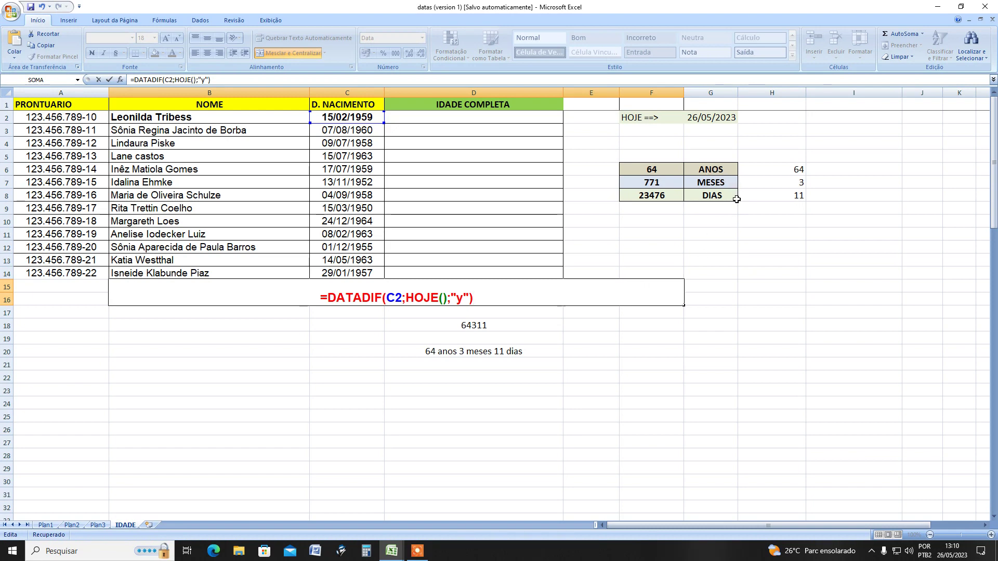
Step: Turn the DATADIF formulas in H6, H7 and H8 into plain text by removing their leading equals signs
double_click(786, 169)
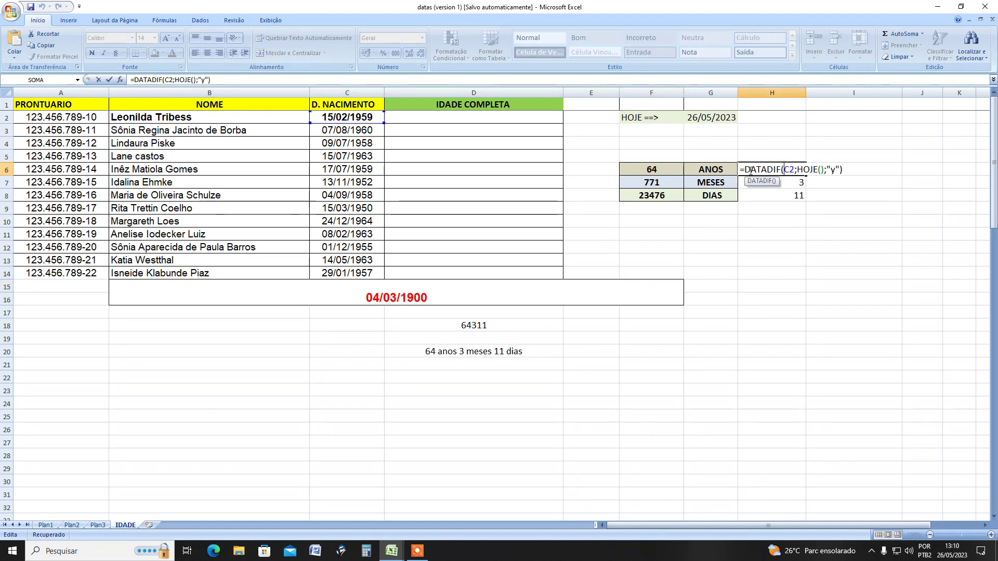
left_click(745, 170)
key("BackSpace")
key("Return")
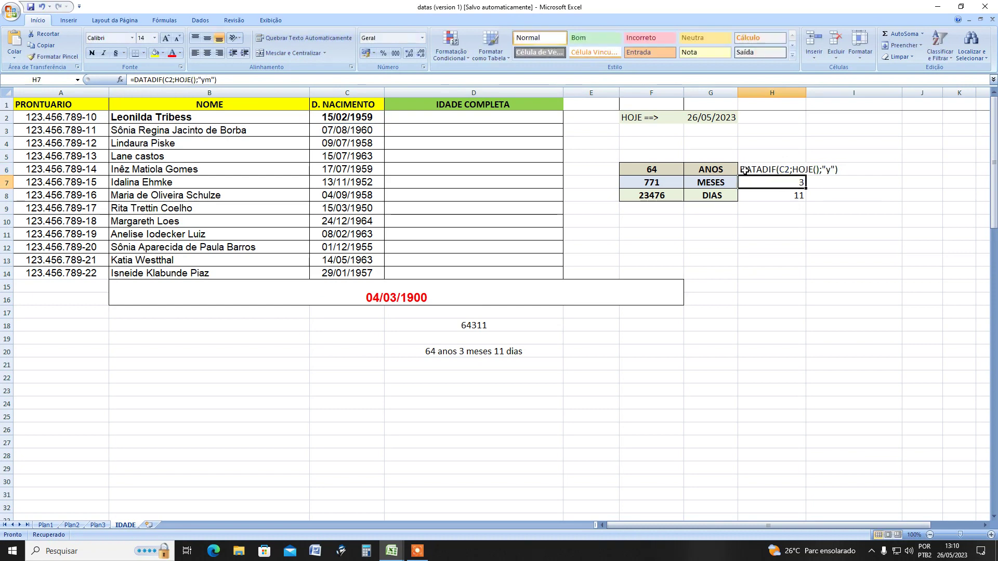
double_click(778, 184)
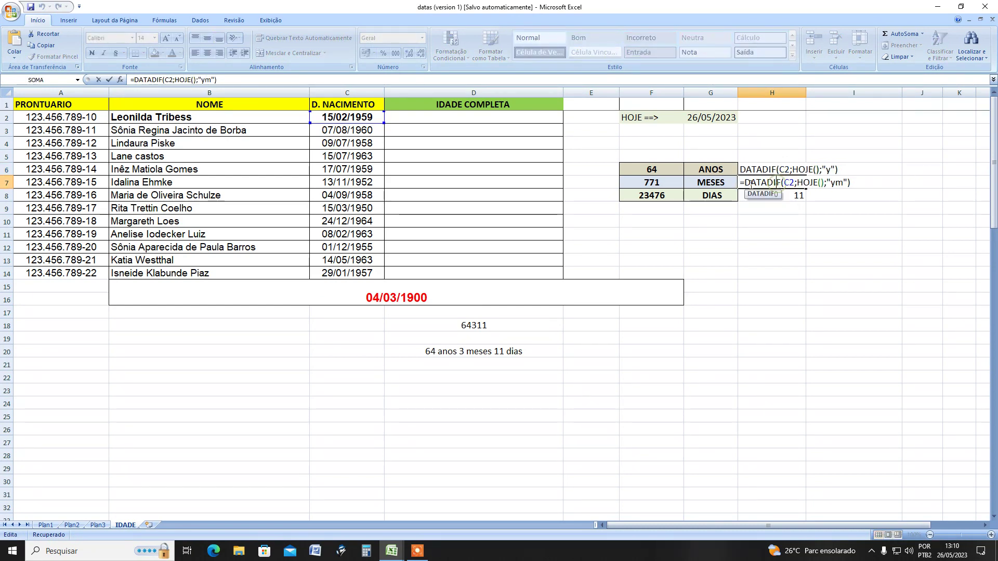
left_click(745, 184)
key("BackSpace")
key("Return")
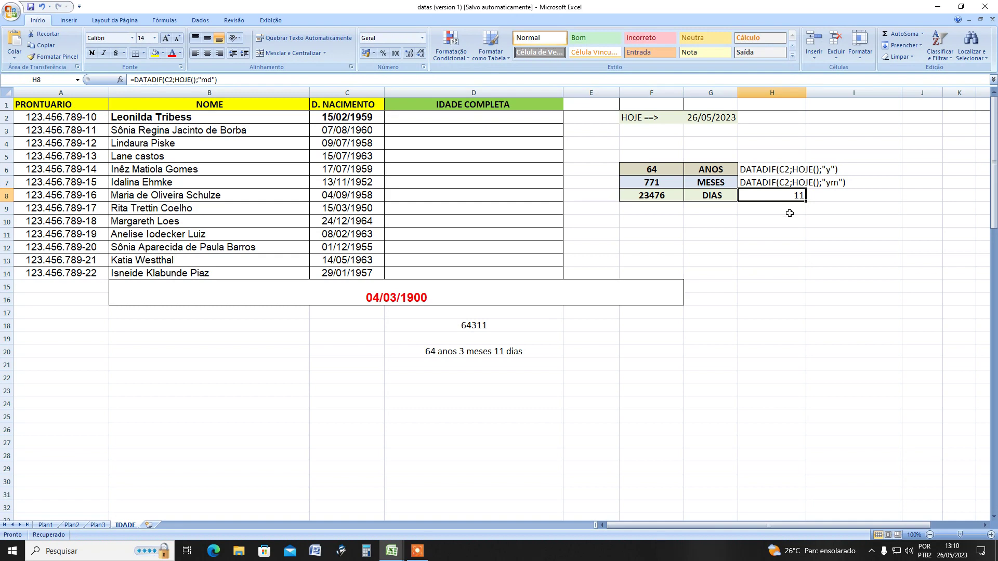
double_click(787, 198)
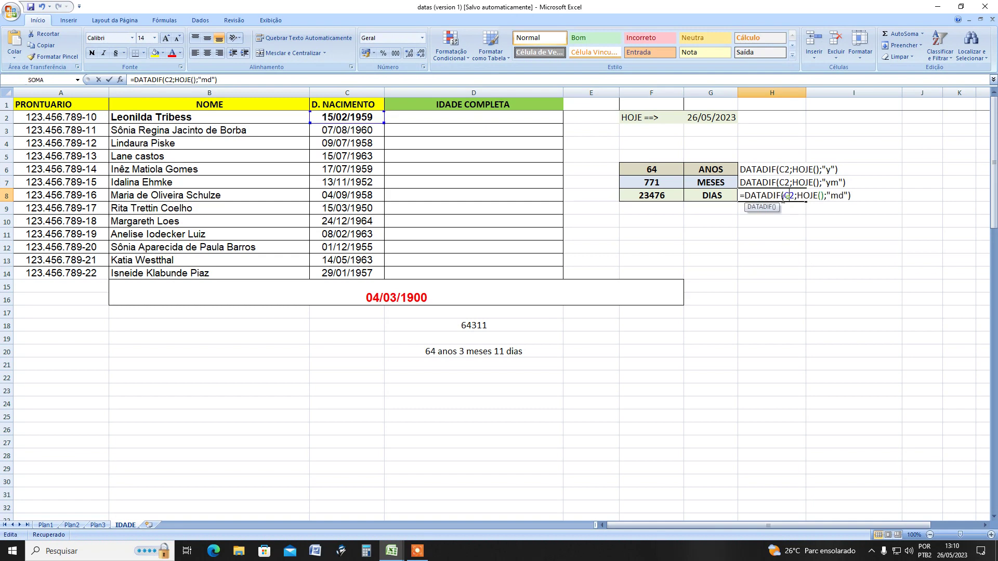
left_click(747, 197)
key("BackSpace")
left_click(891, 259)
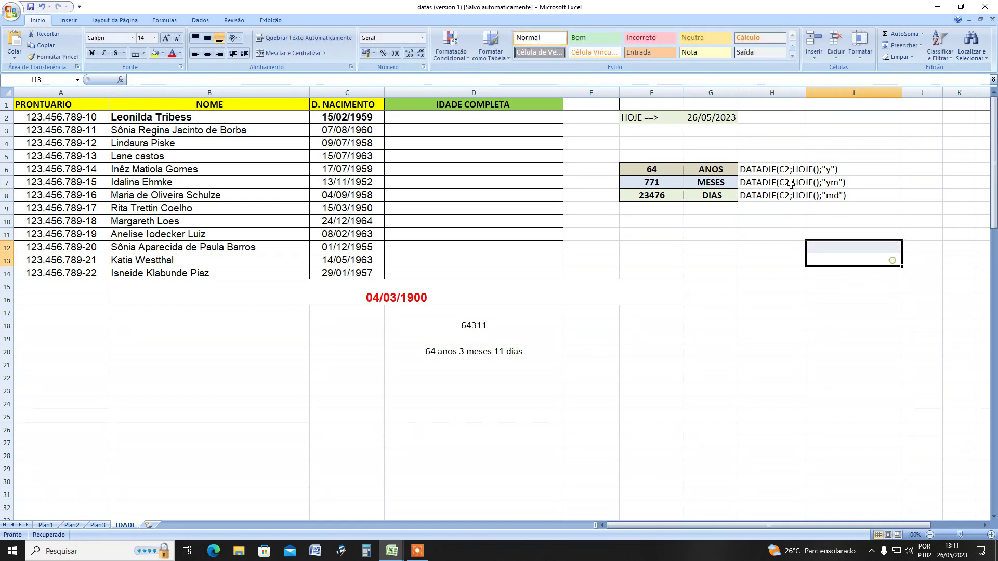
Step: Format the range H6:I8 with font size 14 and a light red fill colour
left_click_drag(743, 166, 834, 194)
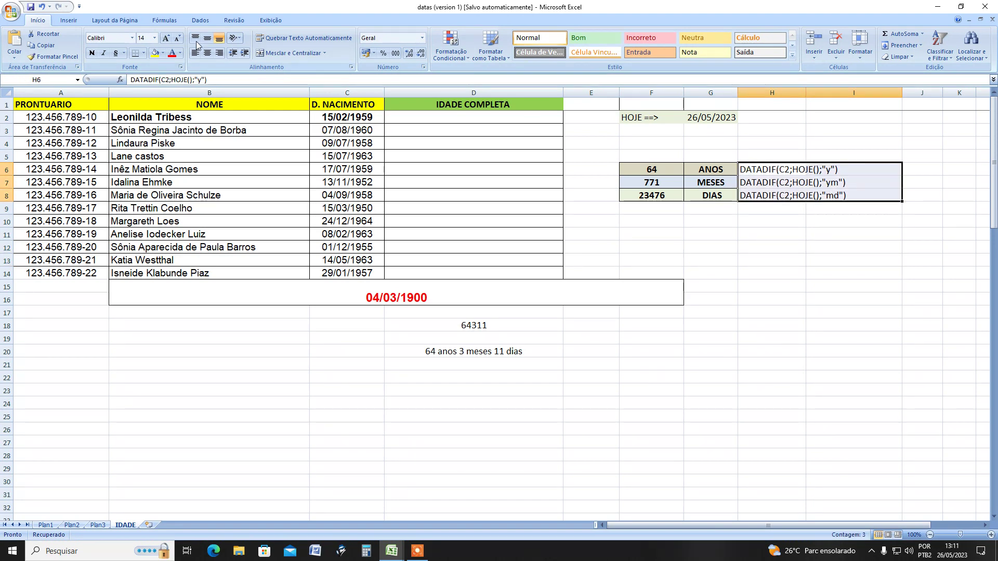
left_click(154, 37)
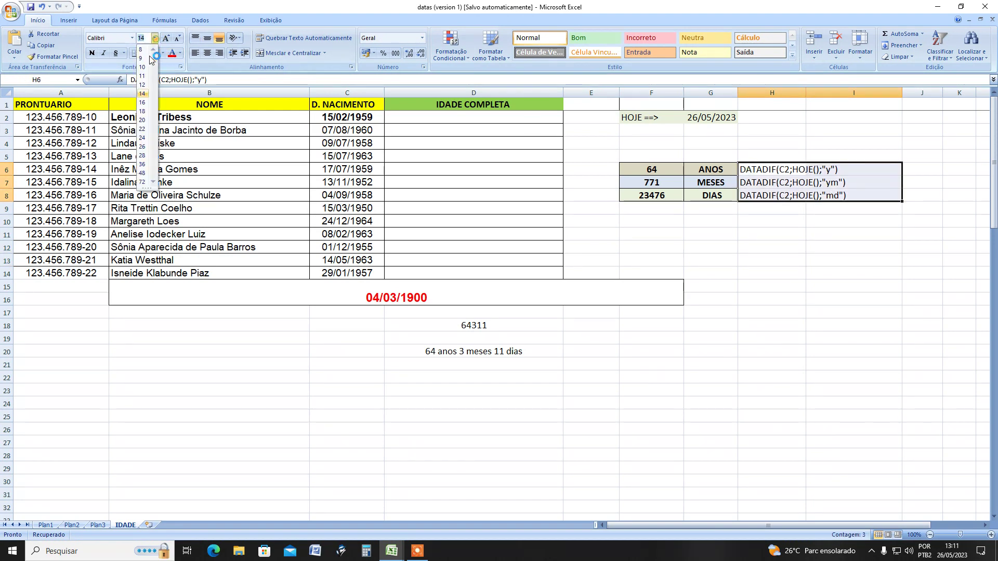
left_click(144, 94)
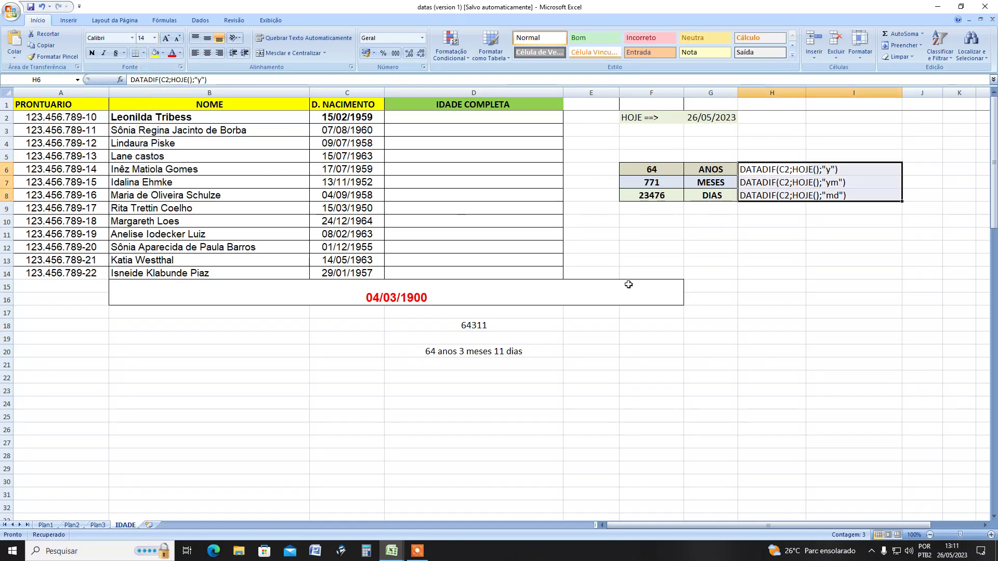
left_click(163, 53)
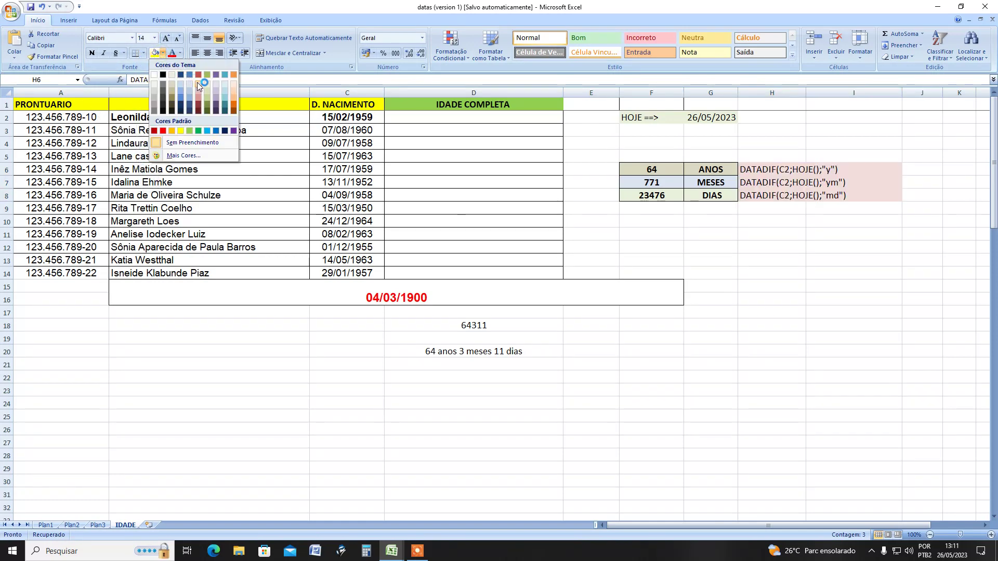
left_click(197, 82)
left_click(785, 338)
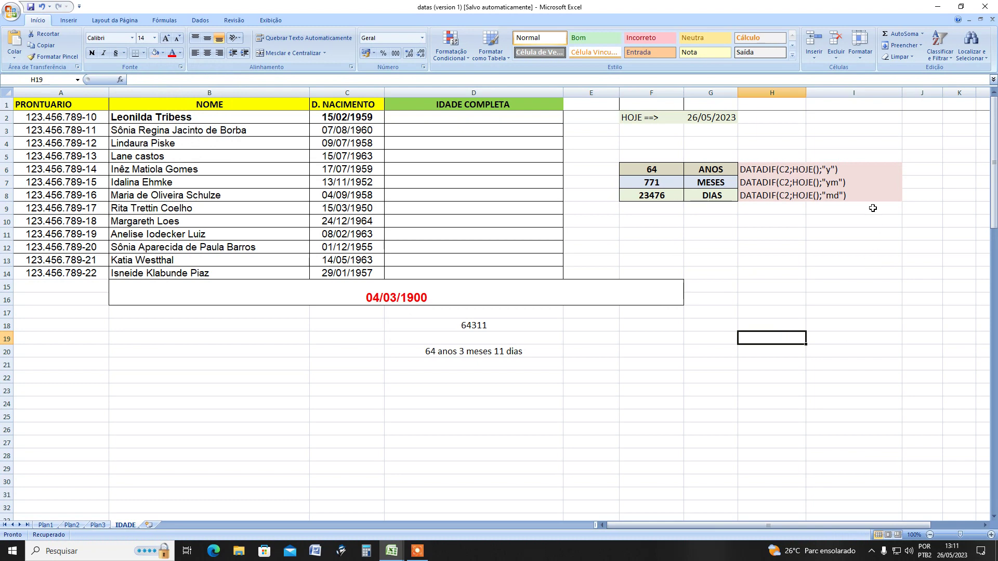
Step: Erase the DATADIF formula in merged cell B15 and begin a new formula there with =CONCATENAR(
double_click(439, 298)
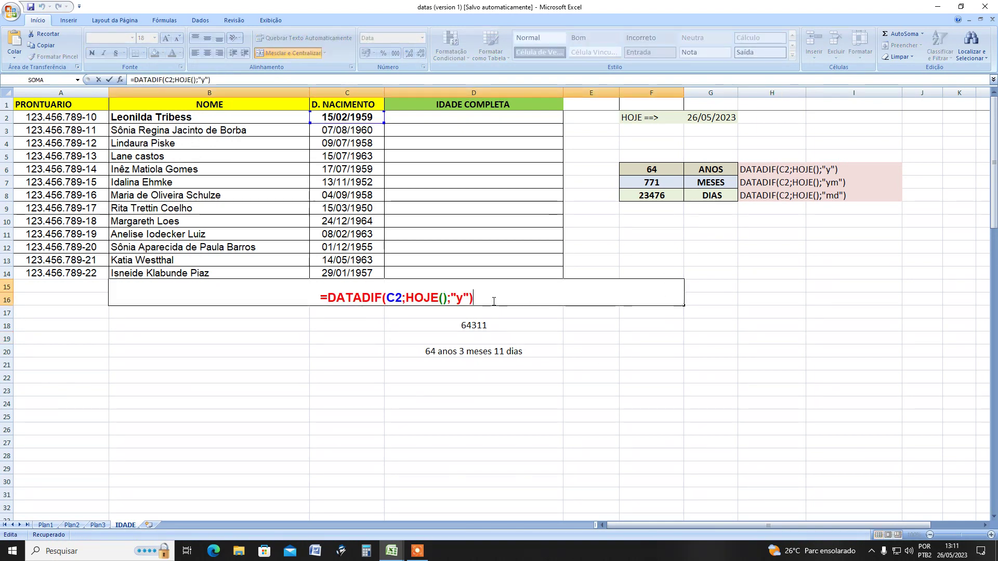
key("Return")
left_click(440, 298)
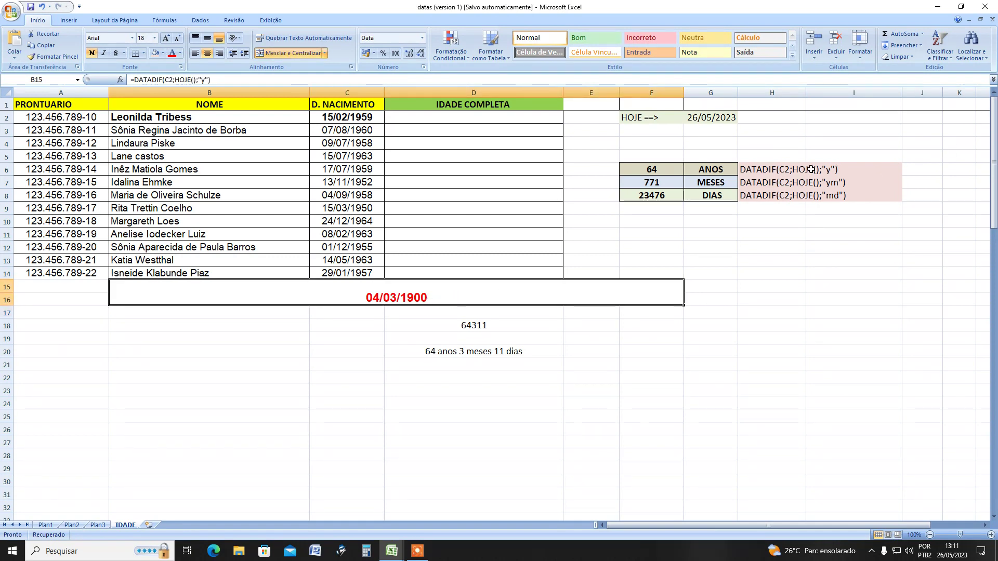
double_click(450, 300)
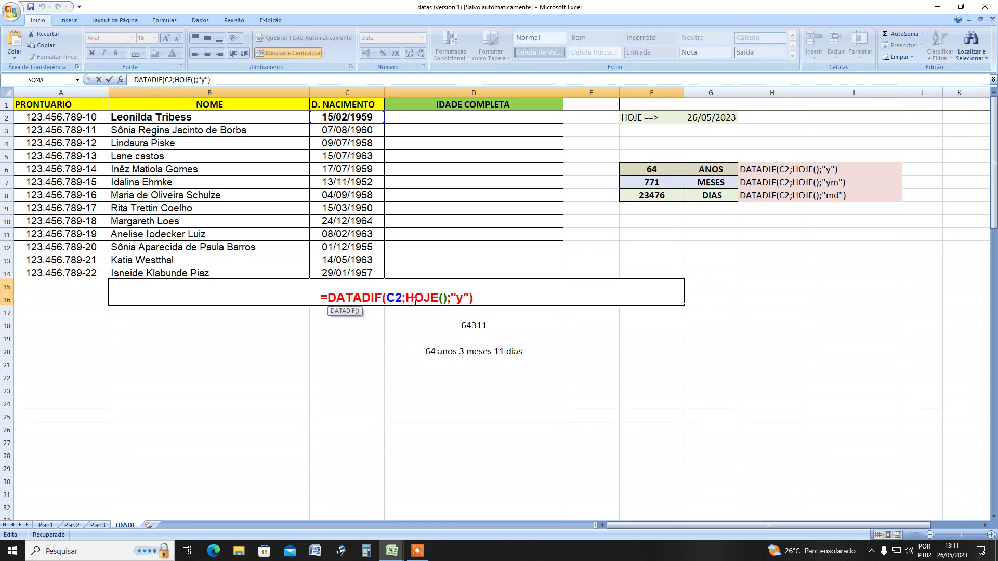
left_click(497, 301)
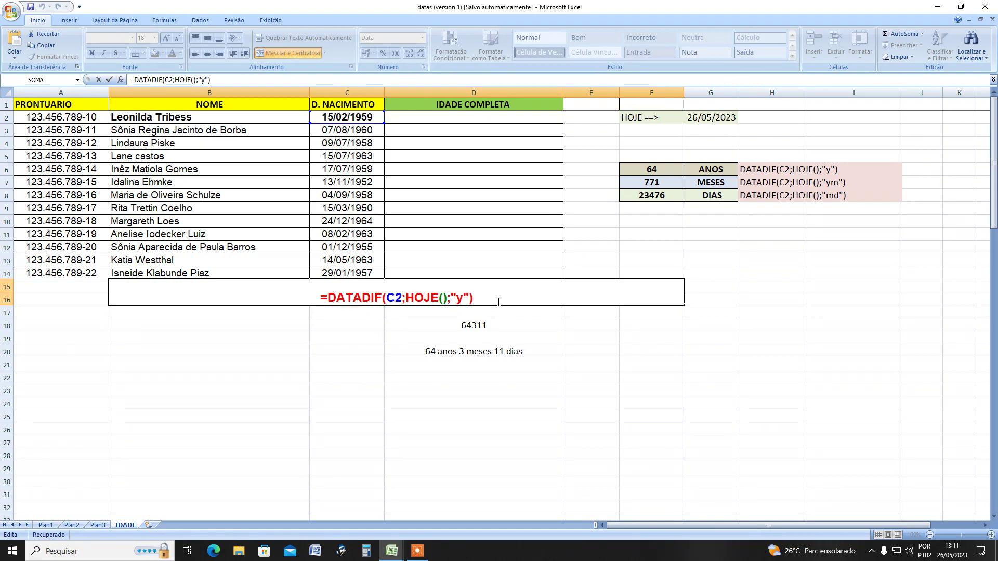
key("BackSpace")
key("BackSpace")
key("BackSpace")
key("BackSpace")
key("BackSpace")
key("BackSpace")
key("BackSpace")
key("BackSpace")
key("BackSpace")
key("BackSpace")
key("BackSpace")
key("BackSpace")
key("BackSpace")
key("BackSpace")
key("BackSpace")
key("BackSpace")
key("BackSpace")
key("BackSpace")
key("BackSpace")
key("BackSpace")
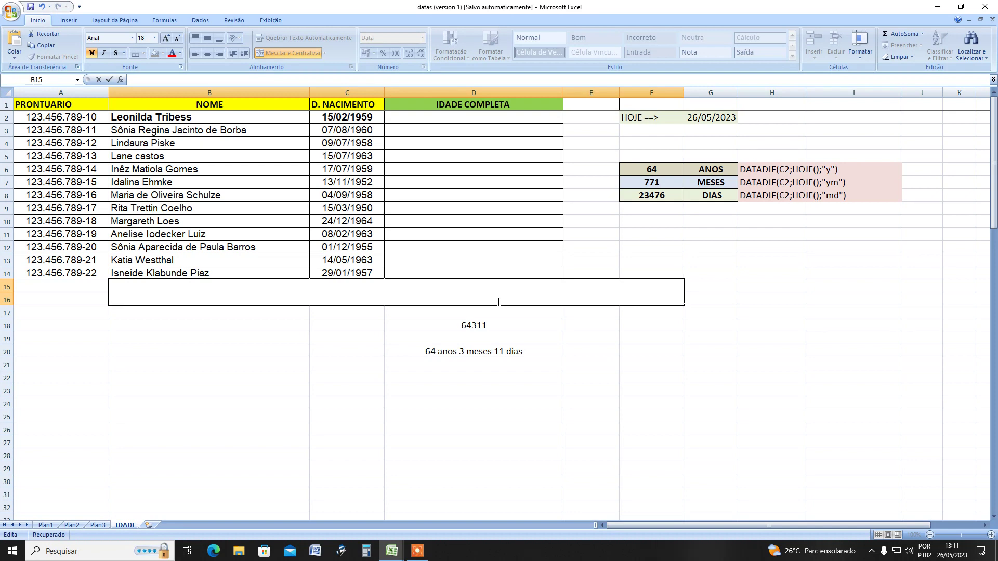
type("=con")
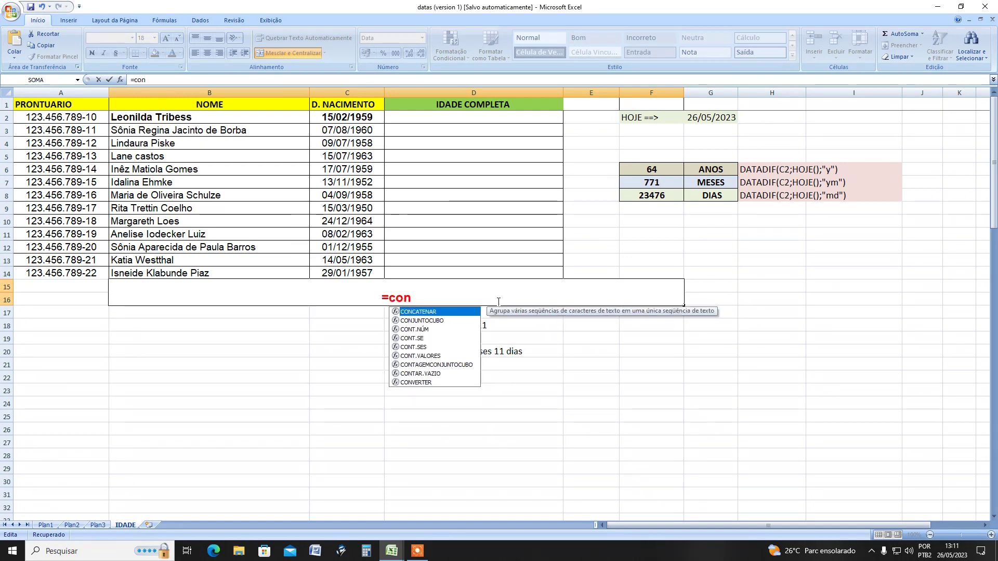
double_click(398, 312)
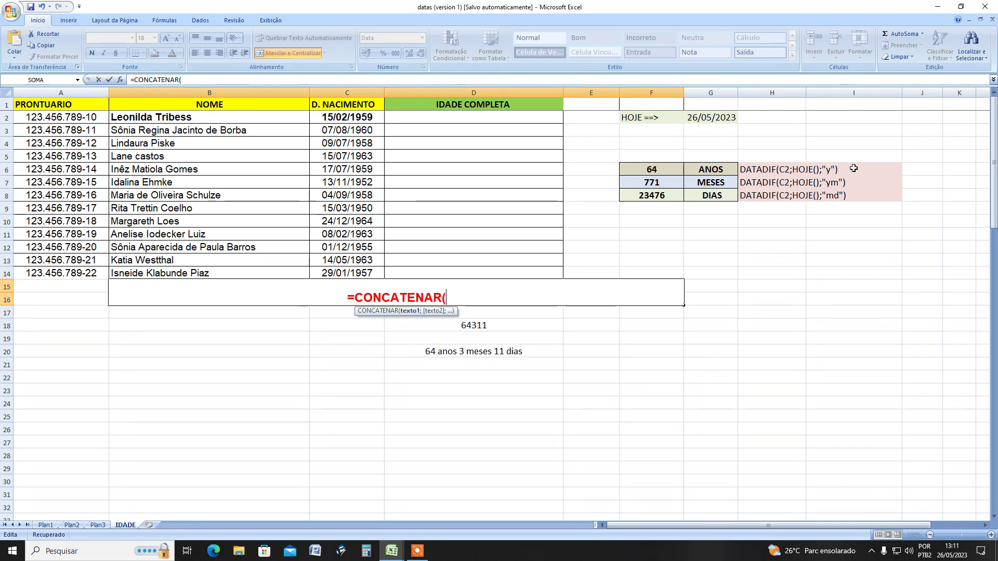
left_click(779, 170)
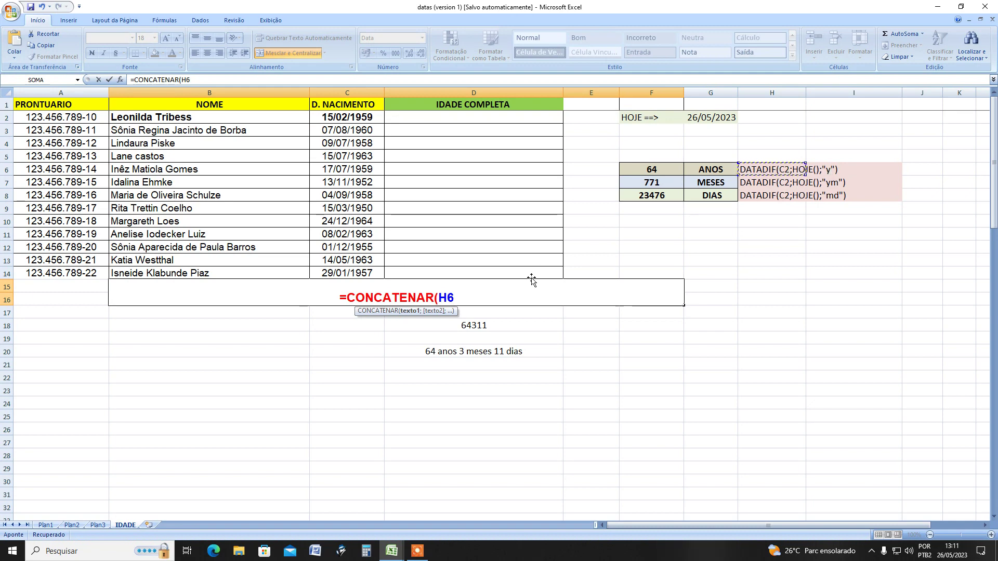
key("BackSpace")
key("BackSpace")
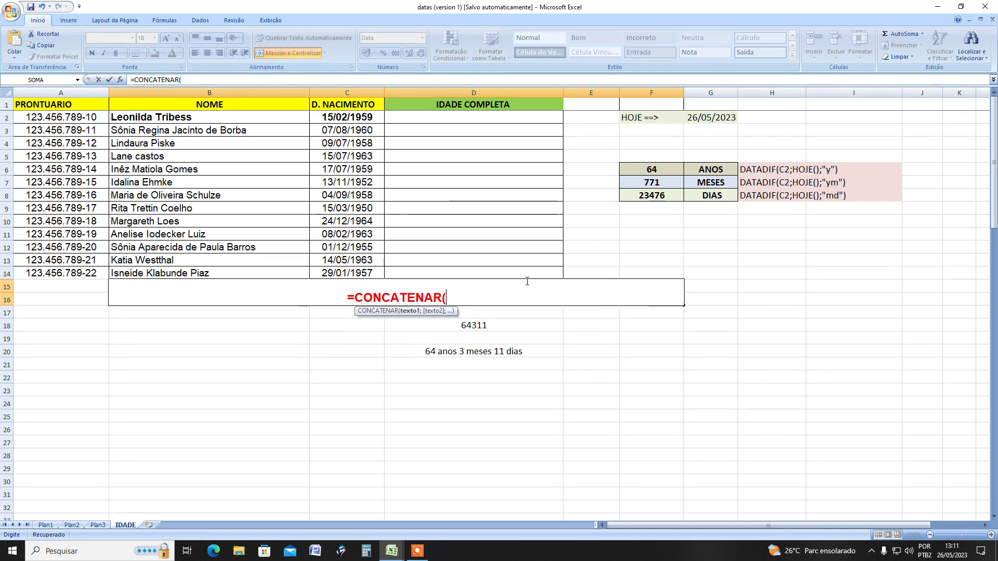
Step: Try to enter the years part in the B15 formula as =CONCATENAR(datadif(c2;HOJE()"y")
type("d")
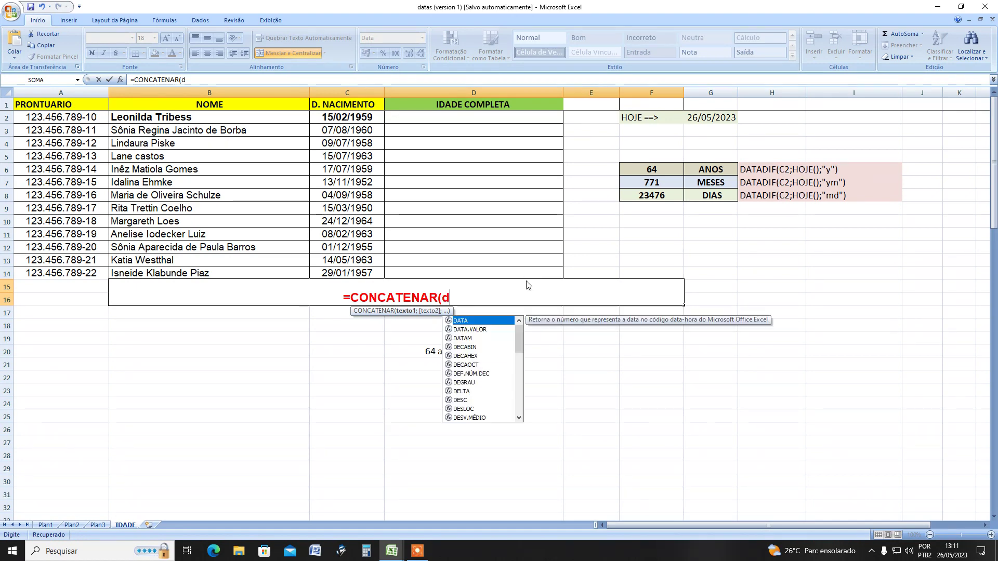
type("atadif")
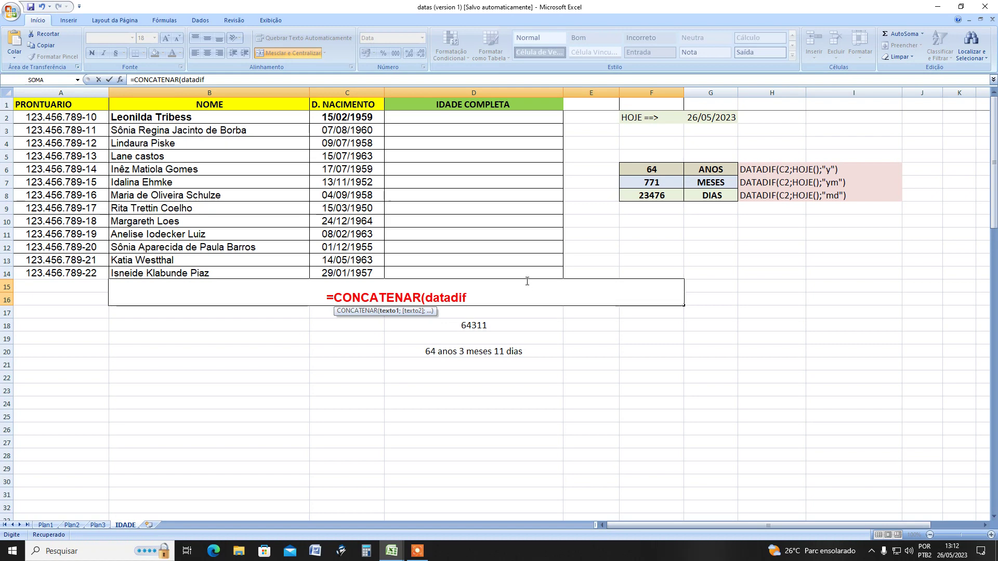
type("(c2")
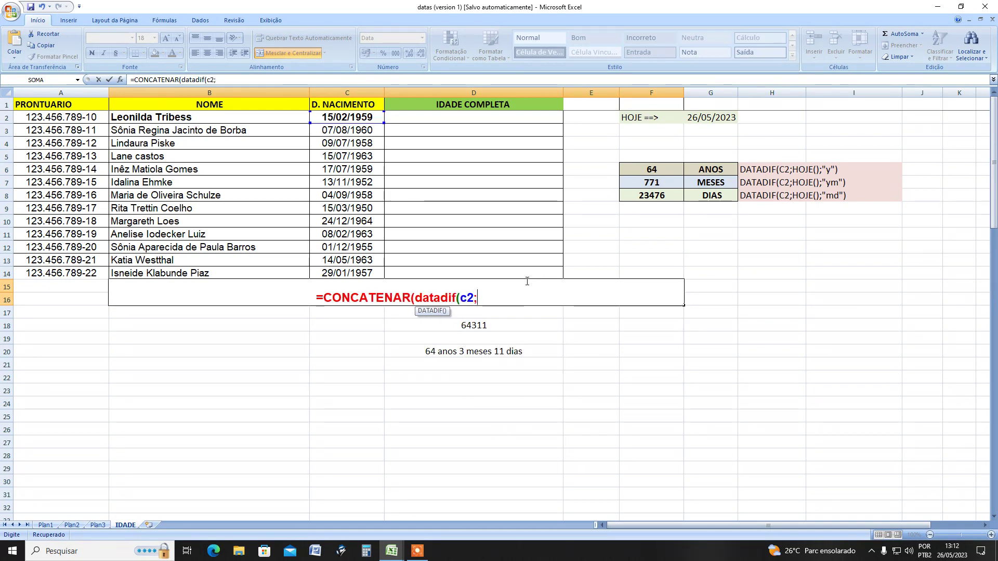
type(";ho")
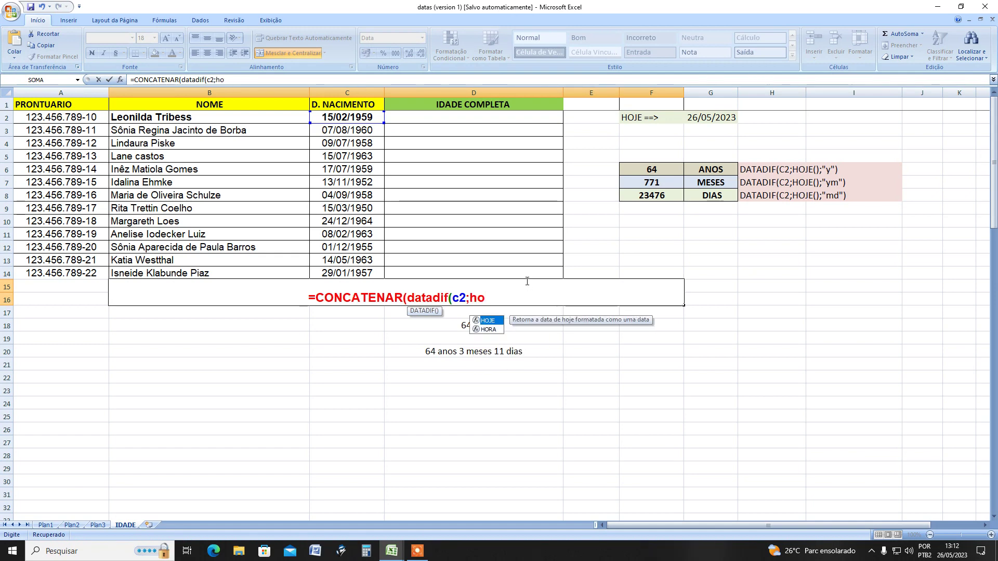
key("Tab")
type(")")
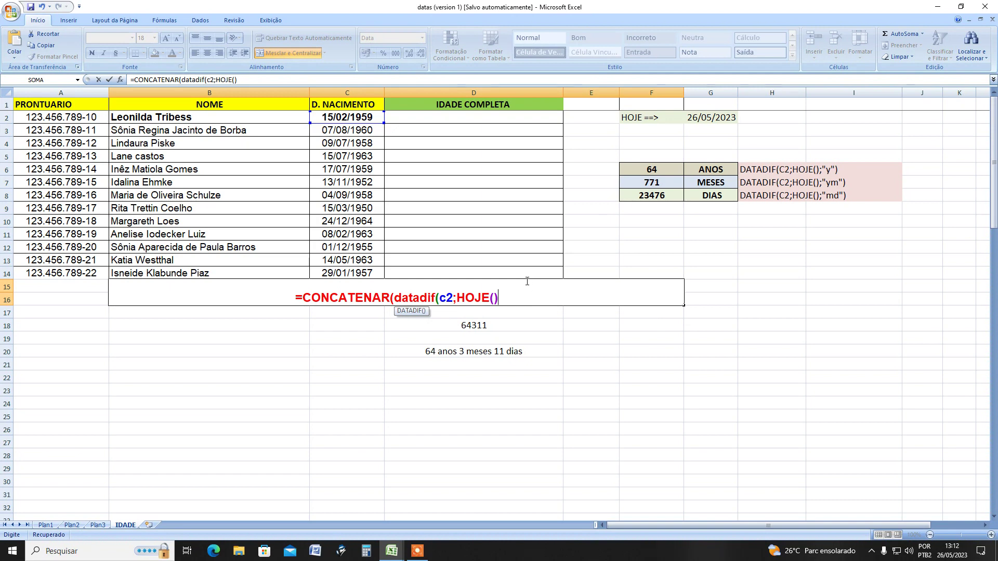
type("\"y")
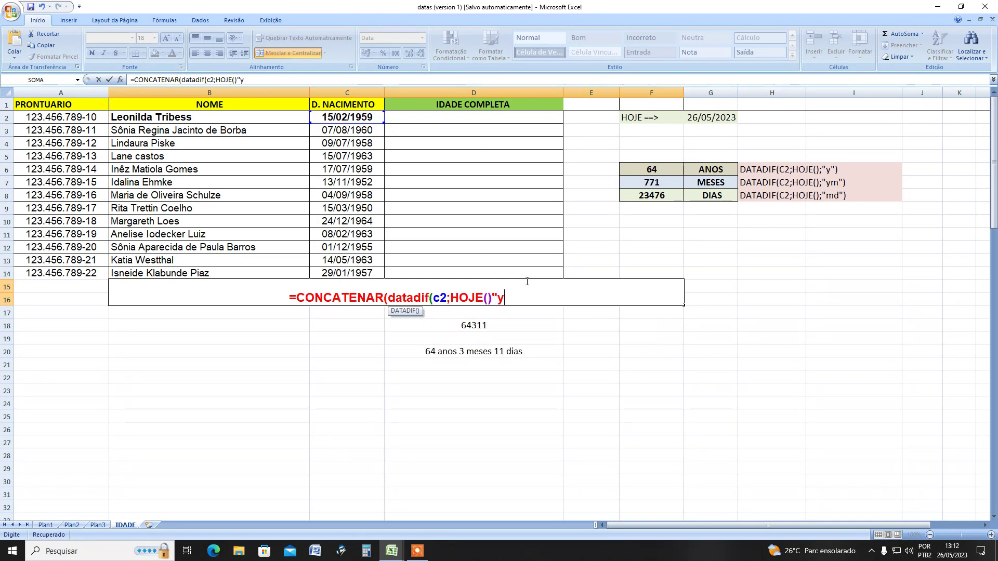
type("\"")
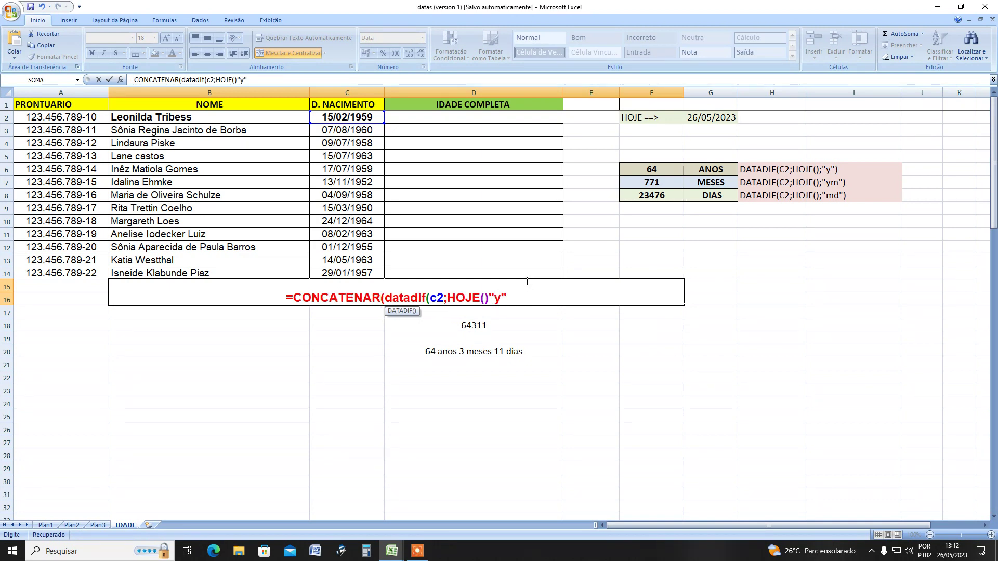
type(")")
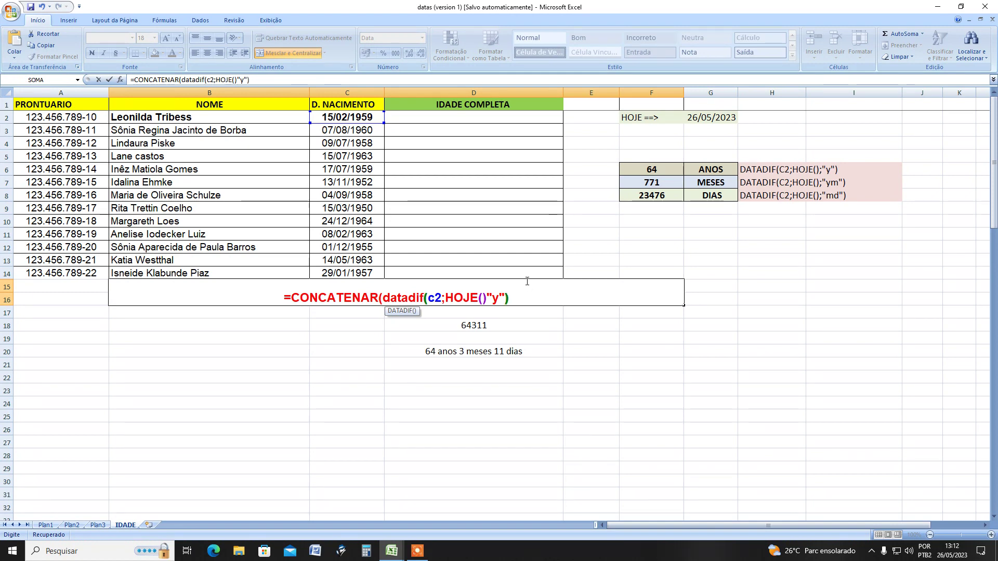
key("Return")
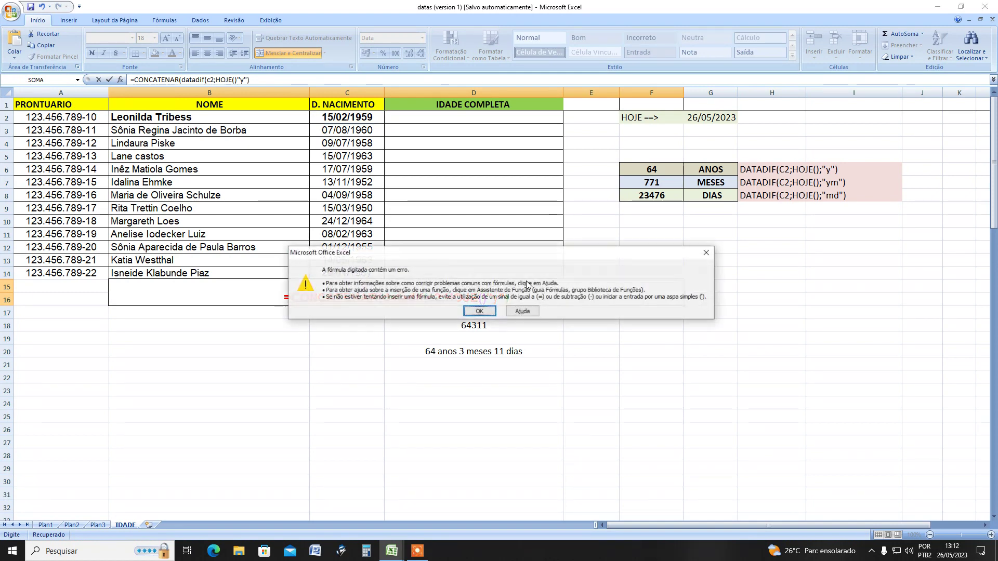
left_click(478, 312)
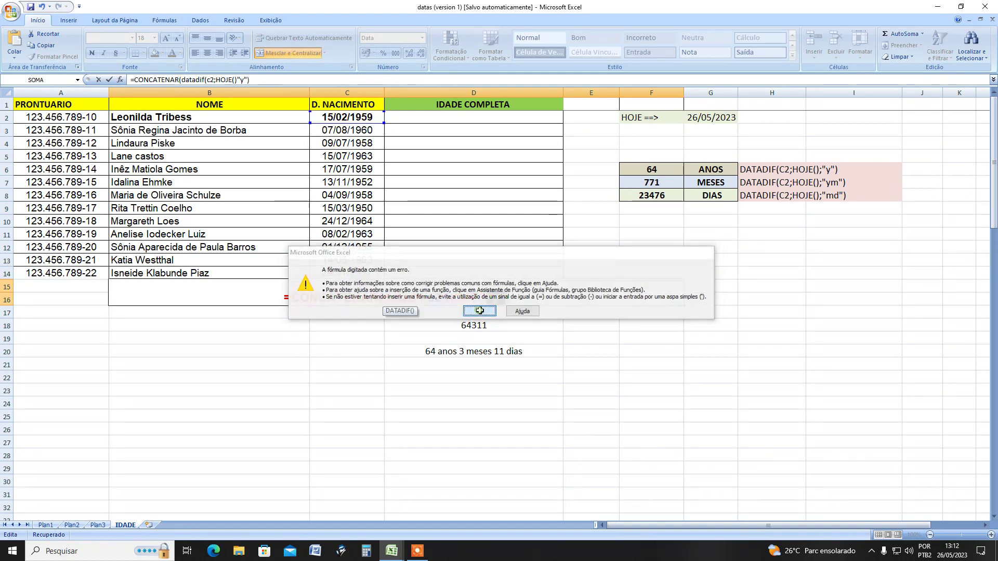
Step: Erase the DATADIF arguments from the B15 formula, cutting it back to =CONCATENAR(datadif
left_click(519, 300)
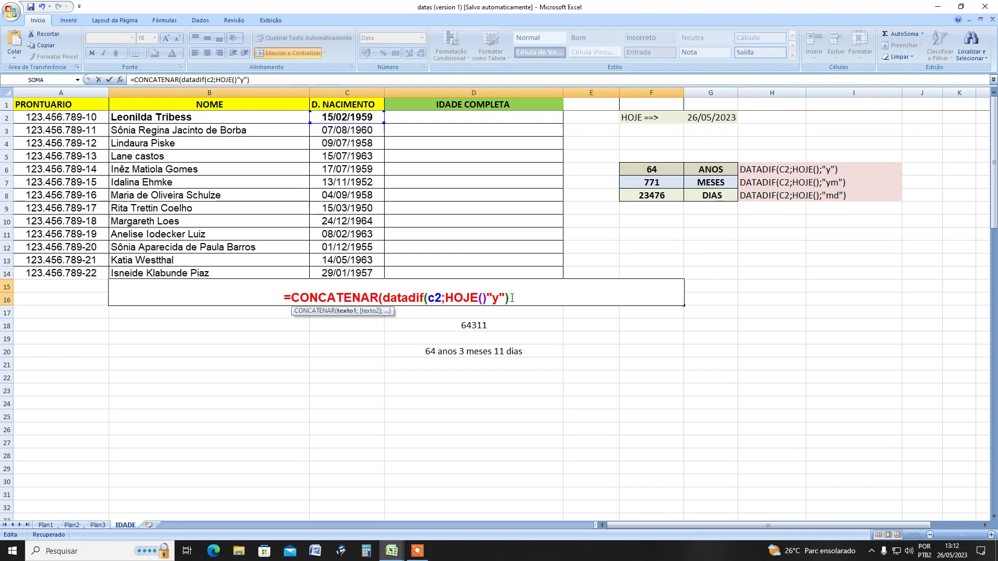
key("Left")
key("Left")
key("Left")
key("Left")
key("Left")
key("Left")
key("Left")
key("Left")
key("Left")
key("Left")
key("Left")
key("Left")
key("Left")
key("Left")
key("Left")
key("Left")
key("Left")
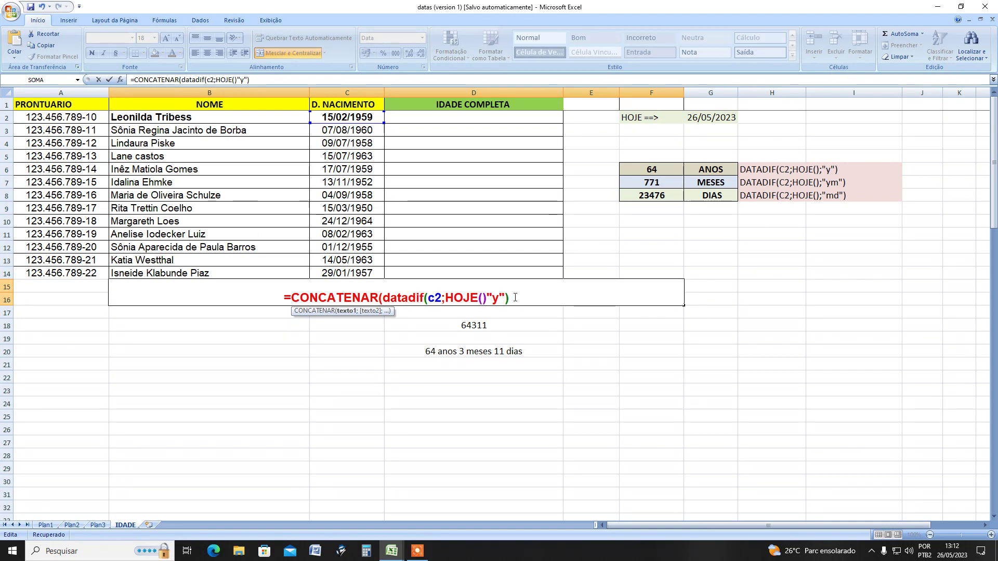
key("End")
key("BackSpace")
key("BackSpace")
key("BackSpace")
key("BackSpace")
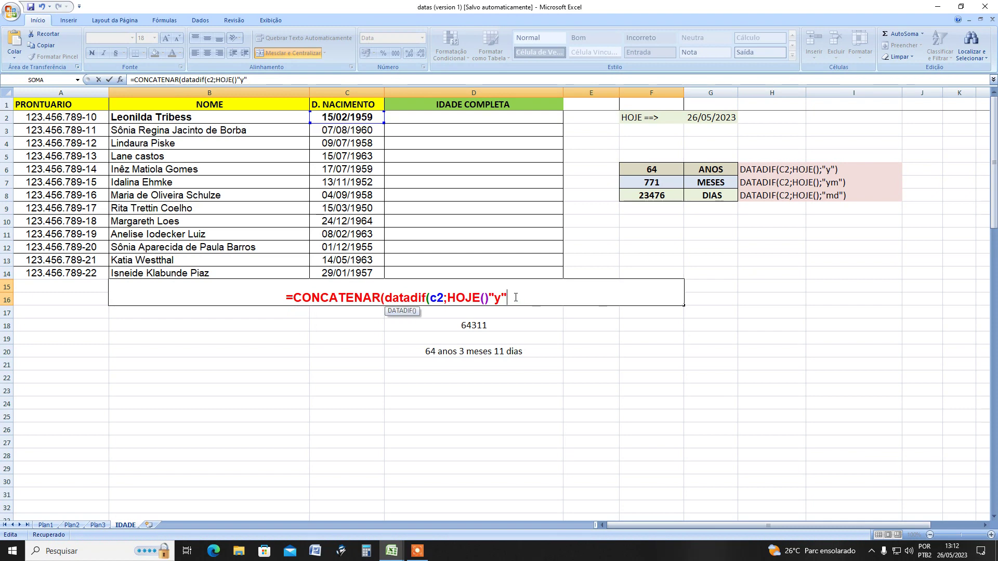
key("BackSpace")
key("BackSpace")
key("BackSpace")
key("BackSpace")
key("BackSpace")
key("BackSpace")
key("BackSpace")
key("BackSpace")
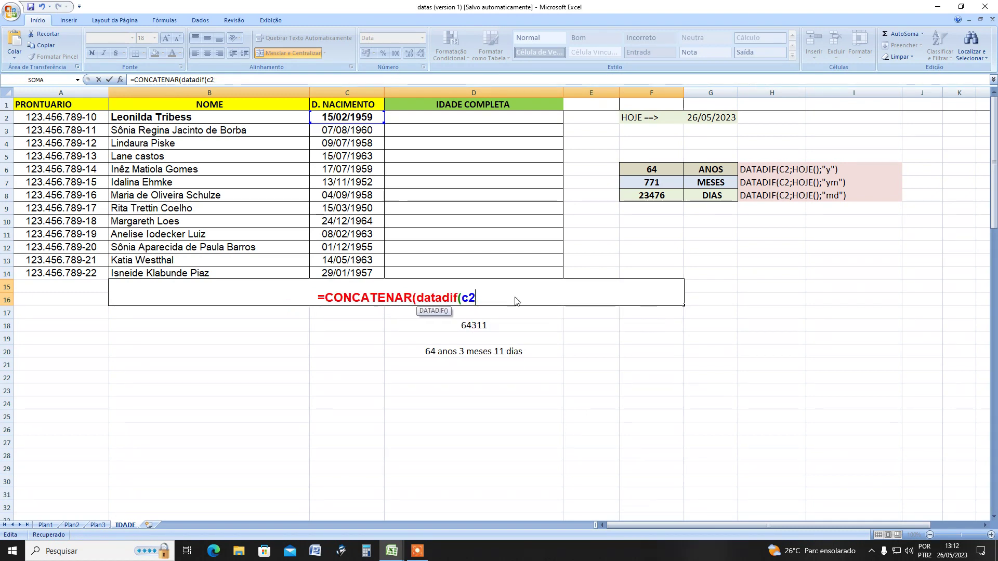
key("BackSpace")
key("BackSpace")
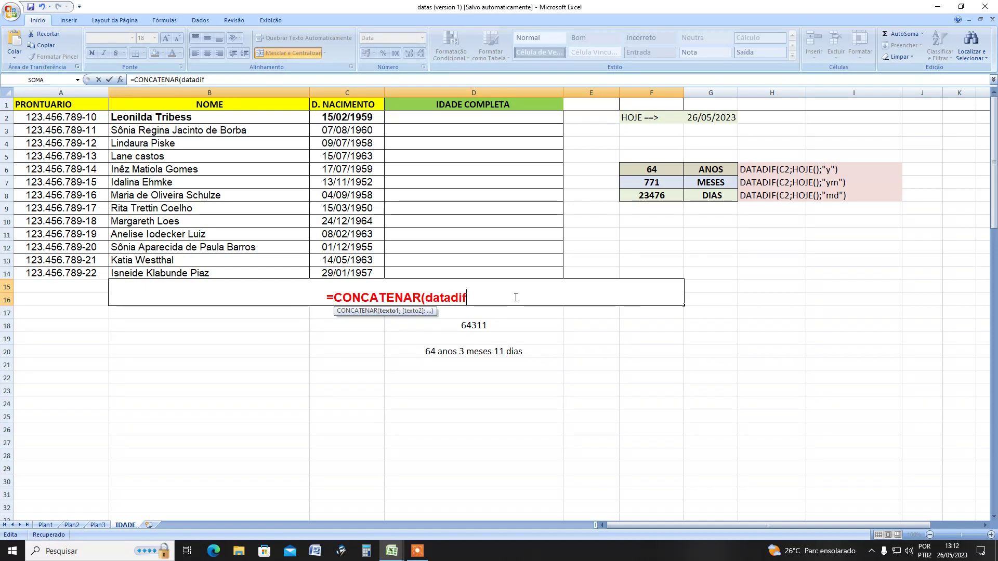
Step: Complete the B15 formula as =CONCATENAR(datadif(C2;HOJE();"y")), accepting the proposed correction for the final closing parenthesis
type("(")
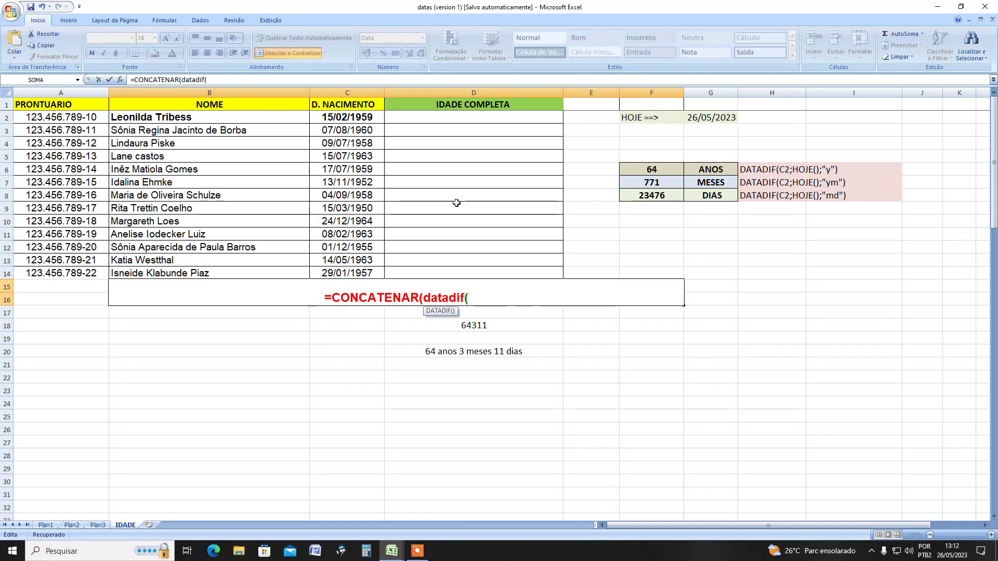
left_click(370, 118)
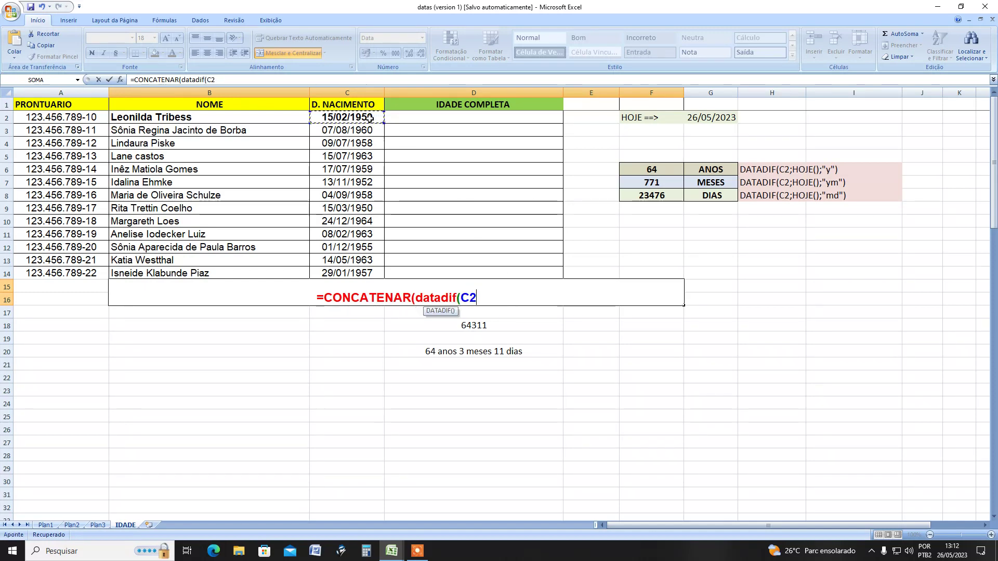
type(";ho")
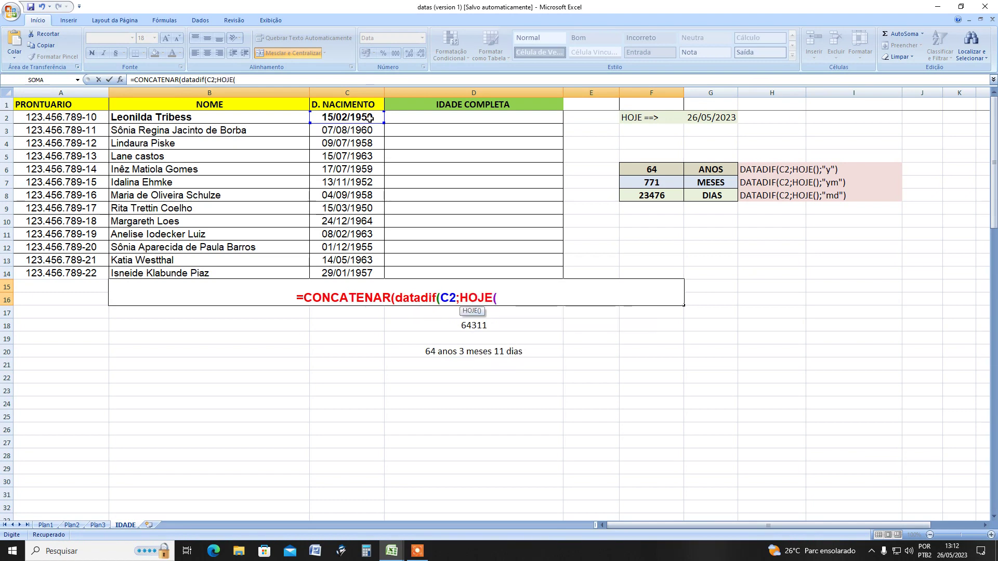
type(")")
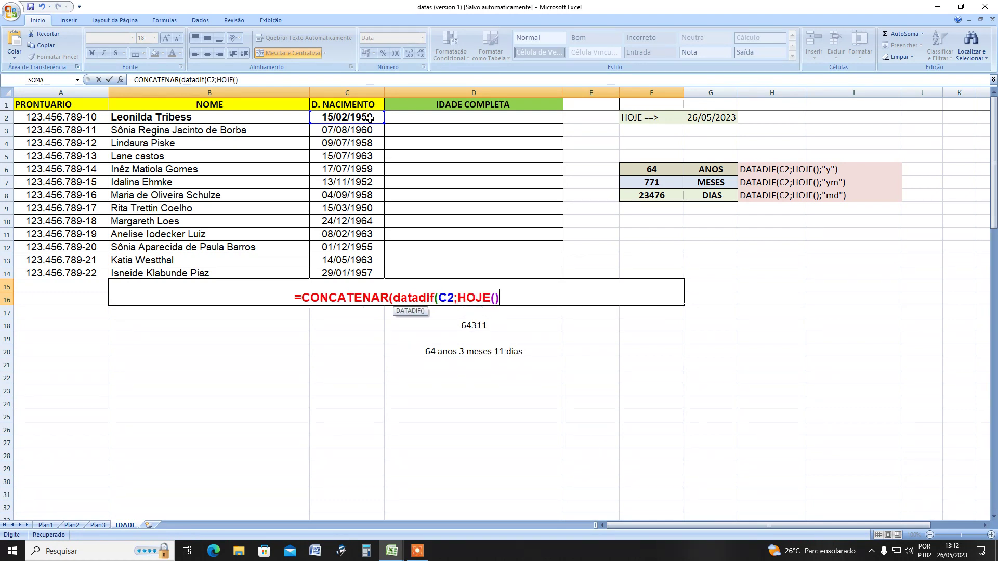
type(";")
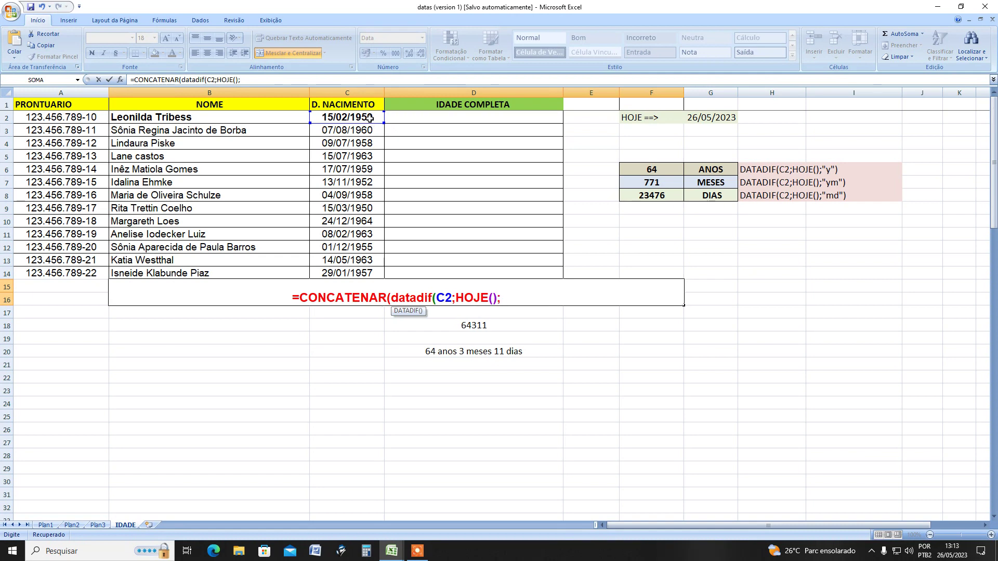
type("\"y")
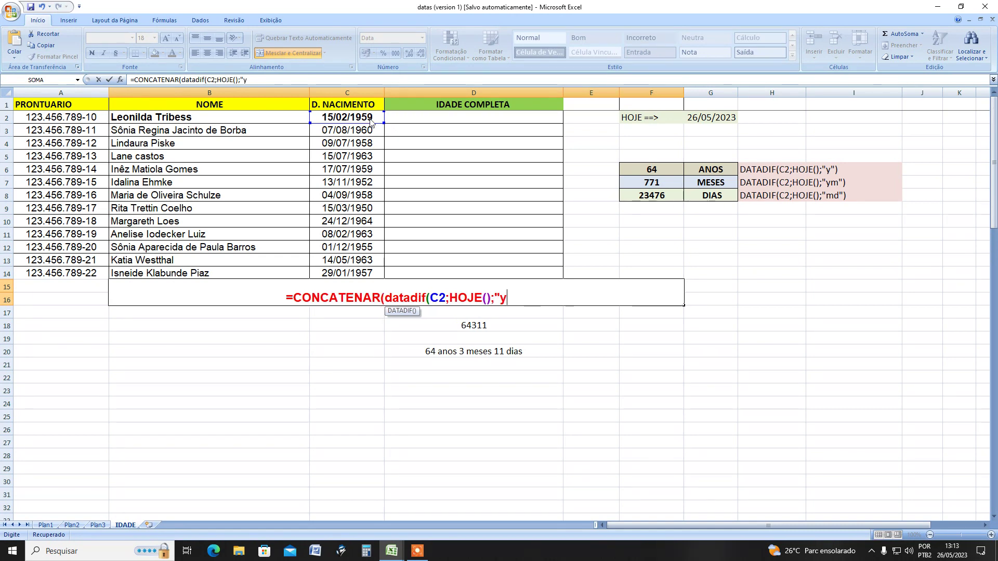
type("\"")
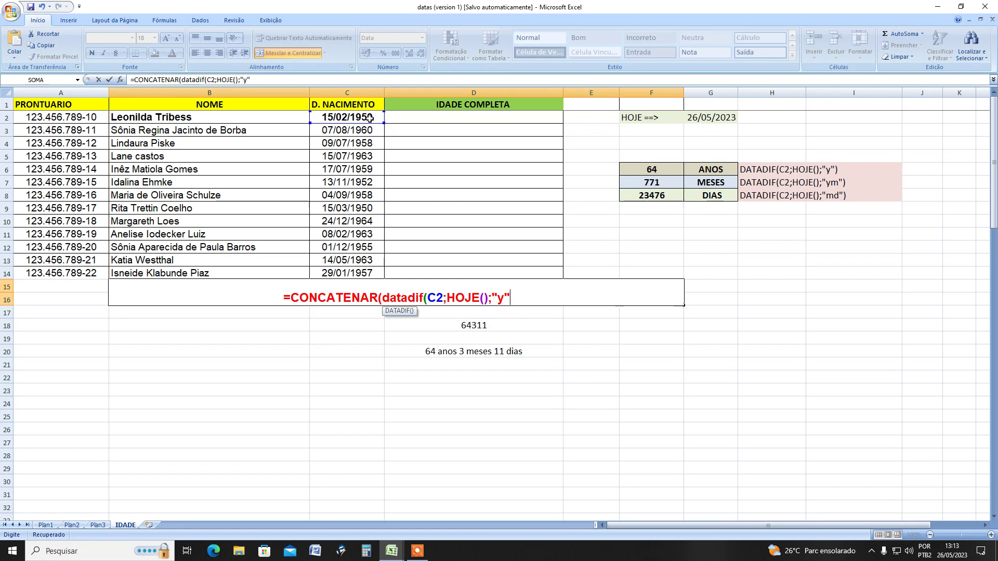
type(")")
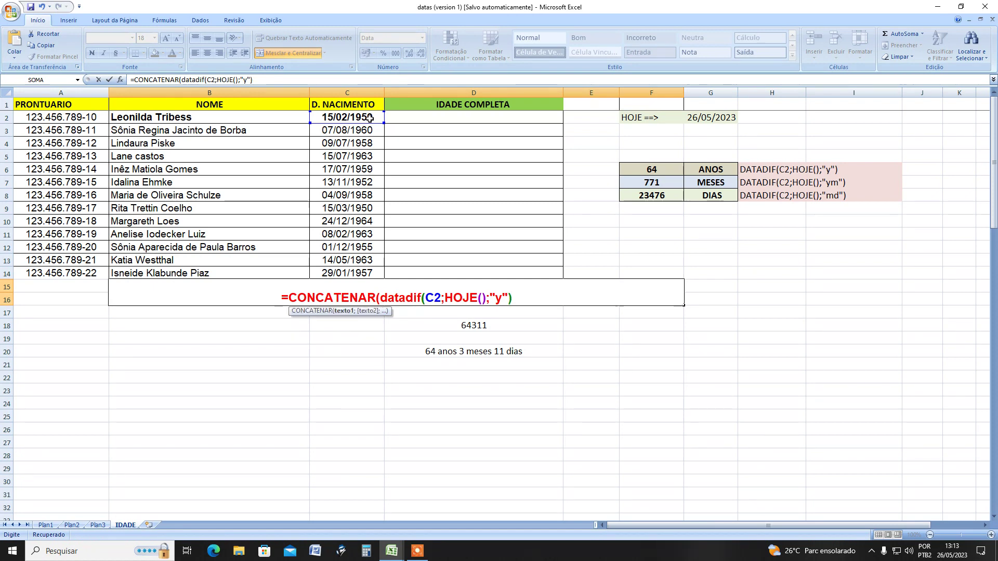
key("Return")
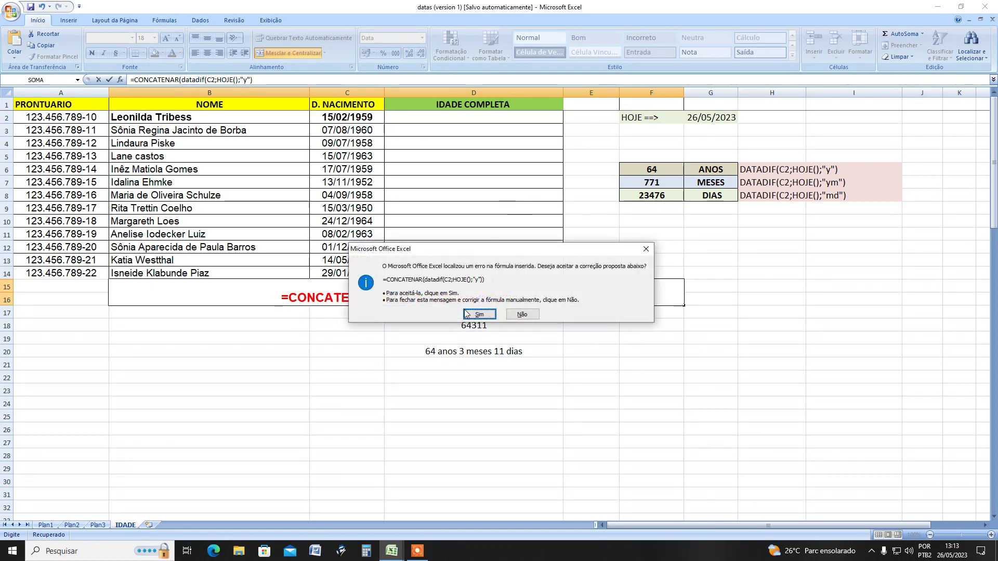
left_click(467, 314)
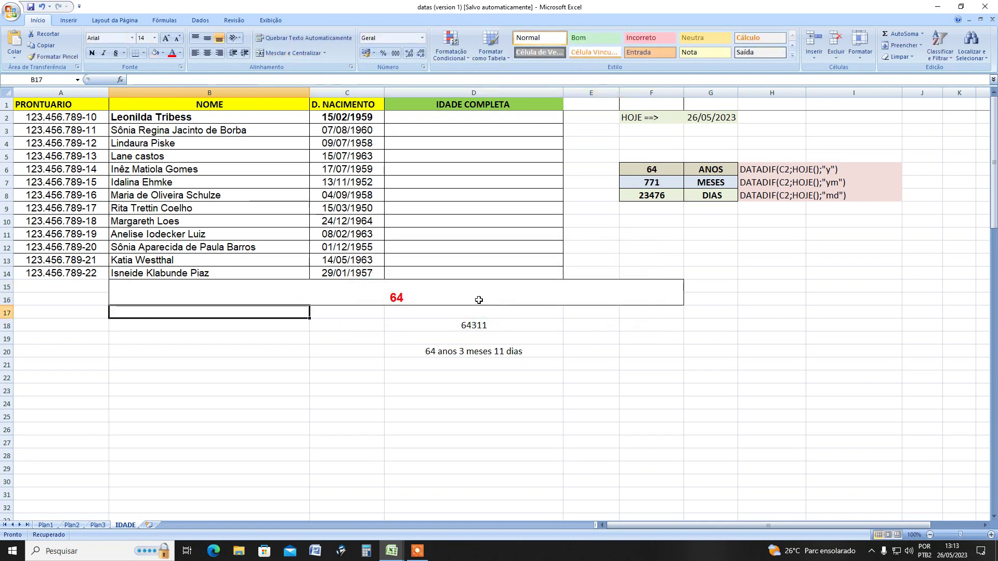
Step: Reopen the B15 formula, remove its final closing parenthesis and append ;datadif( to begin the months part
double_click(449, 297)
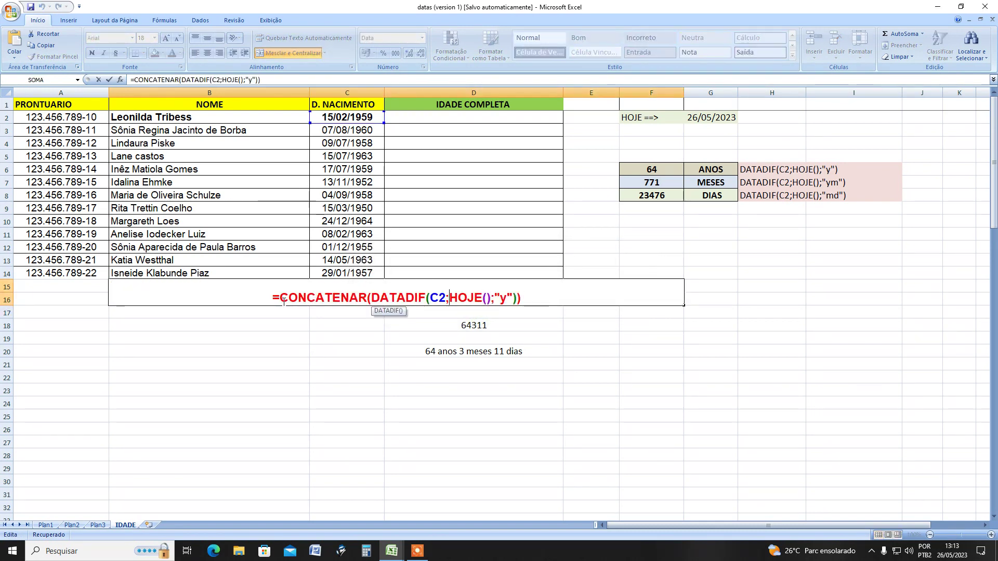
left_click(547, 297)
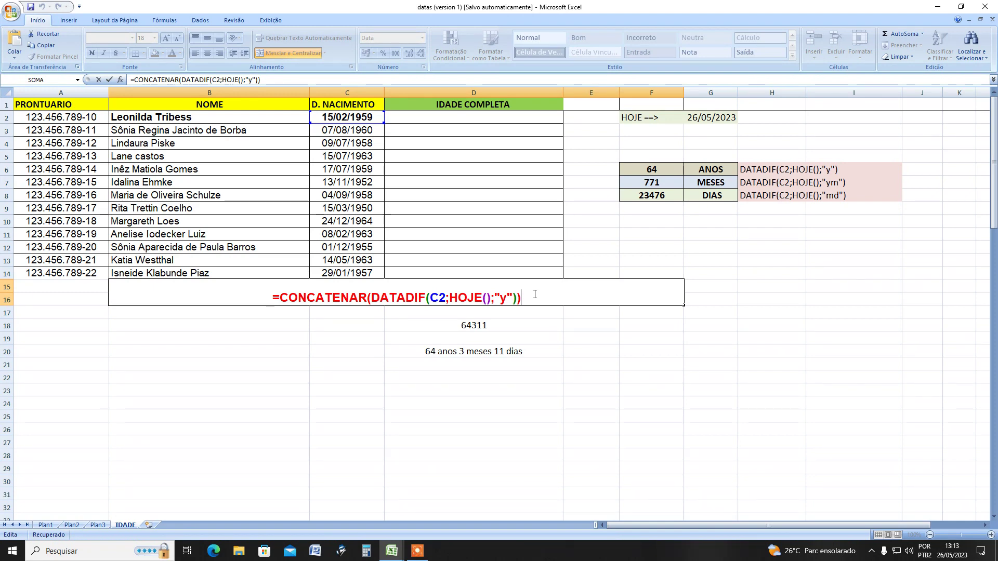
key("BackSpace")
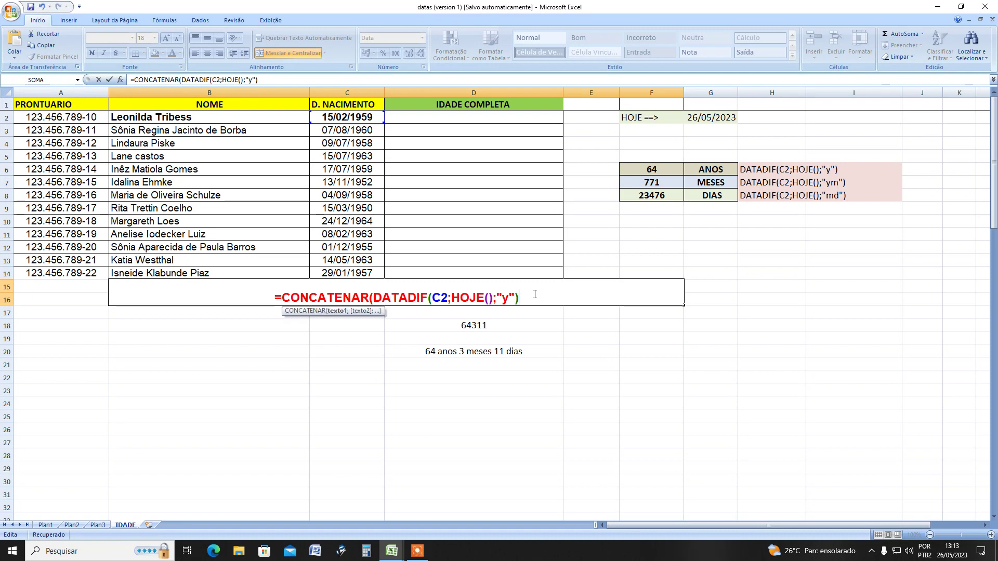
type(";")
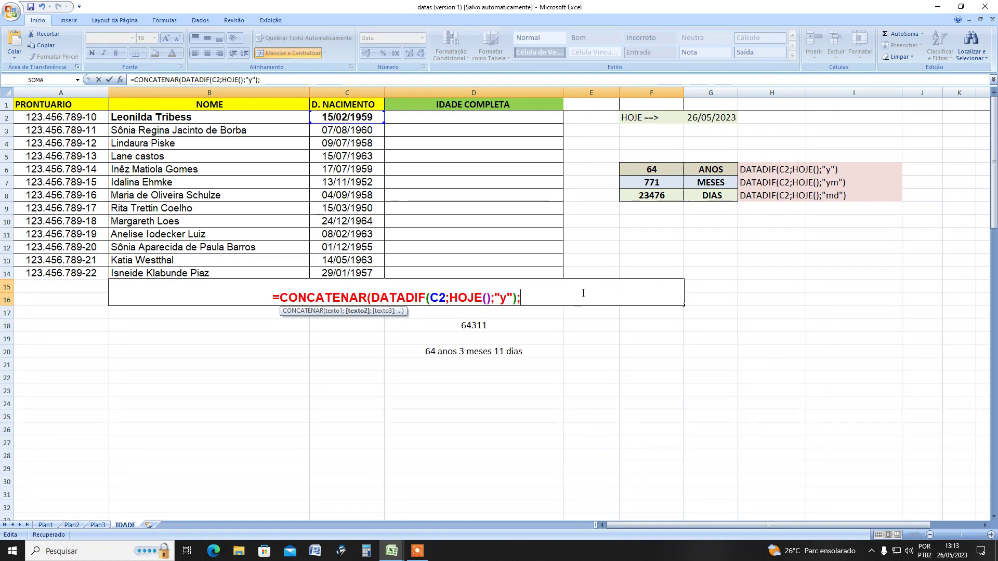
type("datad")
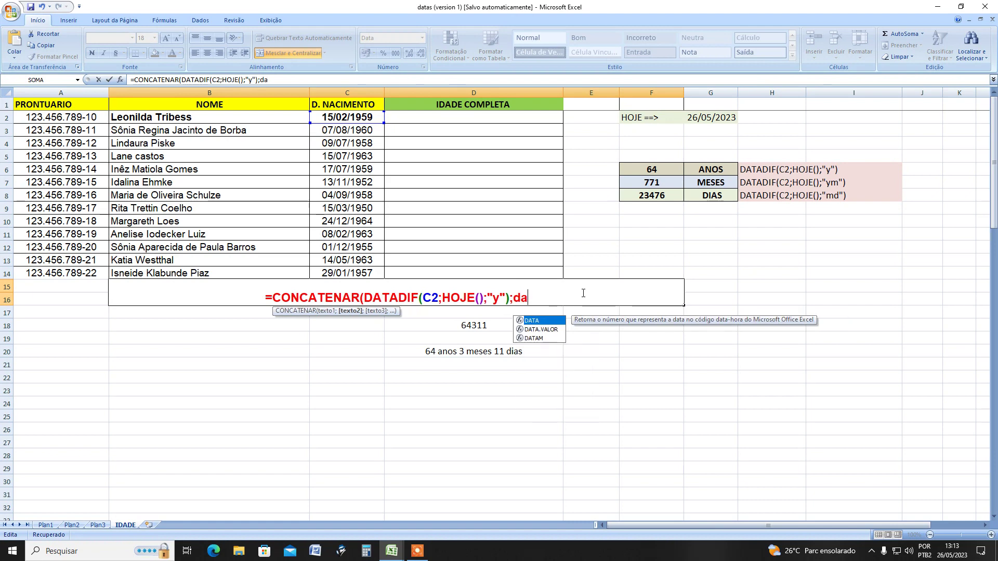
type("if")
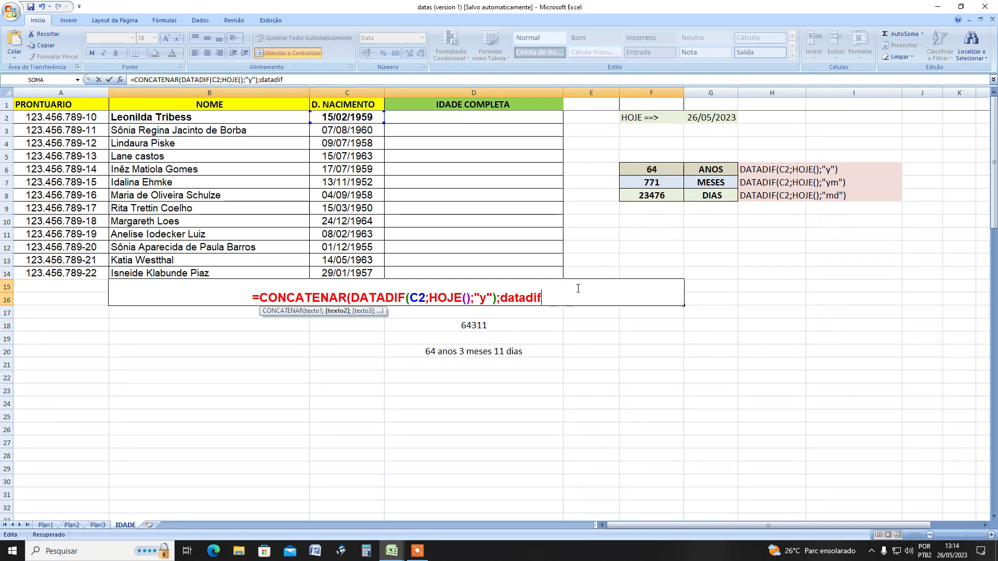
type("(")
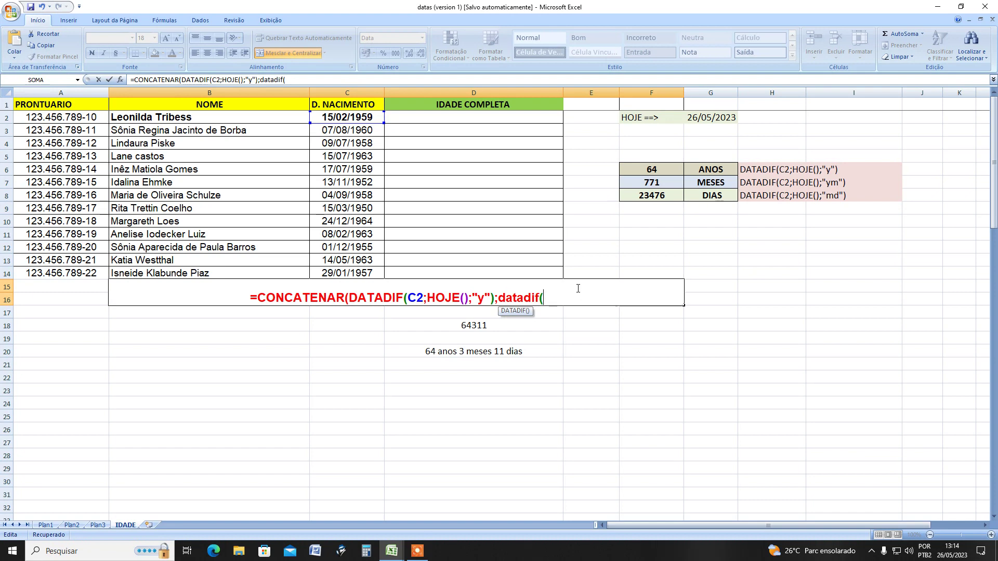
Step: Complete the months part of the B15 formula with the arguments c2;HOJE();"ym")) and commit the formula
type("c2")
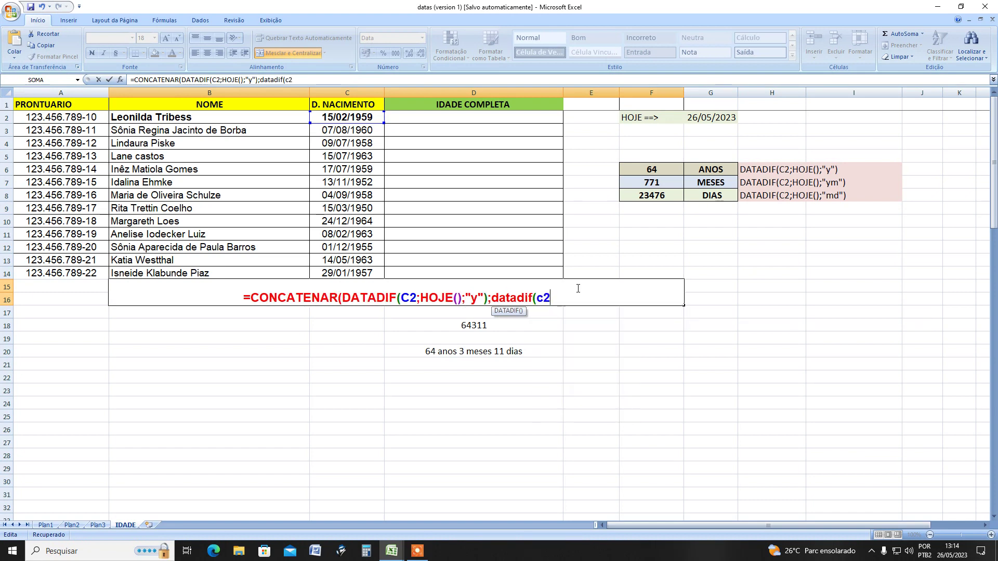
type(";")
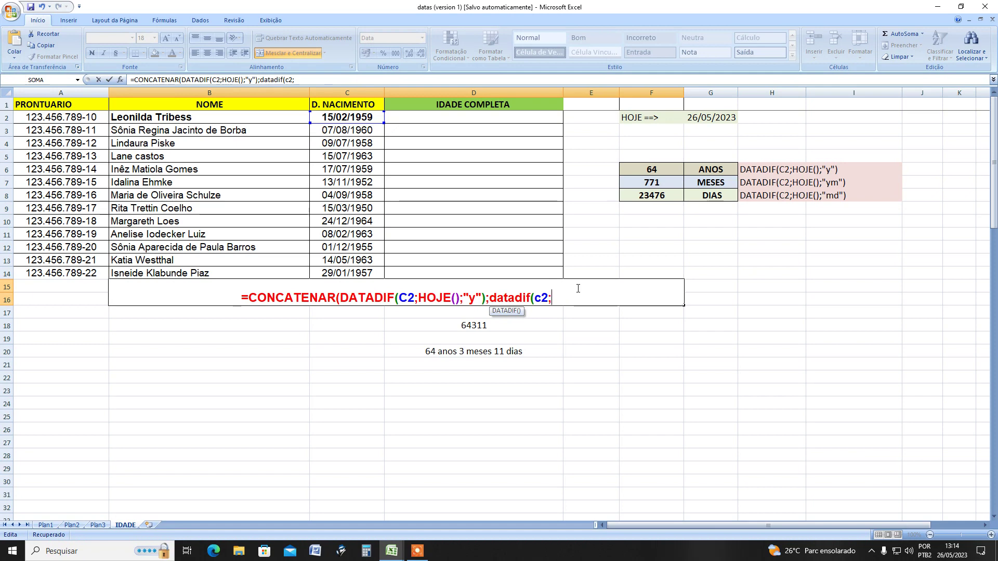
type("hoj")
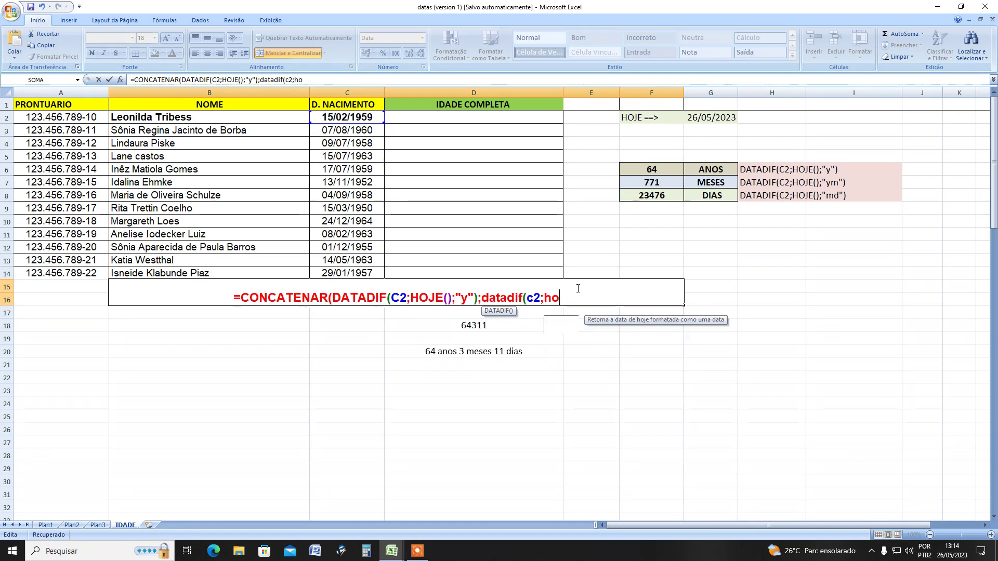
key("Tab")
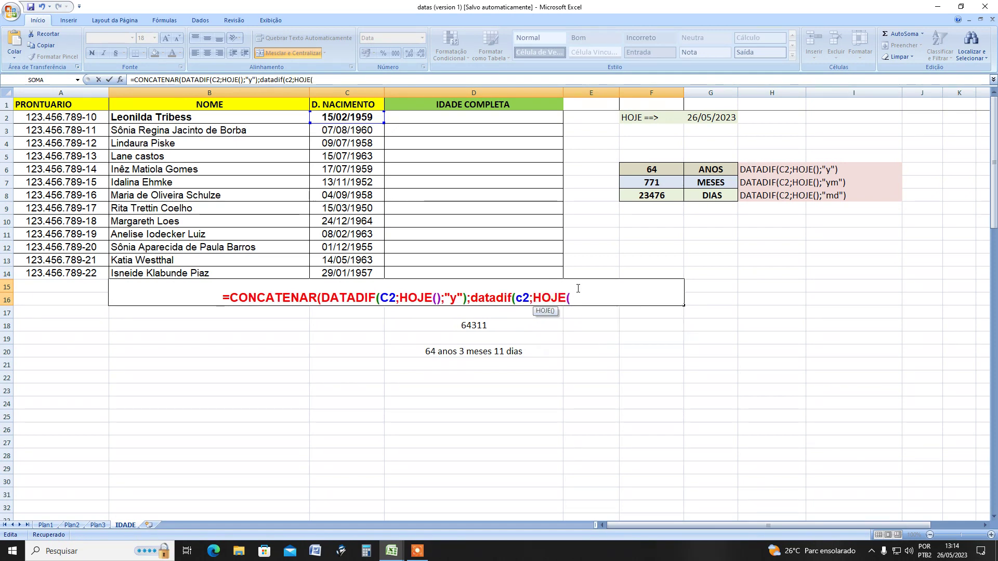
type(")")
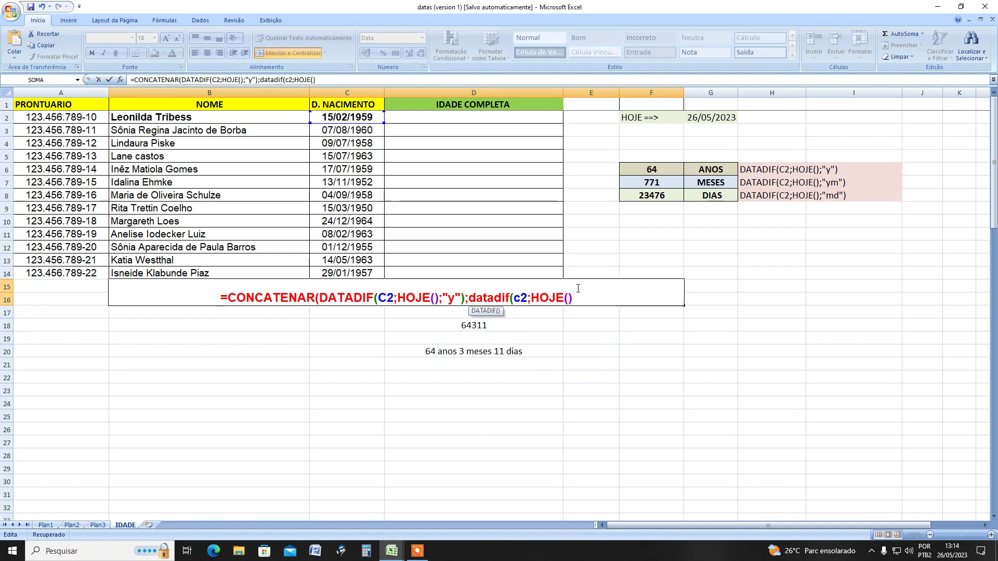
type(";\"")
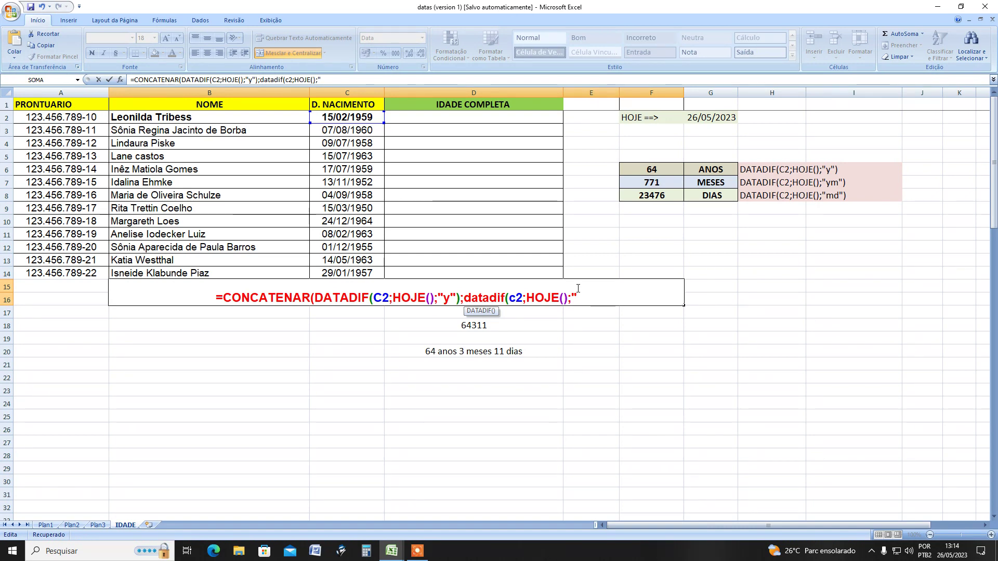
type("ym")
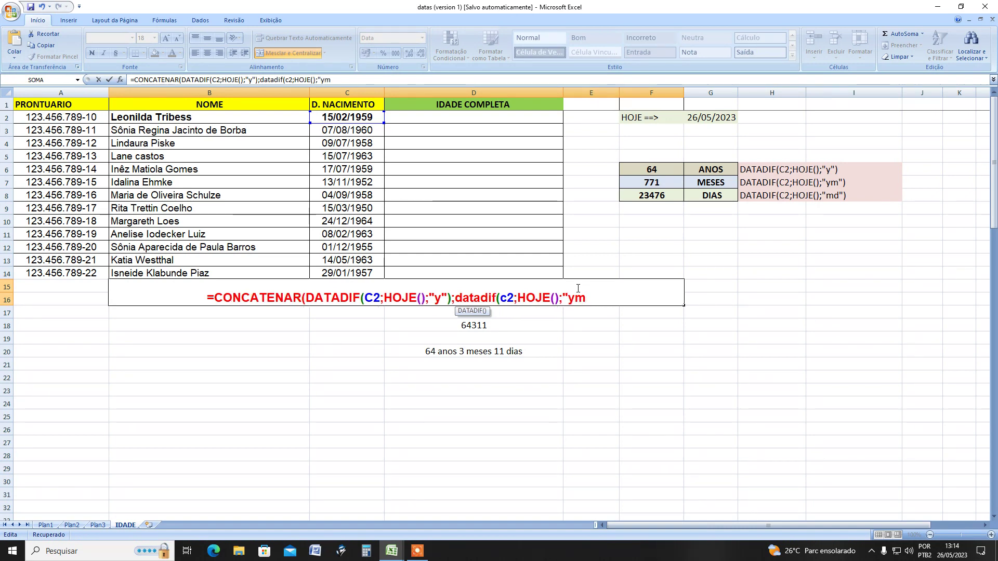
type("\"")
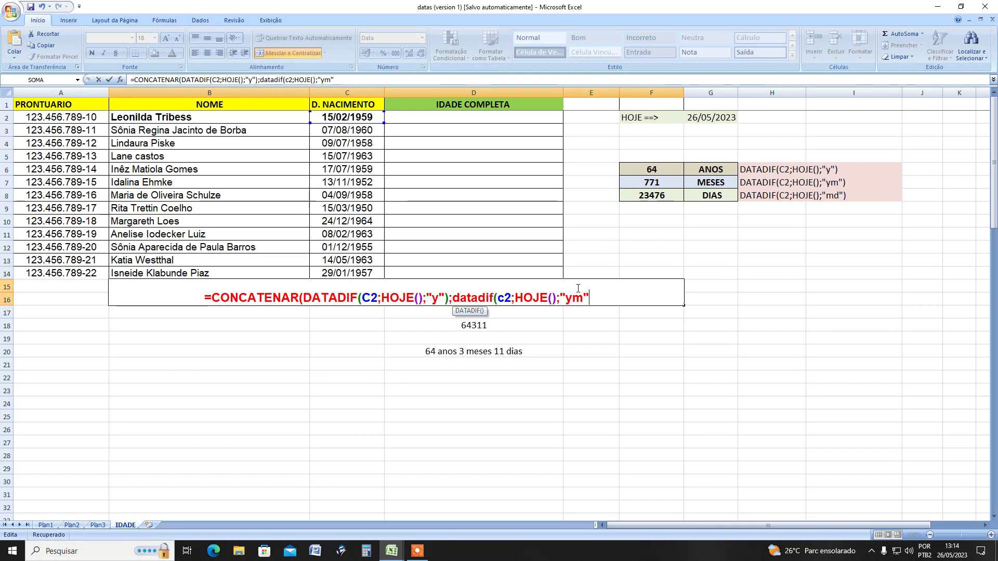
type("))")
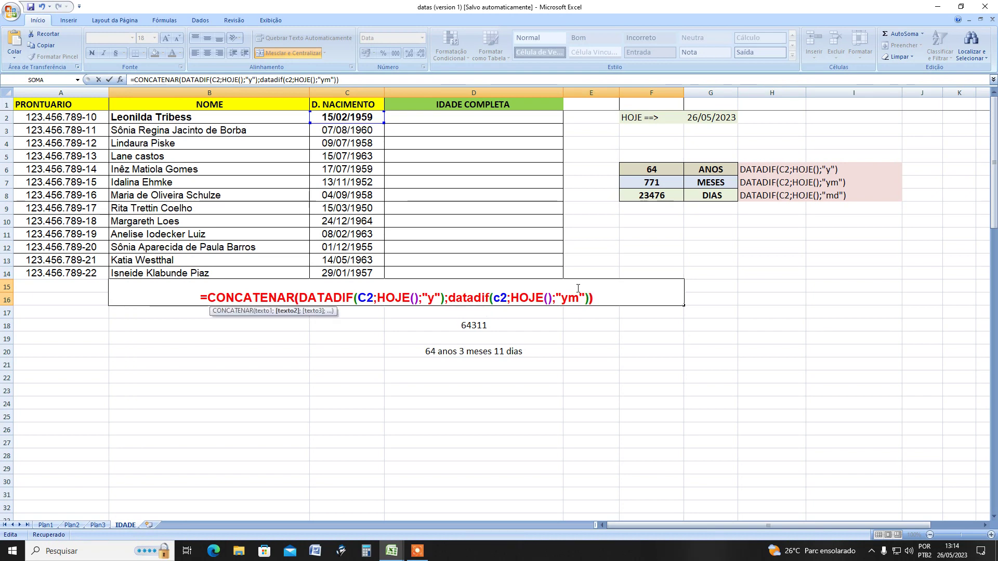
key("Return")
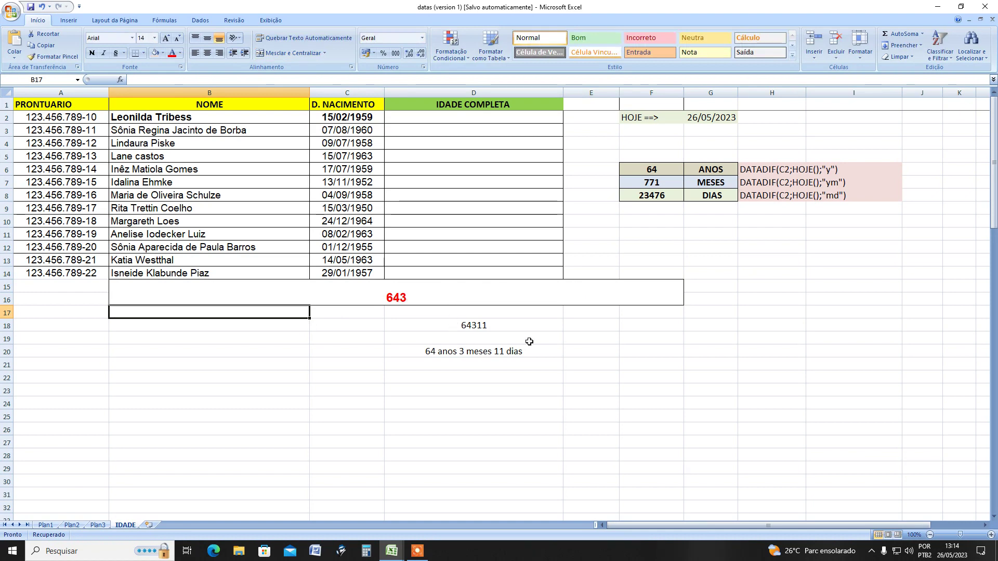
Step: Reopen the B15 formula and cut the months part ;DATADIF(C2;HOJE();"ym")) out of it
double_click(422, 298)
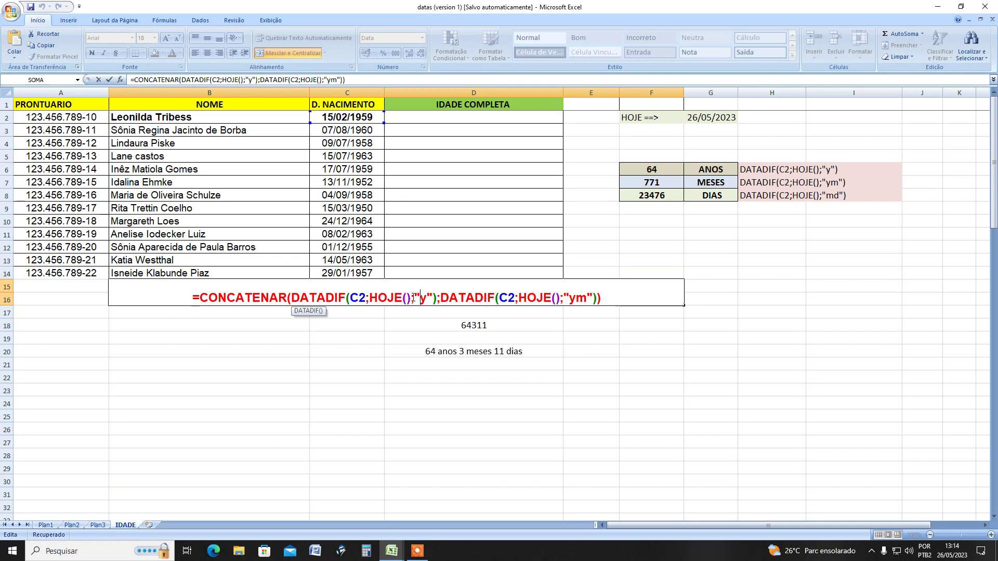
left_click_drag(439, 301, 601, 298)
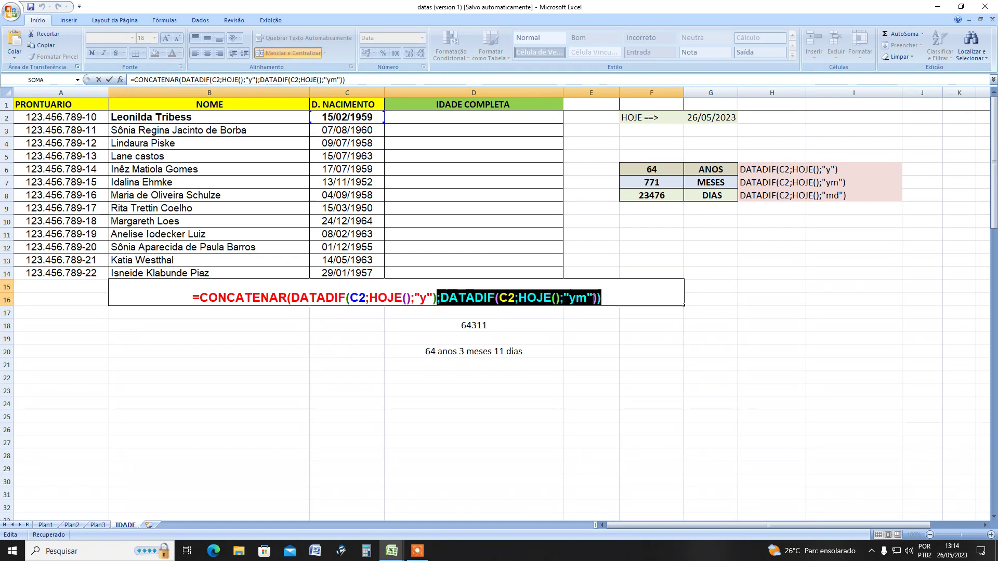
right_click(595, 301)
left_click(614, 307)
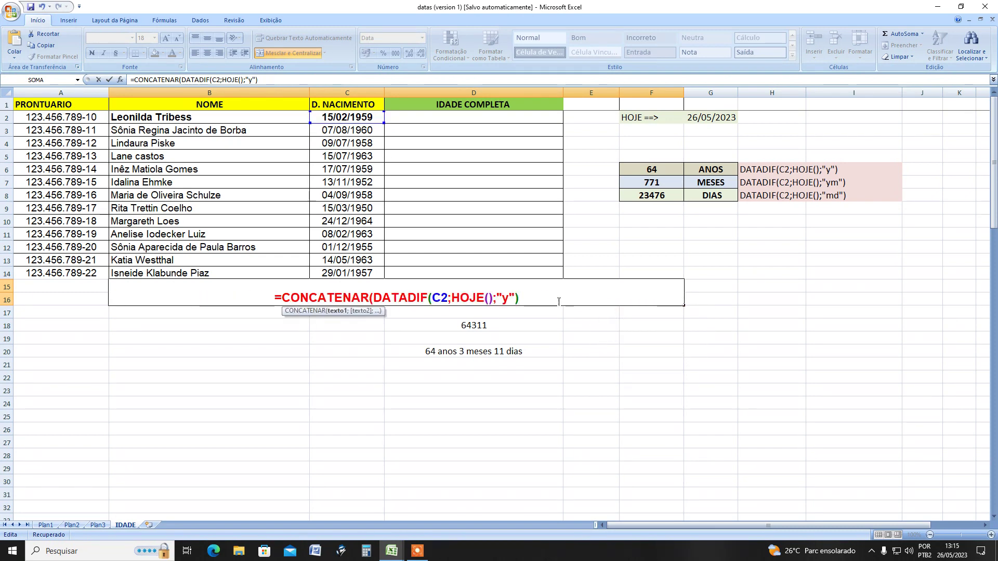
Step: Append ;anos; after the years DATADIF in B15, checking the first and second CONCATENAR arguments
left_click(337, 312)
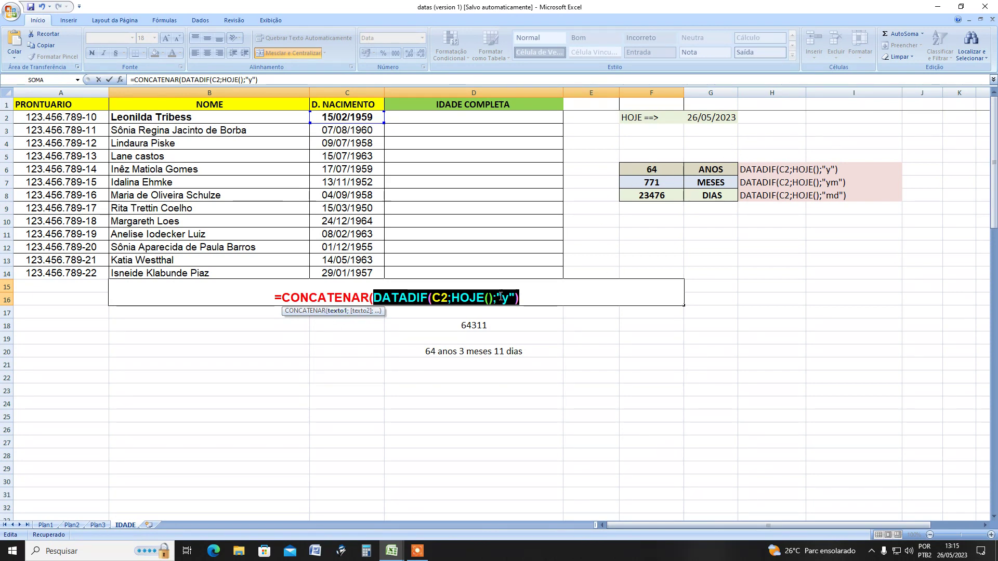
left_click(522, 298)
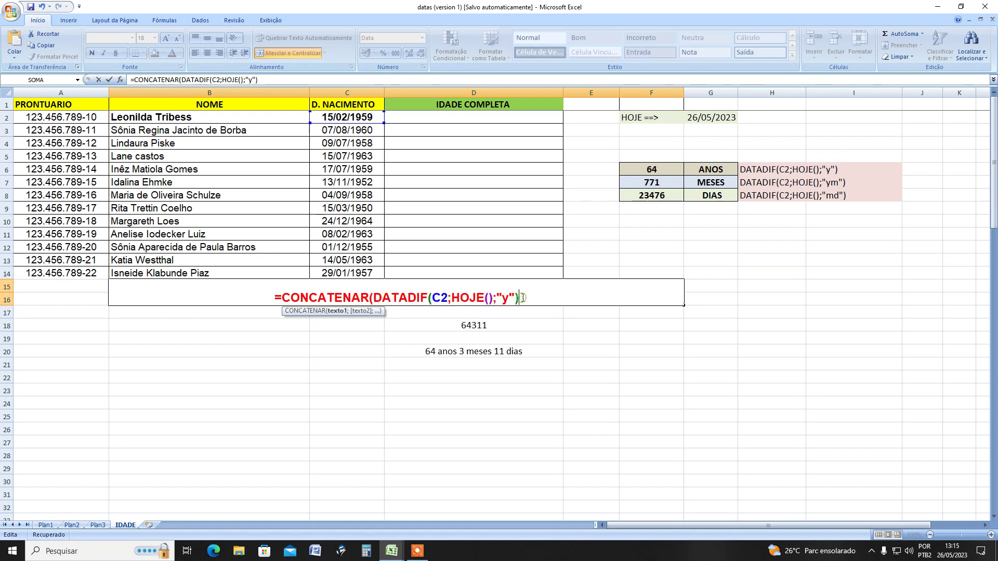
type(";")
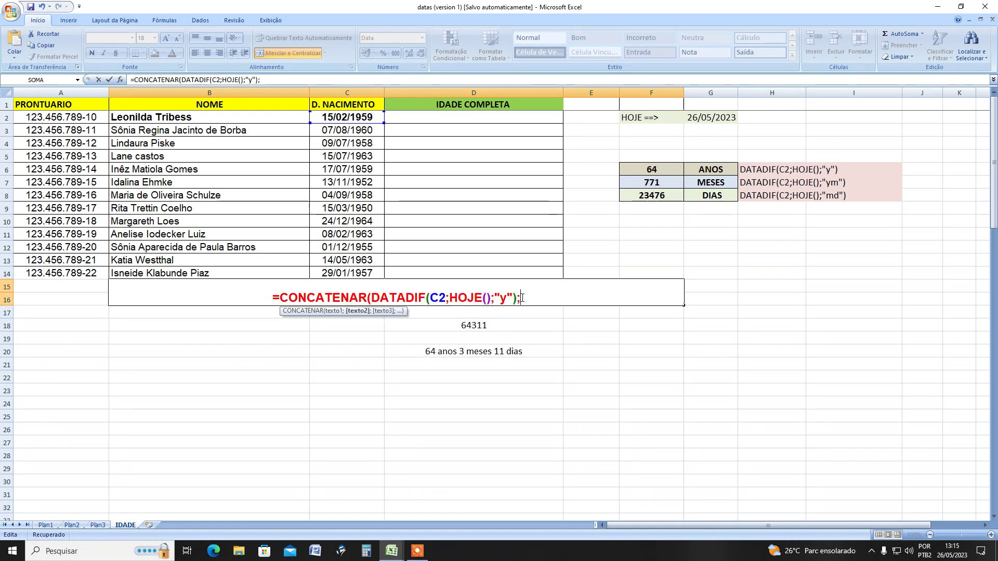
type("anos")
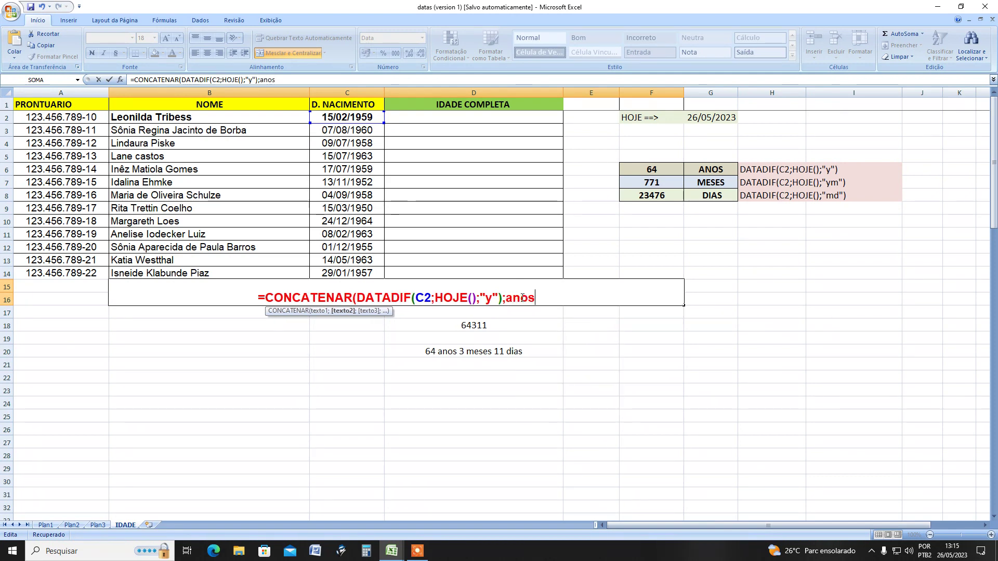
left_click(324, 314)
left_click(347, 313)
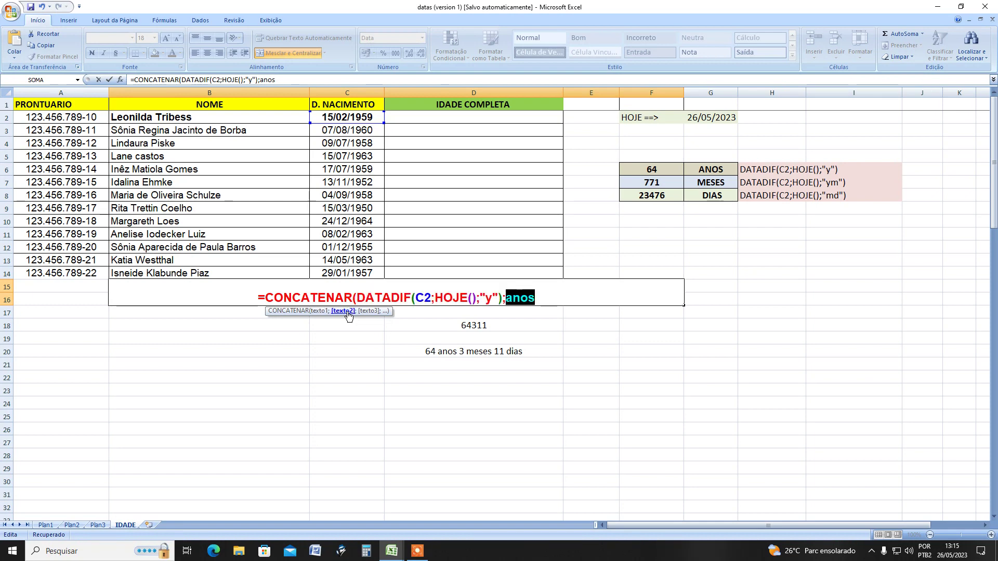
key("End")
type(";")
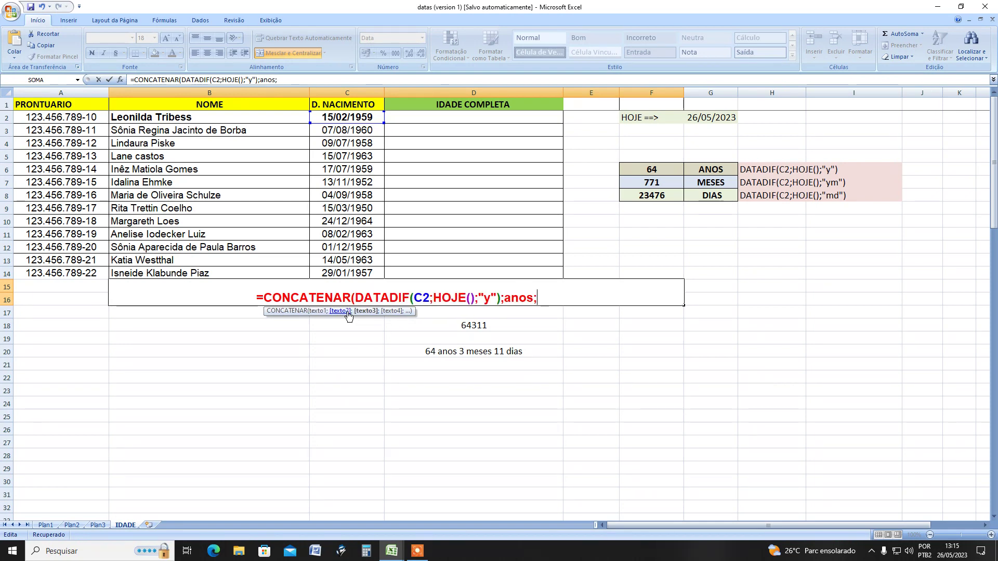
Step: Paste the months part ;DATADIF(C2;HOJE();"ym")) back after anos; and delete the duplicate semicolon and the final closing parenthesis
type(";DATADIF(C2;HOJE();\"ym\"))")
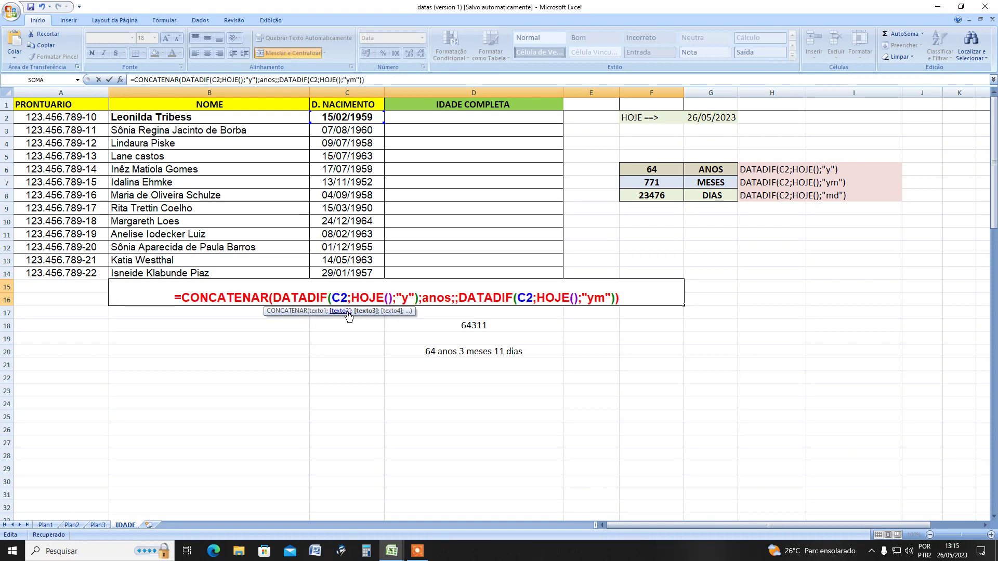
left_click(455, 298)
key("BackSpace")
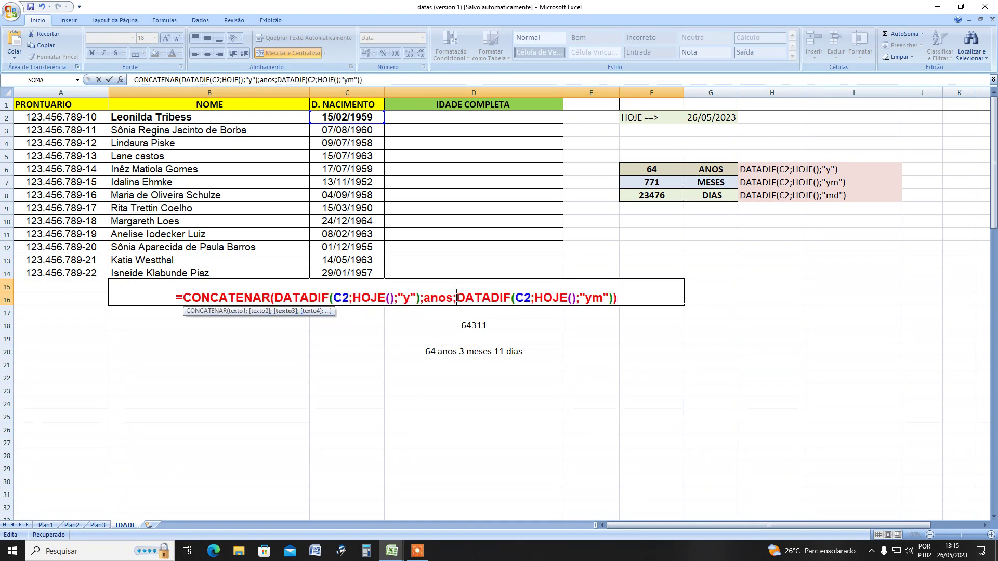
left_click(616, 297)
key("BackSpace")
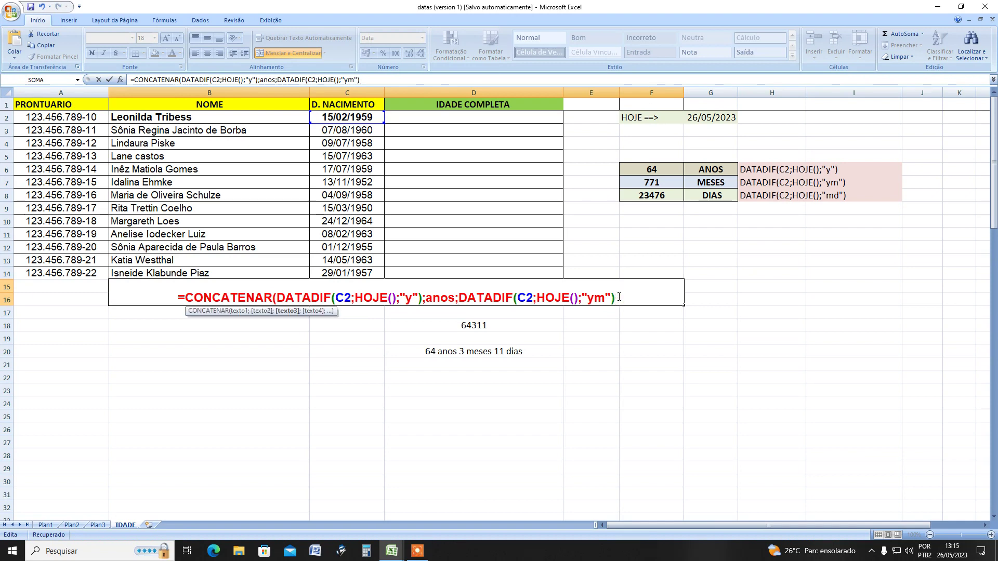
Step: Append ;meses; after the months DATADIF in the B15 formula
type(";")
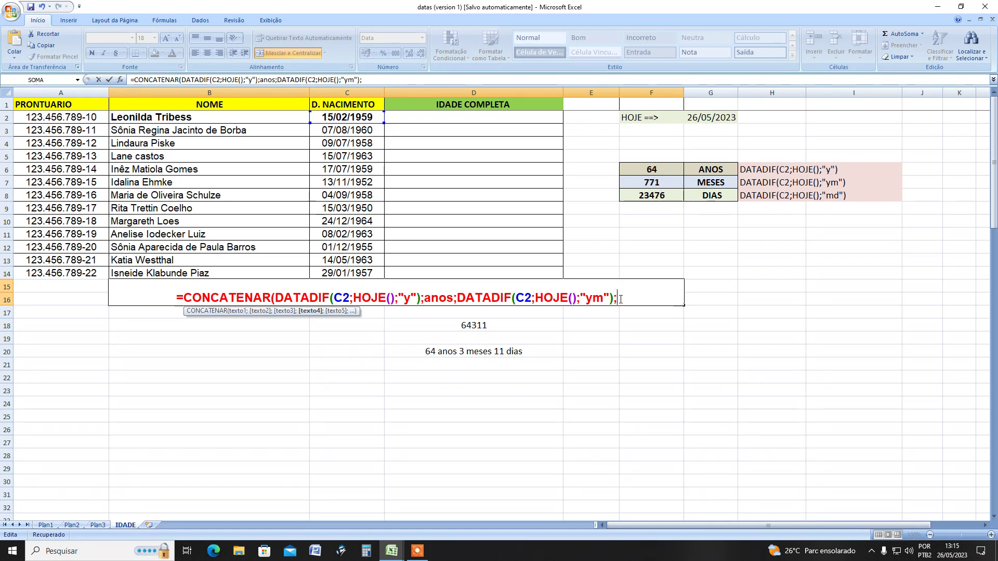
type("meses")
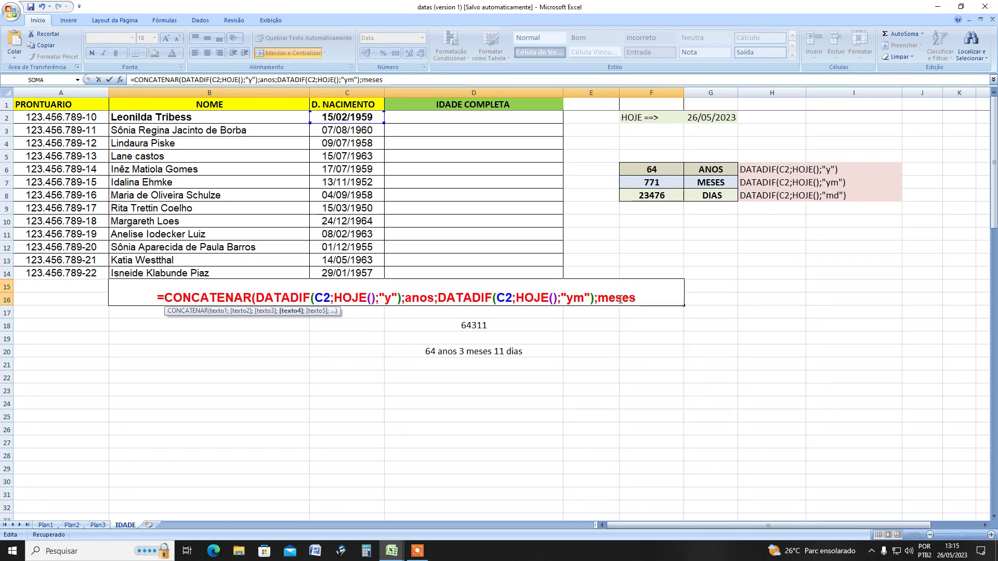
type(";")
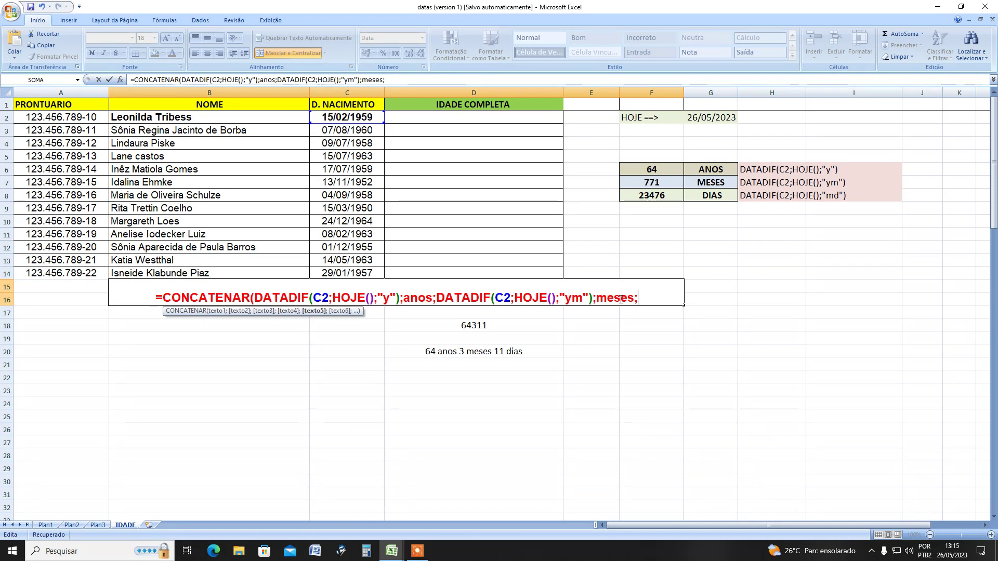
Step: Append the days part datadif(c2;HOJE();"md") after meses; in the B15 formula
type("dat")
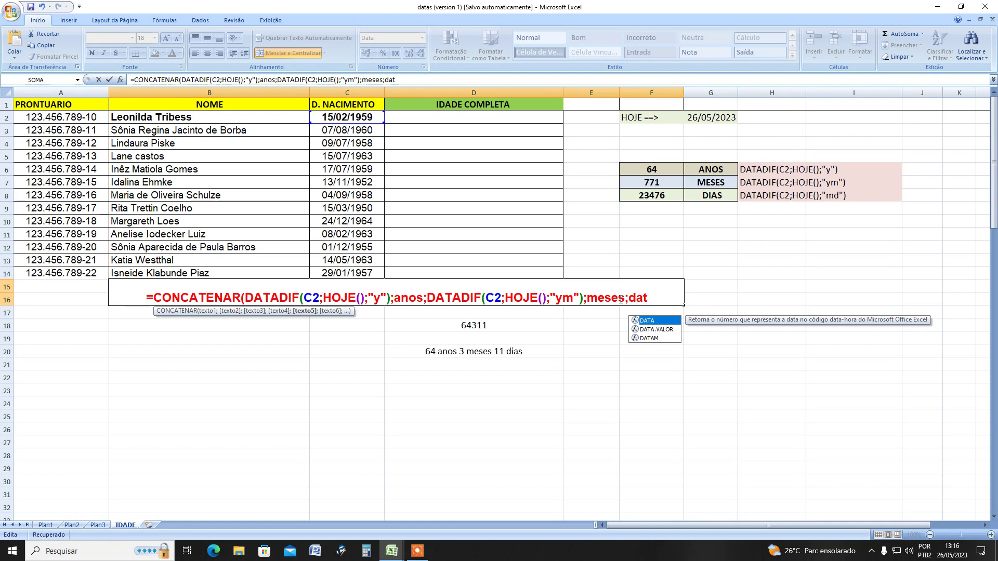
type("adi")
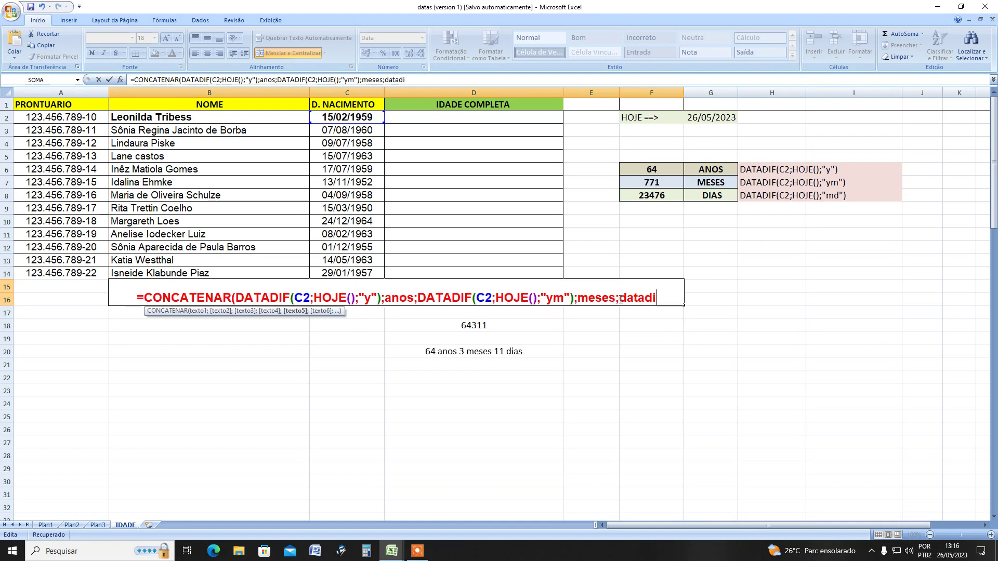
type("f(")
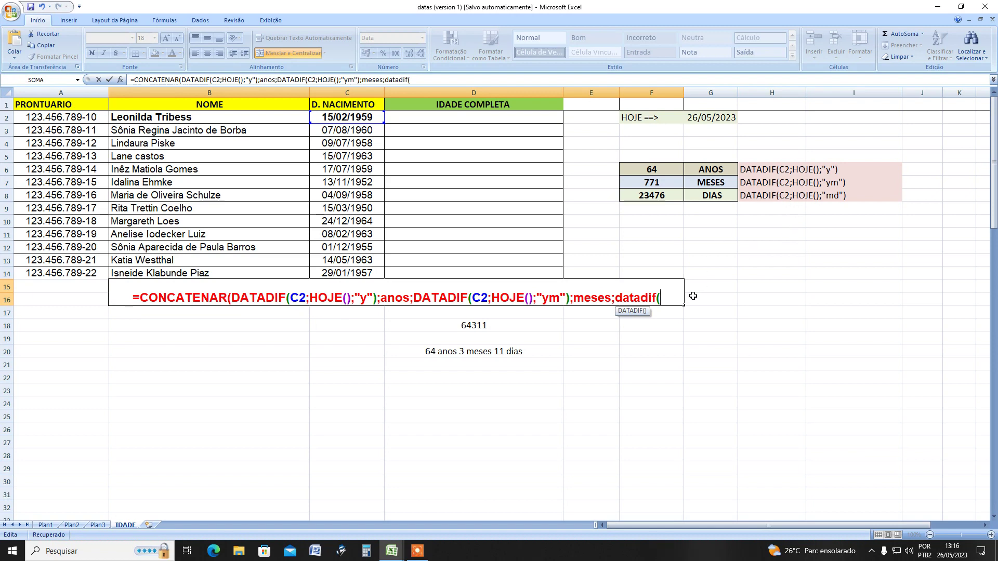
type("c2")
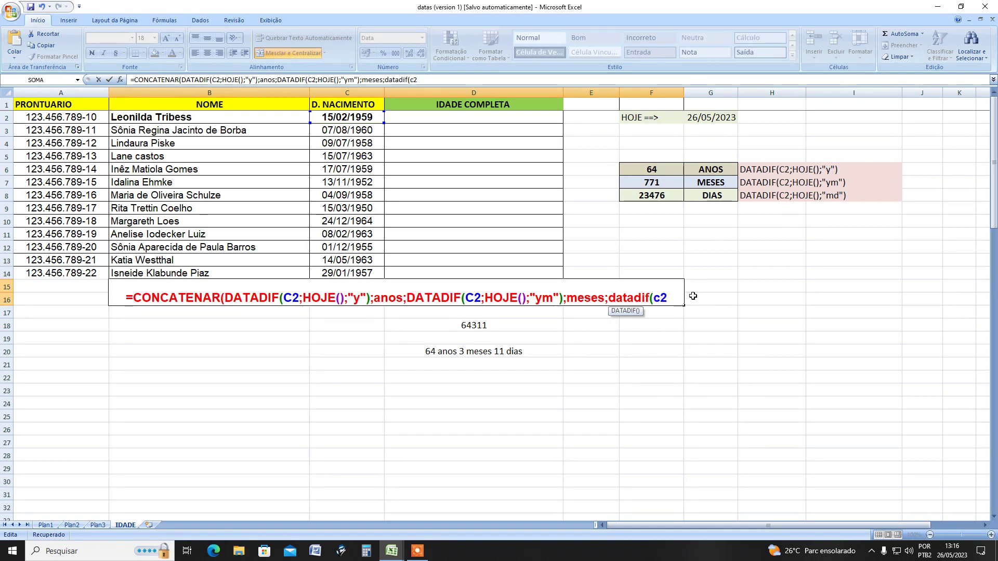
type(";hoj")
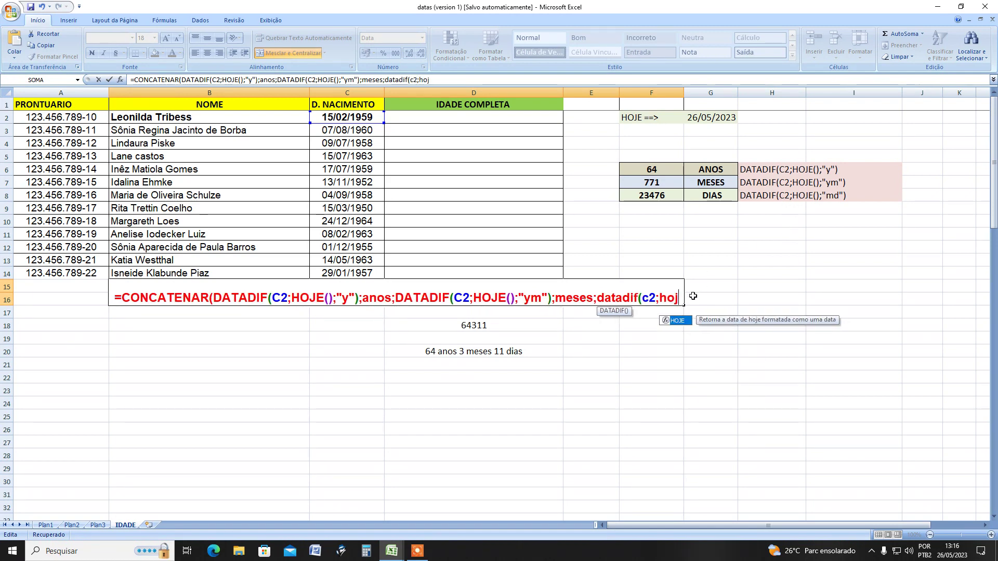
key("Tab")
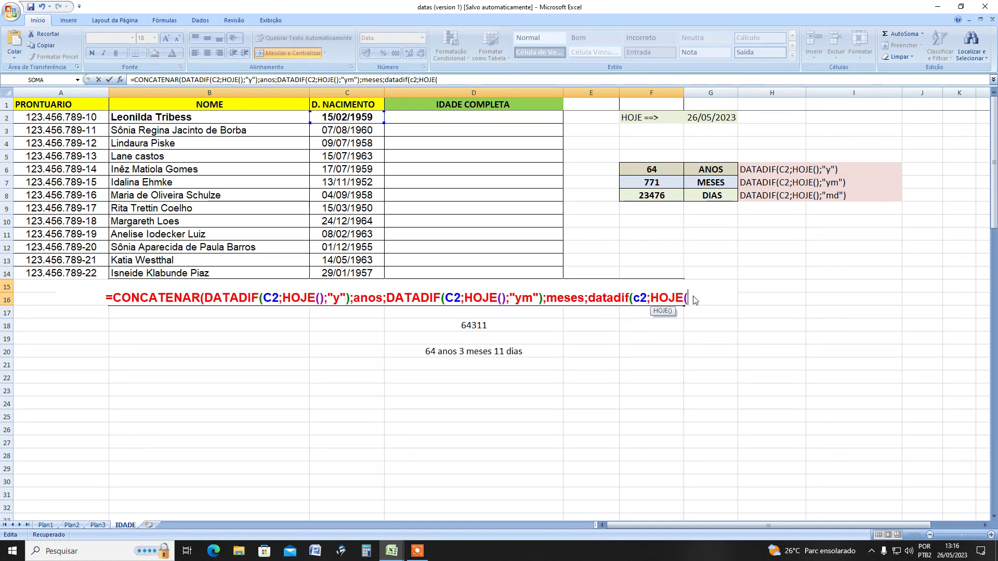
type("0")
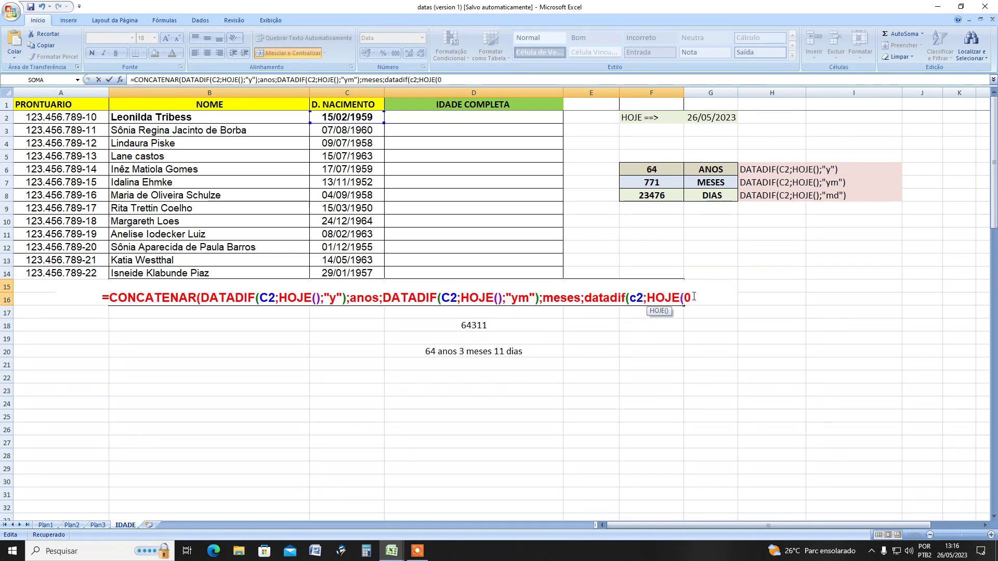
key("BackSpace")
type(")")
type(";")
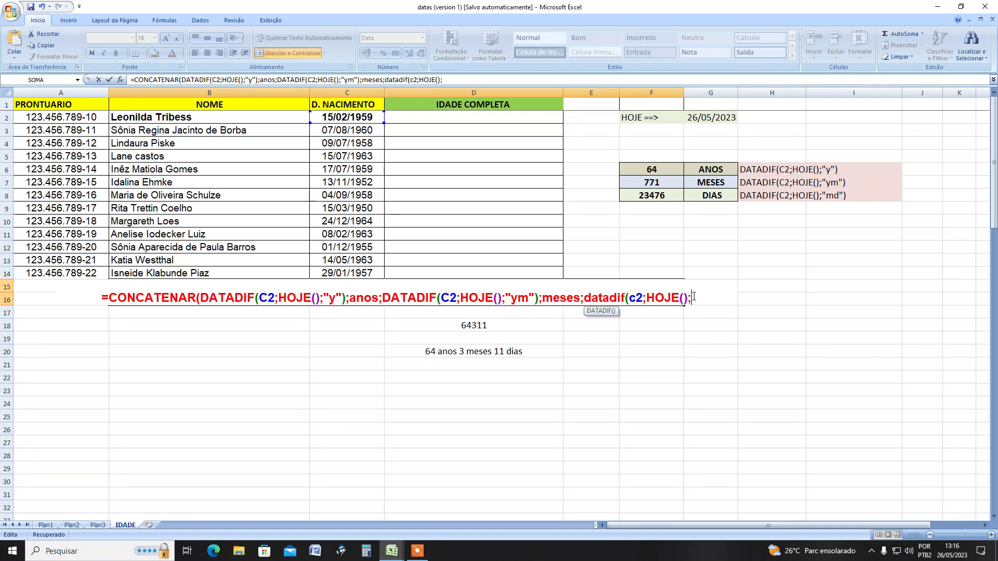
type("\"")
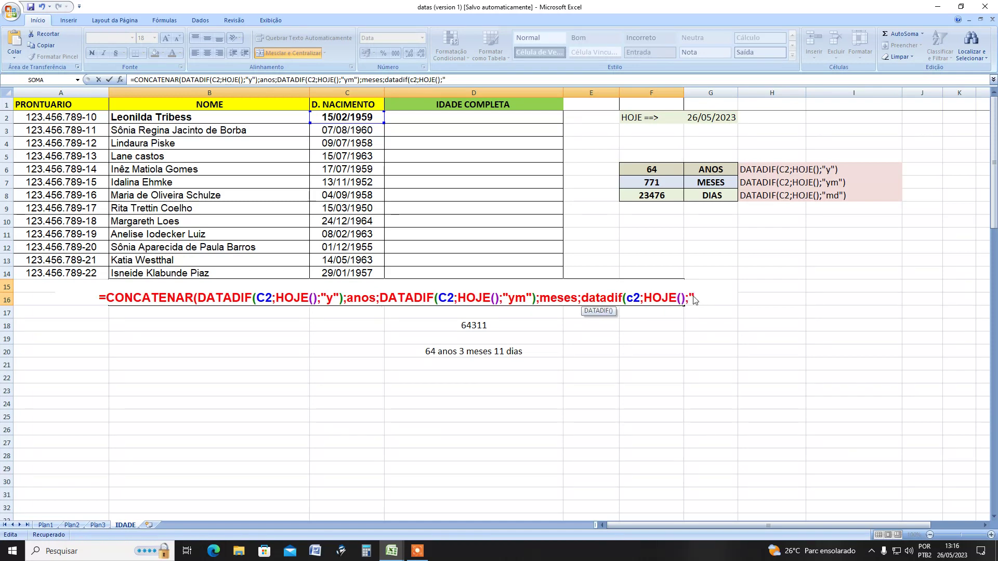
type("md\"")
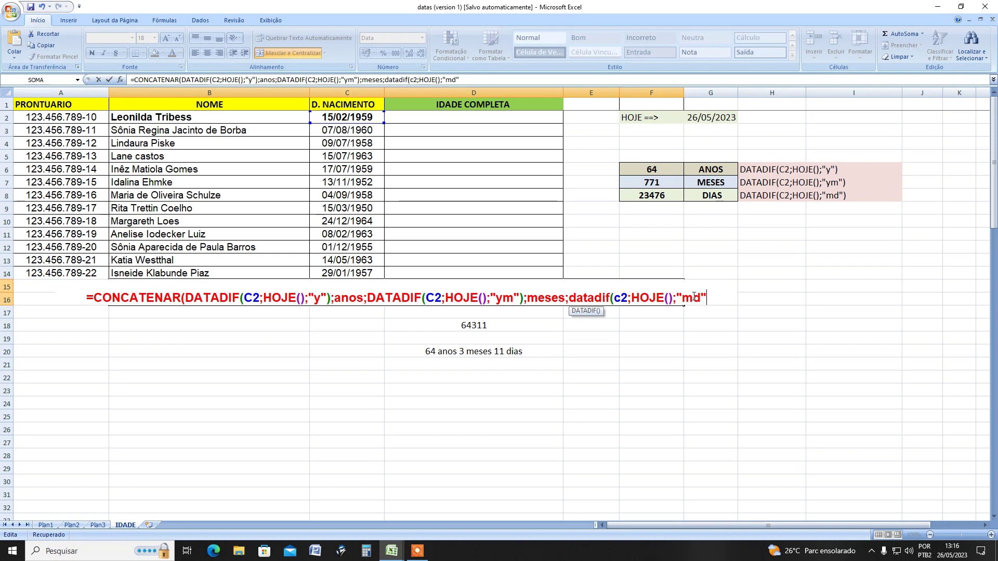
type("0")
key("BackSpace")
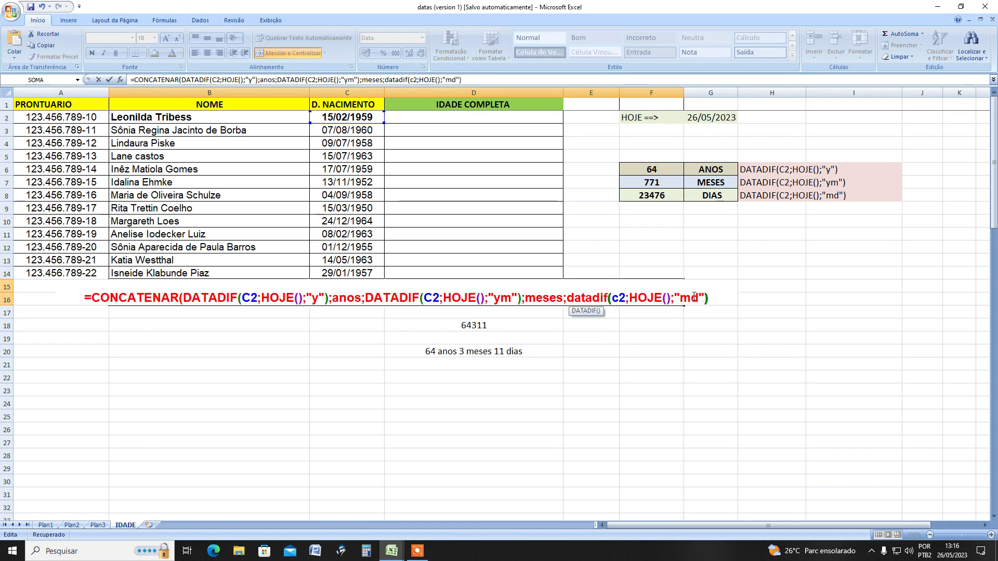
type(")")
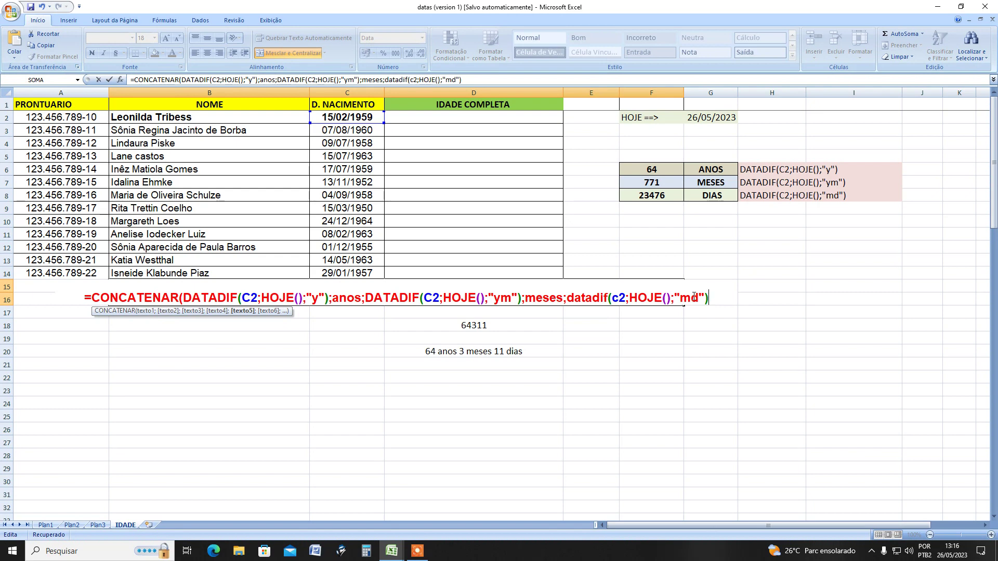
Step: Add ;dias after the days DATADIF in B15 and close the CONCATENAR function with a parenthesis
type(";")
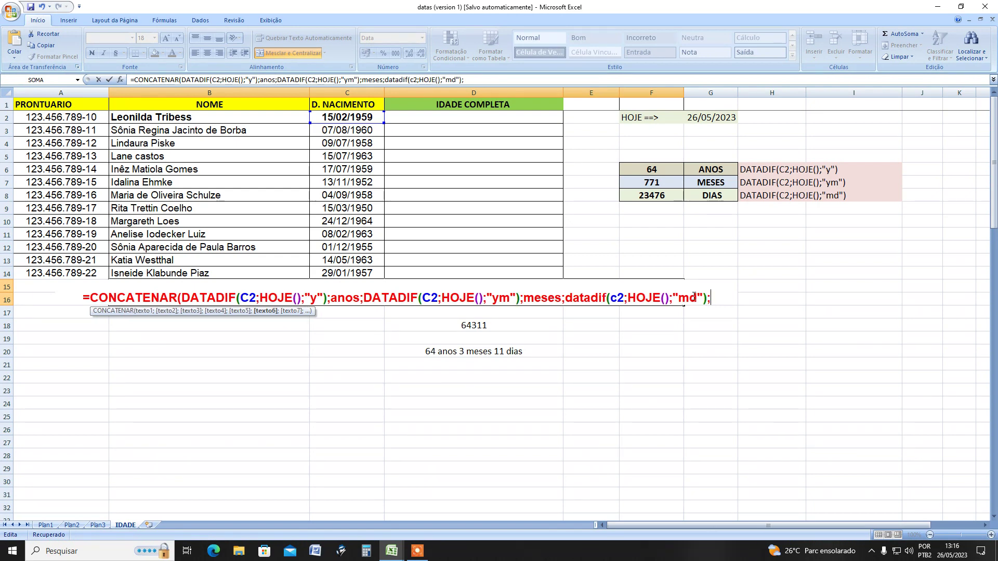
type("dias")
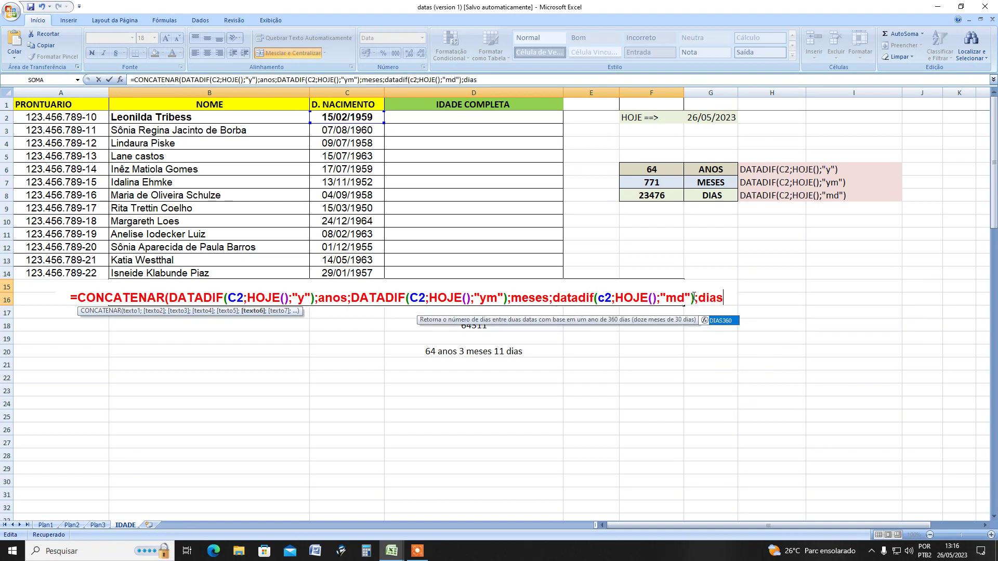
type(")")
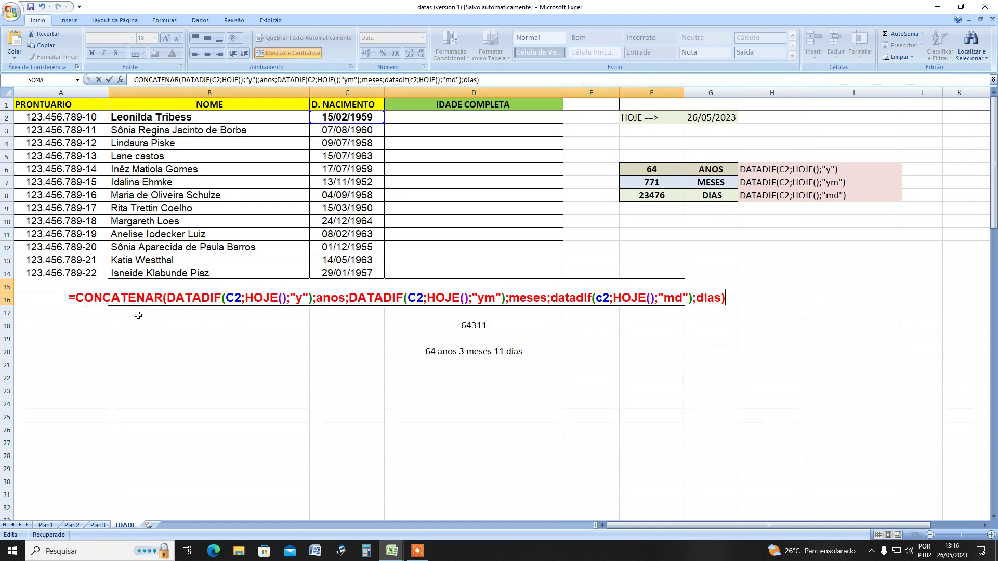
Step: Examine the CONCATENAR arguments texto1 to texto6 one by one in the B15 formula
left_click(104, 296)
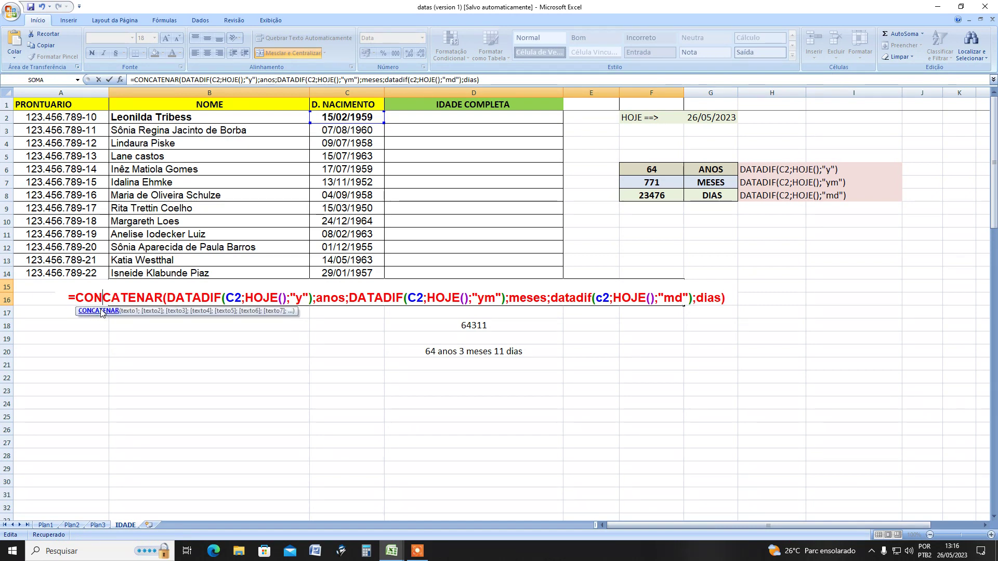
left_click(130, 311)
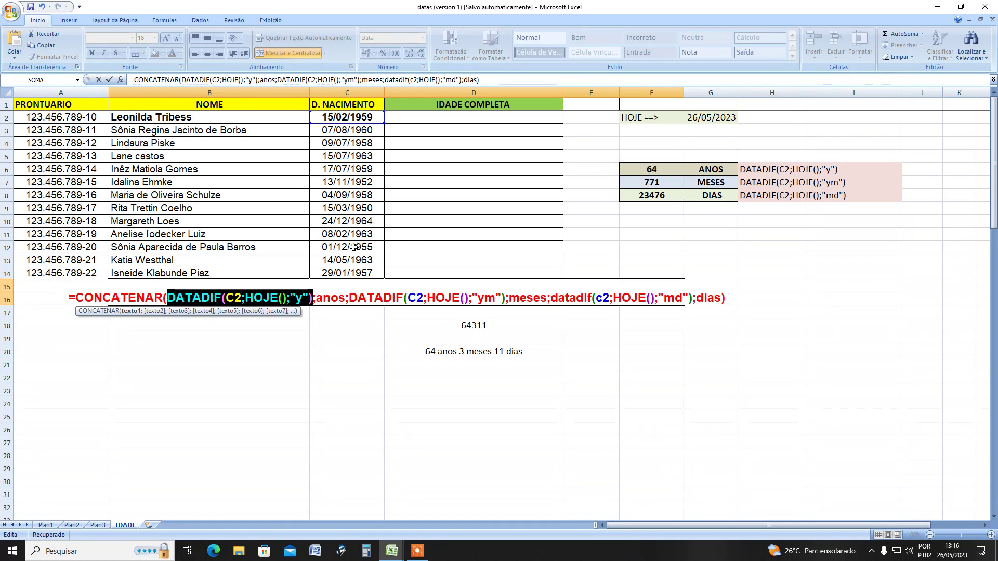
left_click(155, 312)
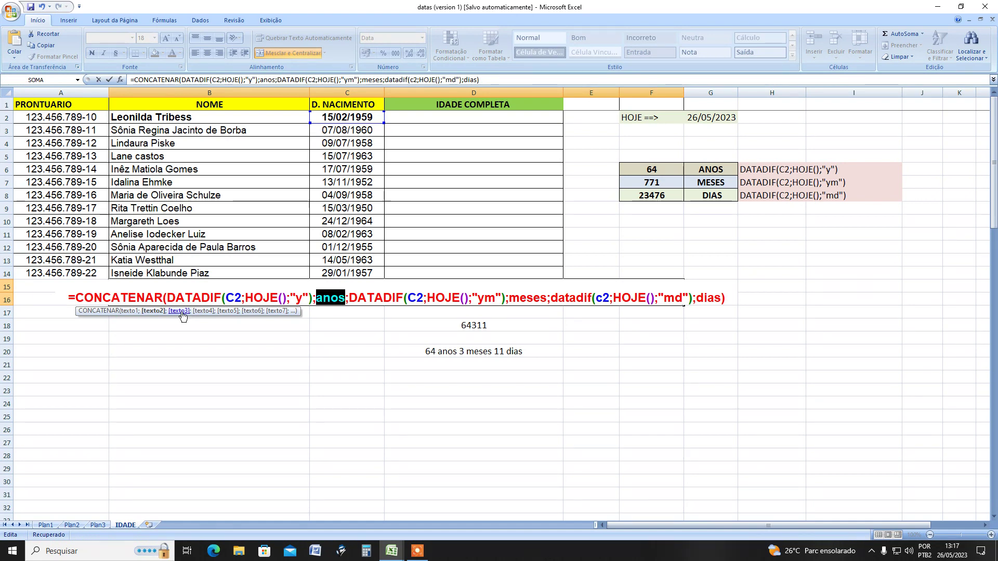
left_click(182, 312)
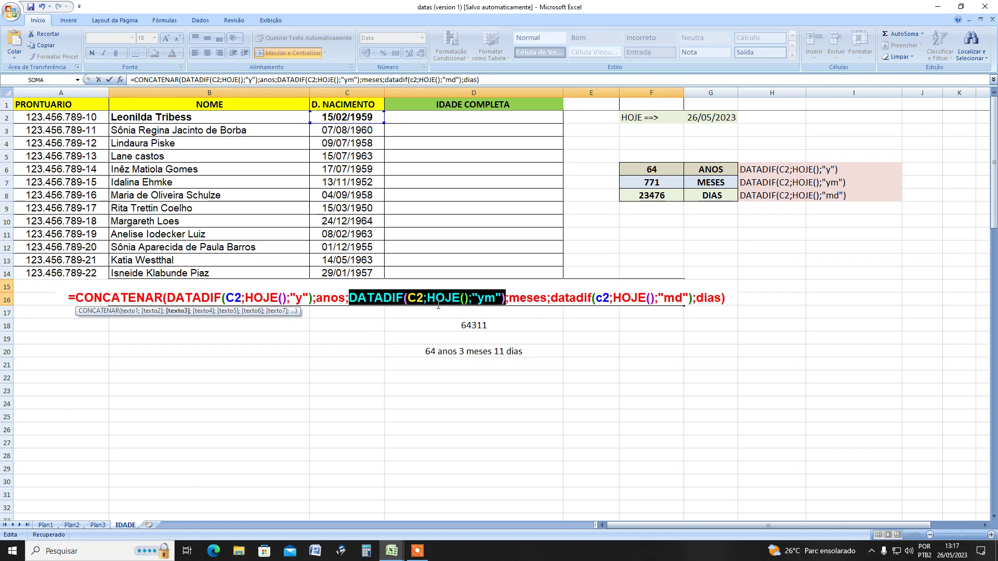
left_click(202, 311)
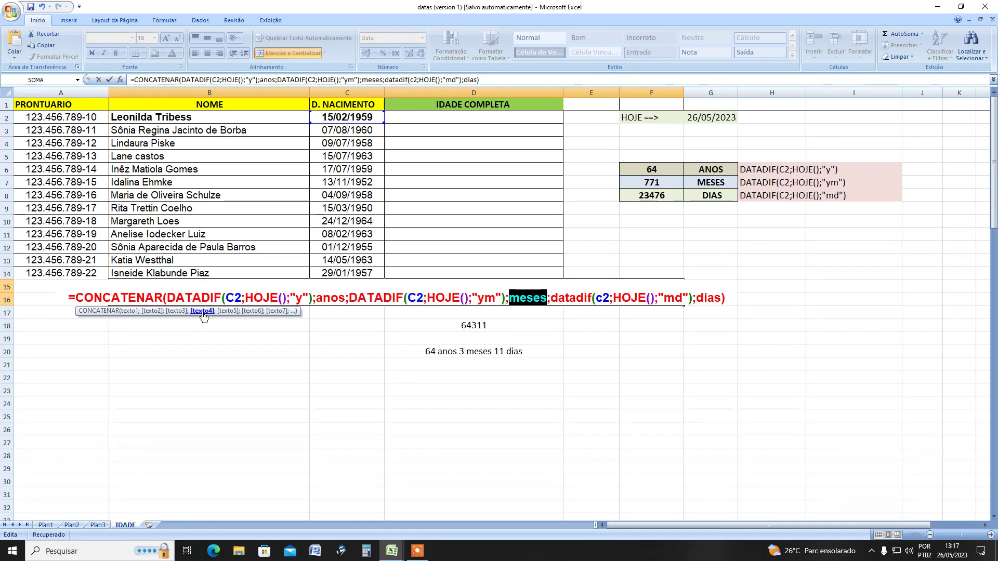
left_click(227, 312)
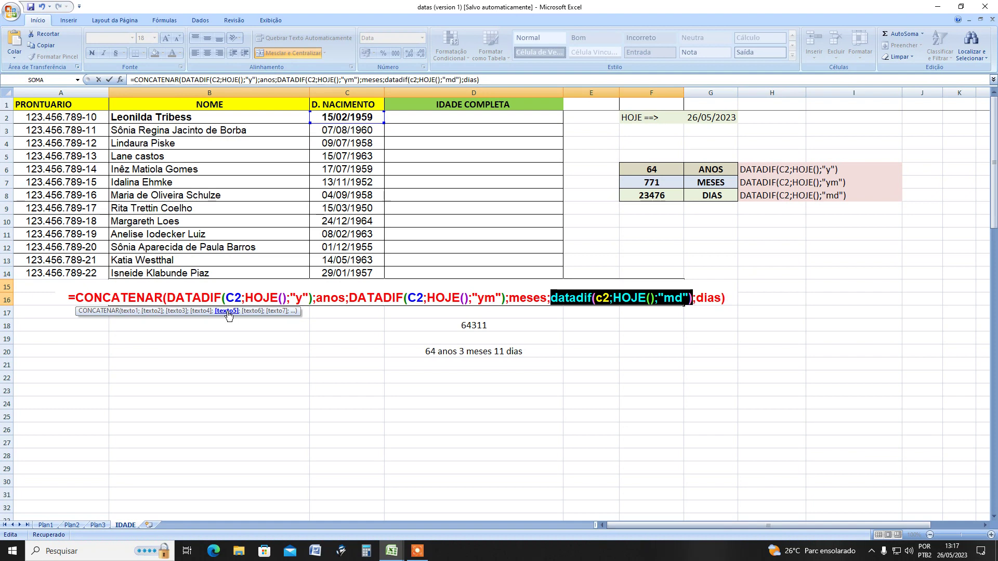
left_click(252, 311)
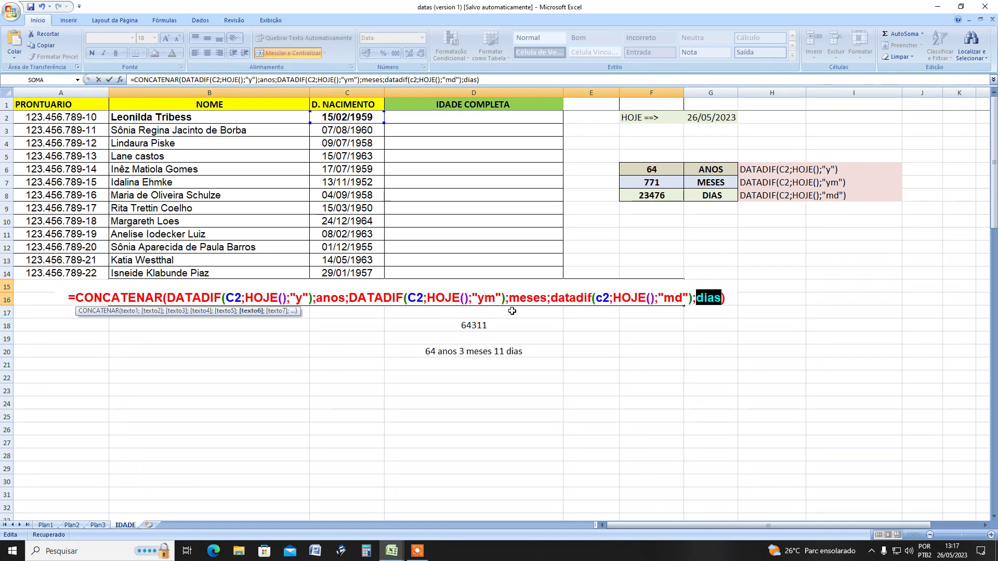
Step: Commit the B15 formula with a single closing parenthesis after dias
left_click(727, 300)
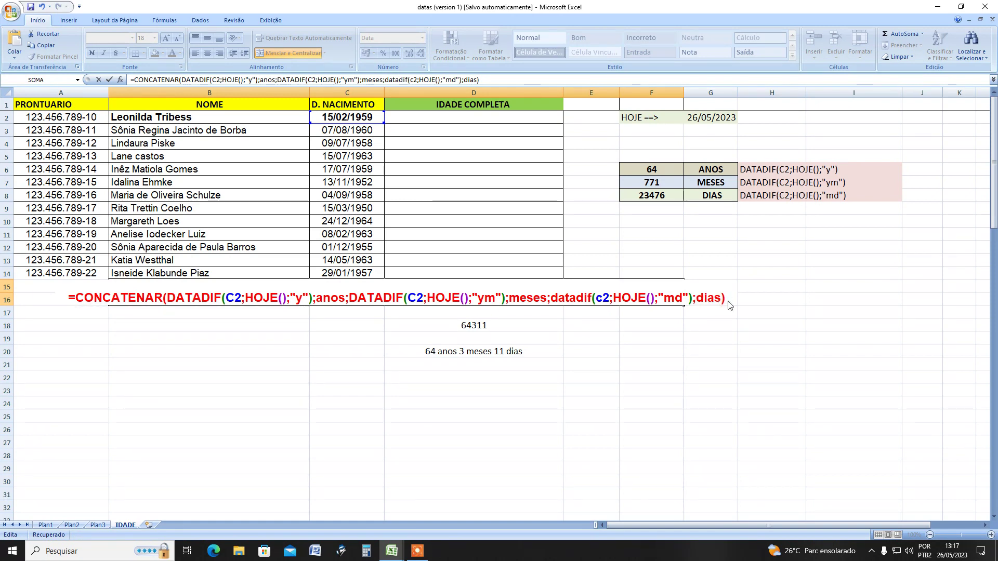
type(")")
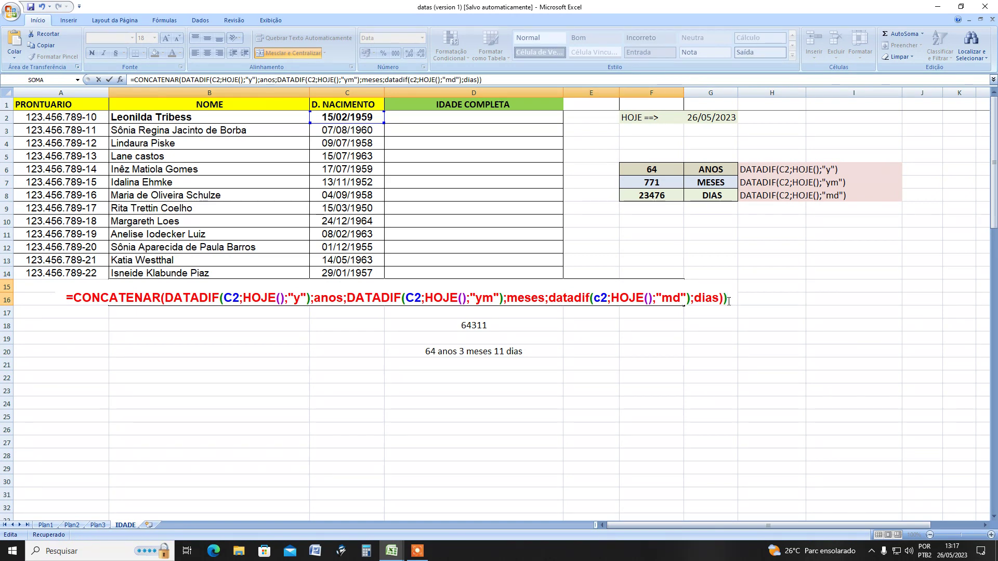
key("BackSpace")
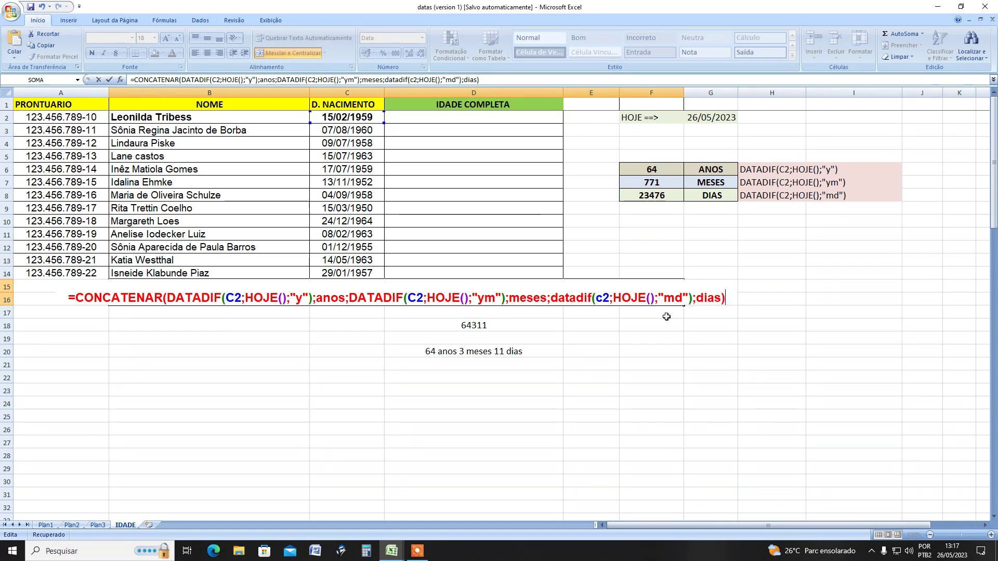
key("Return")
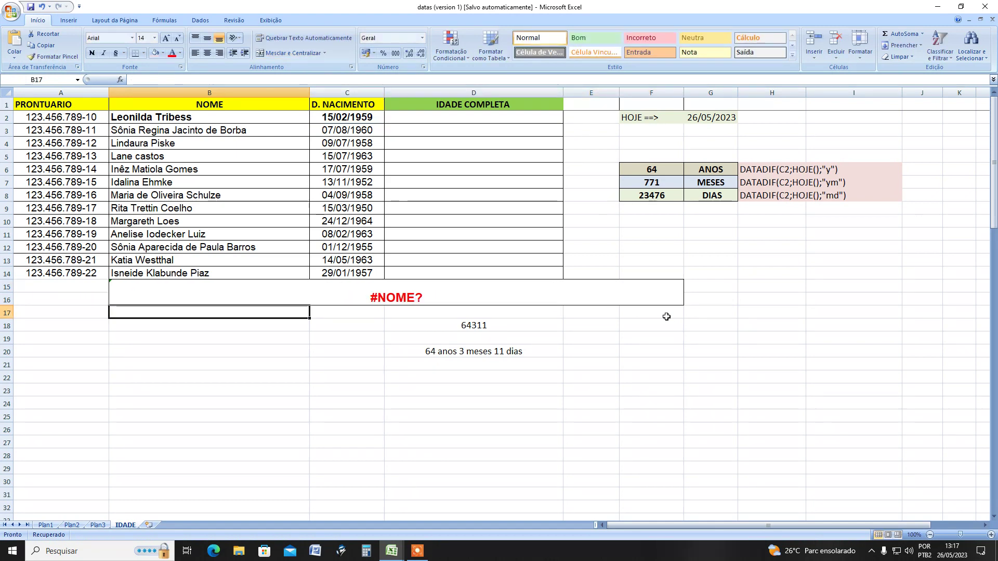
Step: Reopen the B15 formula and enclose the label anos in double quotation marks
double_click(408, 300)
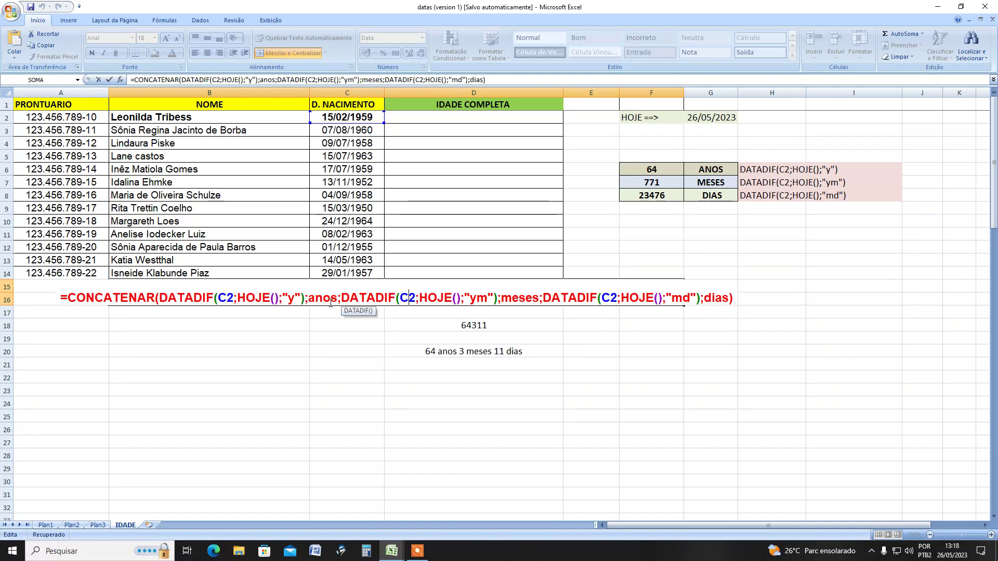
left_click(309, 300)
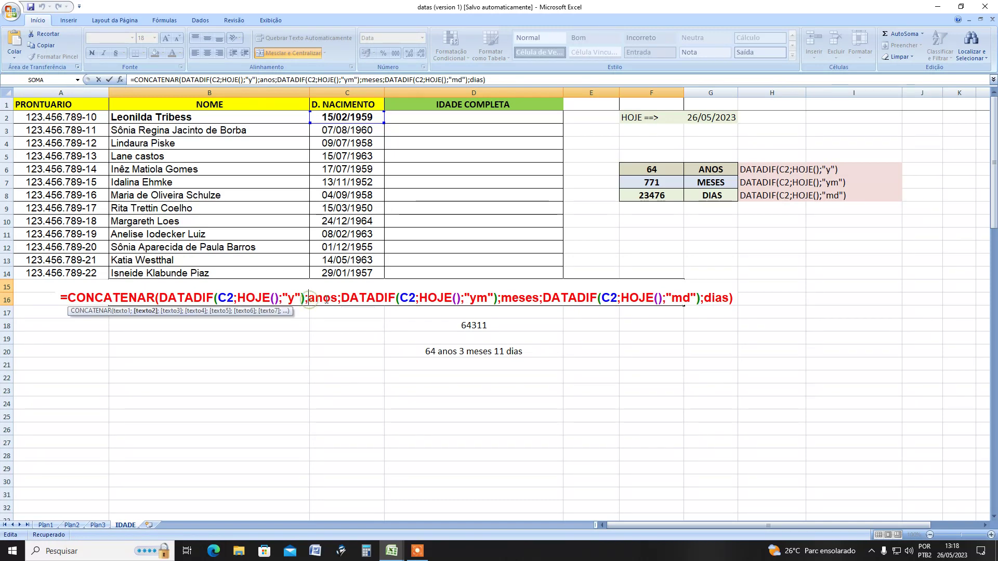
type("\"y")
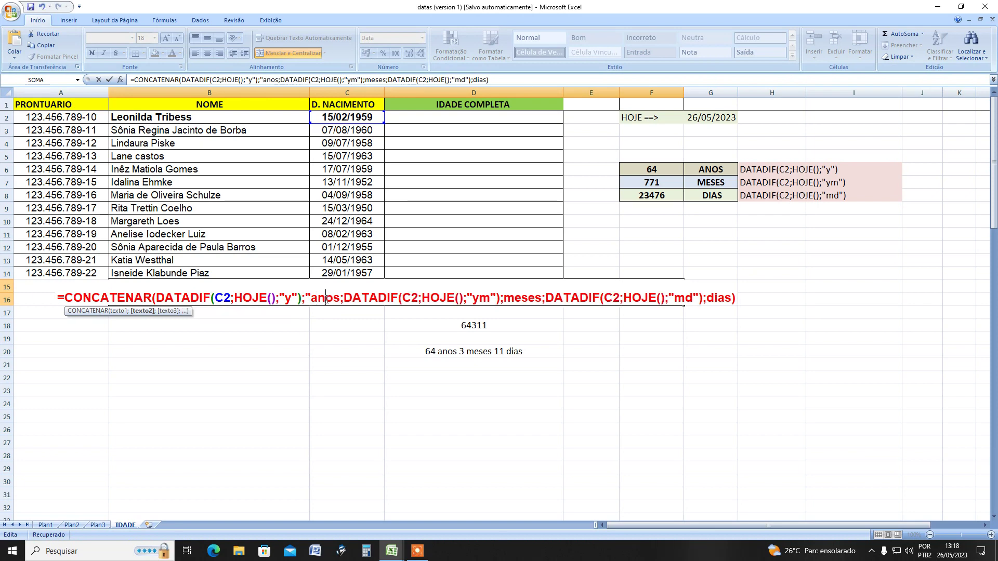
type("\"")
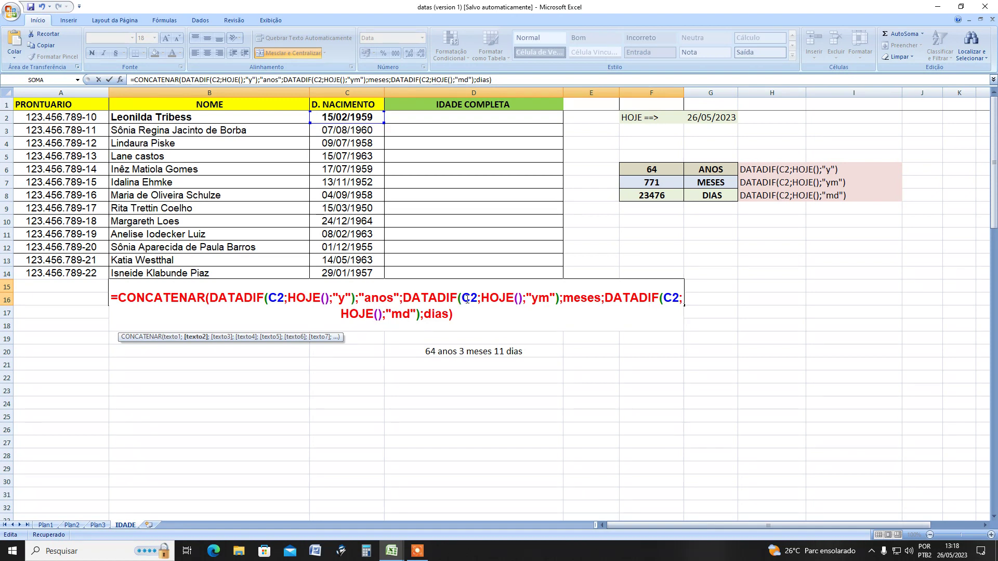
Step: Enclose the label meses in double quotation marks in the B15 formula
left_click(562, 300)
type("\"")
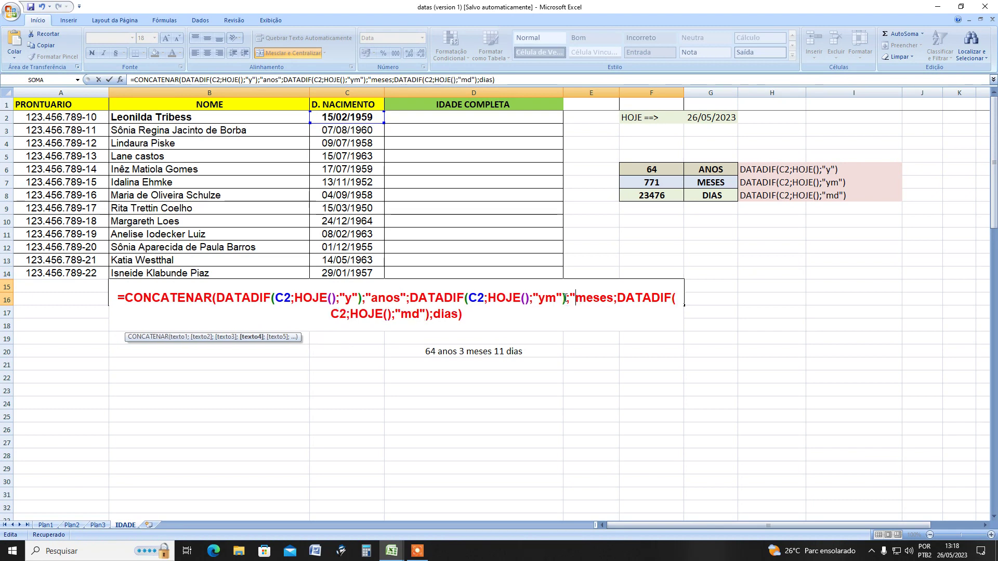
key("Right")
key("Right")
key("Right")
key("Right")
key("Right")
type("\"")
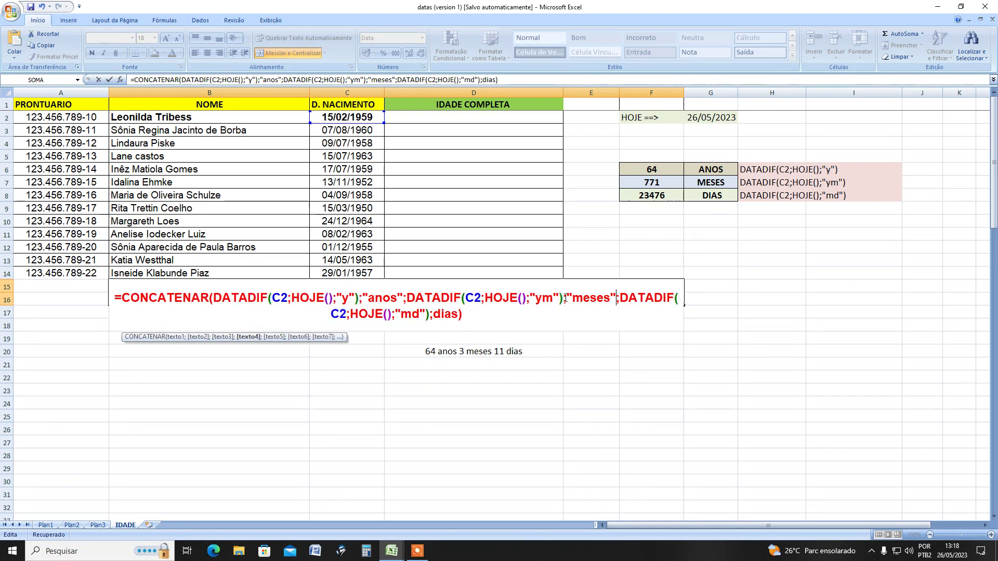
Step: Enclose the label dias in double quotation marks and commit the B15 formula
left_click(438, 316)
type("\"y")
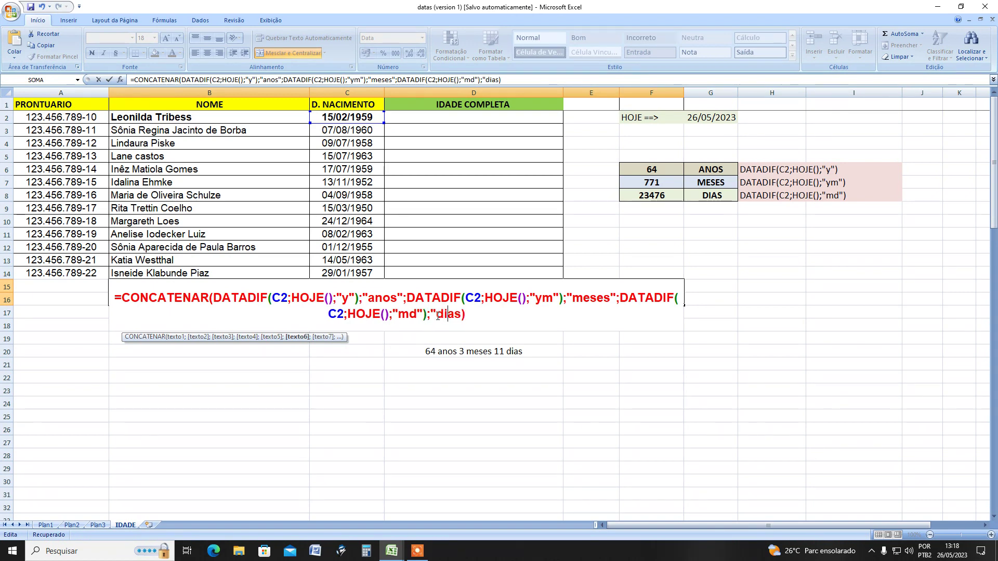
type("\"")
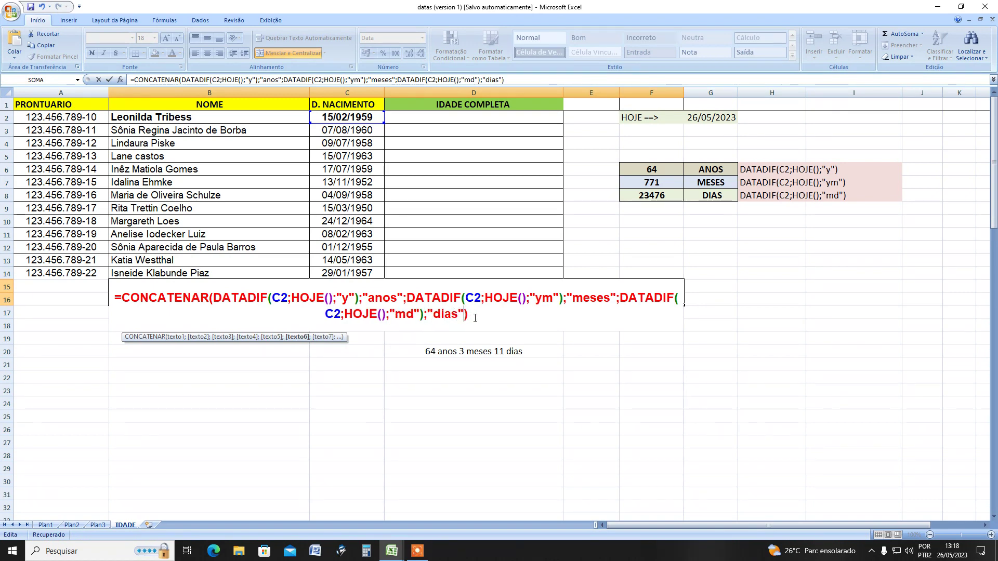
key("Return")
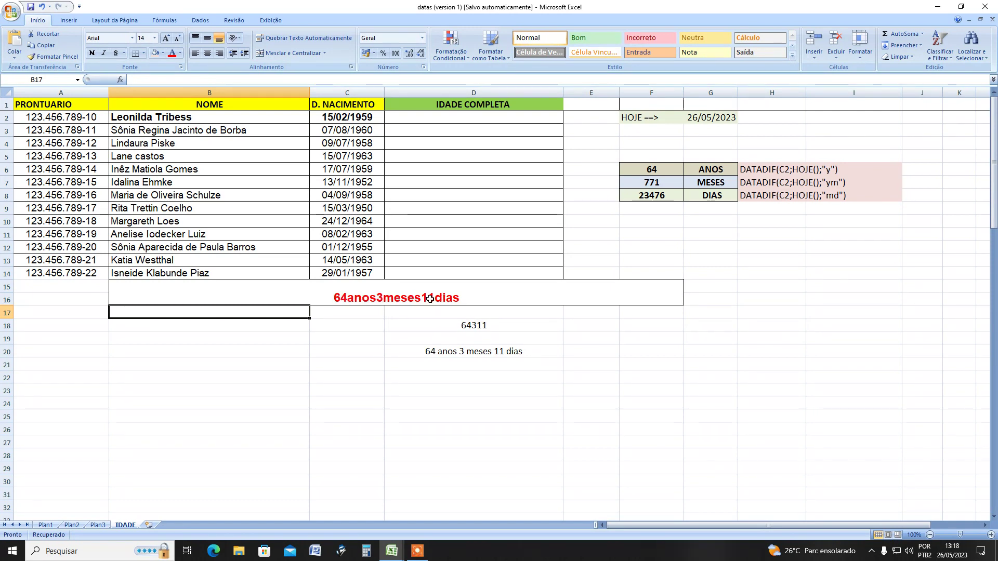
Step: Extend the meses label in the B15 formula to "meses e " and commit the formula
double_click(404, 299)
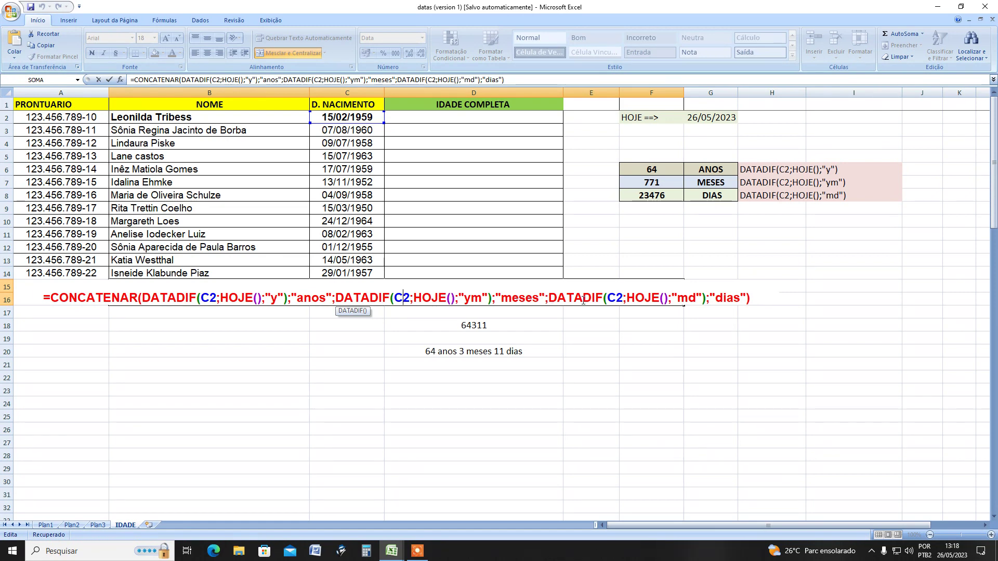
left_click(539, 298)
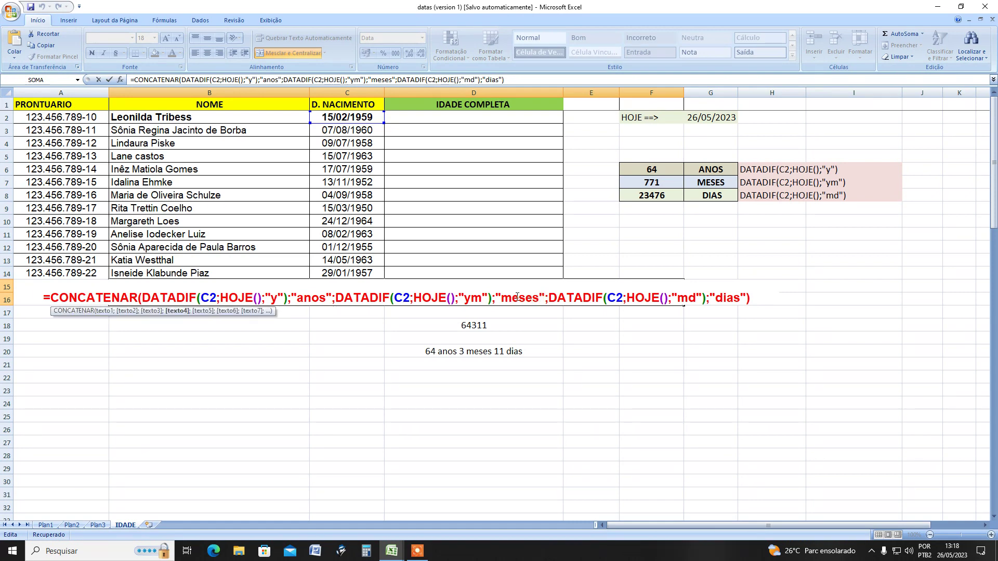
type("e")
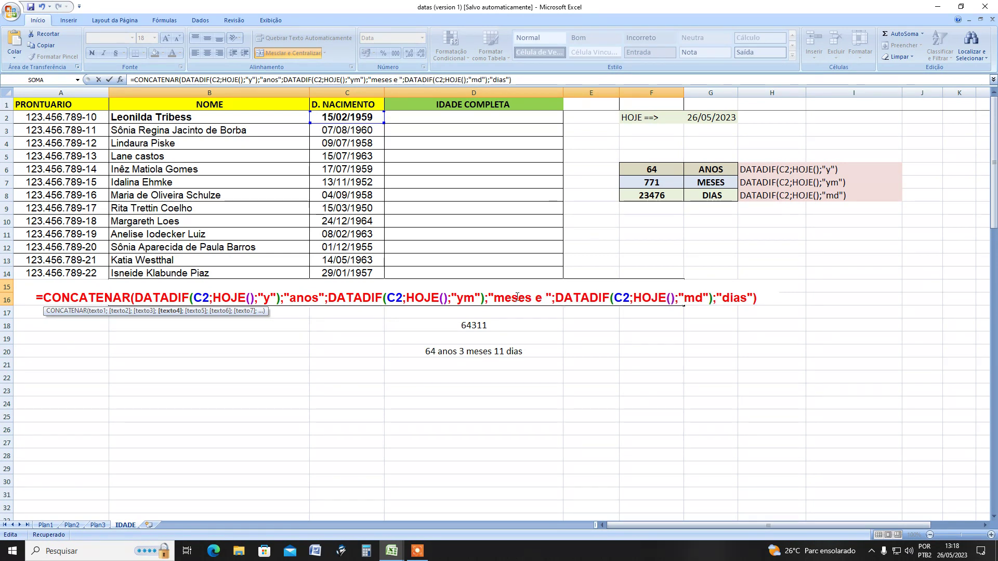
key("Return")
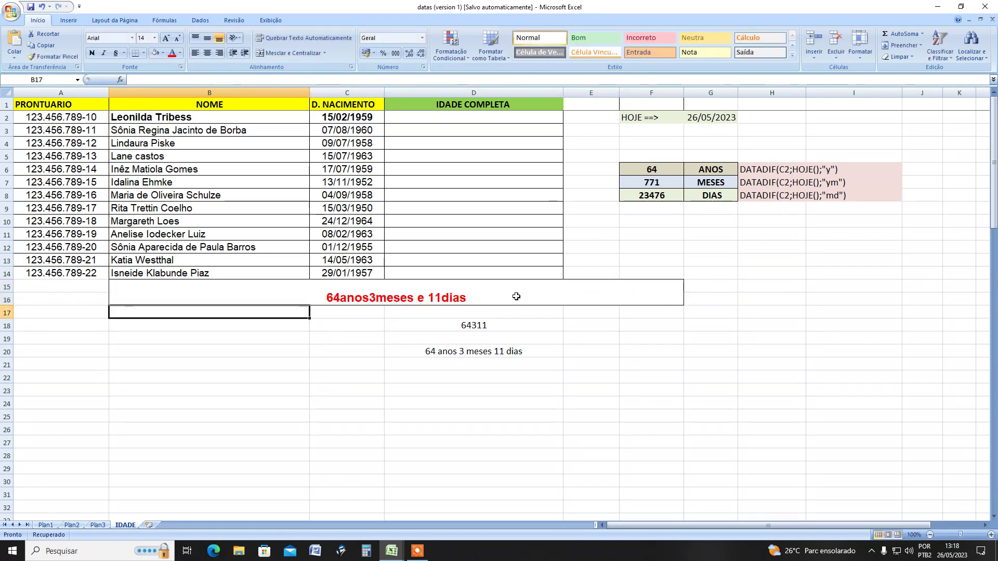
double_click(353, 302)
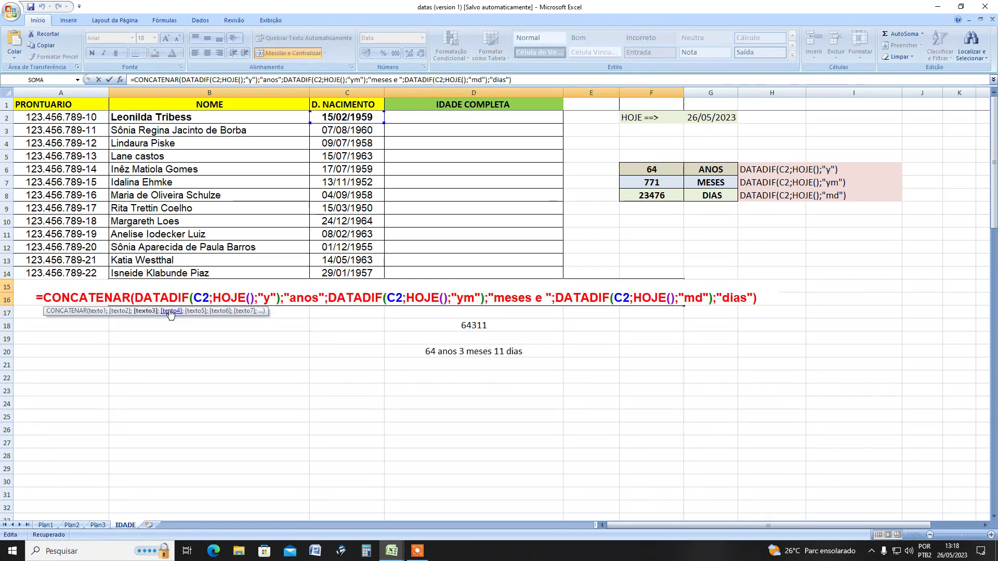
key("Escape")
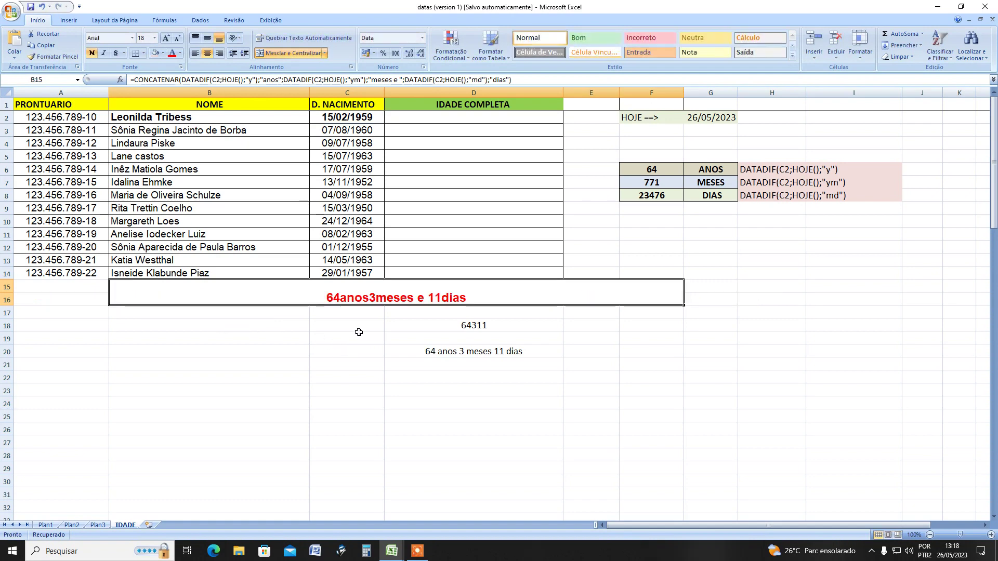
double_click(337, 300)
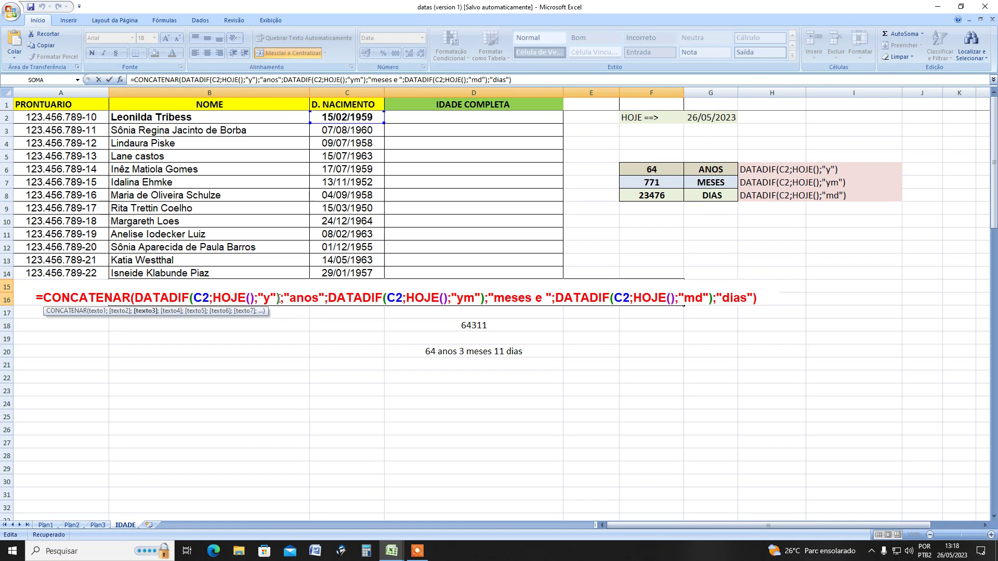
left_click(319, 297)
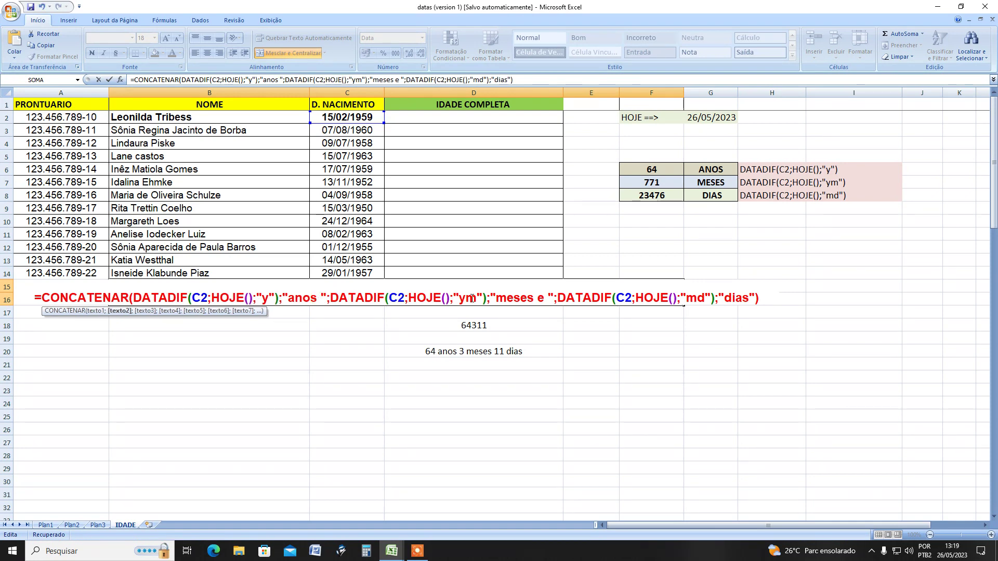
left_click(495, 299)
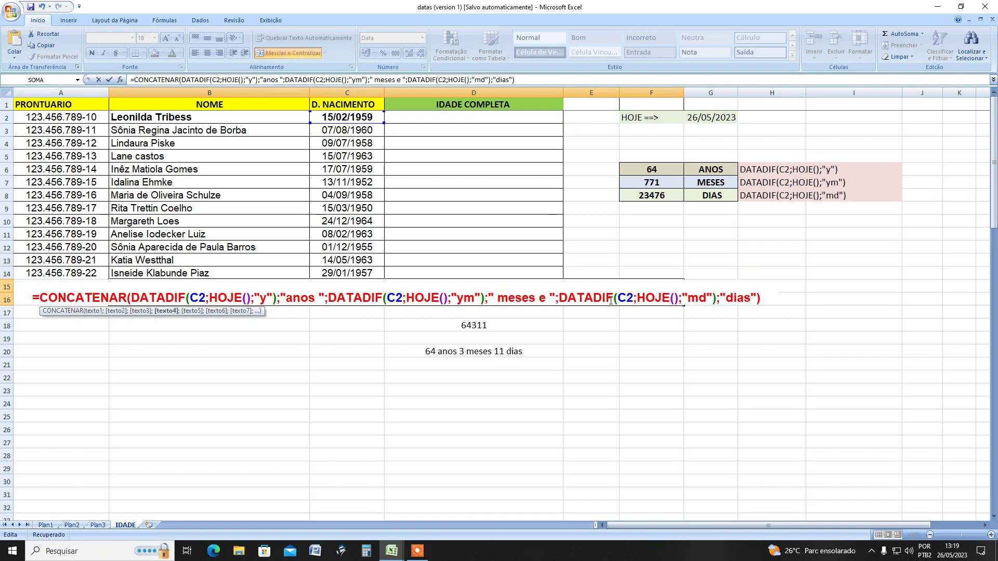
left_click(727, 297)
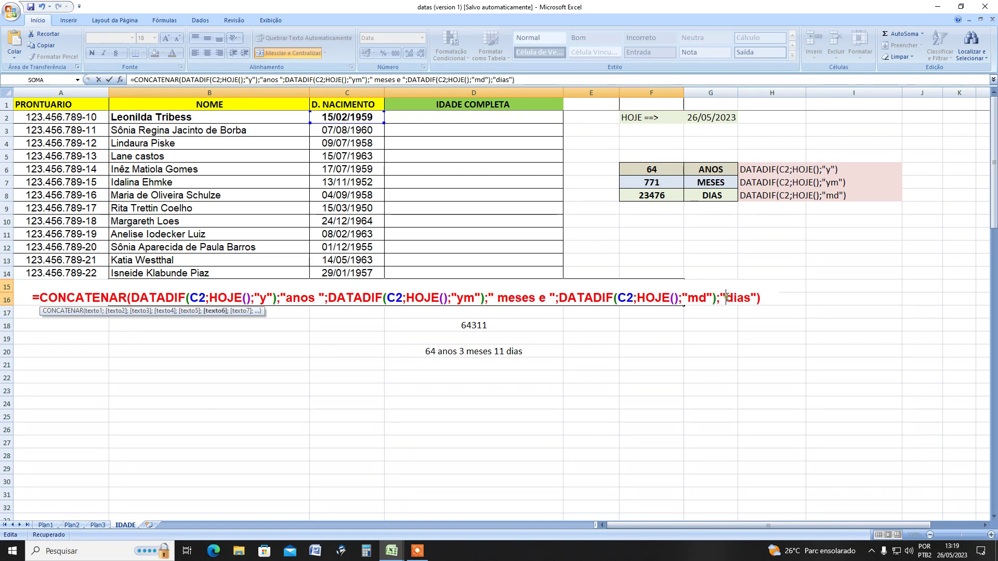
left_click(781, 297)
key("Escape")
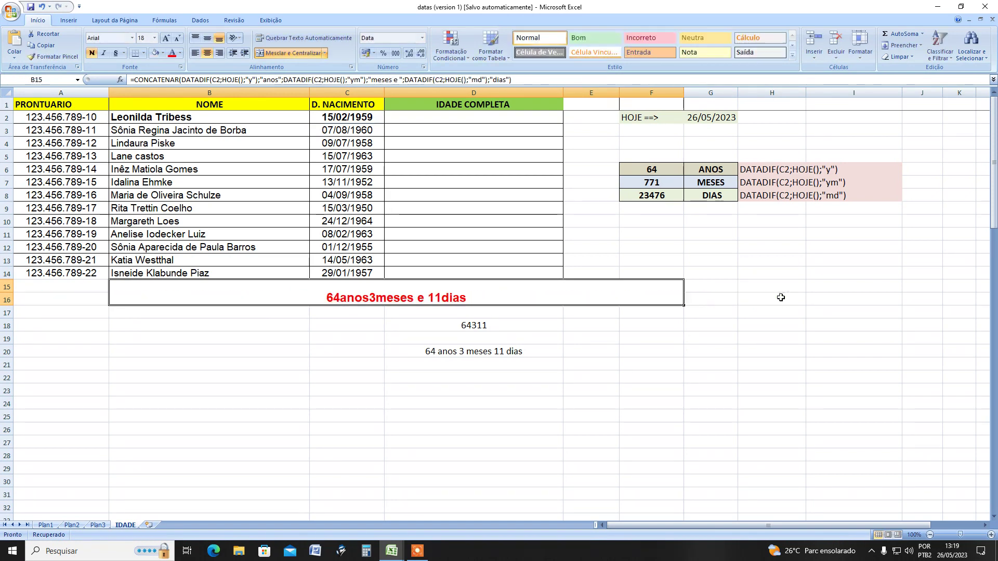
Step: Add a leading space inside the anos, meses and dias labels of the B15 formula and commit it
double_click(503, 298)
left_click(139, 298)
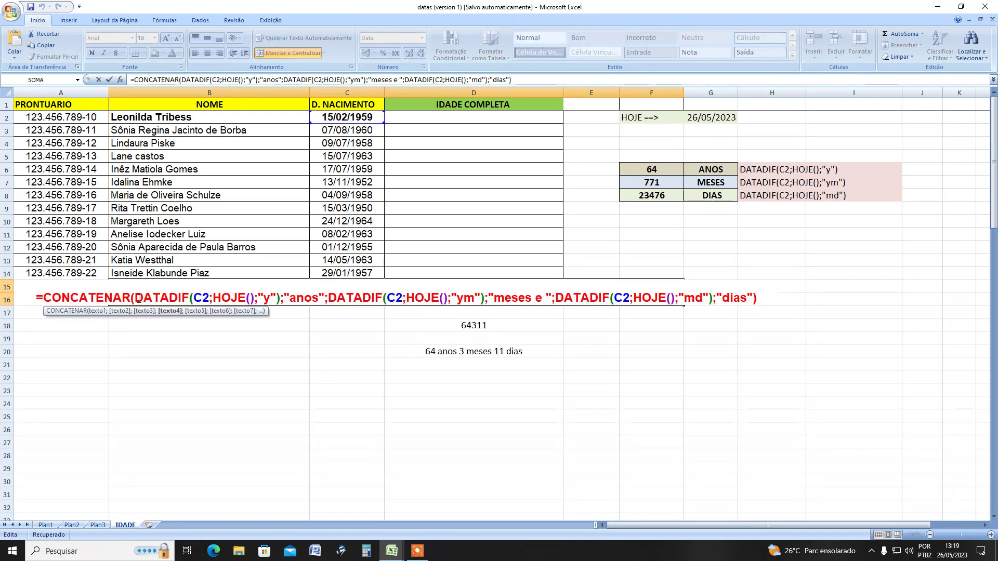
left_click(289, 300)
left_click(497, 299)
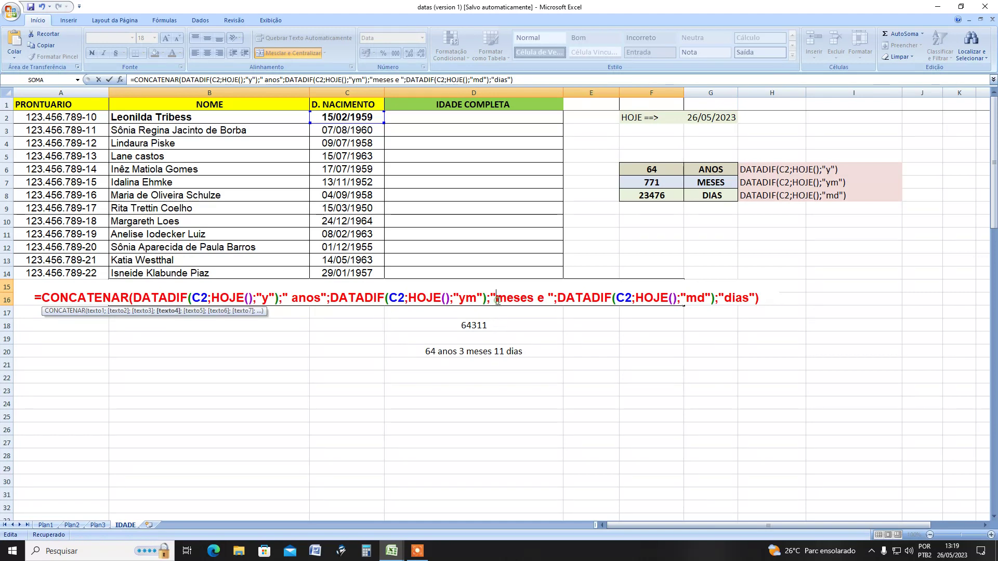
left_click(724, 300)
key("Return")
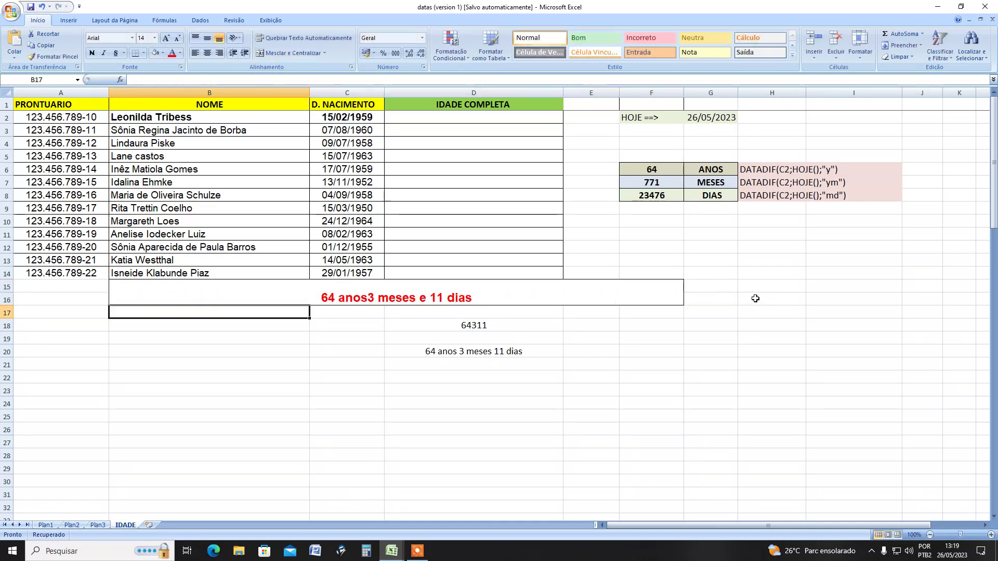
Step: Add a trailing space after anos inside its quotation marks in the B15 formula and commit it
double_click(361, 297)
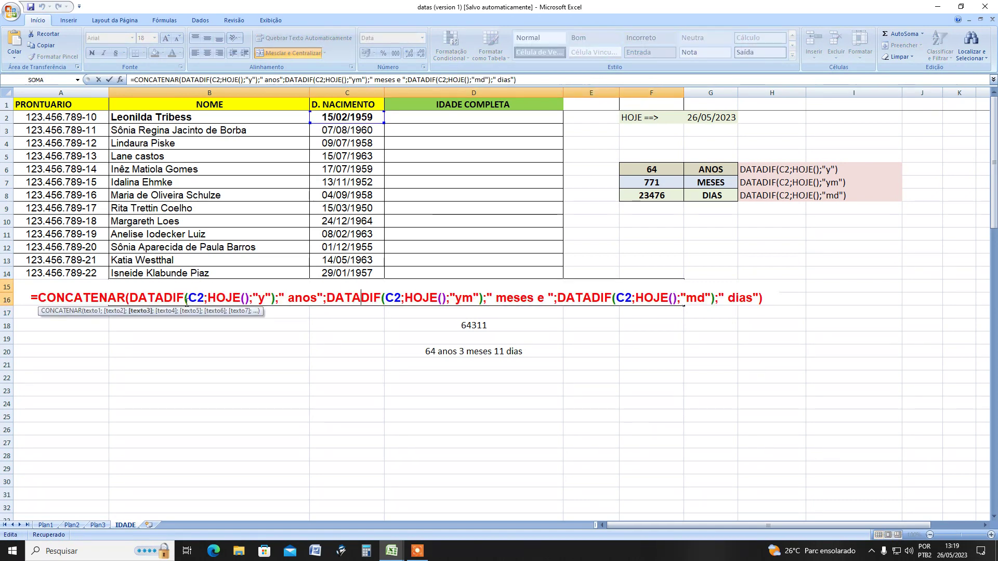
left_click(317, 300)
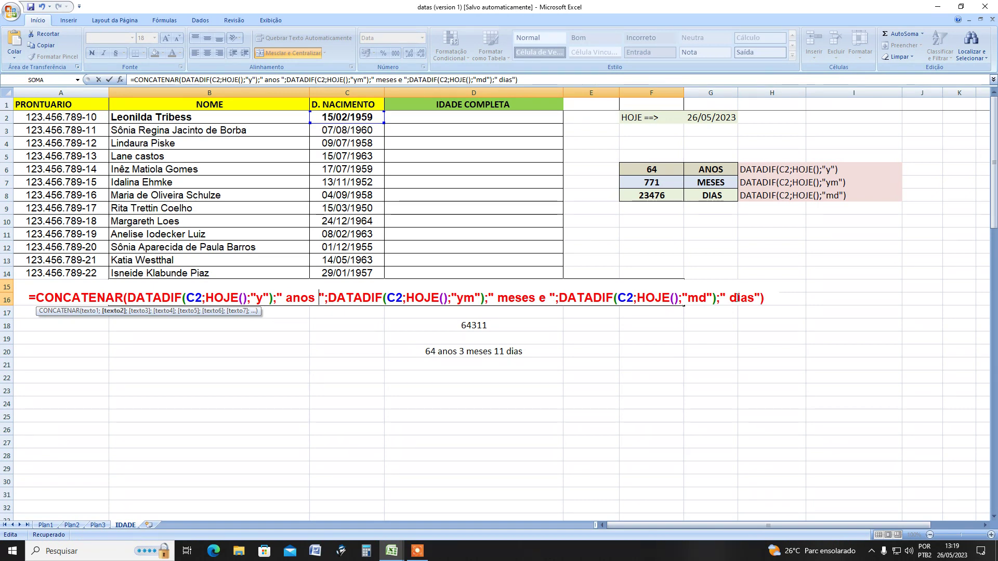
key("Return")
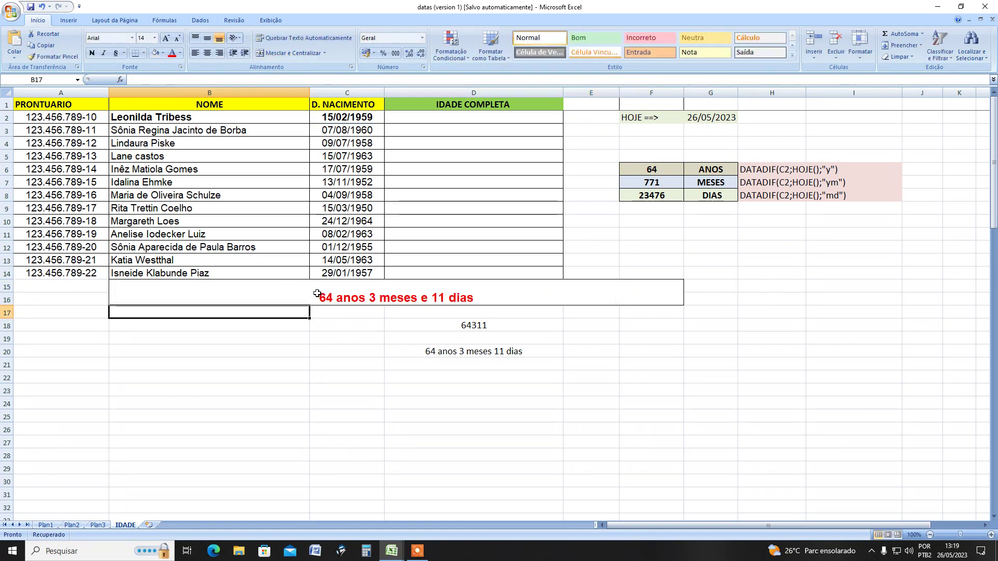
double_click(488, 300)
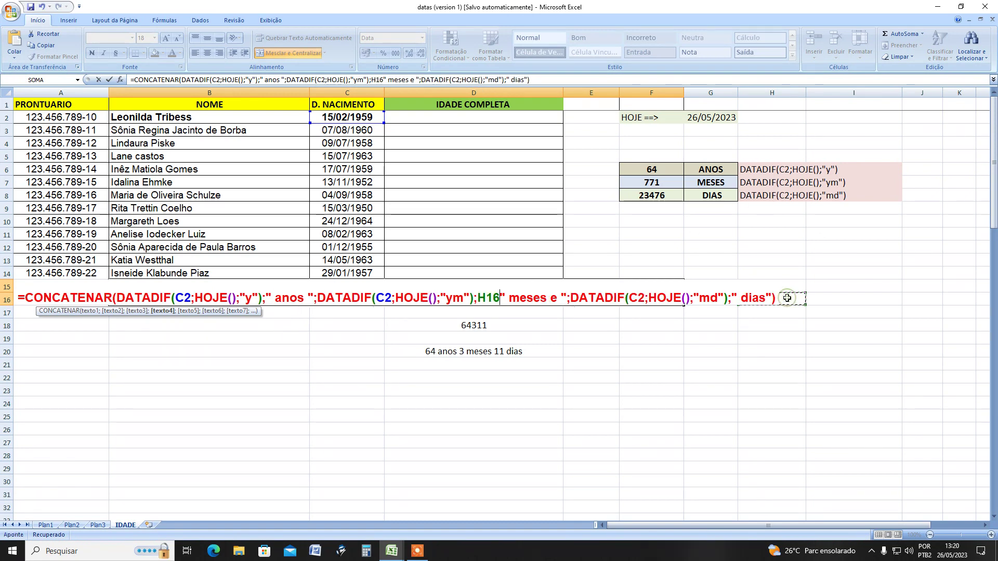
key("Return")
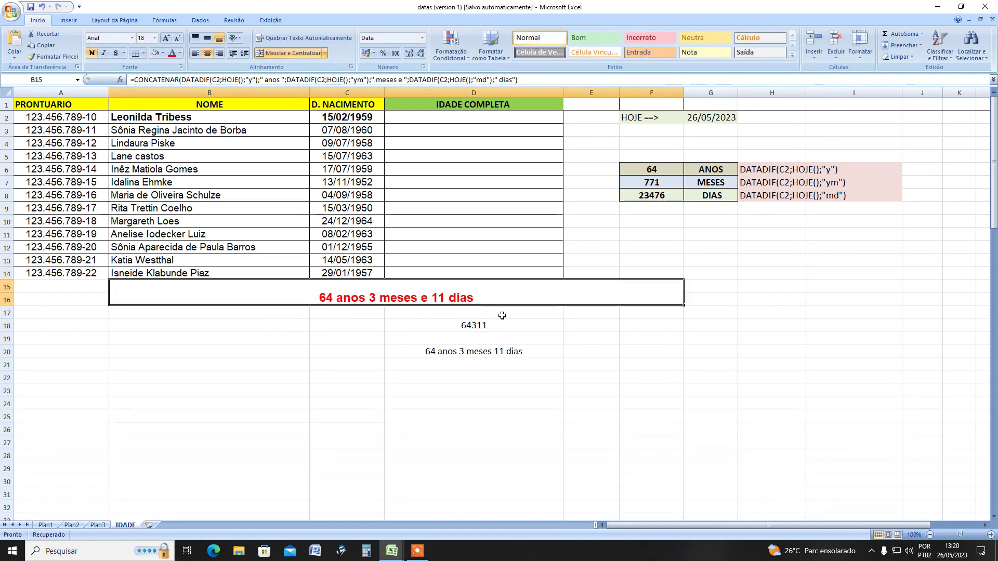
left_click(453, 313)
double_click(454, 314)
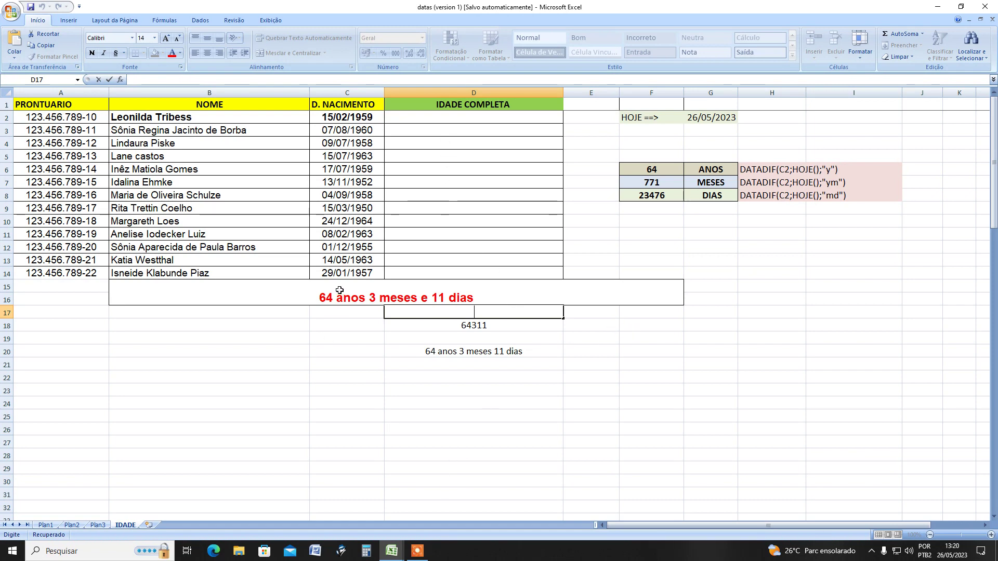
Step: Copy everything after =CONCATENAR( in the B15 formula, from the first DATADIF to the closing parenthesis
double_click(485, 298)
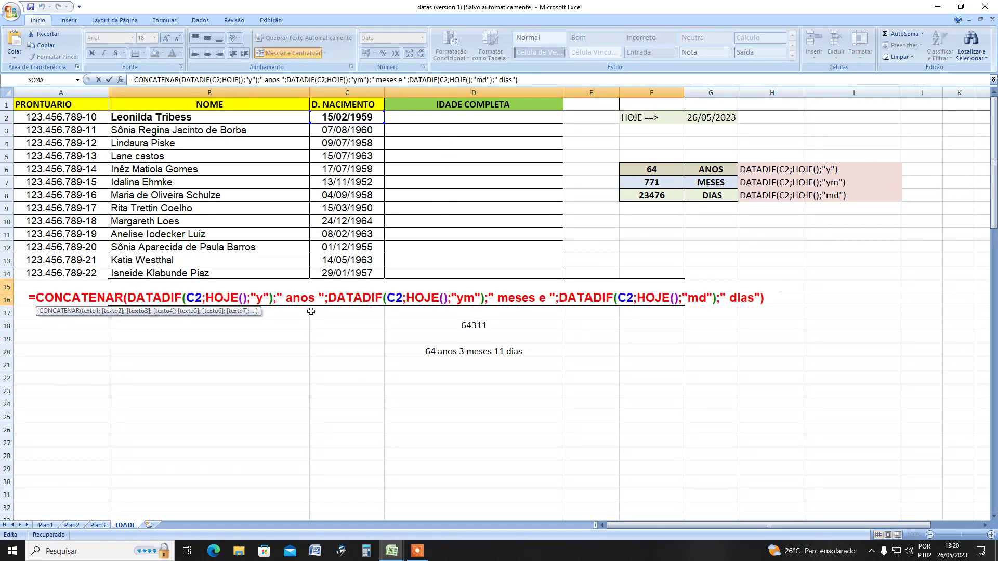
left_click_drag(131, 295, 685, 290)
left_click_drag(766, 289, 765, 292)
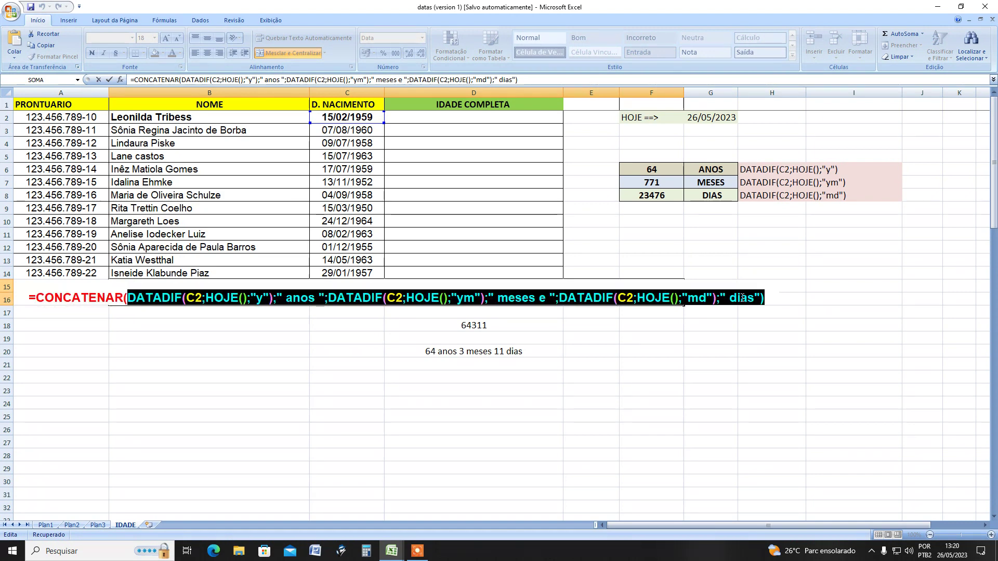
right_click(743, 299)
left_click(769, 315)
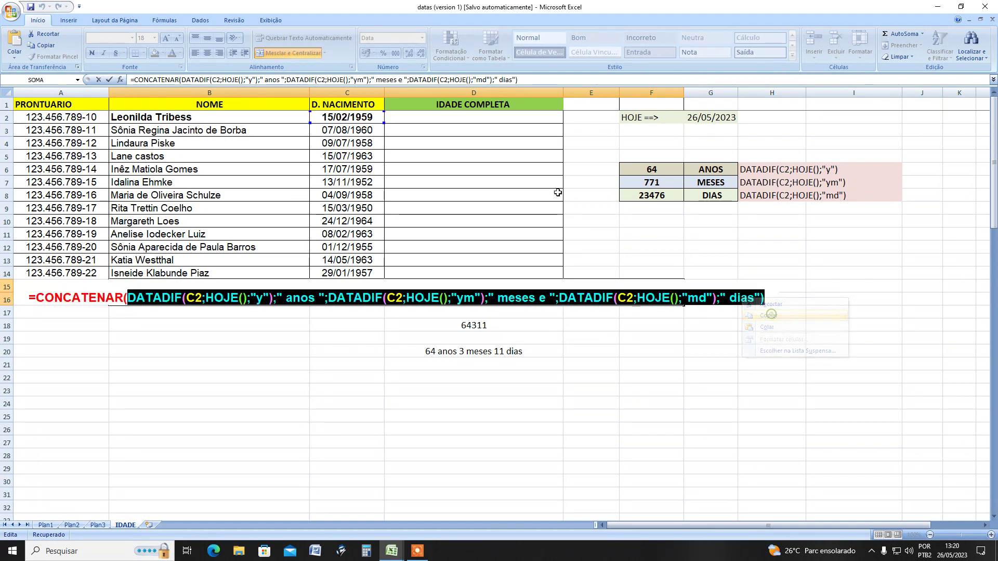
left_click(502, 118)
key("ctrl+v")
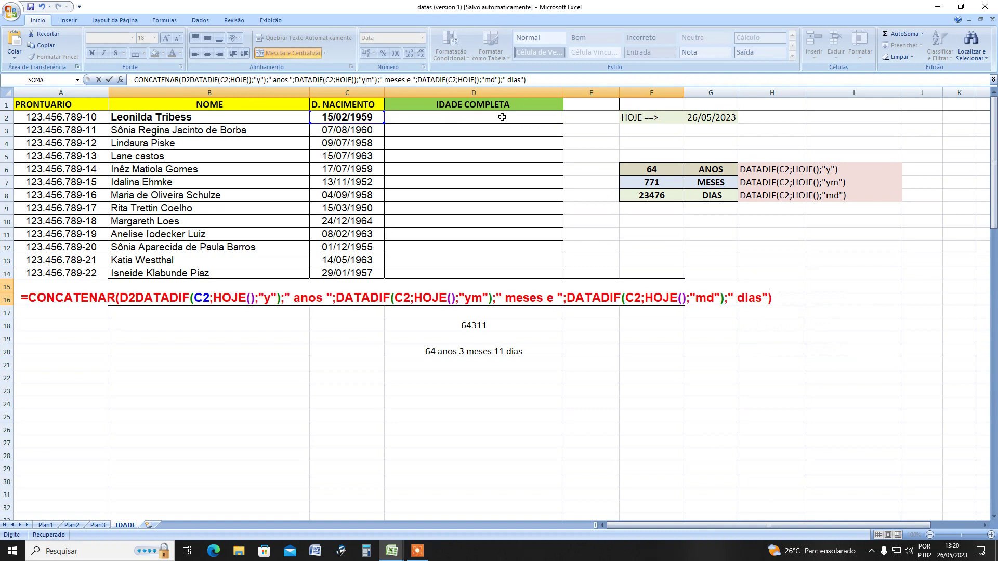
key("Escape")
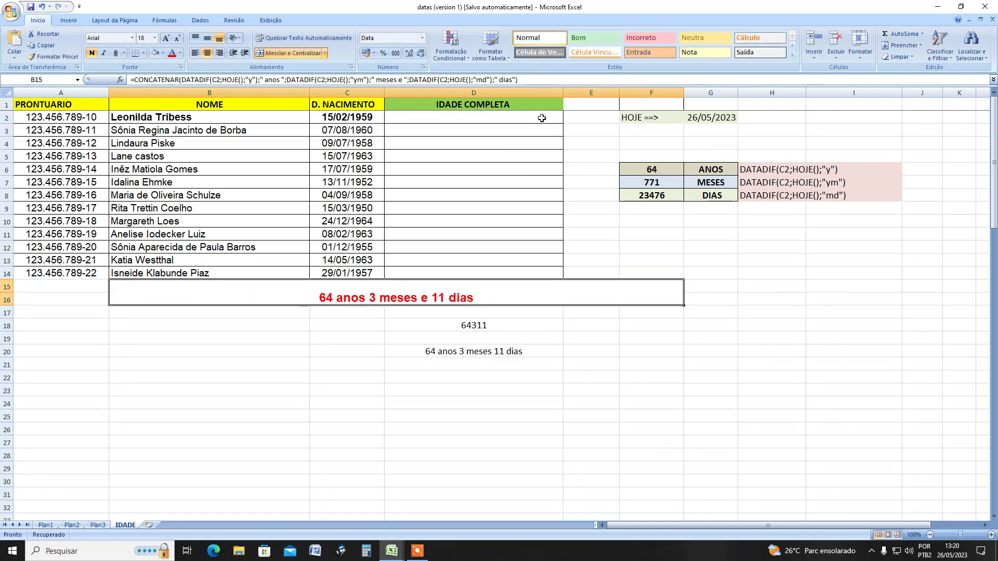
Step: Paste the copied DATADIF arguments into cell D2 under IDADE COMPLETA and commit the entry
double_click(542, 118)
key("ctrl+v")
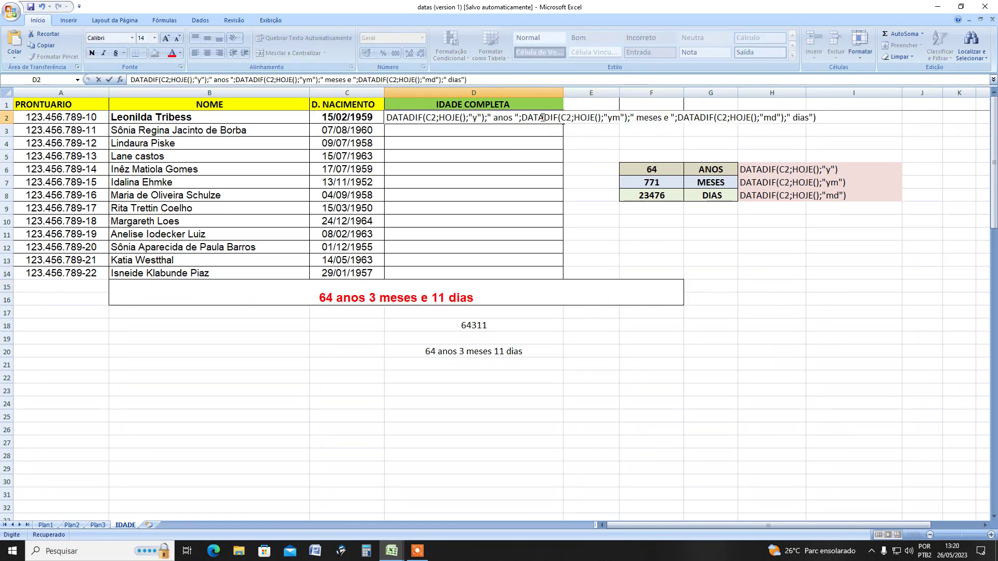
key("Return")
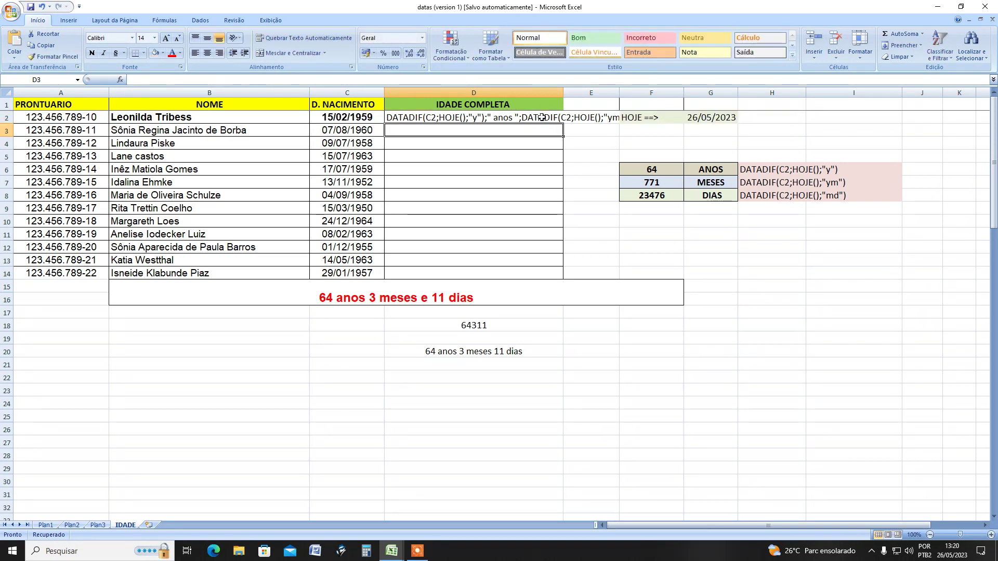
Step: Try to turn the pasted text in D2 into a formula by putting an equals sign in front of it
double_click(423, 118)
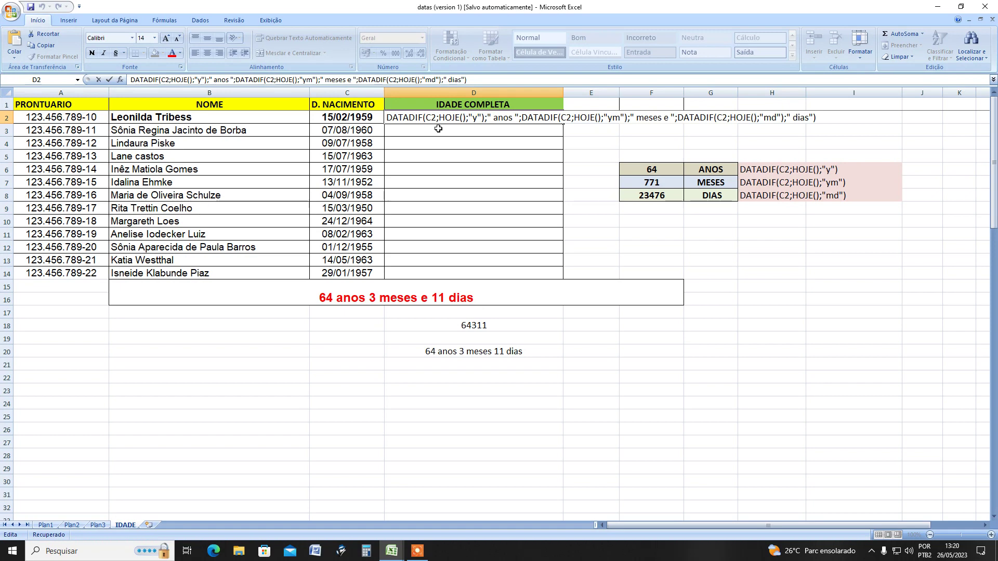
type("=")
key("Return")
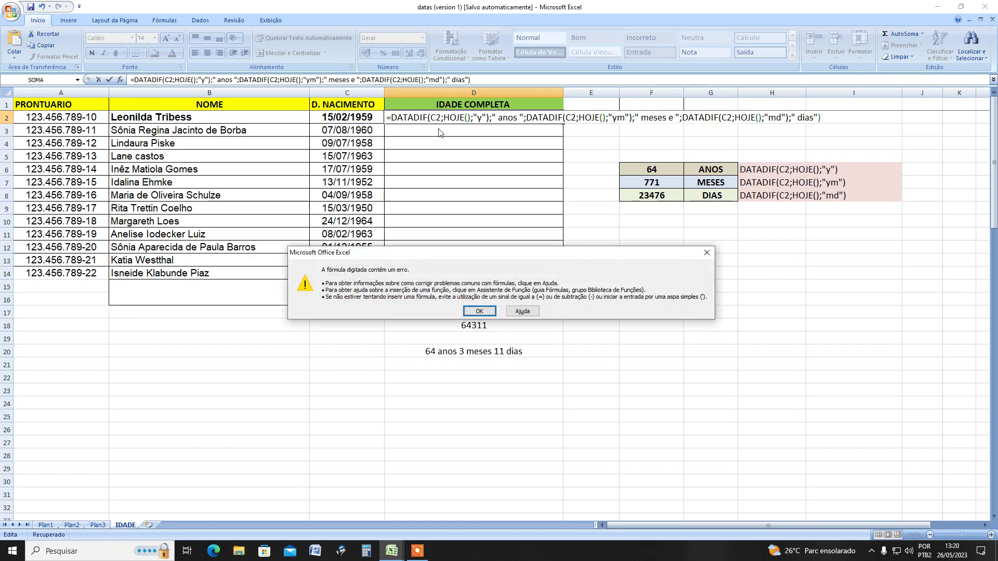
left_click(480, 310)
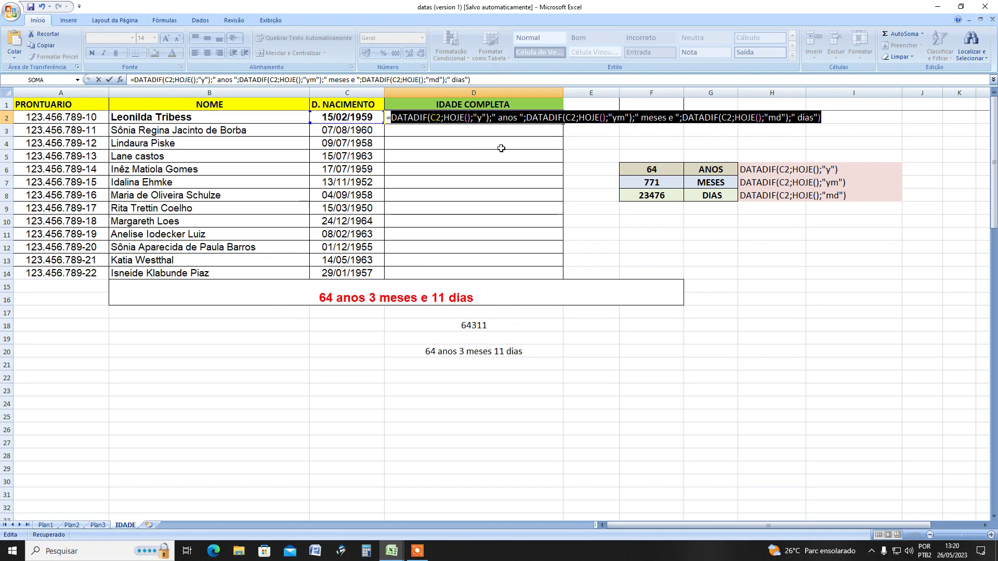
type("D3")
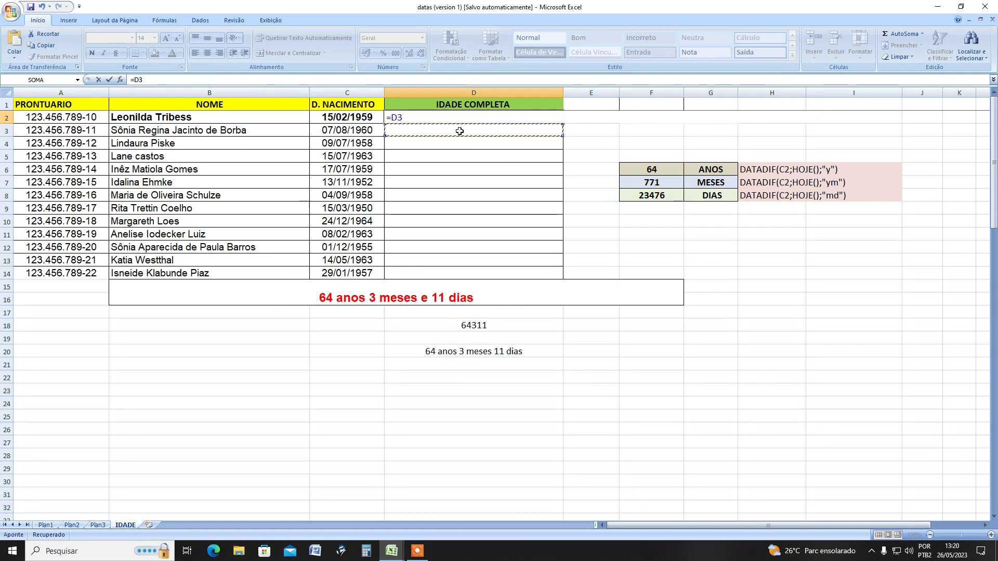
key("Escape")
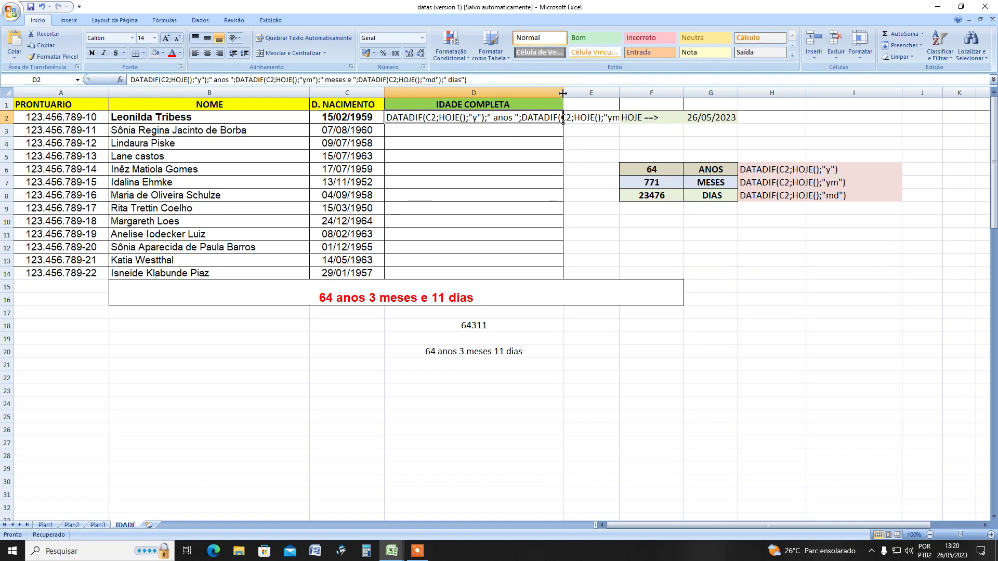
Step: Widen column D until the whole text in D2 fits inside it
left_click_drag(563, 94, 940, 119)
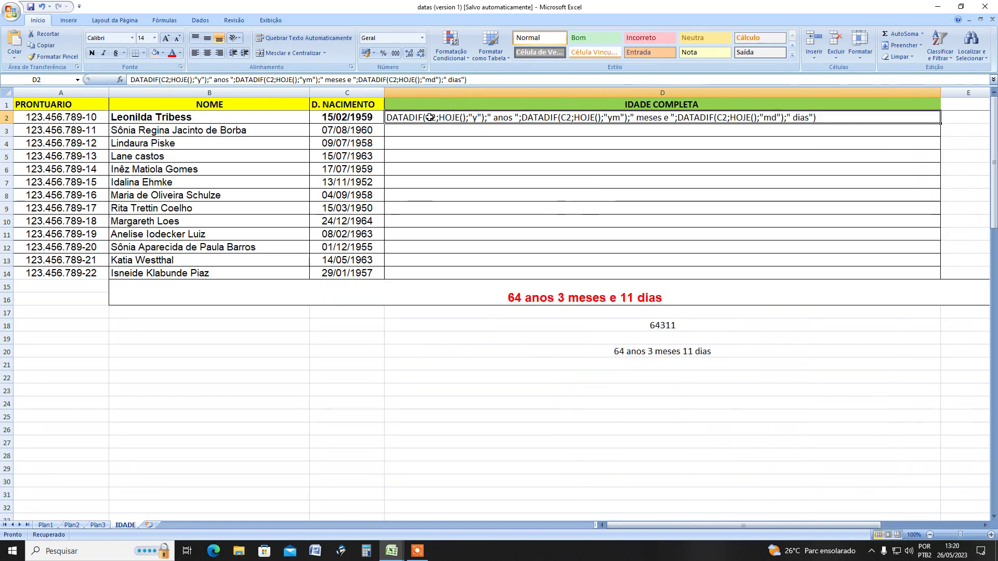
Step: Examine the =CONCATENAR( opening of the B15 formula and leave the cell without changing it
double_click(489, 304)
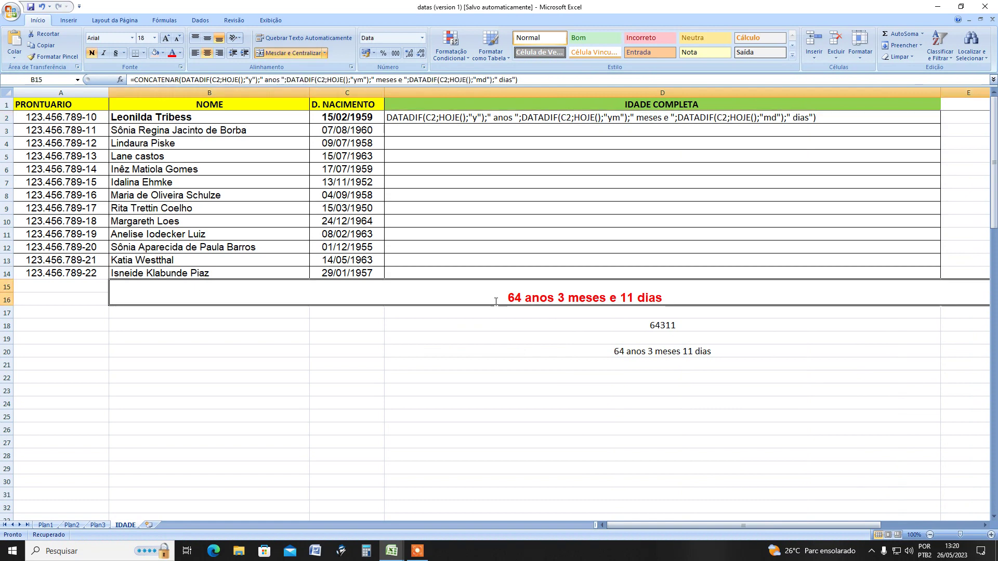
left_click_drag(182, 296, 307, 297)
key("Return")
Step: Replace the semicolons on both sides of " anos " in the D2 text with the & operator
double_click(416, 117)
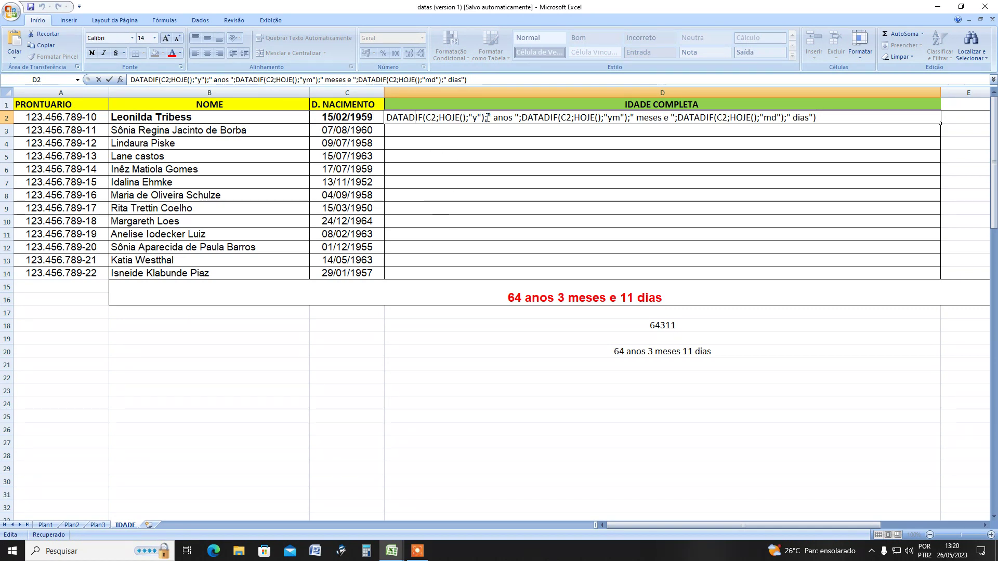
left_click(487, 119)
key("BackSpace")
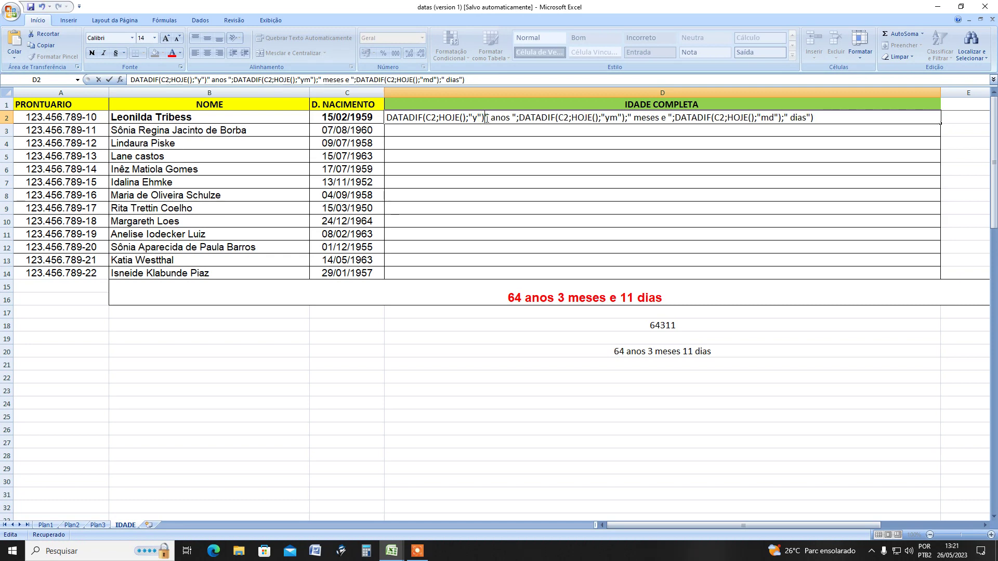
type("&")
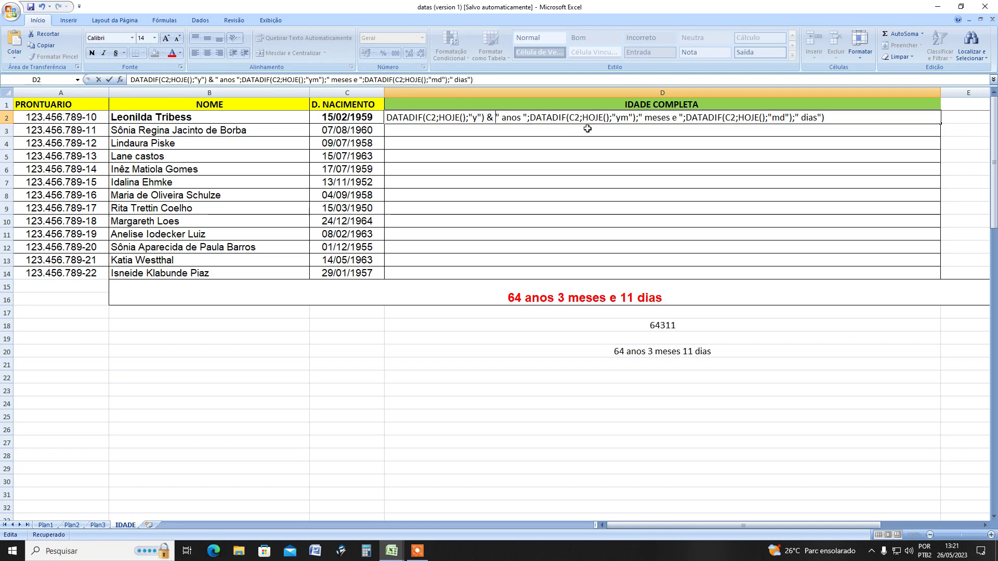
left_click(526, 118)
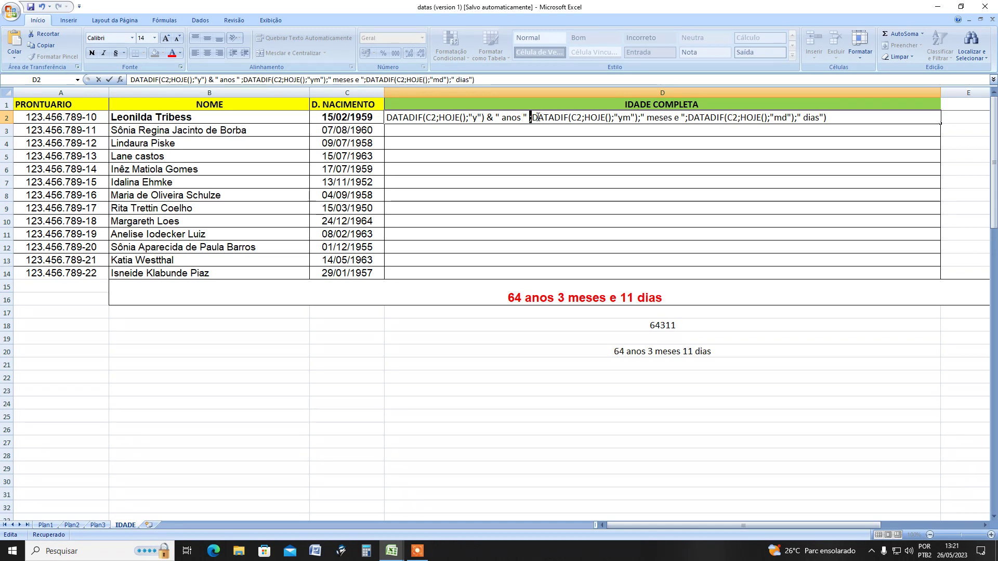
type("7")
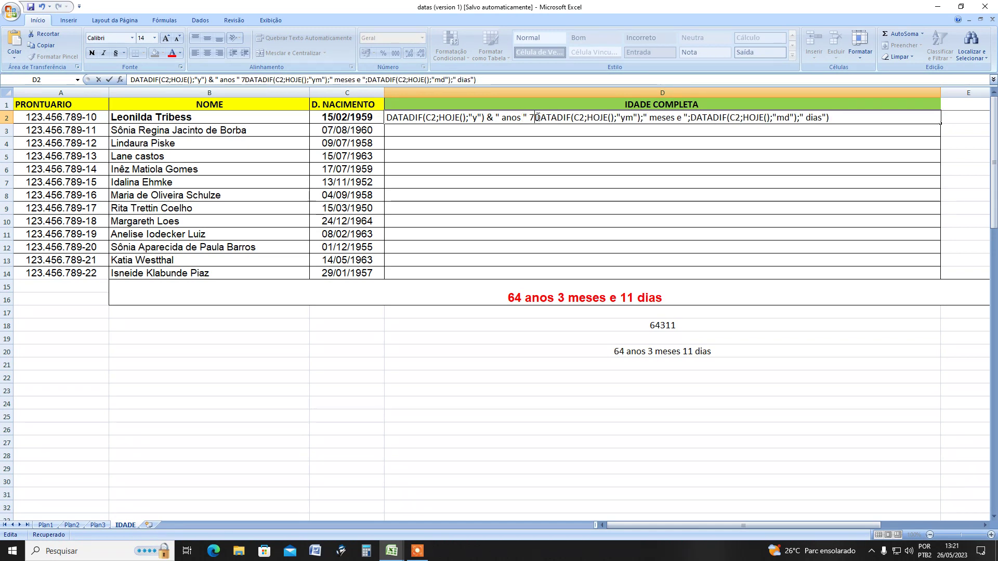
key("BackSpace")
type("&")
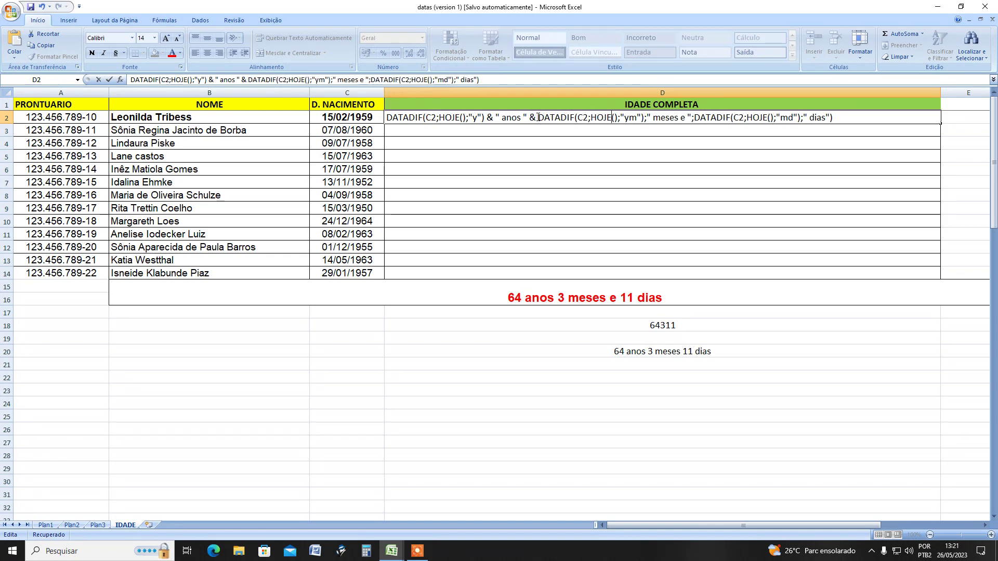
Step: Replace the semicolons before and after " meses e " in the D2 text with the & operator
key("Right")
key("Right")
key("Right")
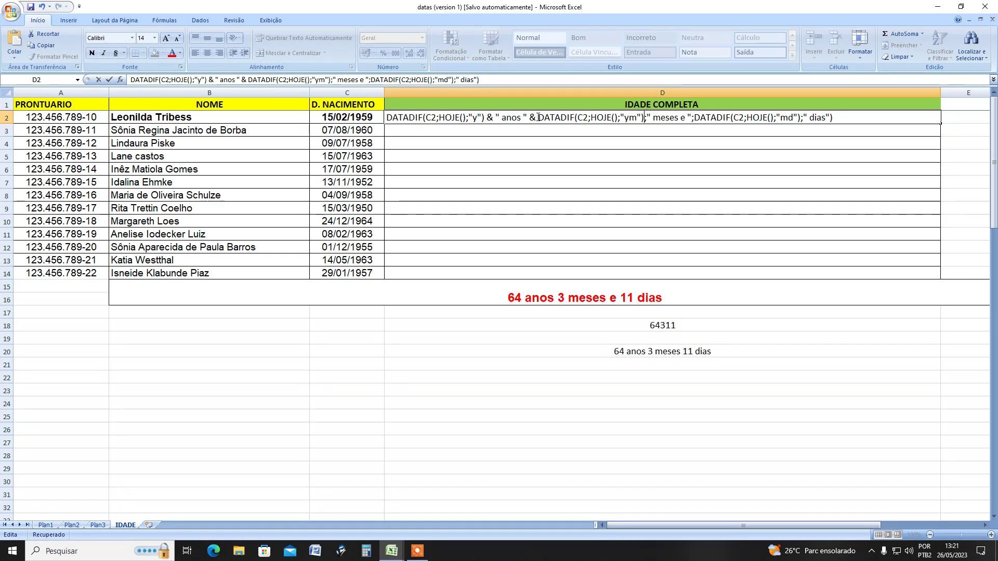
key("Delete")
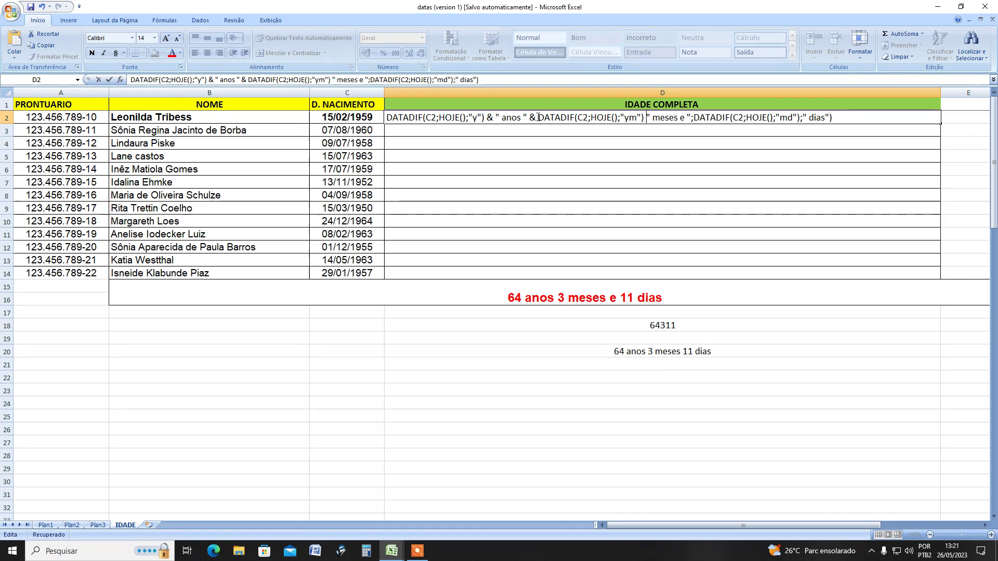
type("&")
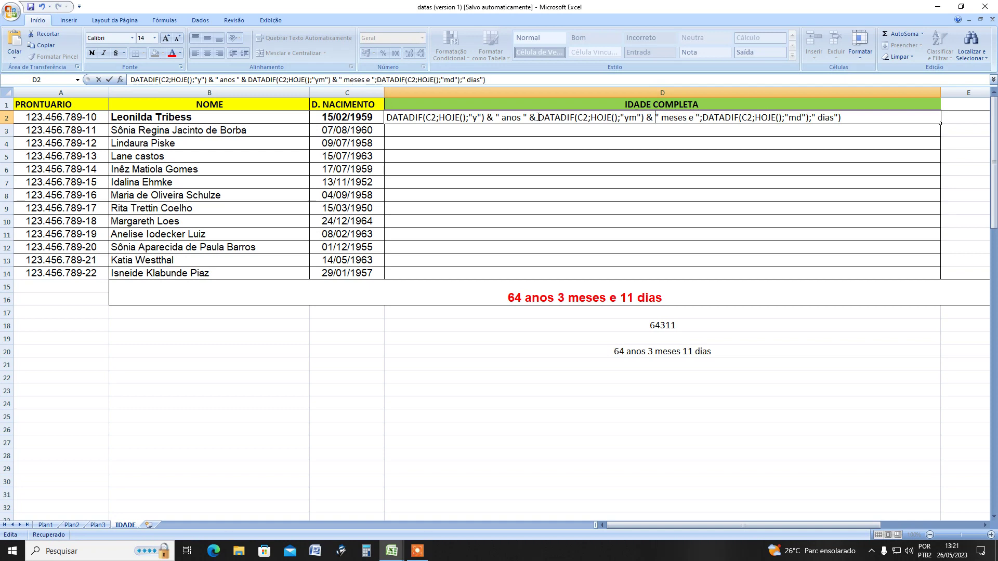
left_click(700, 118)
key("BackSpace")
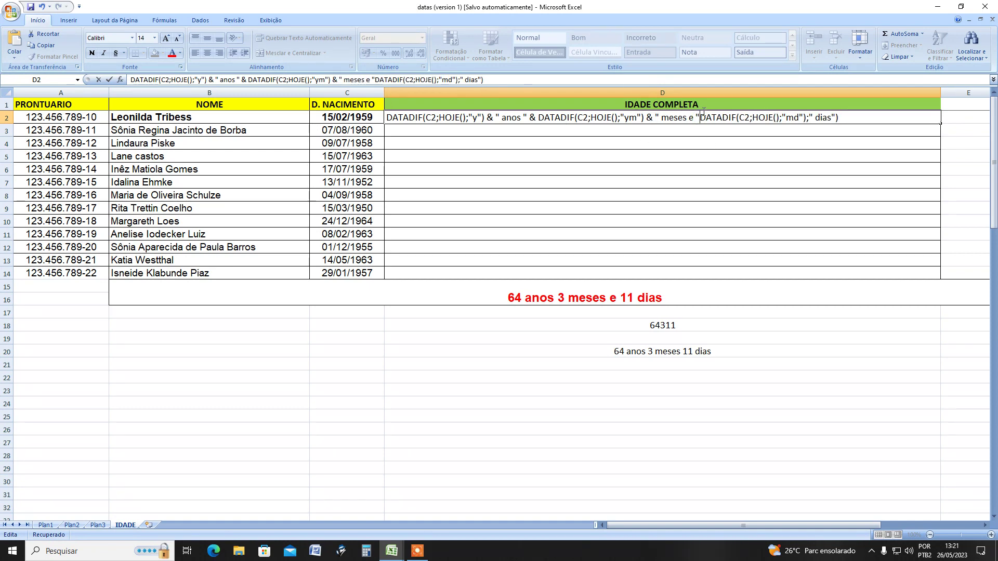
type("&")
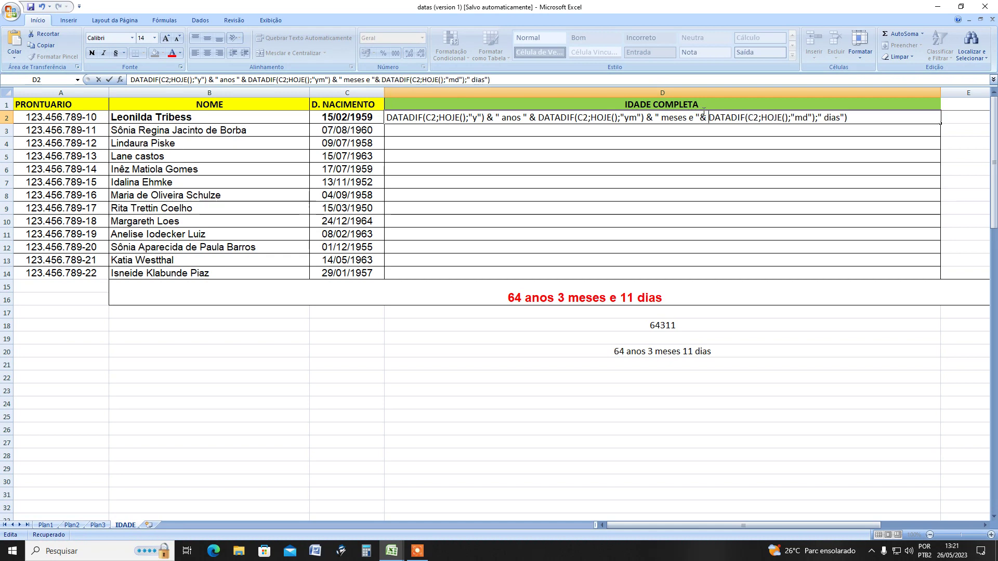
Step: Replace the semicolon before " dias" in D2 with & and commit the entry
left_click(819, 119)
key("BackSpace")
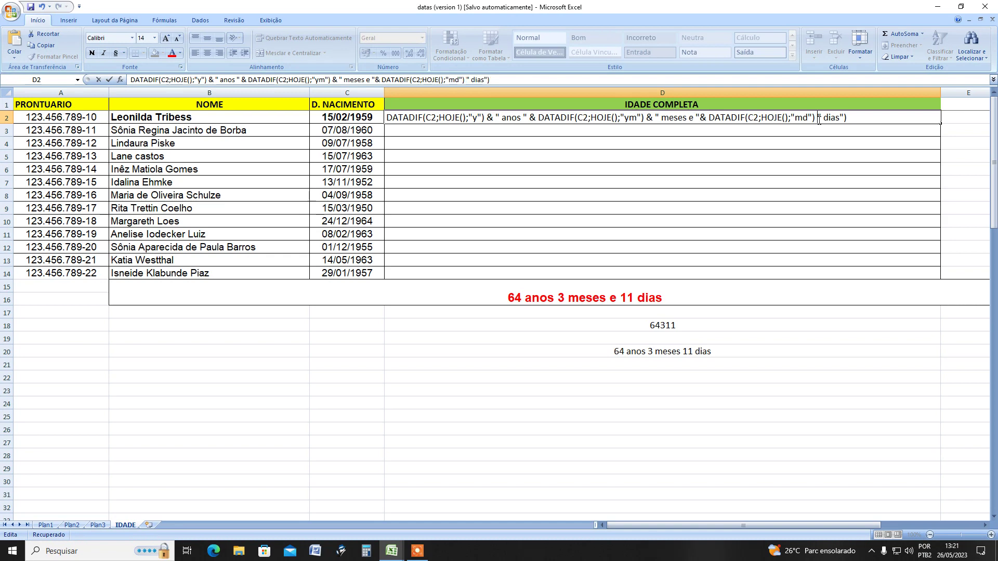
type("&")
key("Return")
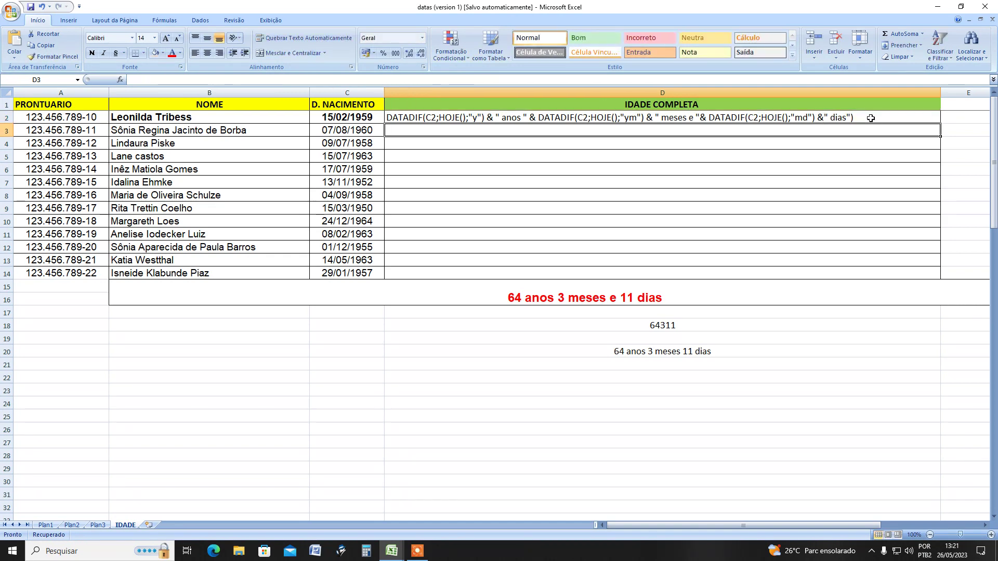
Step: Turn the D2 text into a formula with a leading equals sign and accept the proposed correction
double_click(387, 118)
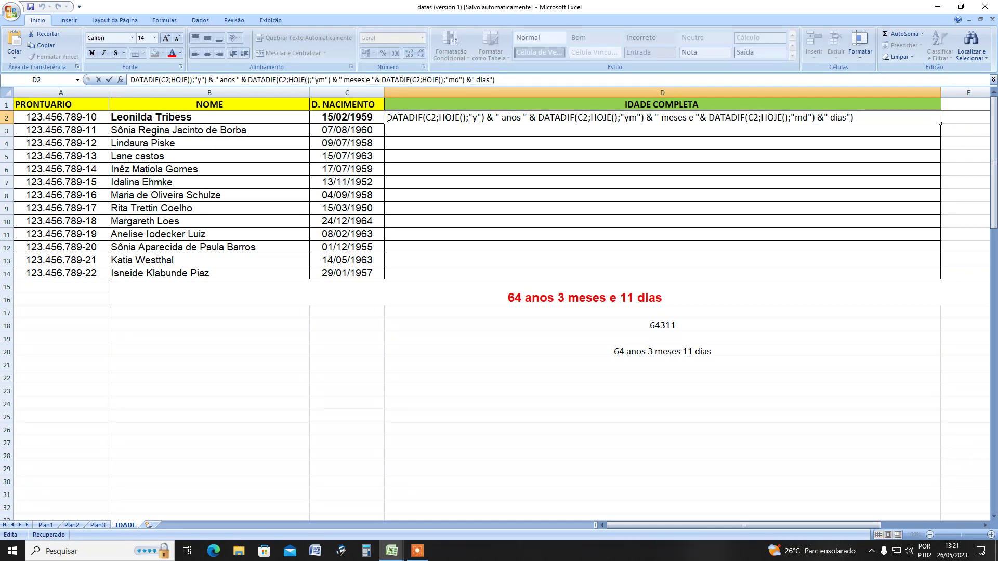
type("+")
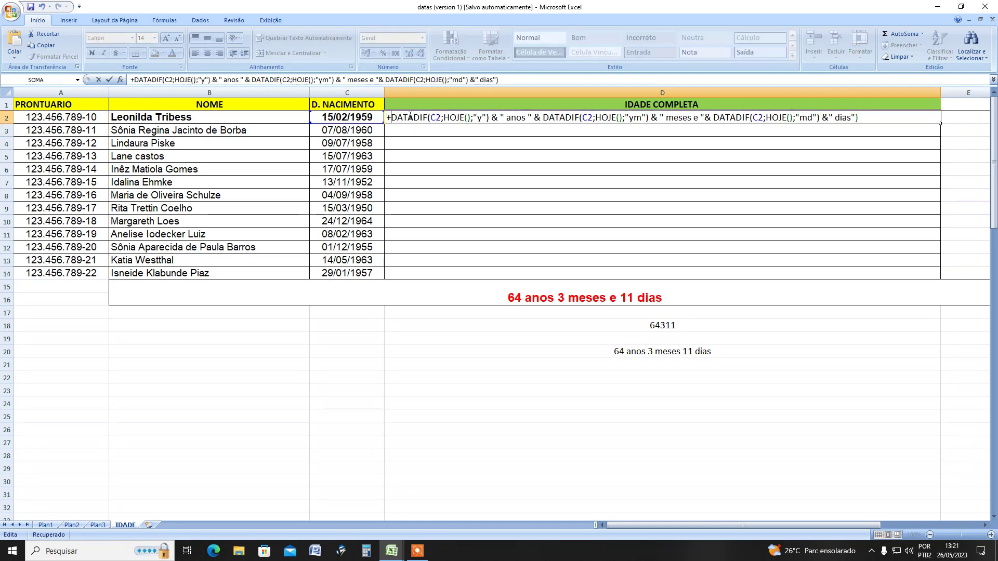
key("BackSpace")
type("=")
key("Return")
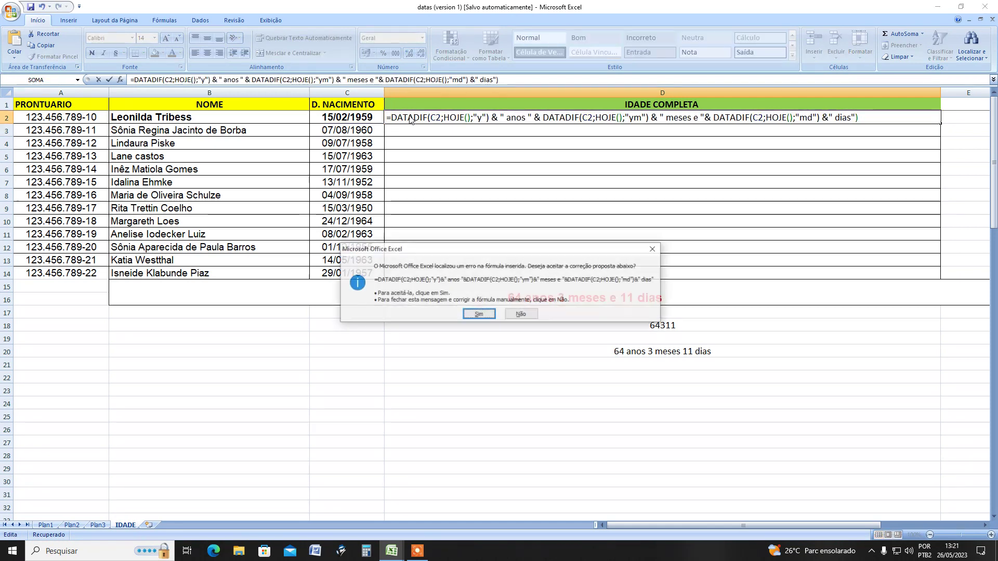
left_click(493, 314)
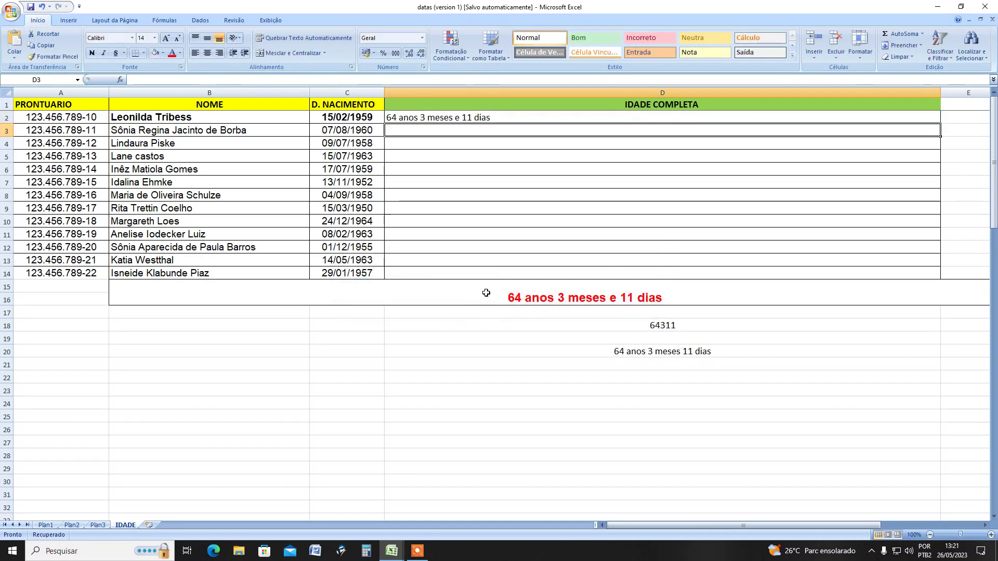
Step: Compare the CONCATENAR function in B15 with the & operators in the D2 formula
left_click(510, 117)
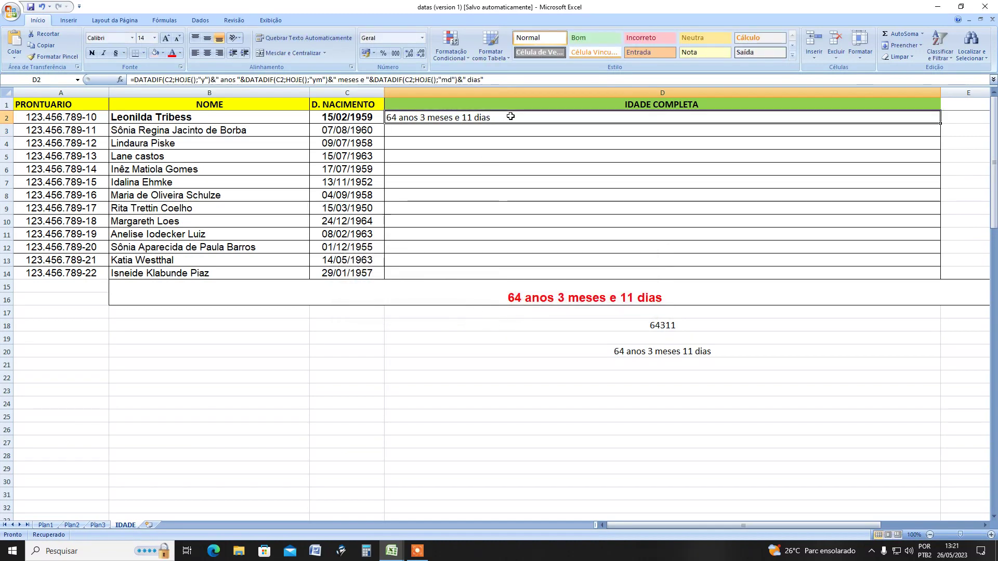
double_click(488, 299)
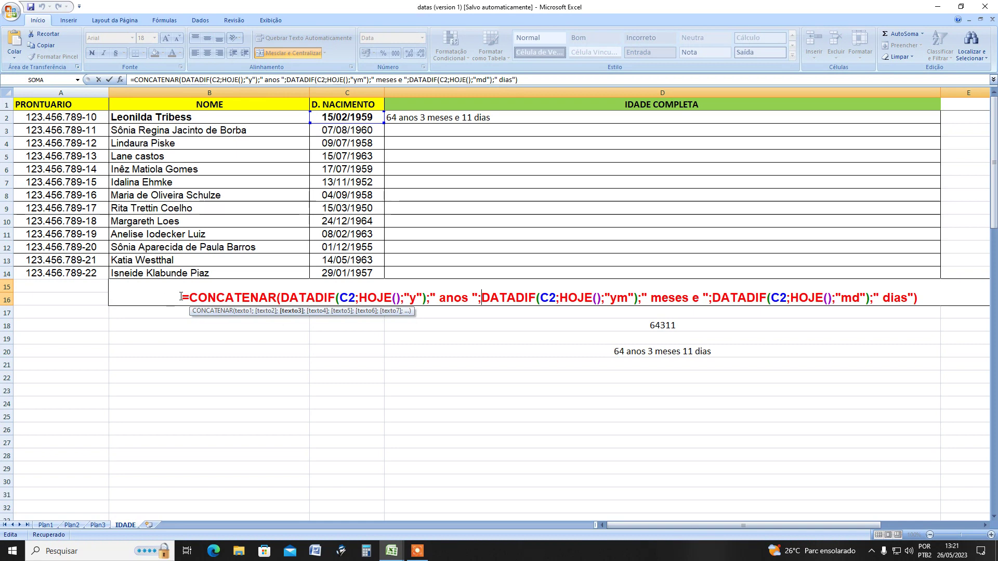
left_click_drag(174, 298, 274, 312)
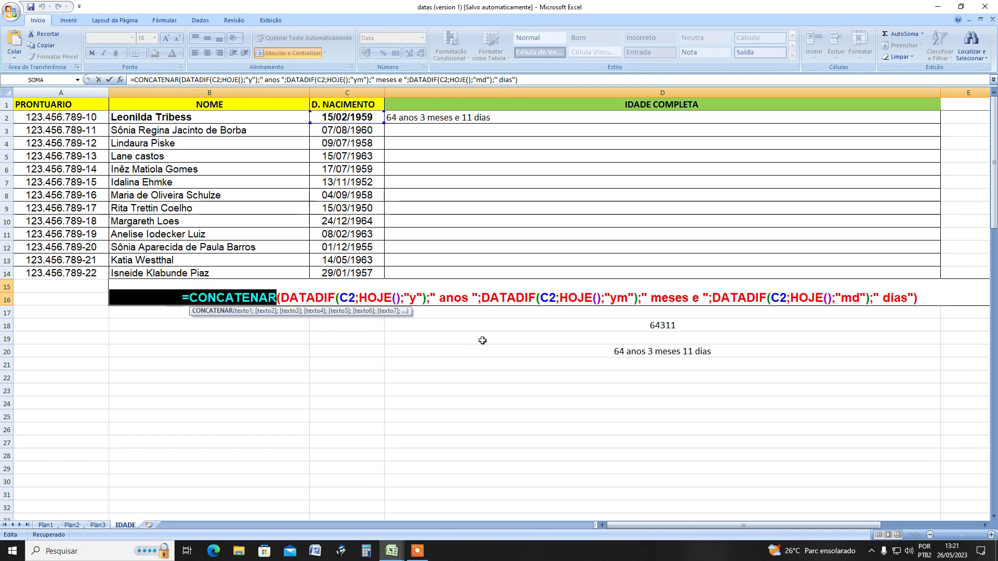
key("Escape")
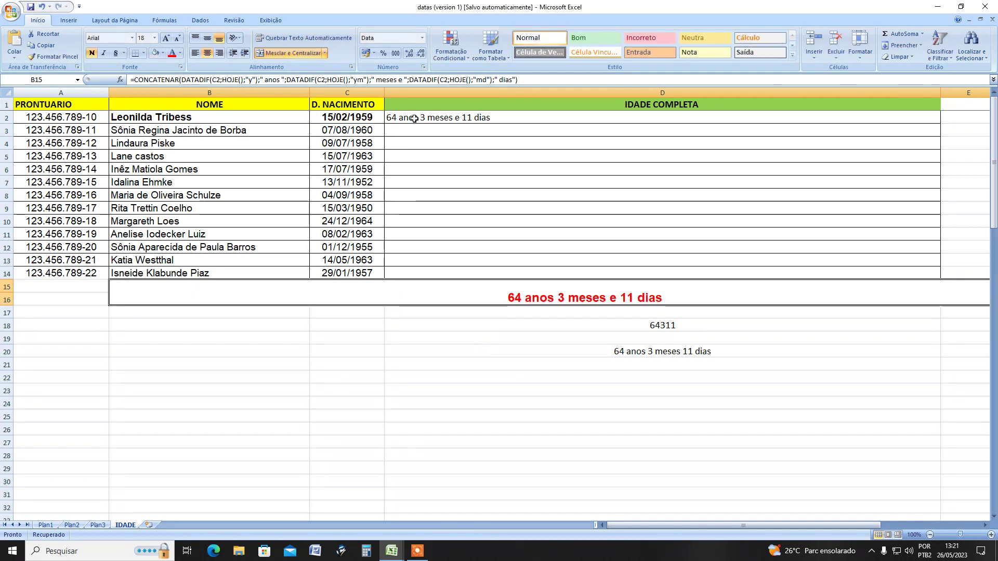
double_click(414, 119)
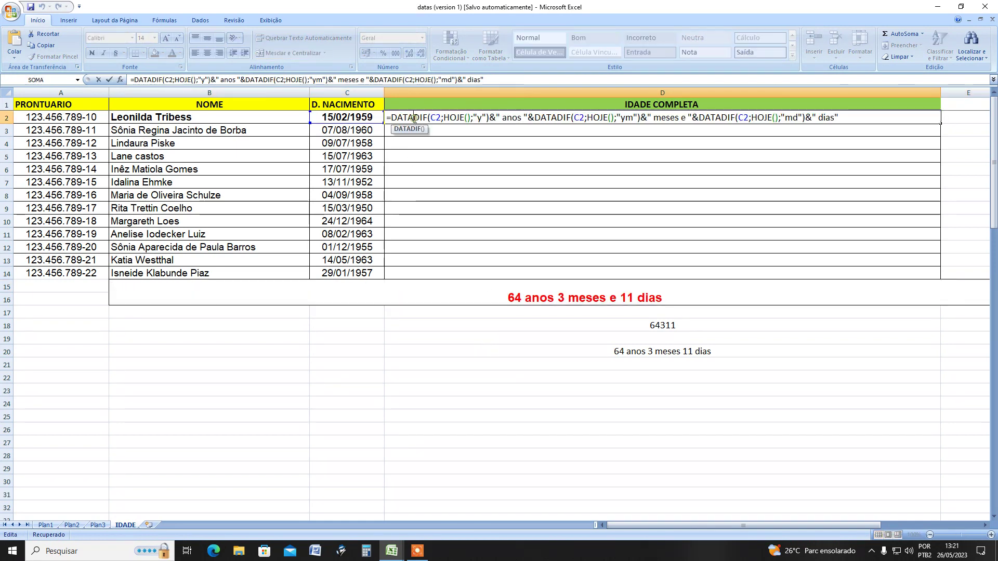
double_click(494, 118)
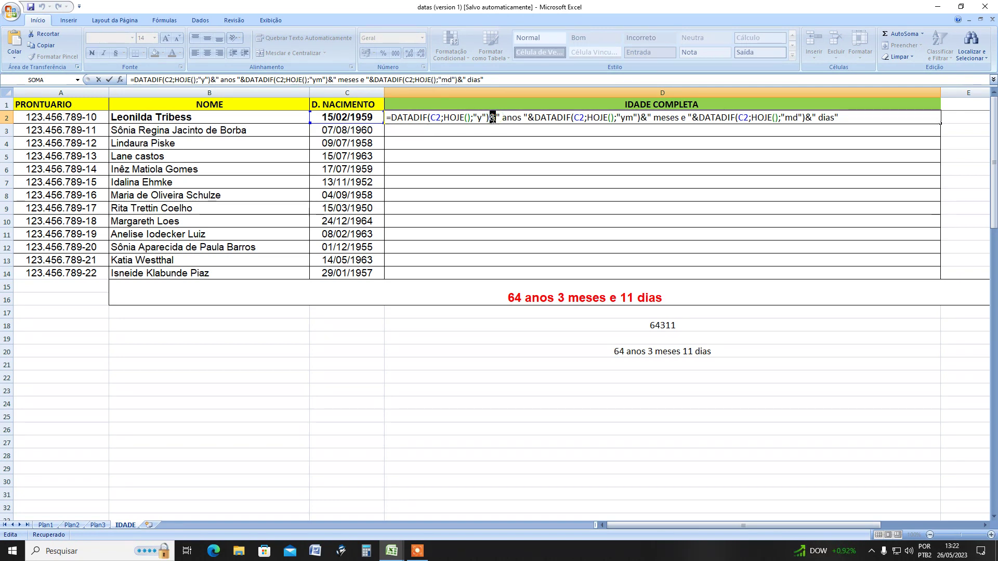
left_click(484, 144)
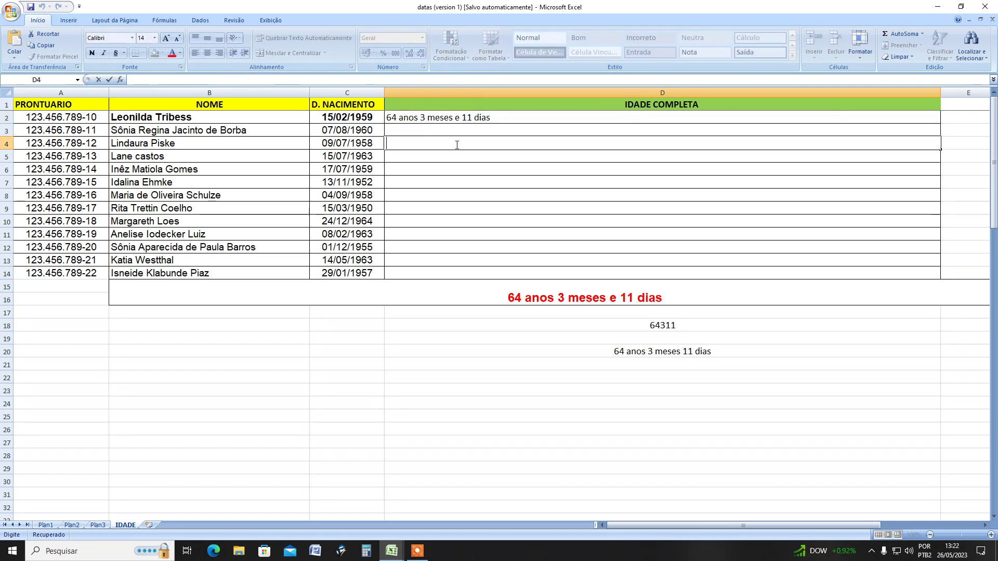
Step: Enter the test formula =C4&B6 in D4 to join a birth date and a name with &
left_click(344, 120)
double_click(405, 143)
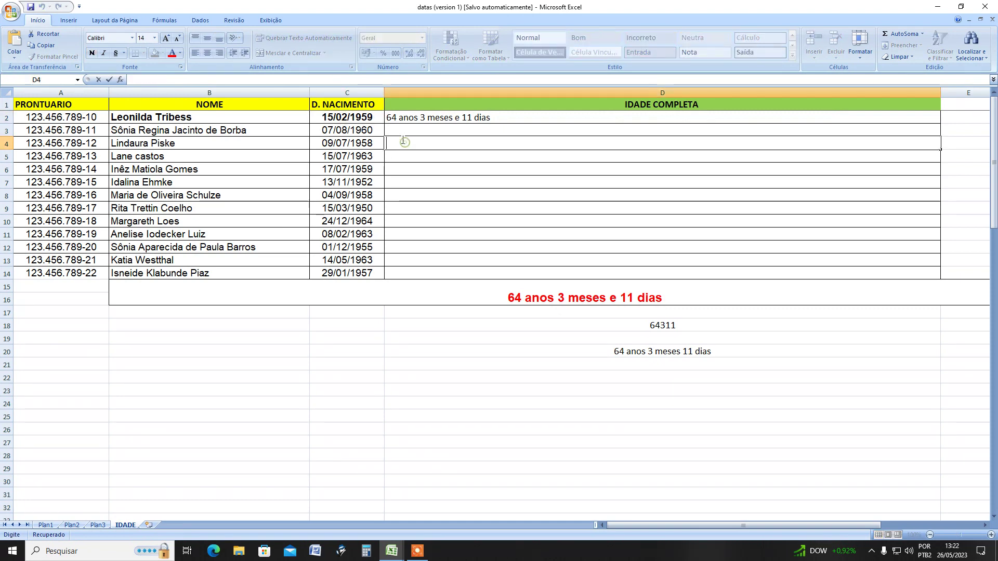
type("=")
left_click(349, 144)
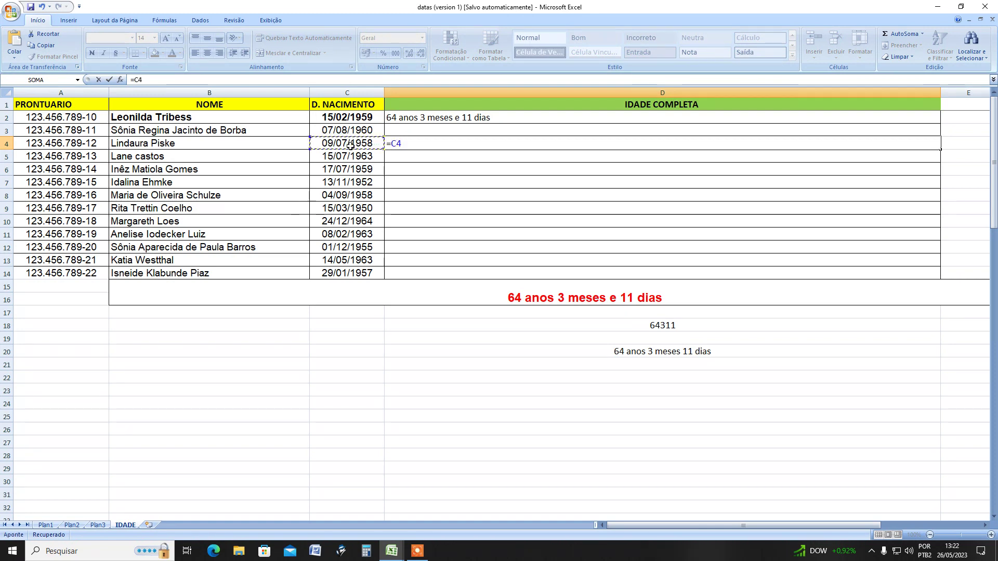
type("&")
left_click(179, 169)
key("Return")
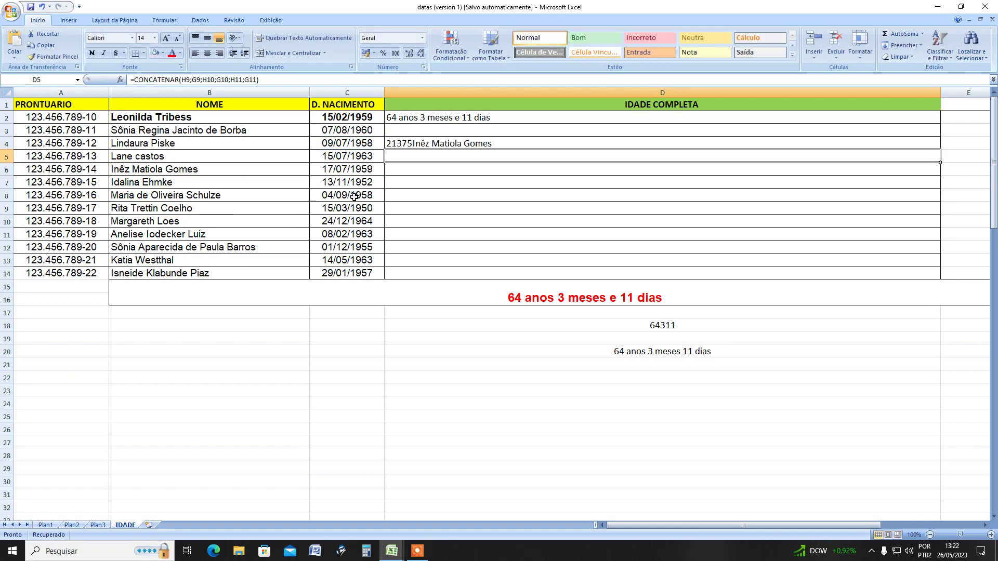
Step: Try =CONCATENAR(B3;B6) in D4 in place of the & formula and undo both test entries
double_click(498, 146)
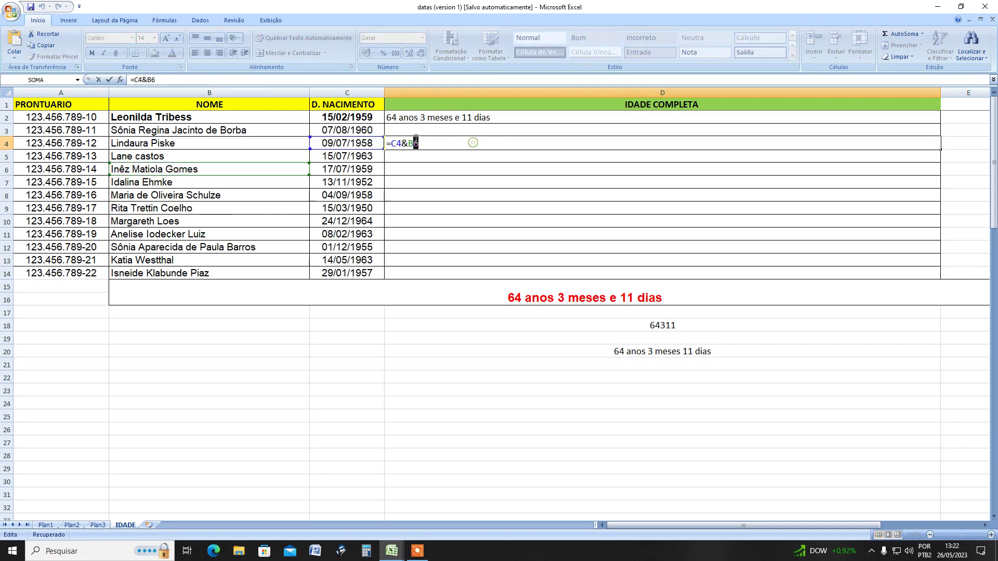
left_click_drag(415, 142, 387, 143)
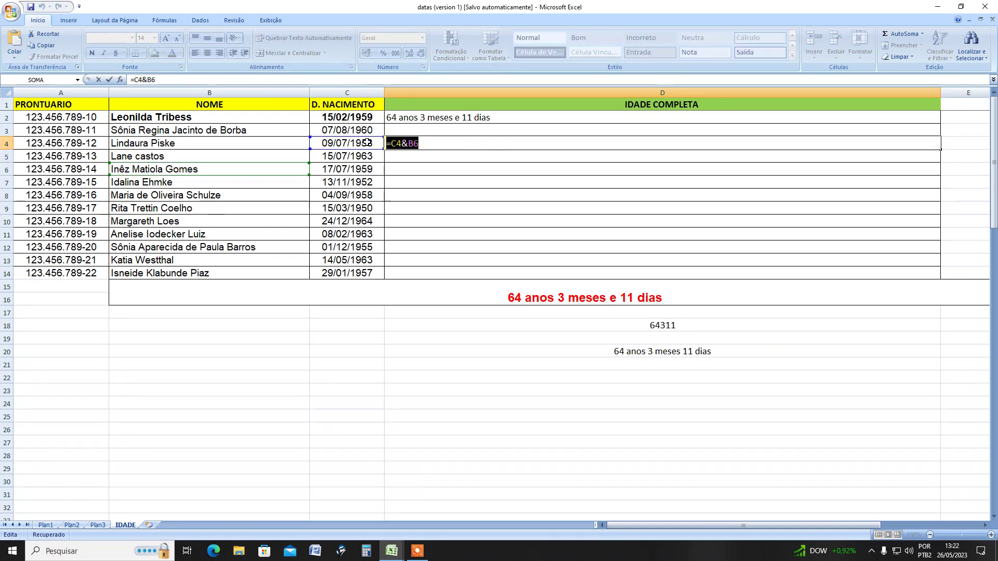
type("=con")
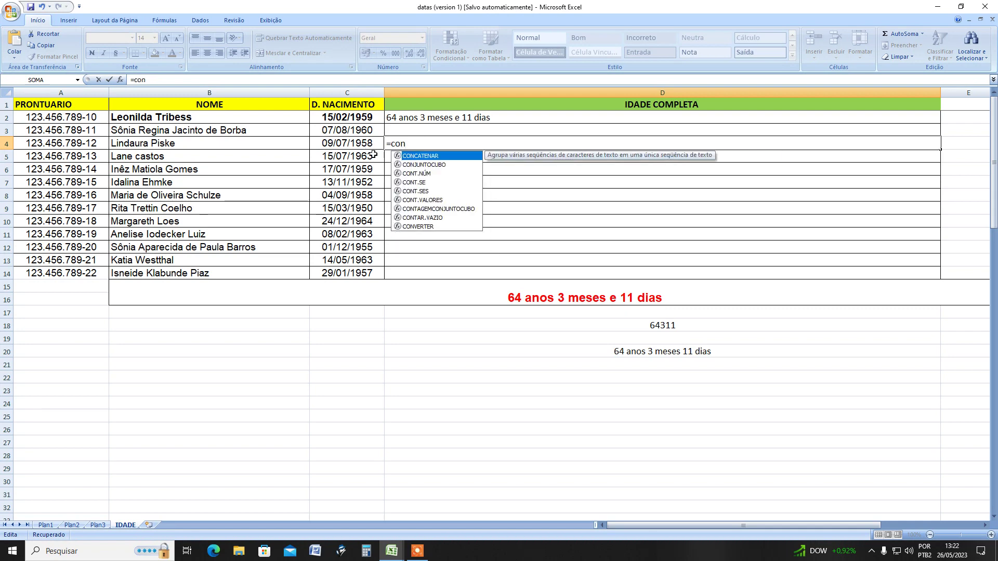
double_click(400, 155)
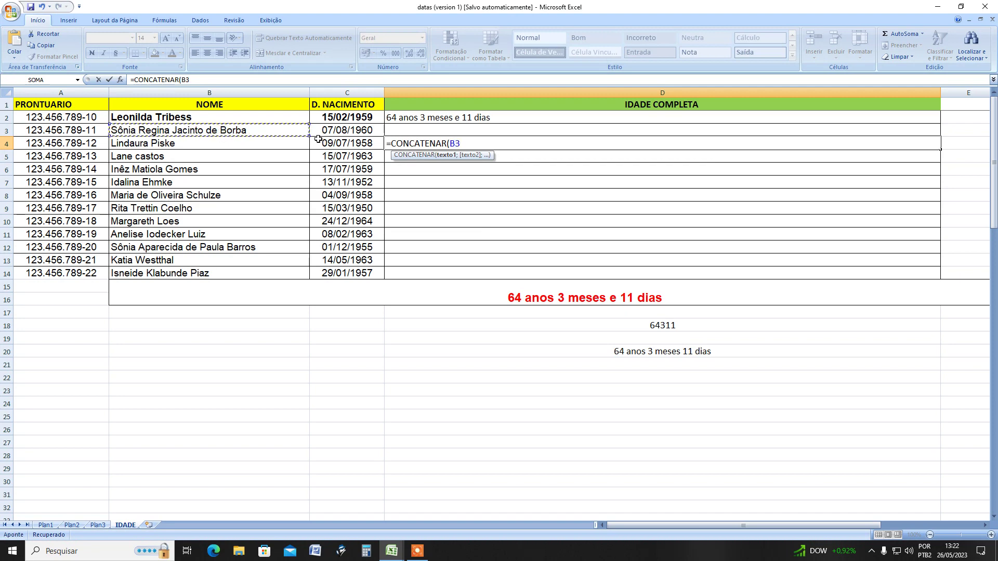
left_click(220, 132)
type(";")
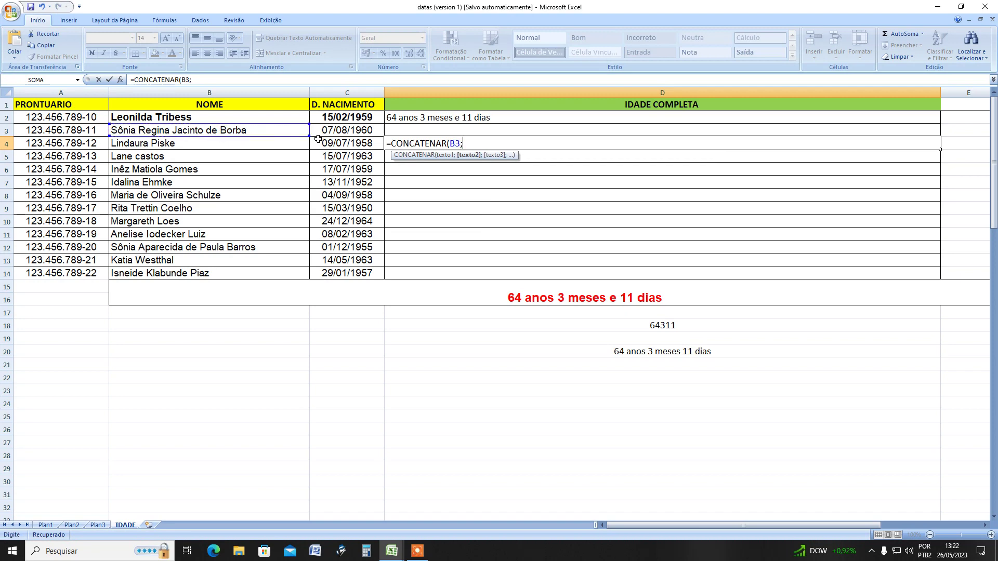
left_click(191, 172)
key("Return")
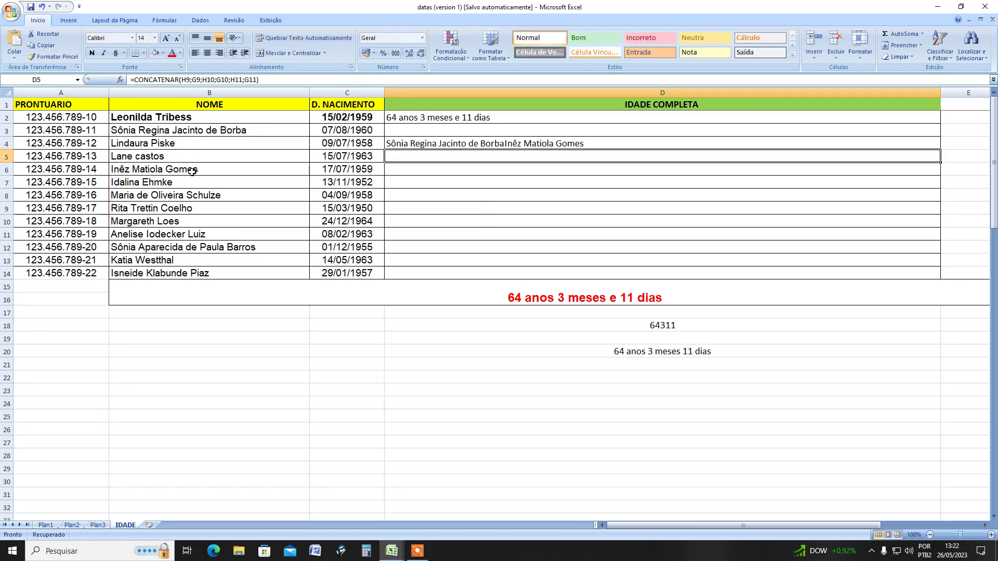
key("ctrl+z")
key("ctrl+z")
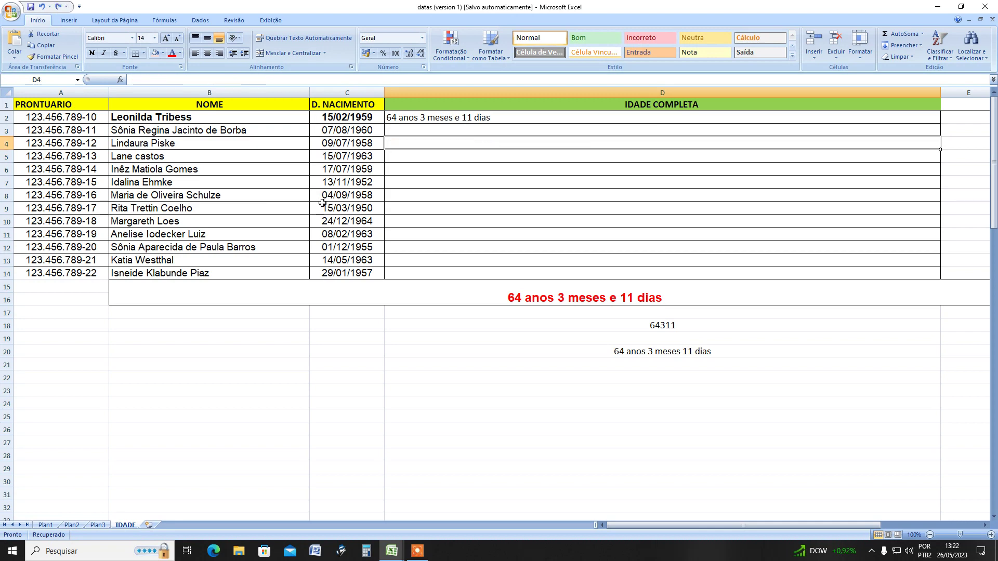
Step: Inspect the CONCATENAR formula in B15 and the equivalent & formula in D2 without changing either
double_click(617, 299)
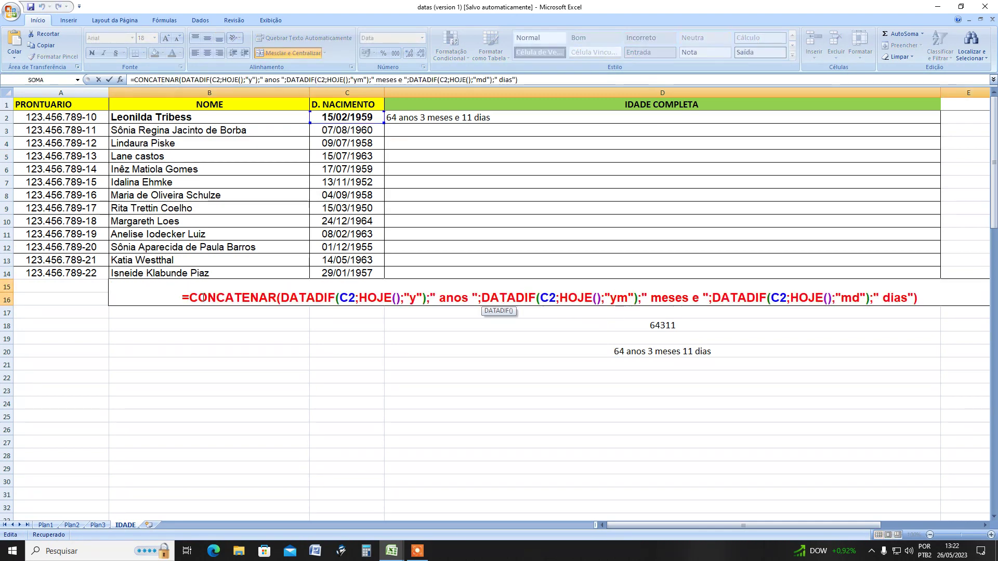
left_click(234, 300)
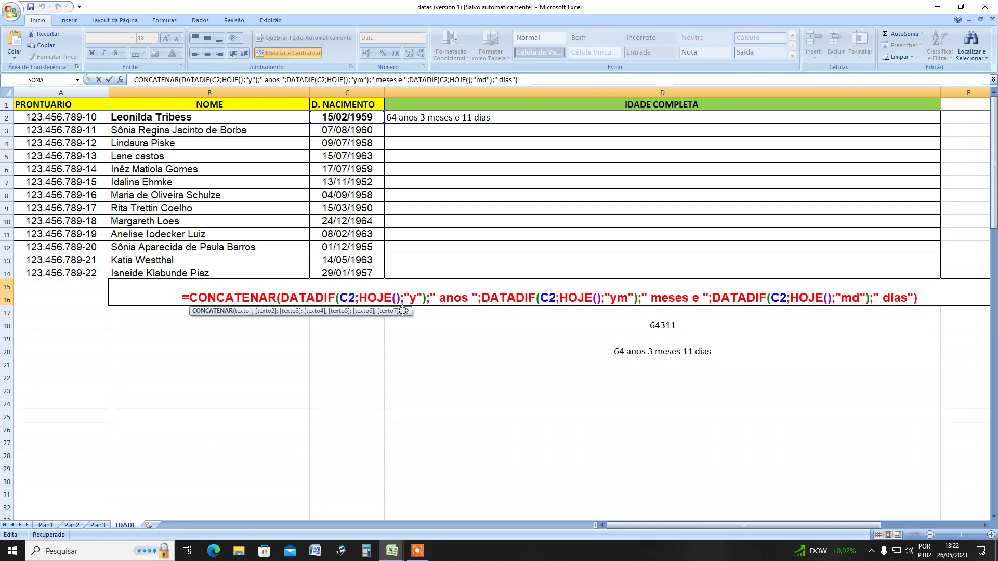
key("Escape")
double_click(405, 118)
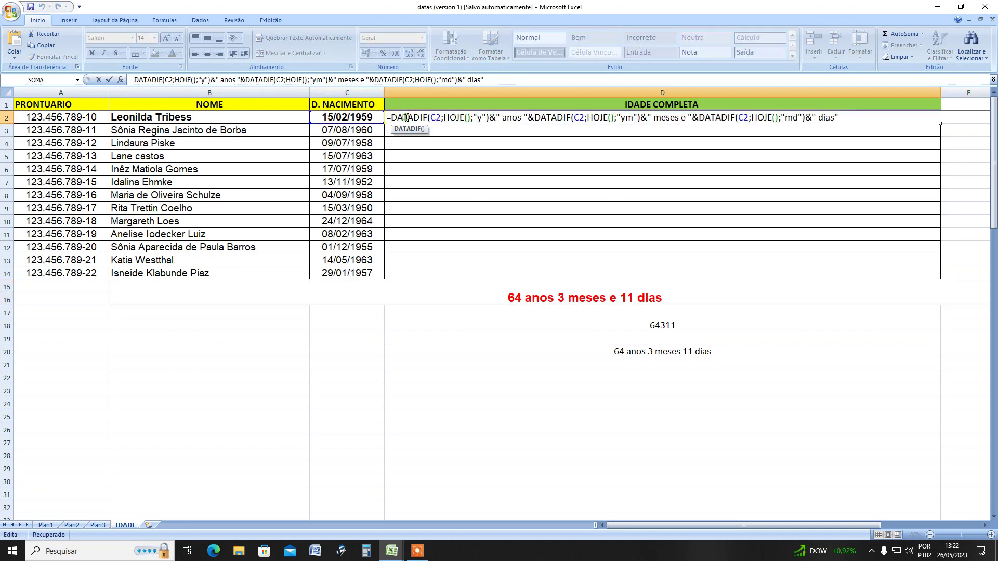
left_click(495, 118)
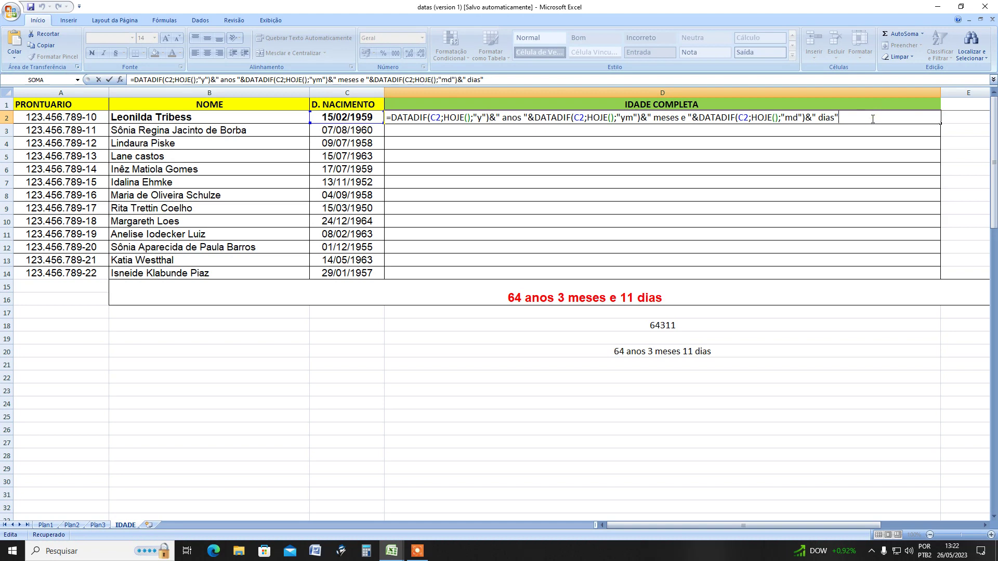
key("Return")
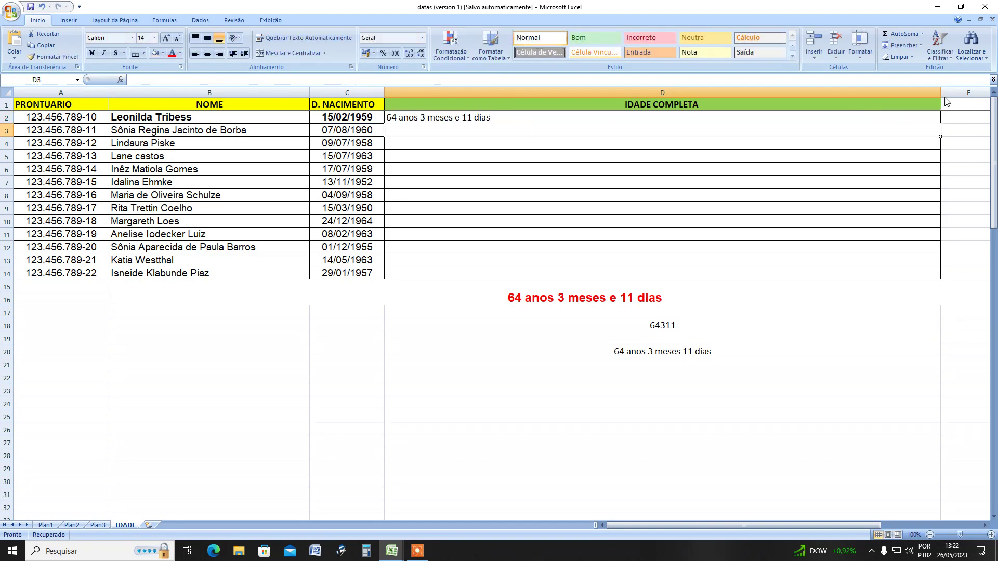
Step: Narrow the IDADE COMPLETA column and copy the D2 age formula down through D14
left_click_drag(941, 103, 706, 104)
left_click_drag(674, 115, 671, 115)
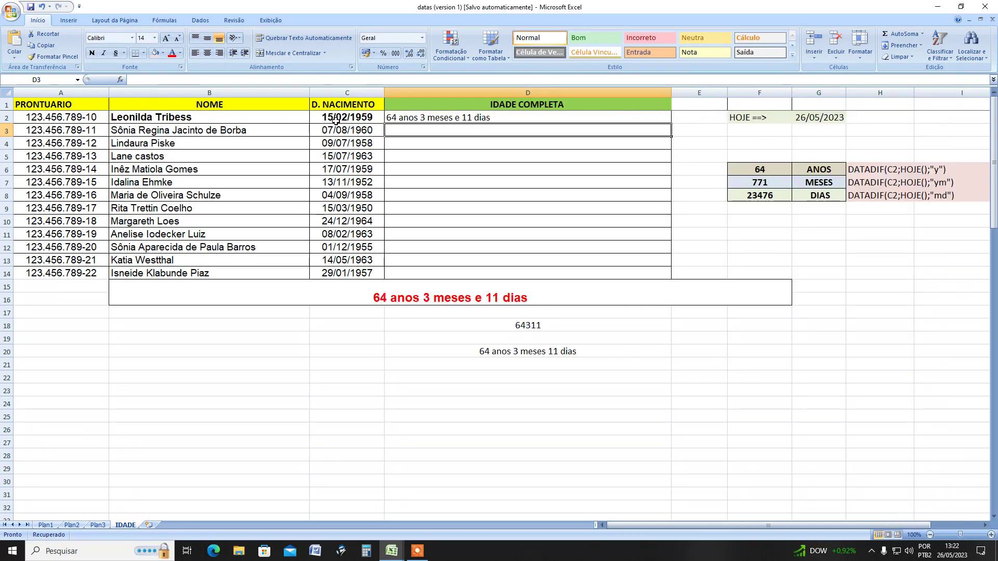
left_click(433, 118)
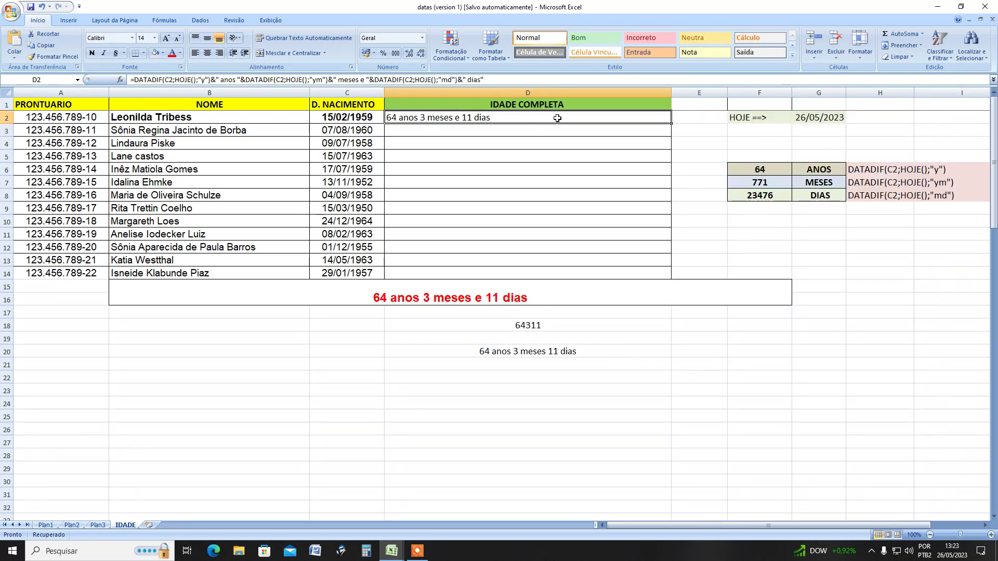
left_click_drag(662, 127, 669, 274)
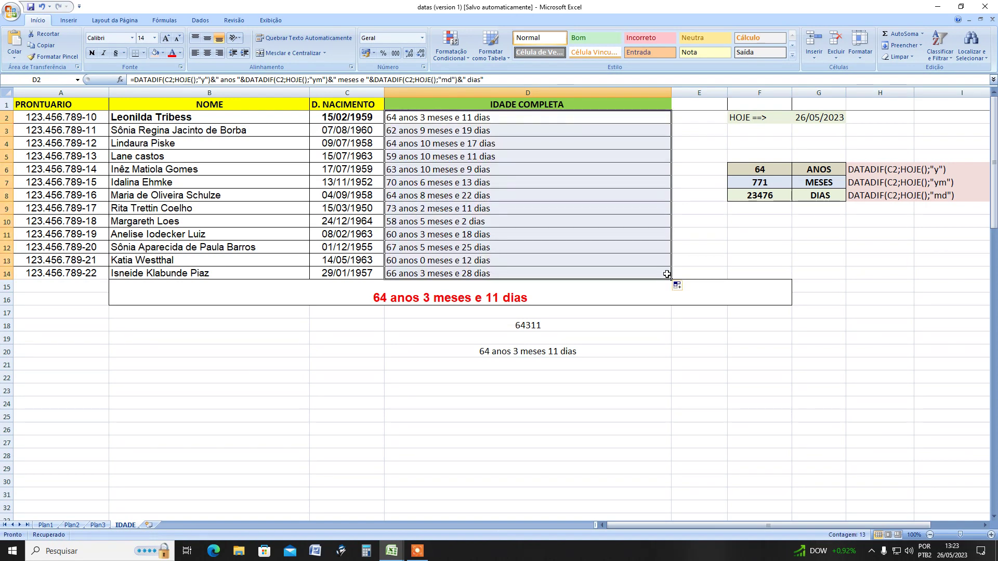
left_click(596, 234)
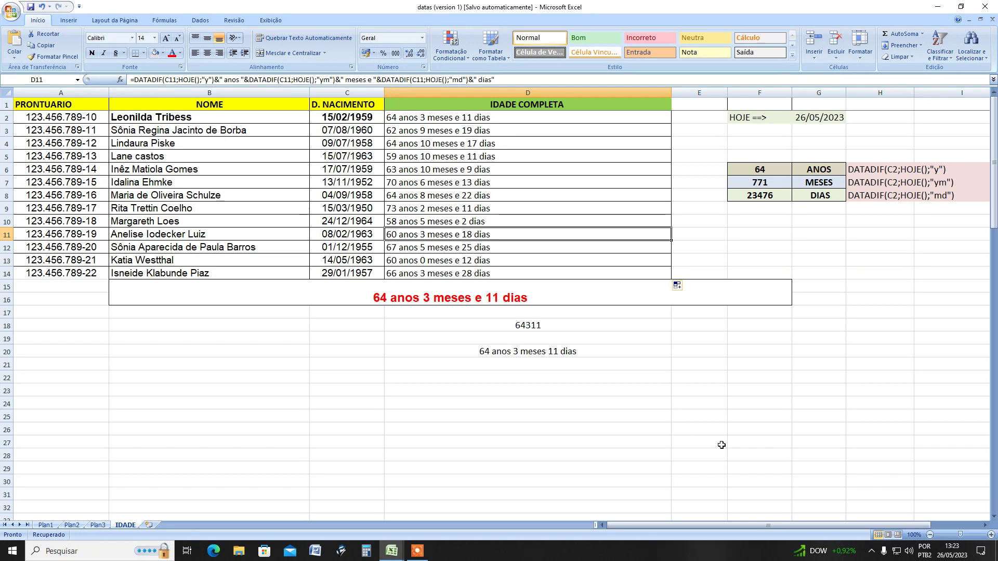
left_click(761, 427)
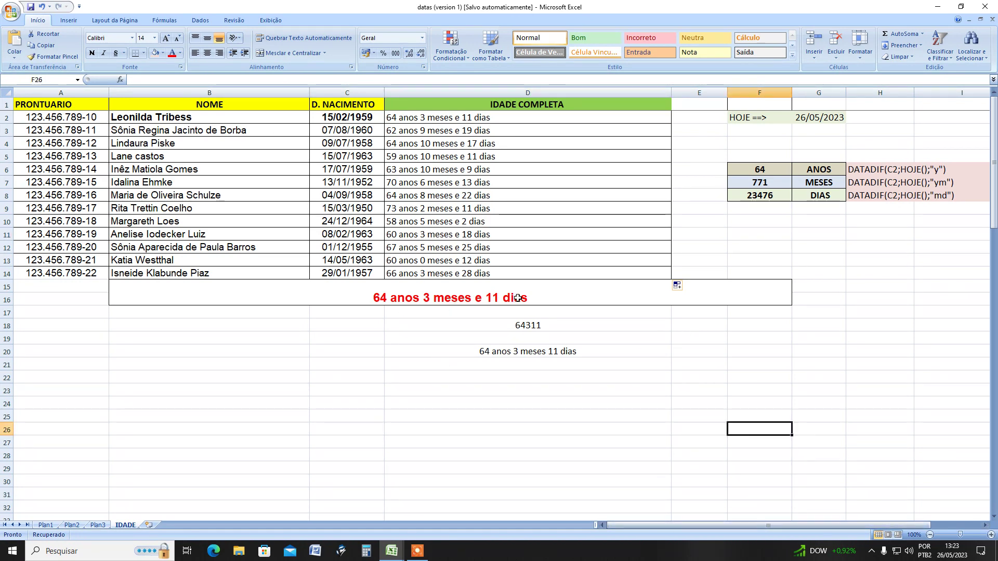
Step: Review the arguments of the CONCATENAR formula in B15 once more, and the & version in D2
double_click(518, 297)
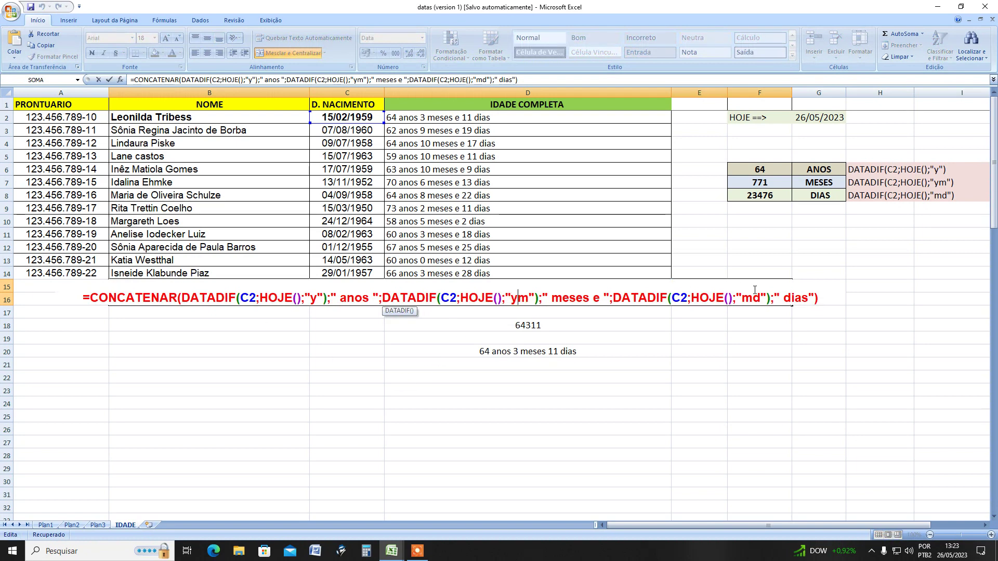
key("Escape")
double_click(537, 298)
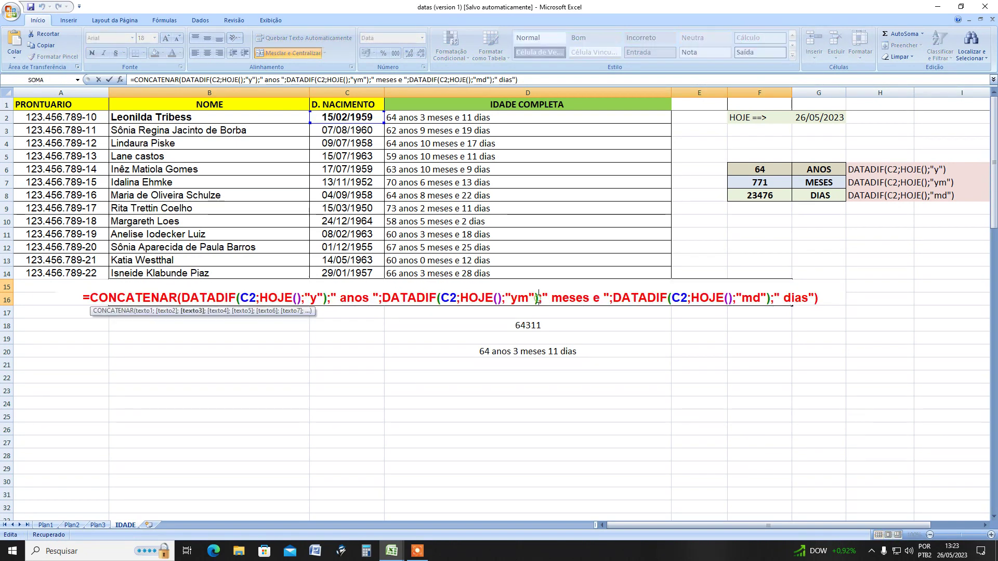
key("Escape")
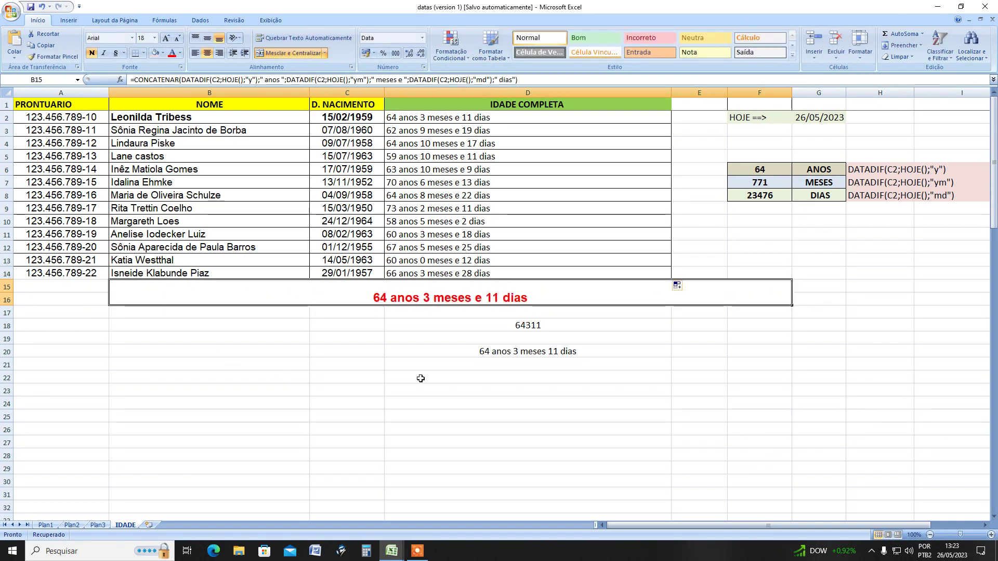
double_click(537, 300)
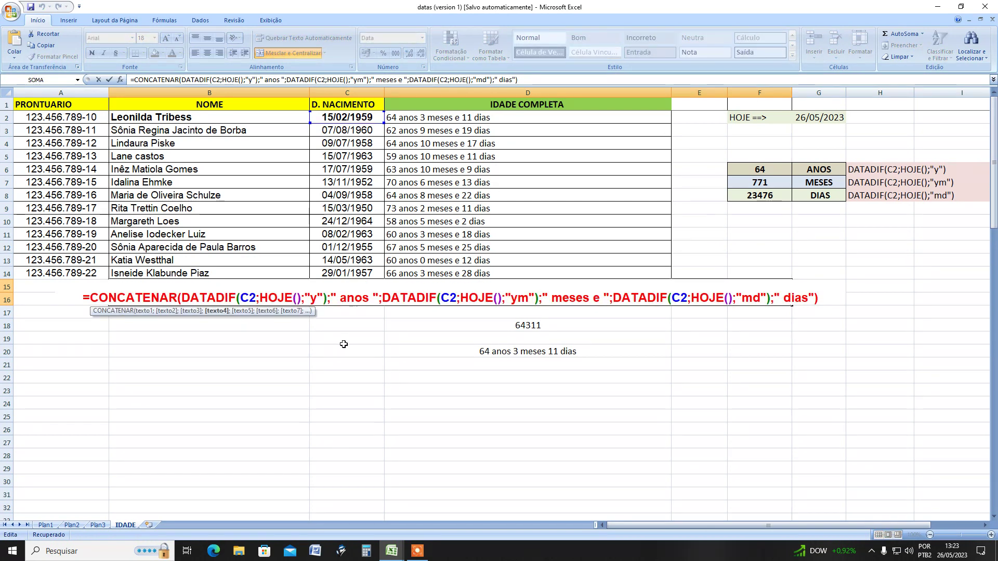
key("Escape")
double_click(427, 300)
left_click(878, 351)
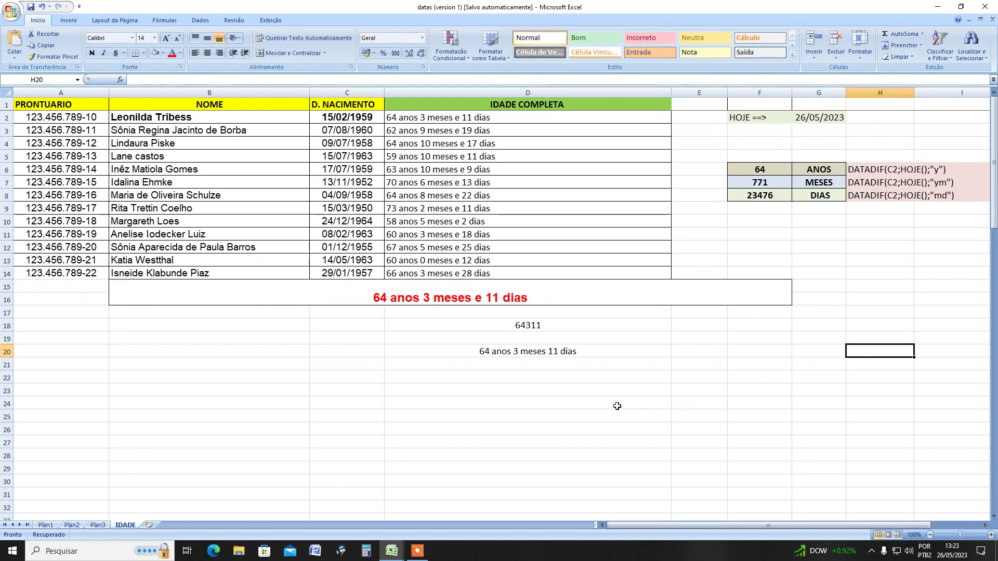
double_click(413, 120)
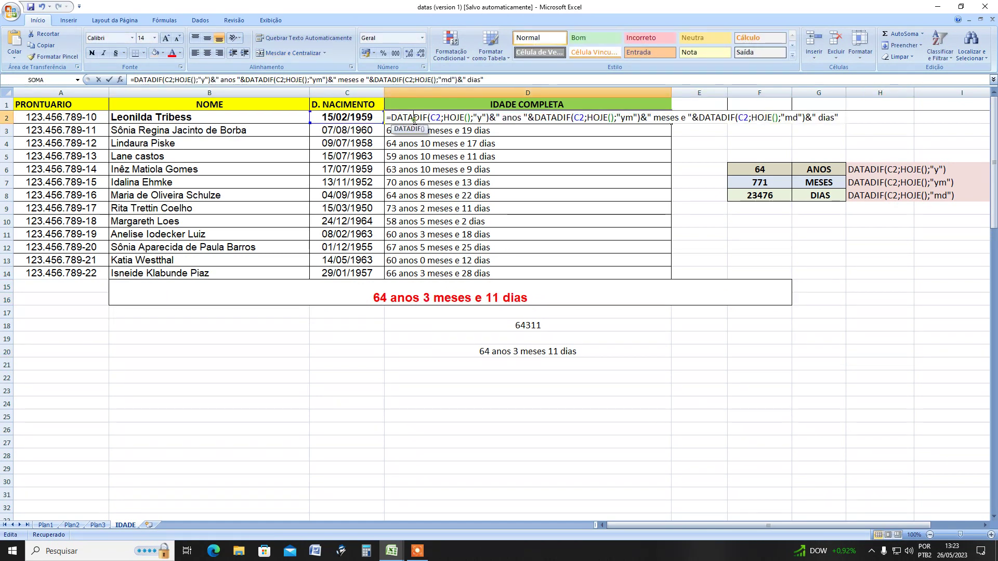
left_click(414, 414)
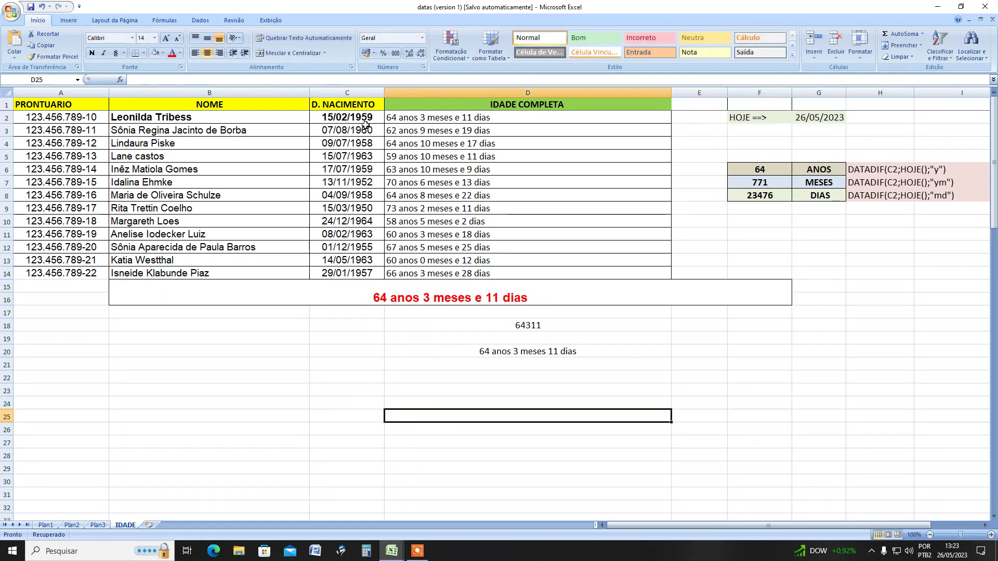
left_click(717, 389)
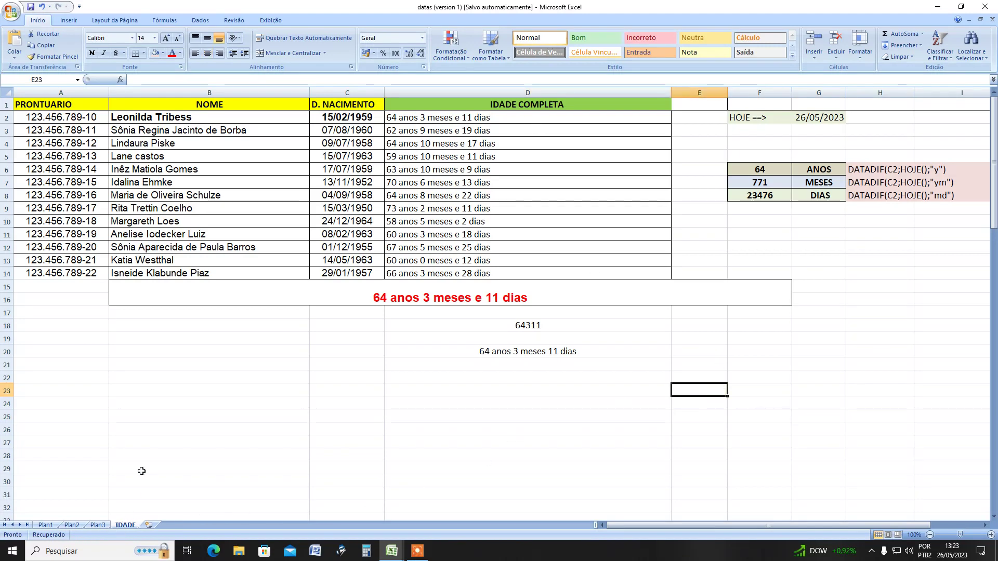